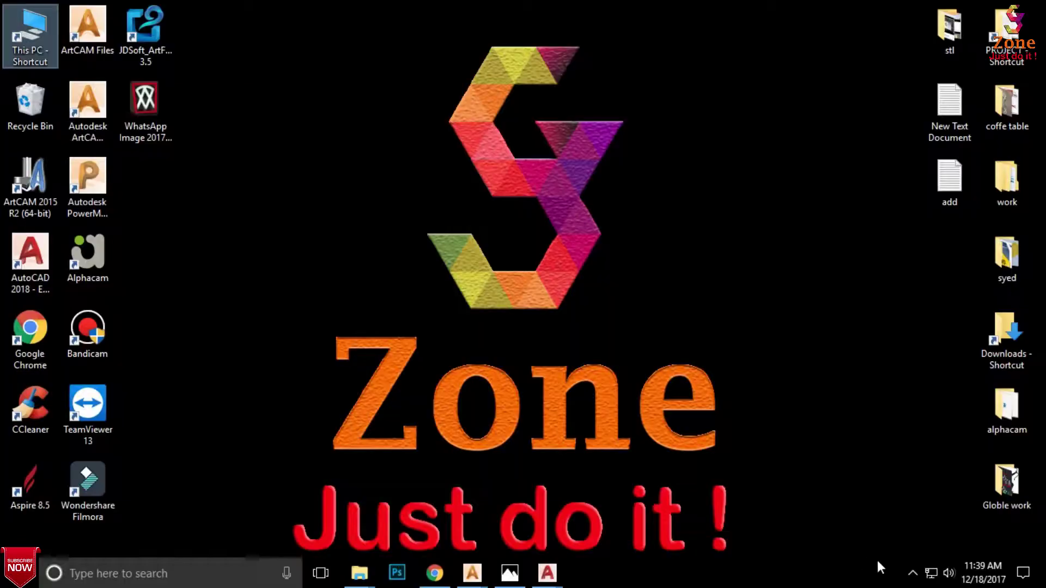
# Step: Bring the ArtCAM Premium 2018 start page to the front via the taskbar's hidden icons
pyautogui.click(912, 572)
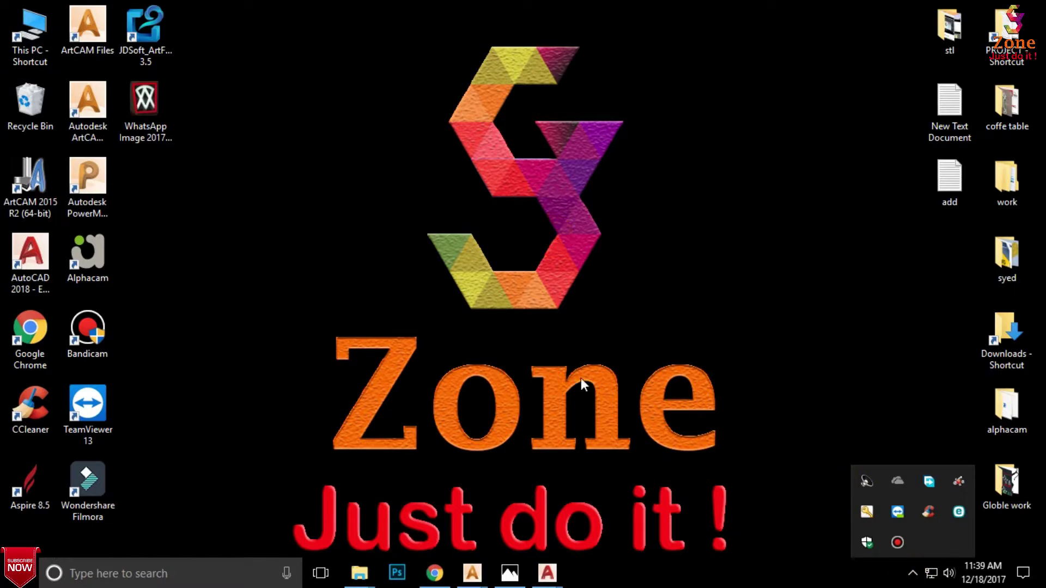
pyautogui.moveTo(472, 573)
pyautogui.click(632, 506)
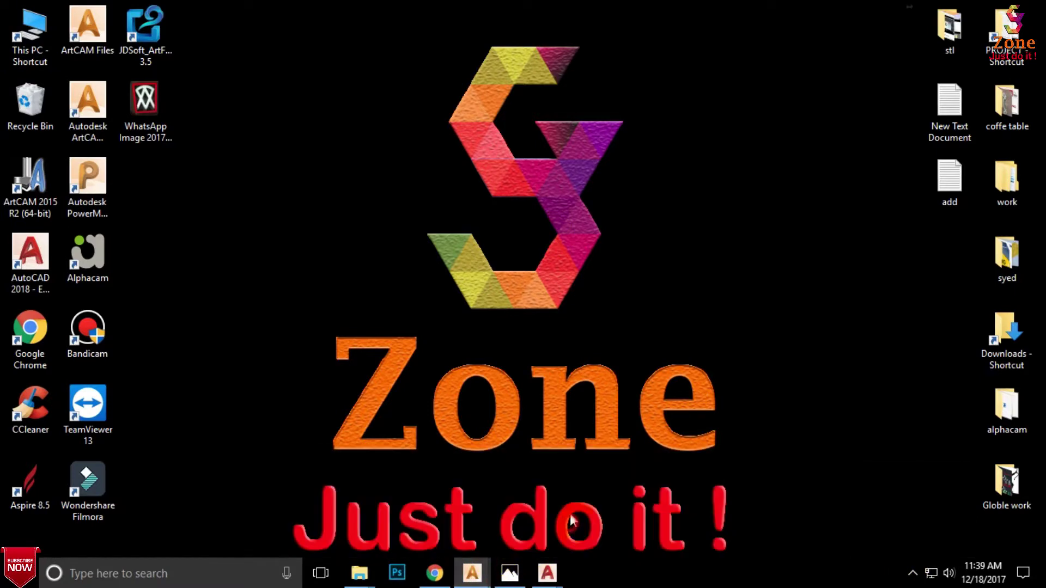
# Step: Create a new model with width and height both set to 400 mm
pyautogui.click(299, 87)
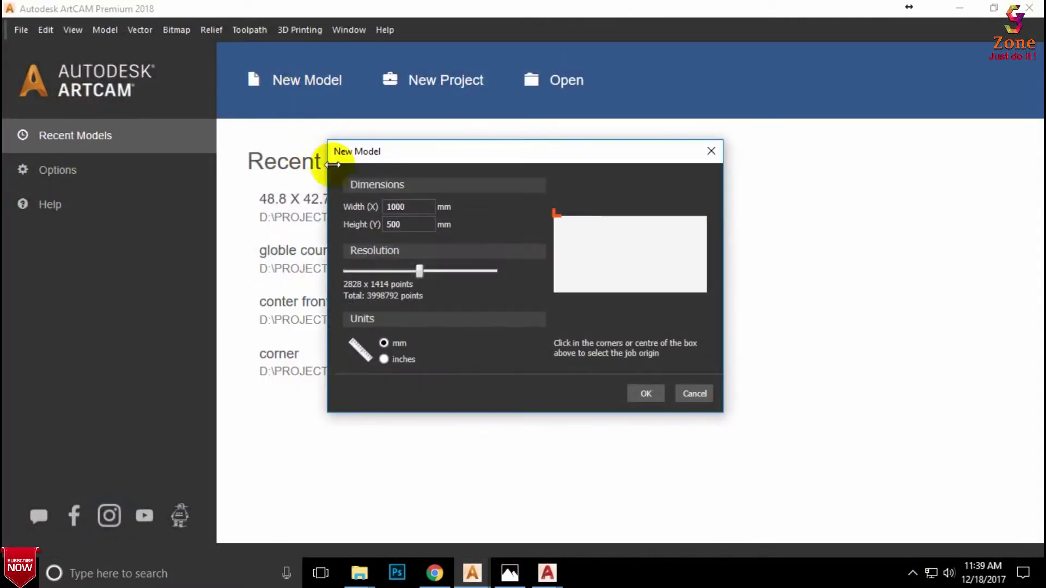
pyautogui.doubleClick(414, 207)
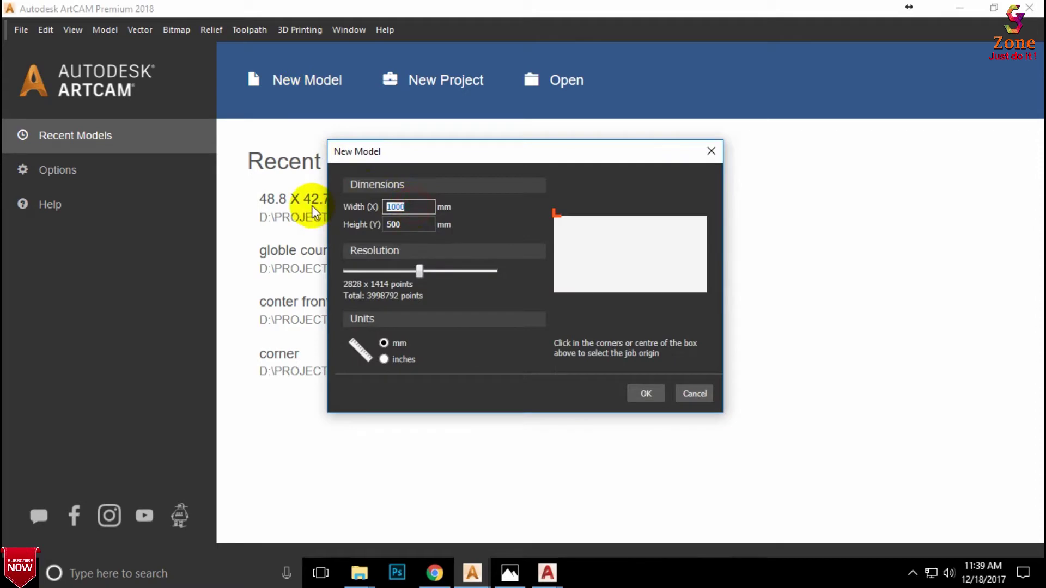
pyautogui.write('400')
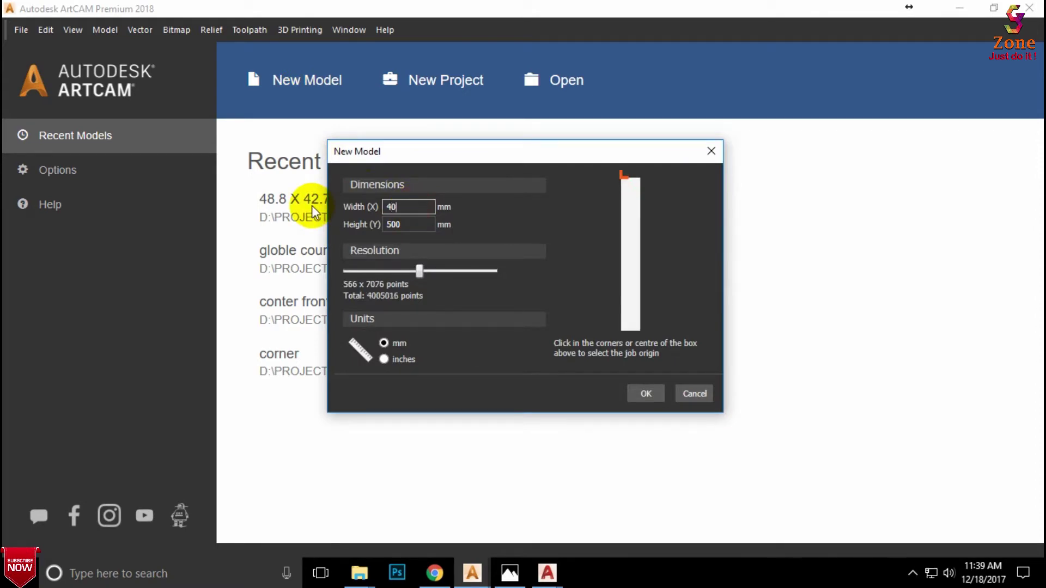
pyautogui.doubleClick(425, 222)
pyautogui.write('40')
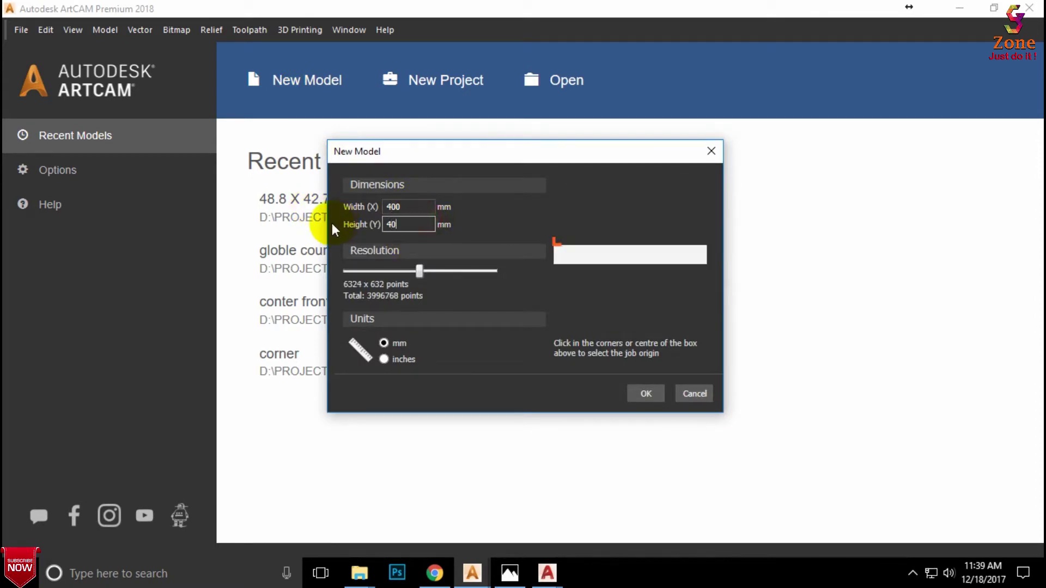
pyautogui.write('0')
pyautogui.click(657, 396)
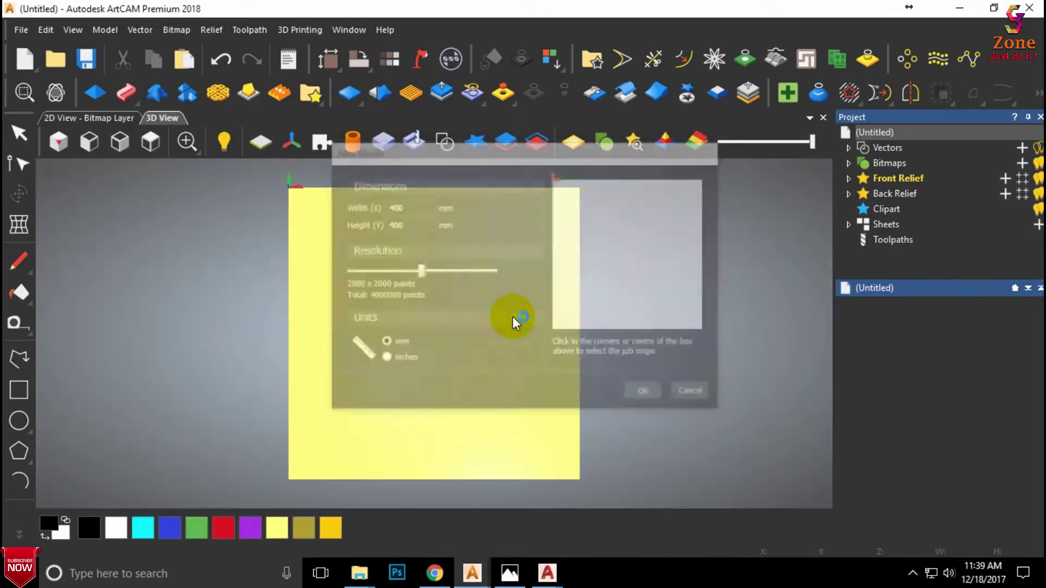
# Step: Import the DXF vector file with the star and floral scroll, accepting its size and position
pyautogui.click(143, 30)
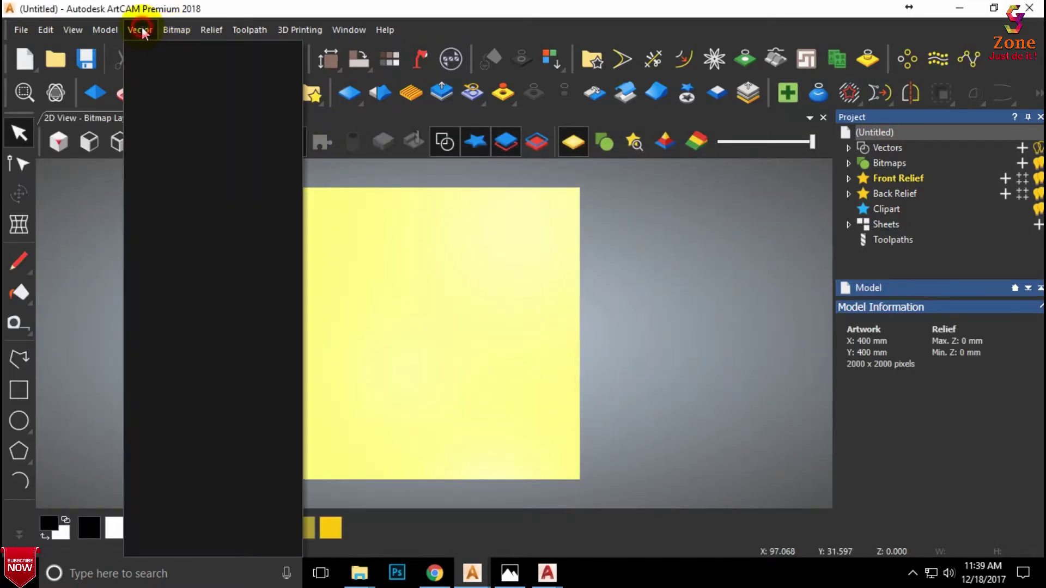
pyautogui.click(421, 168)
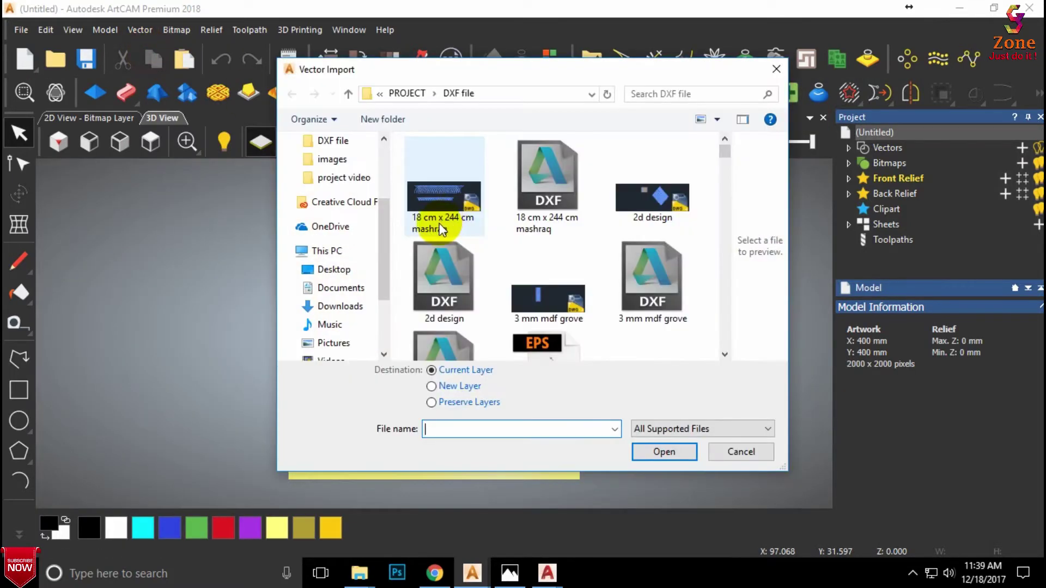
pyautogui.click(461, 213)
pyautogui.click(660, 456)
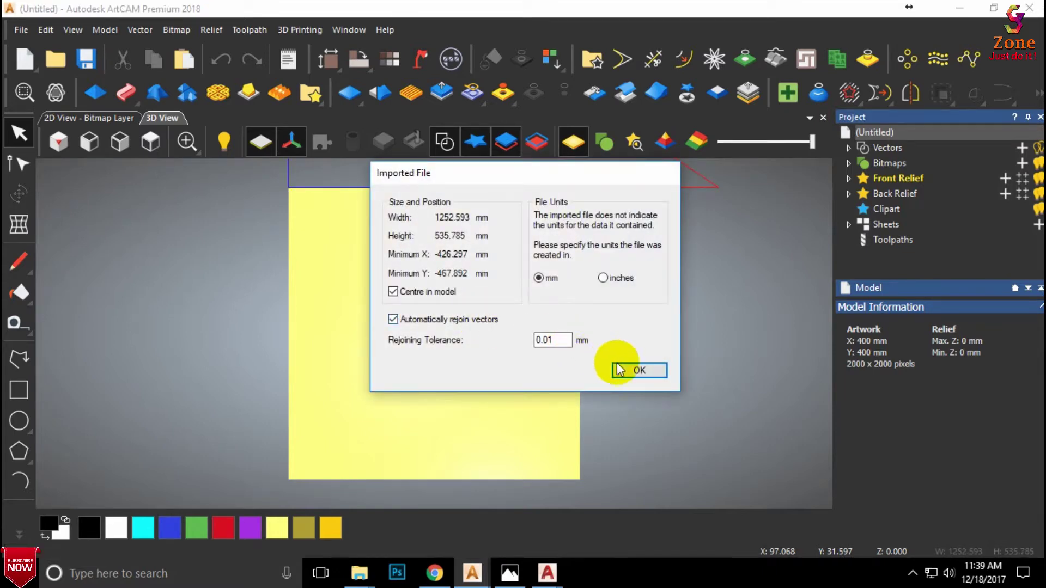
pyautogui.click(622, 367)
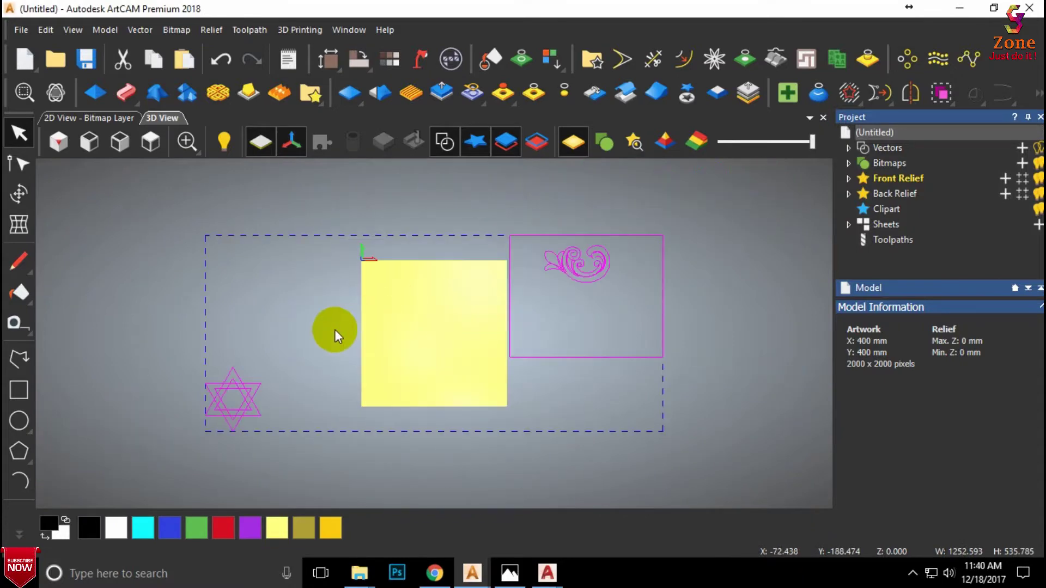
# Step: Delete the star and centre the floral scroll group on the page
pyautogui.click(316, 304)
pyautogui.moveTo(298, 366); pyautogui.dragTo(188, 442)
pyautogui.press('Delete')
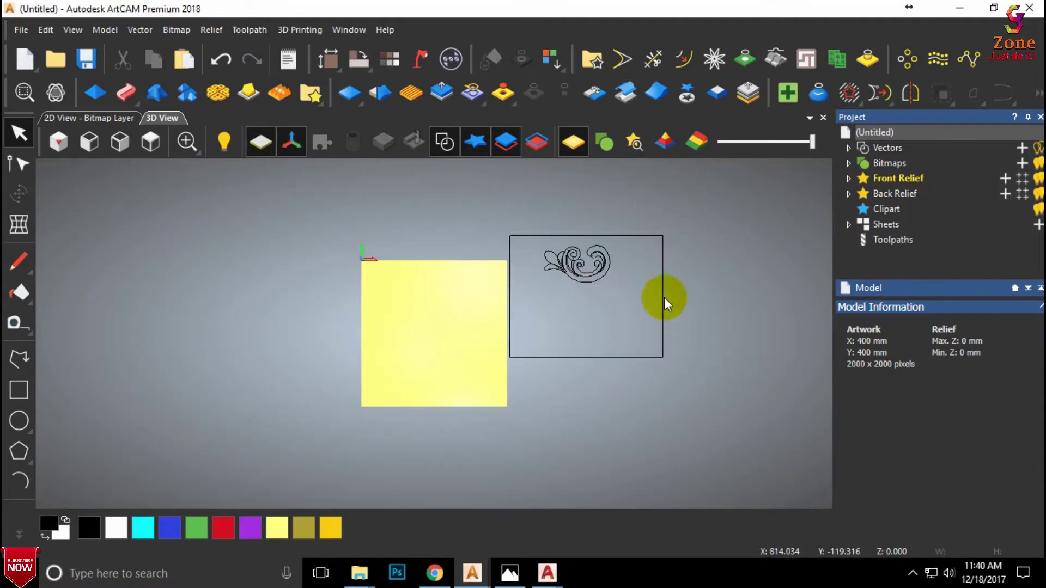
pyautogui.moveTo(704, 218); pyautogui.dragTo(491, 369)
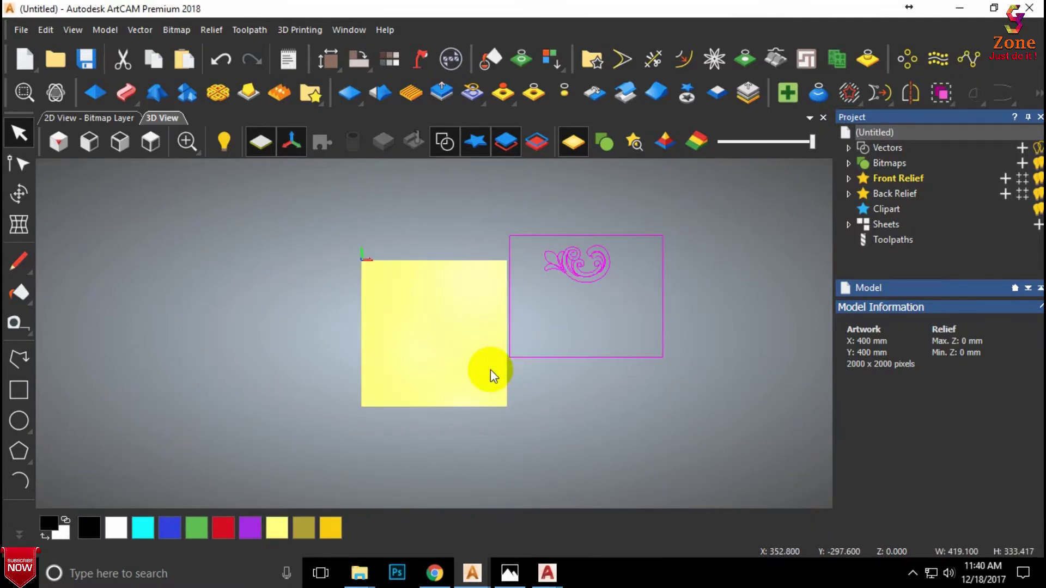
pyautogui.press('F9')
# Step: Remove the rectangle outline around the scroll and zoom in on the artwork
pyautogui.scroll(1, 428, 332)
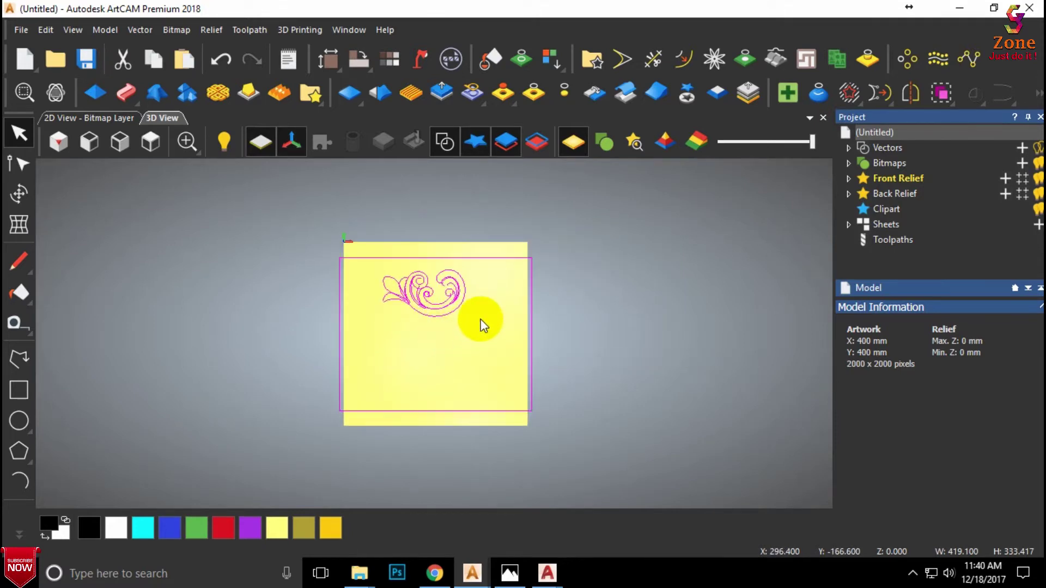
pyautogui.click(481, 319)
pyautogui.click(509, 262)
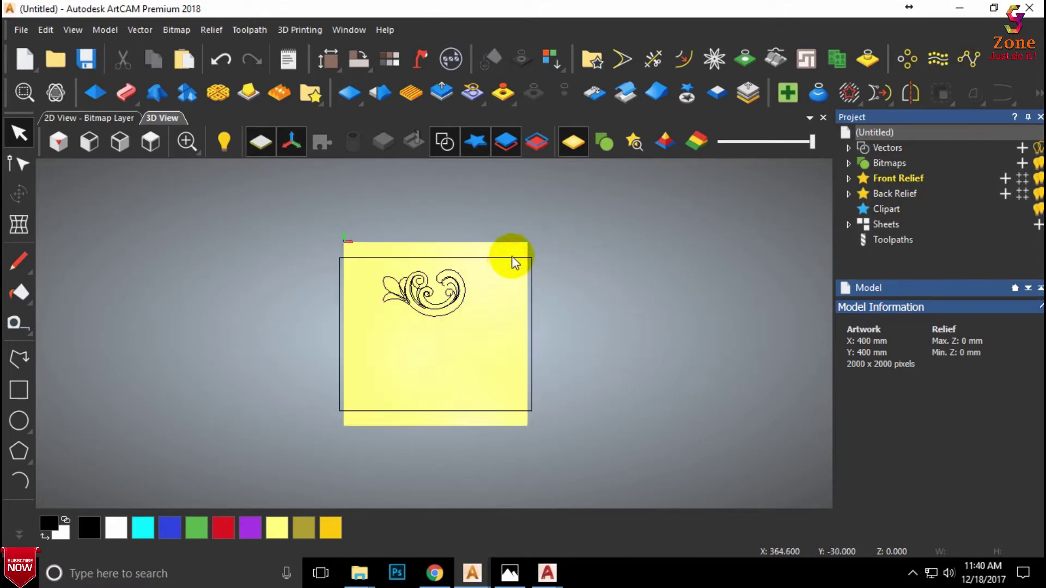
pyautogui.click(512, 263)
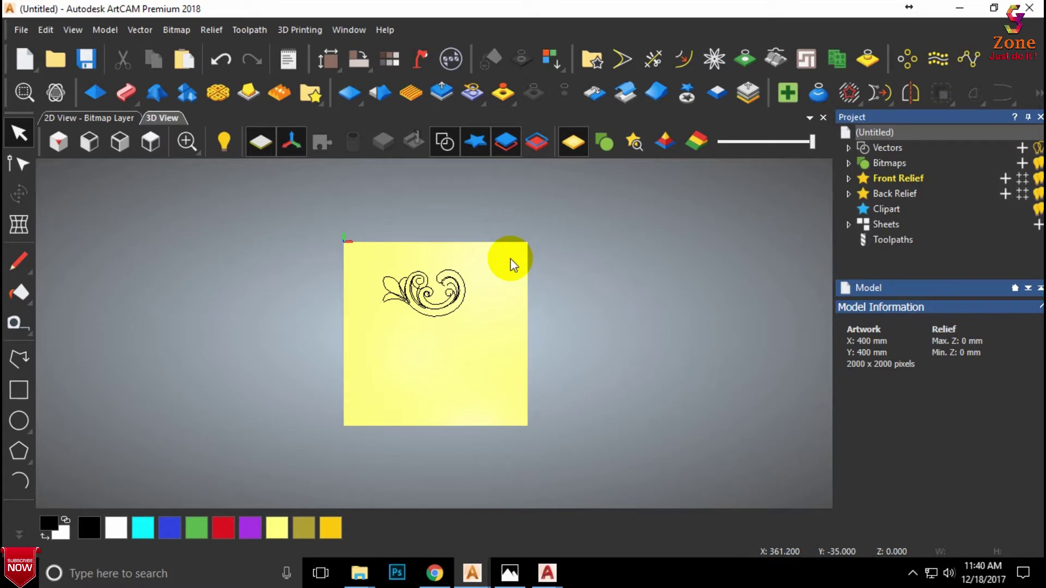
pyautogui.scroll(1, 439, 281)
pyautogui.scroll(1, 440, 286)
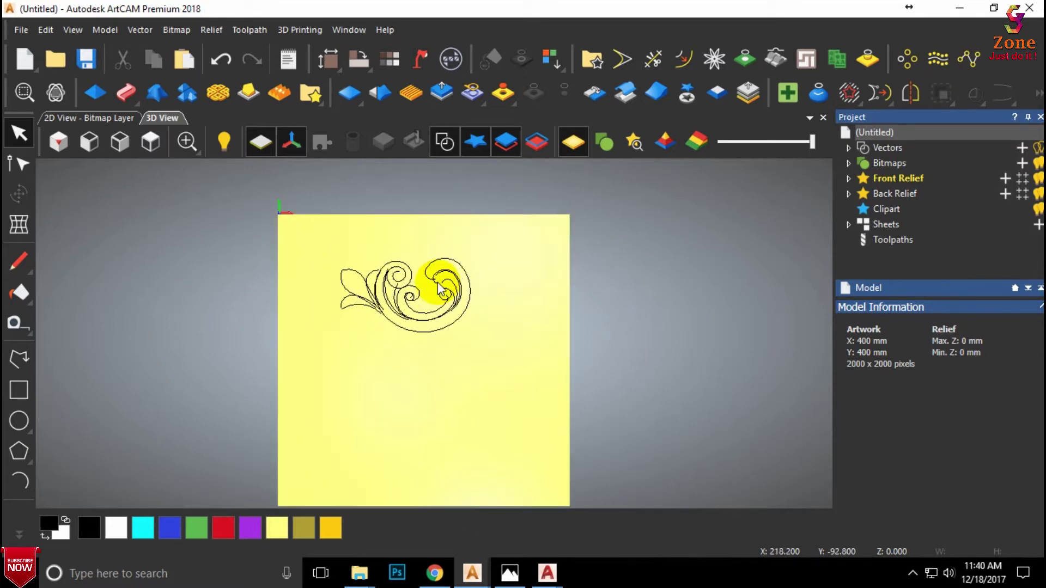
pyautogui.scroll(1, 397, 280)
pyautogui.scroll(-1, 416, 319)
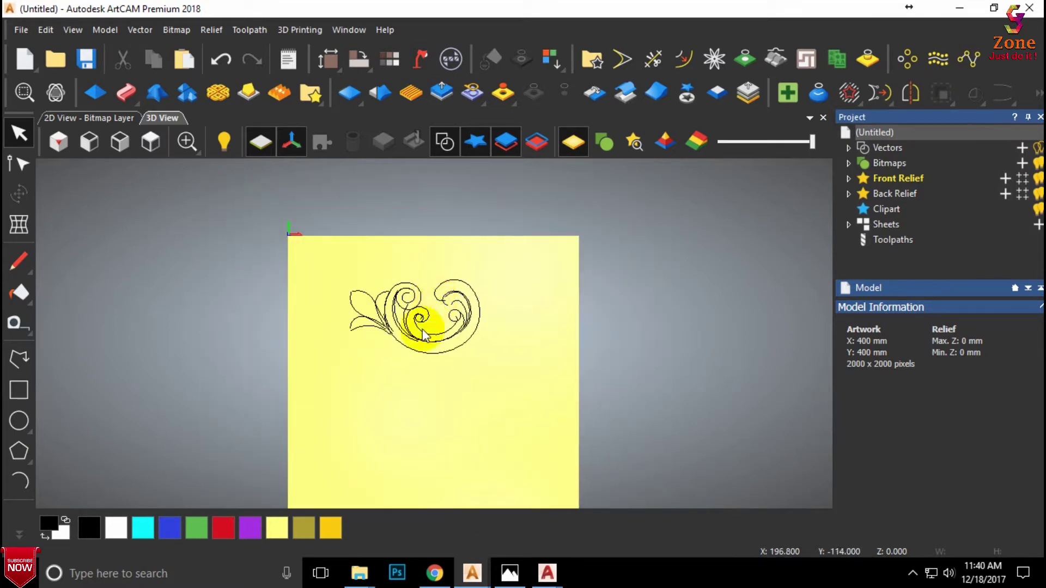
pyautogui.scroll(1, 423, 344)
pyautogui.scroll(1, 423, 343)
pyautogui.scroll(1, 467, 290)
pyautogui.scroll(1, 420, 264)
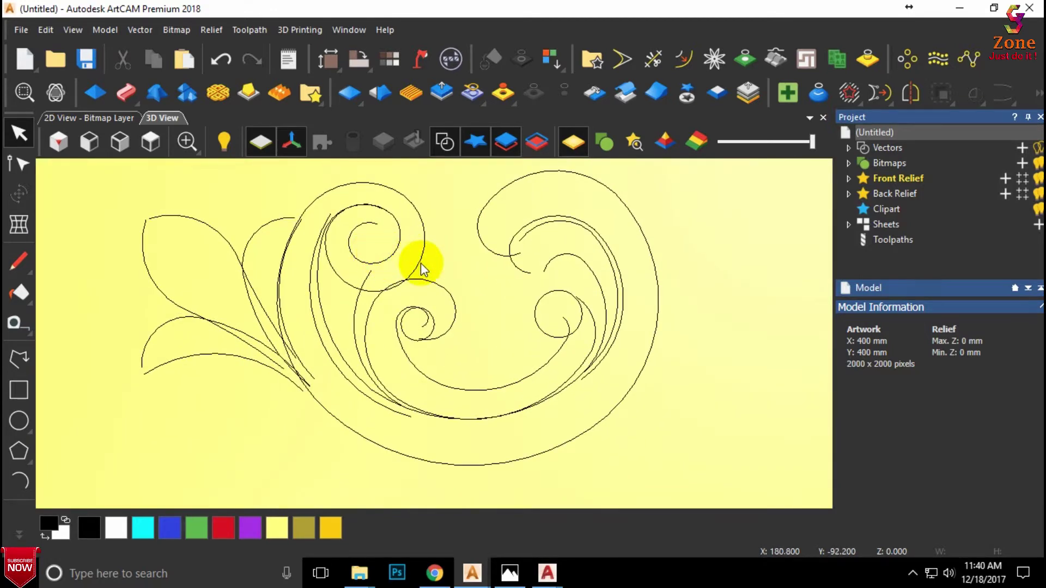
pyautogui.scroll(-1, 421, 264)
pyautogui.scroll(1, 506, 242)
pyautogui.scroll(-1, 502, 233)
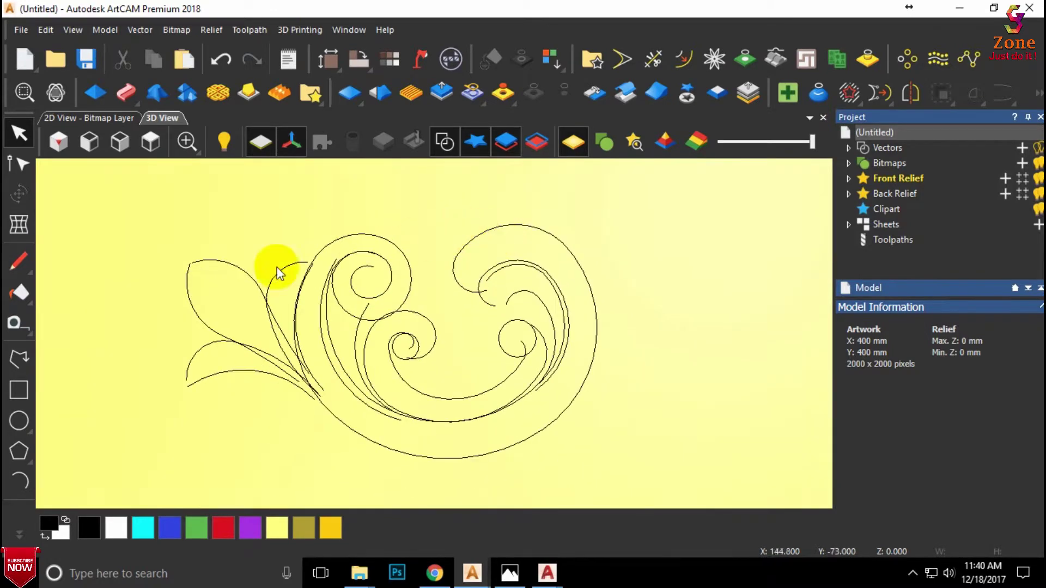
# Step: Draw a small arc to the right of the large scroll curves
pyautogui.click(18, 482)
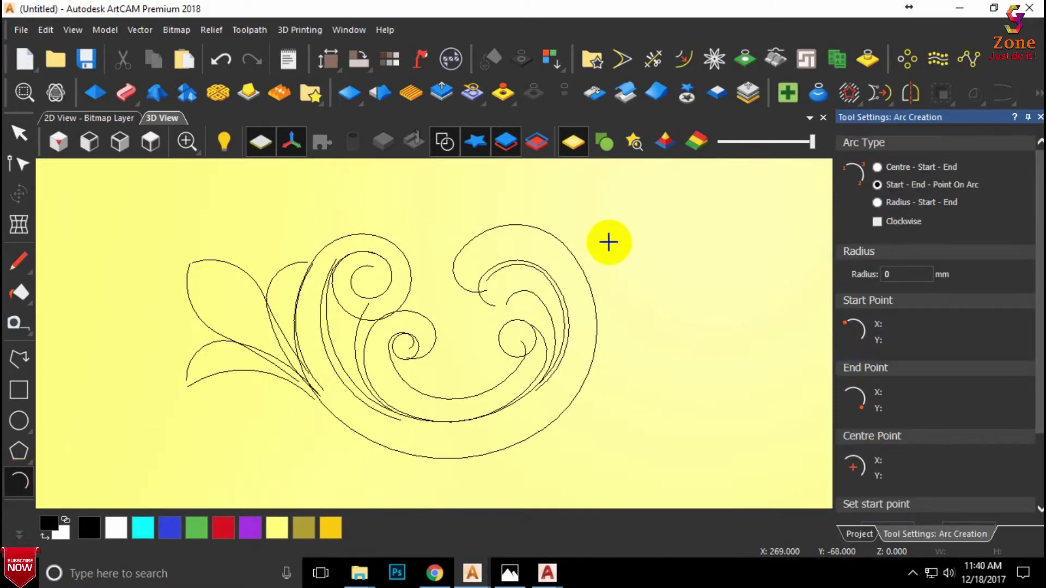
pyautogui.scroll(2, 602, 241)
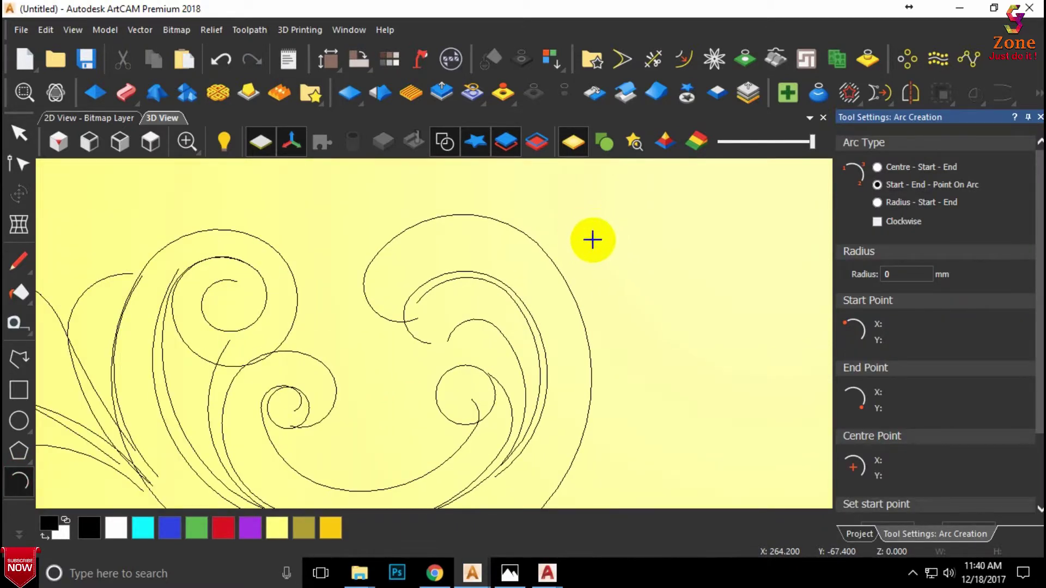
pyautogui.click(592, 237)
pyautogui.scroll(2, 605, 213)
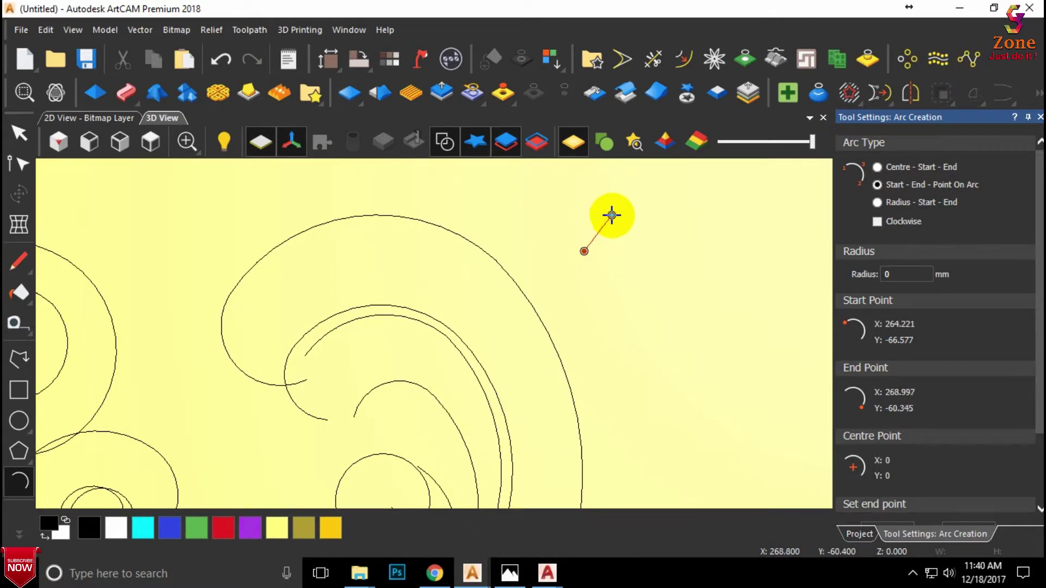
pyautogui.click(620, 214)
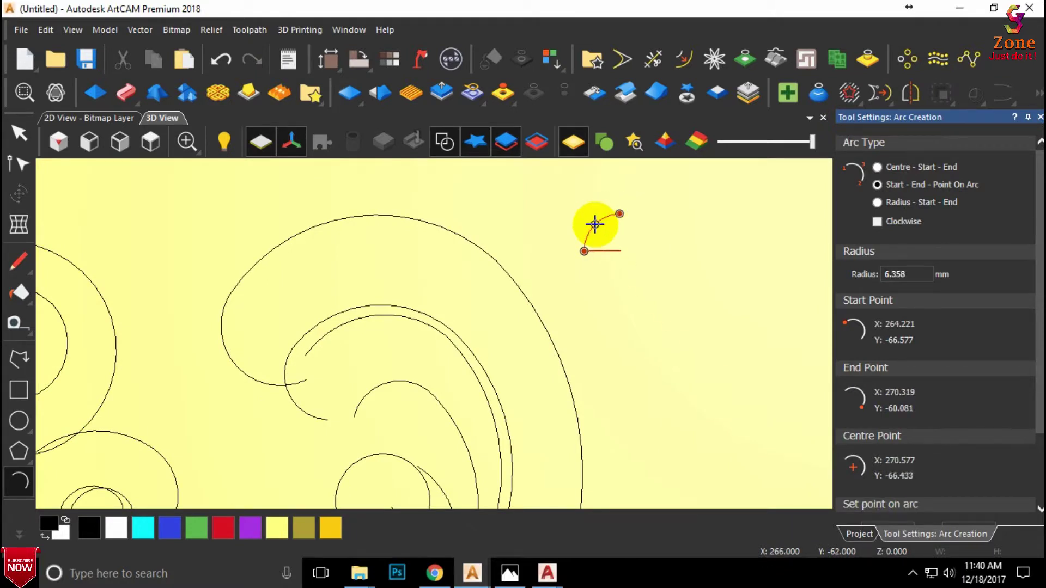
pyautogui.click(591, 226)
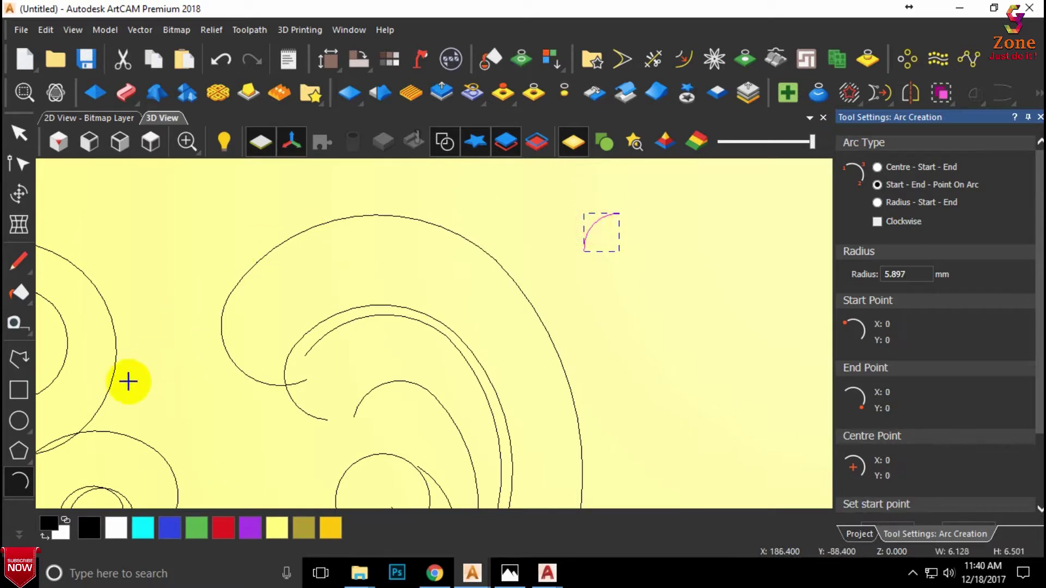
# Step: Draw a second arc starting from the first arc's end
pyautogui.scroll(2, 665, 248)
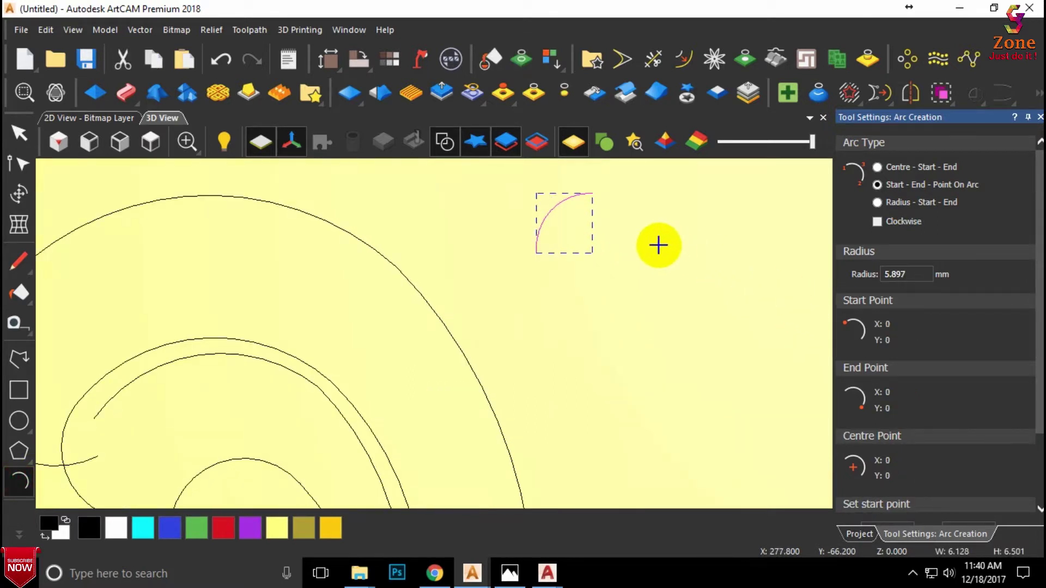
pyautogui.click(592, 192)
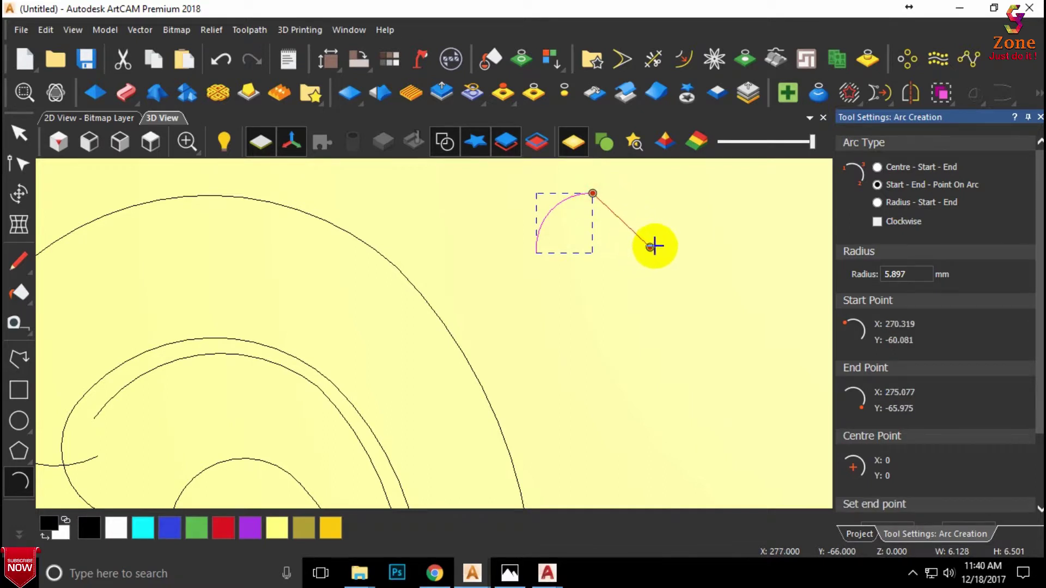
pyautogui.click(657, 243)
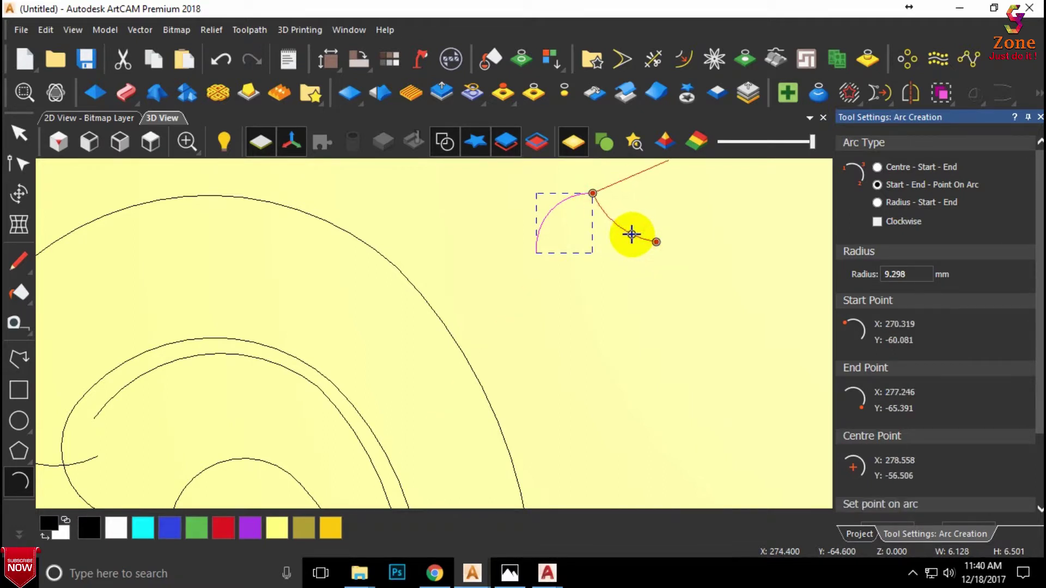
pyautogui.click(632, 233)
pyautogui.scroll(1, 616, 203)
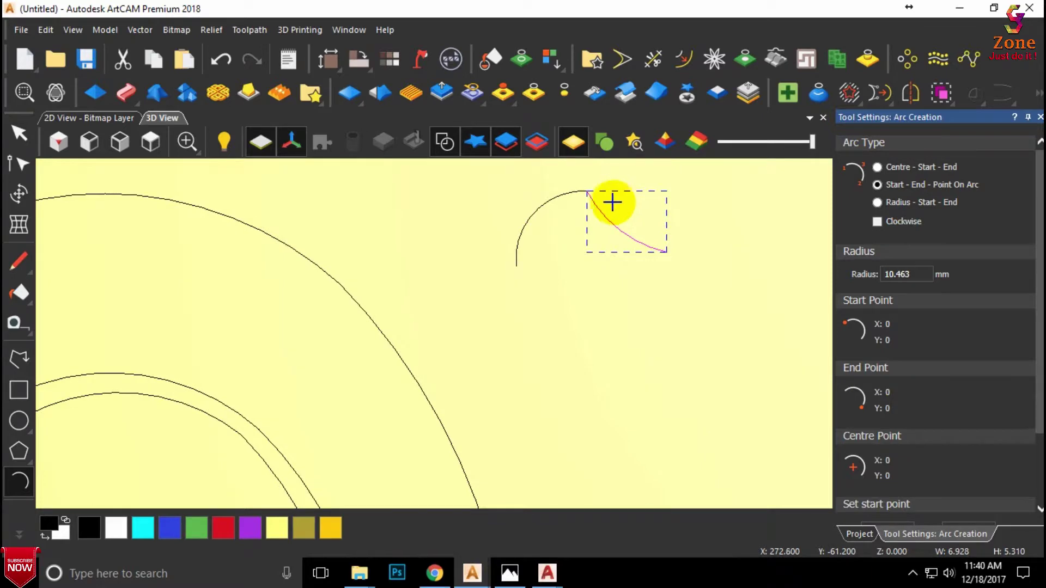
pyautogui.scroll(1, 612, 202)
pyautogui.moveTo(606, 203); pyautogui.dragTo(607, 233, button='middle')
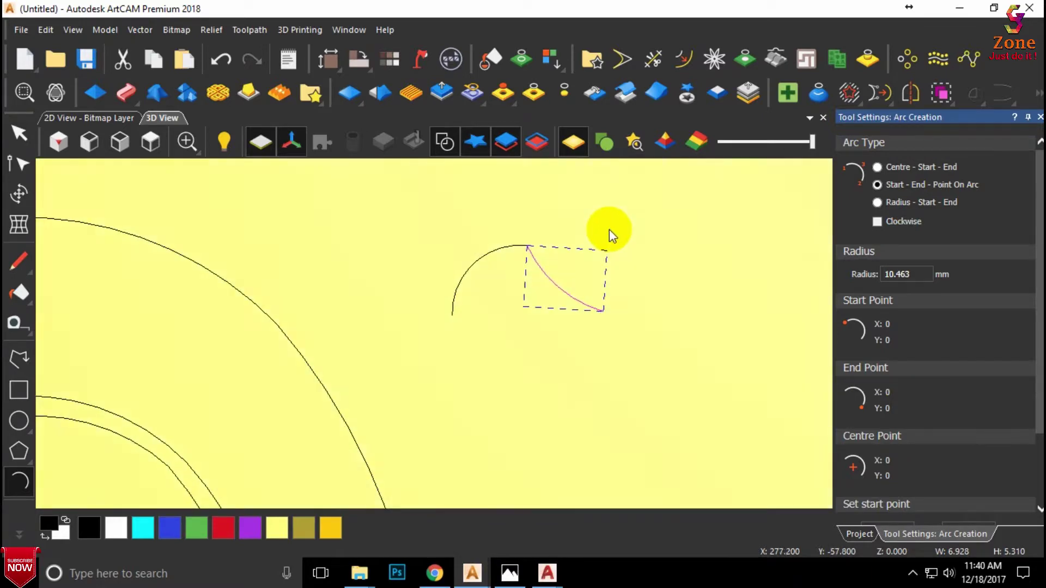
# Step: Return to Top view and delete the unwanted short arc
pyautogui.click(150, 136)
pyautogui.scroll(2, 474, 228)
pyautogui.scroll(1, 490, 234)
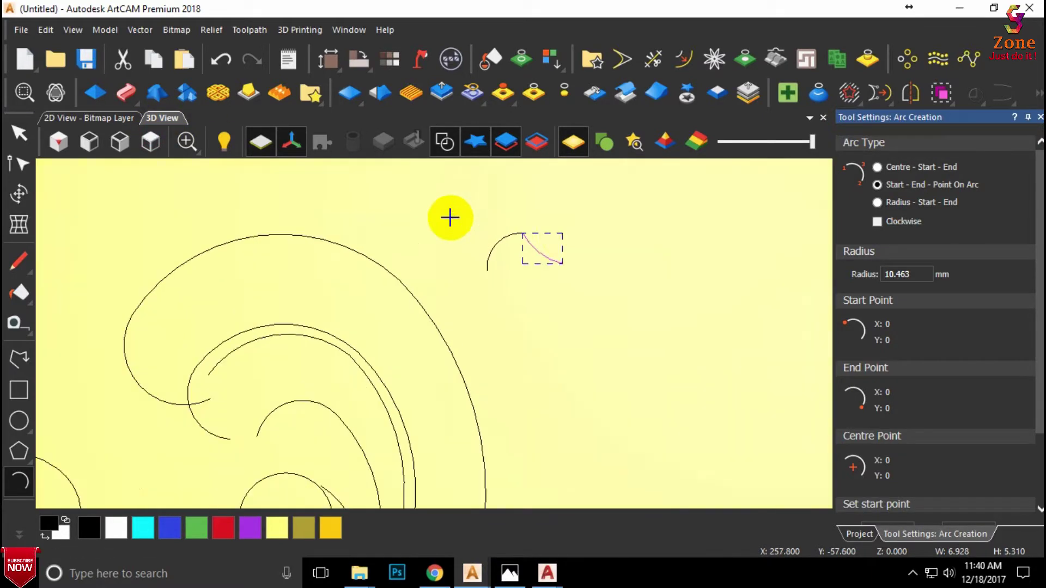
pyautogui.scroll(1, 562, 235)
pyautogui.press('Escape')
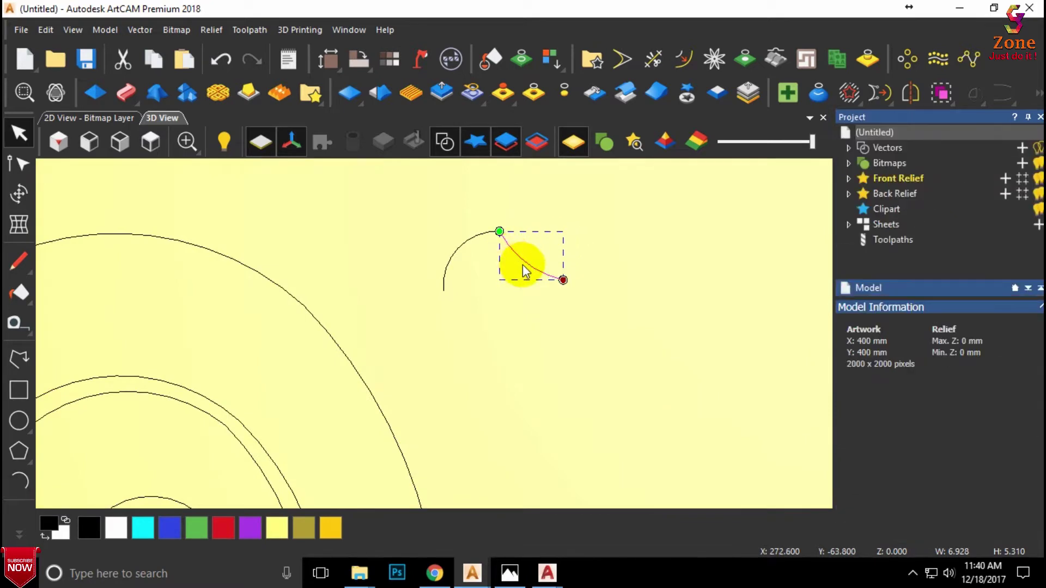
pyautogui.press('Delete')
# Step: Node-edit the small arc, moving its end point slightly right and down
pyautogui.click(495, 236)
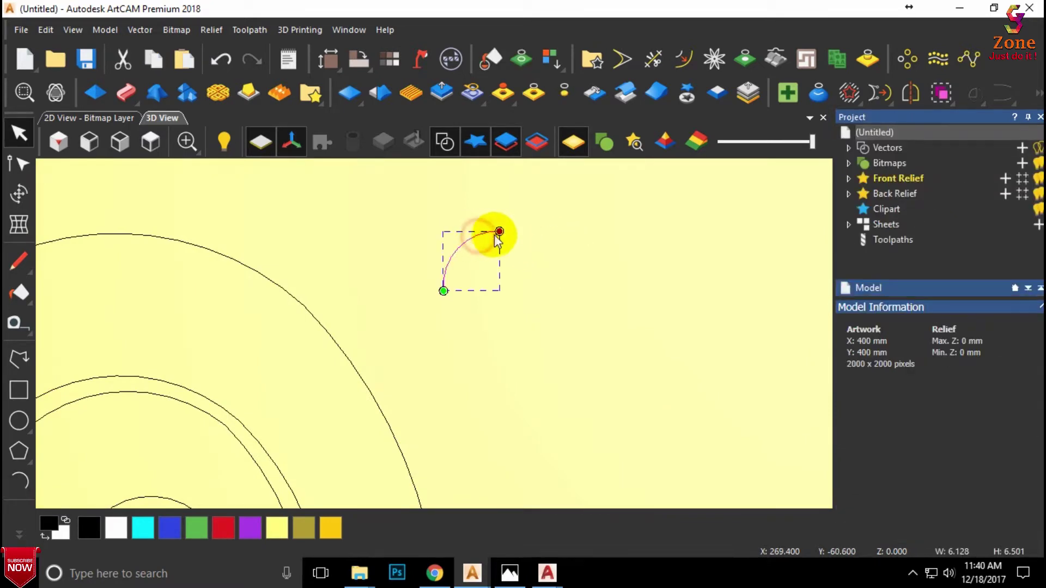
pyautogui.doubleClick(499, 232)
pyautogui.moveTo(499, 232); pyautogui.dragTo(511, 238)
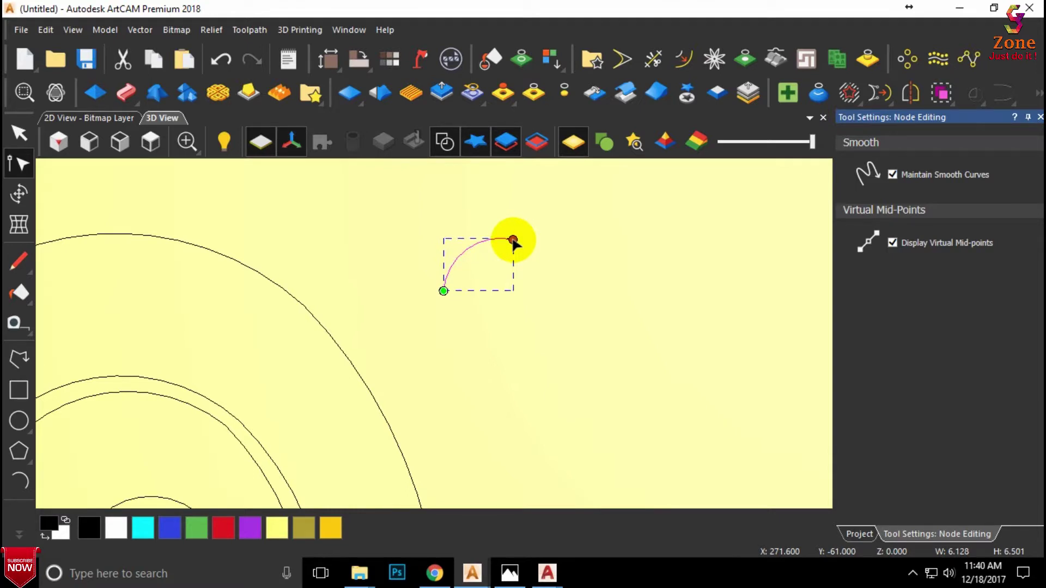
pyautogui.moveTo(513, 241); pyautogui.dragTo(516, 243)
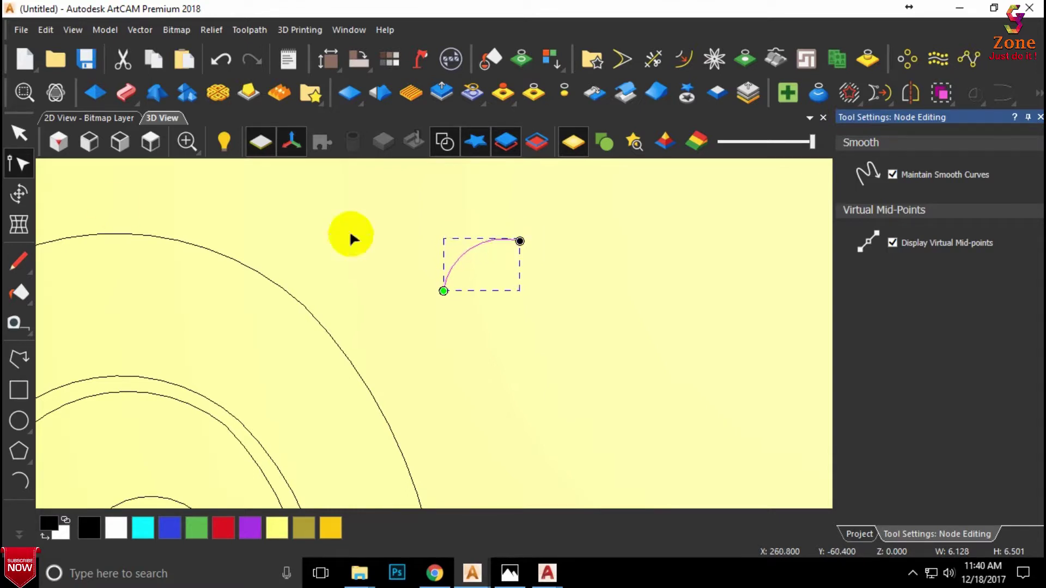
# Step: Draw a second arc from the first arc's end, curving down to the lower right
pyautogui.click(19, 481)
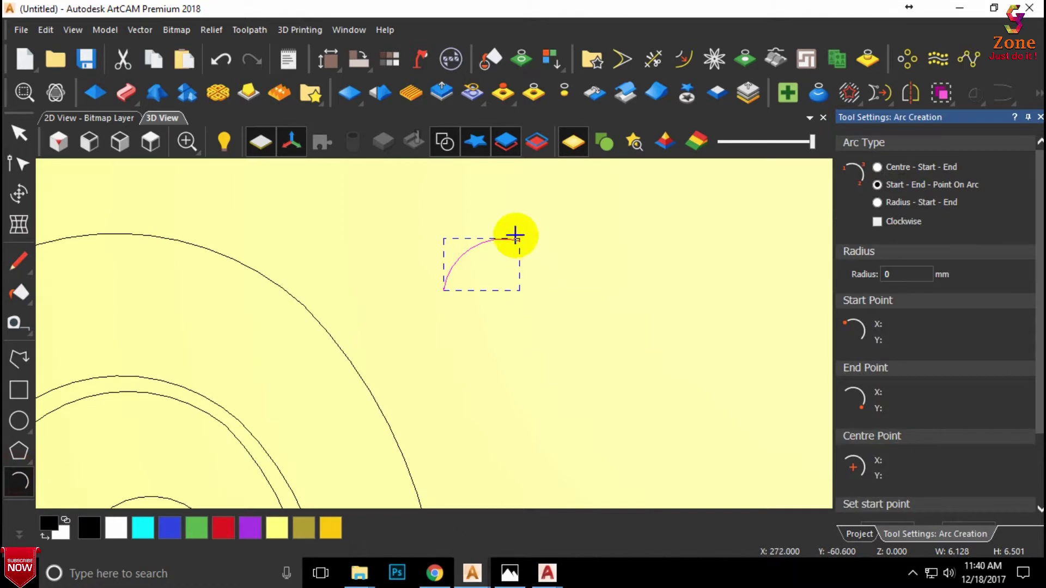
pyautogui.click(519, 240)
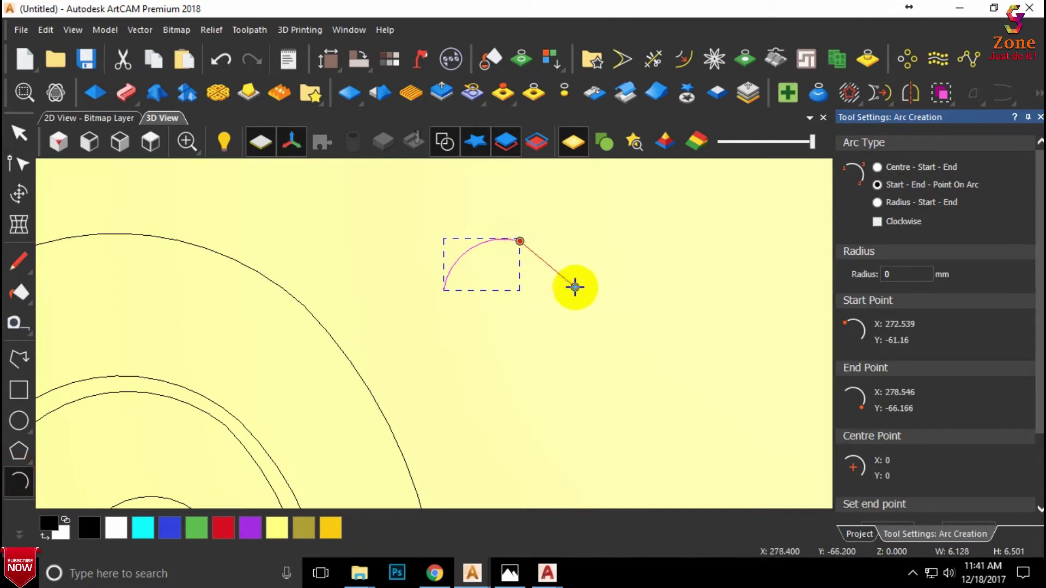
pyautogui.click(575, 287)
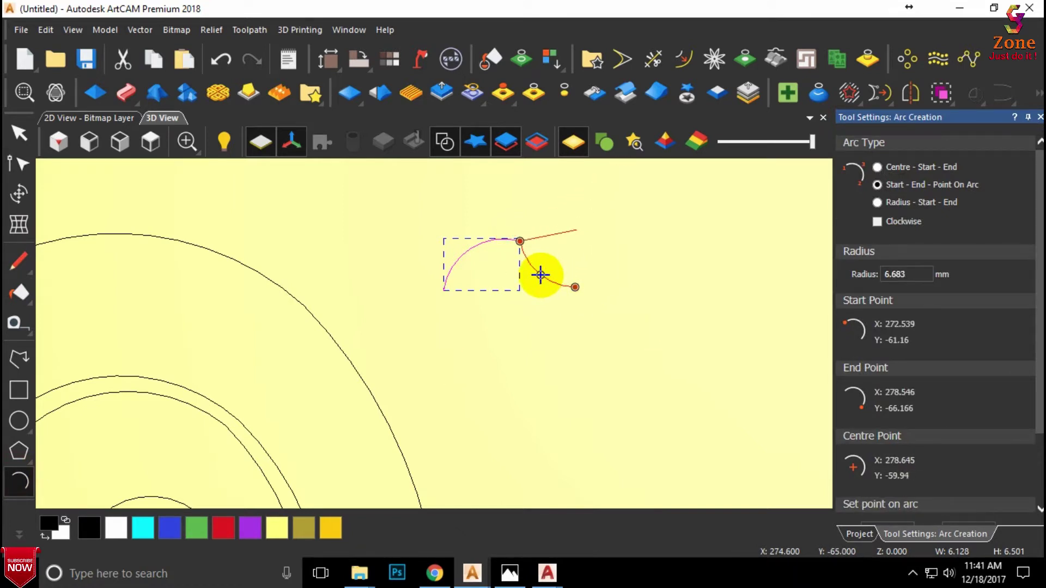
pyautogui.click(540, 275)
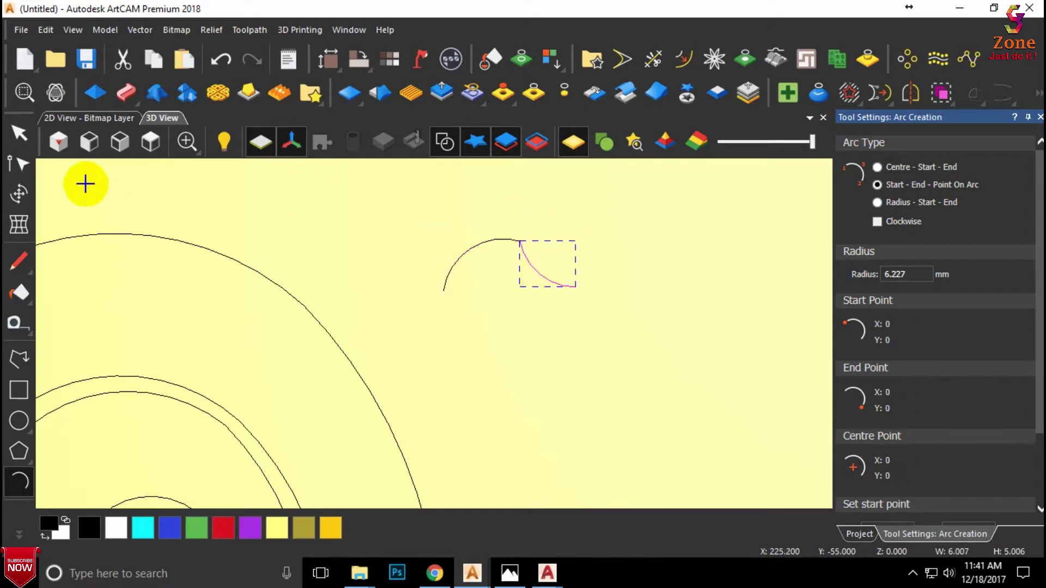
# Step: Join both arcs into one vector using coincident nodes
pyautogui.click(19, 133)
pyautogui.moveTo(580, 224); pyautogui.dragTo(420, 317)
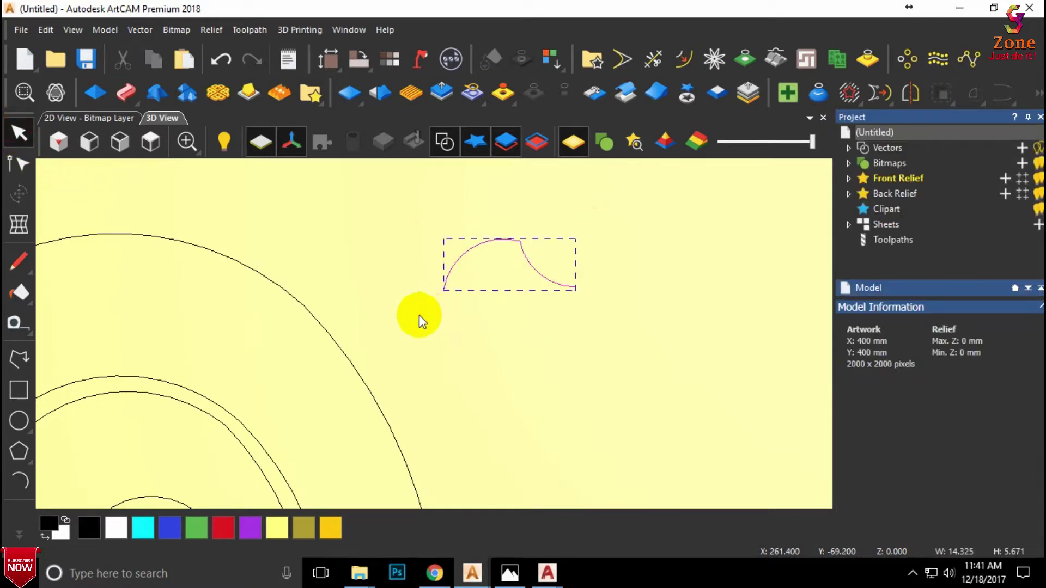
pyautogui.press('j')
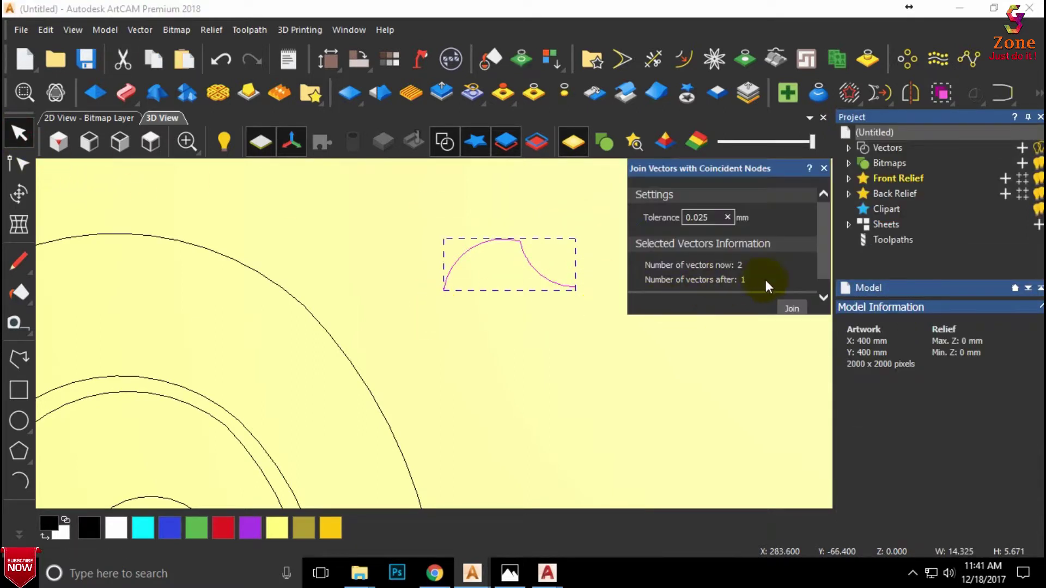
pyautogui.click(792, 309)
# Step: Round the corner where the two arcs meet with a 2 mm fillet
pyautogui.click(622, 59)
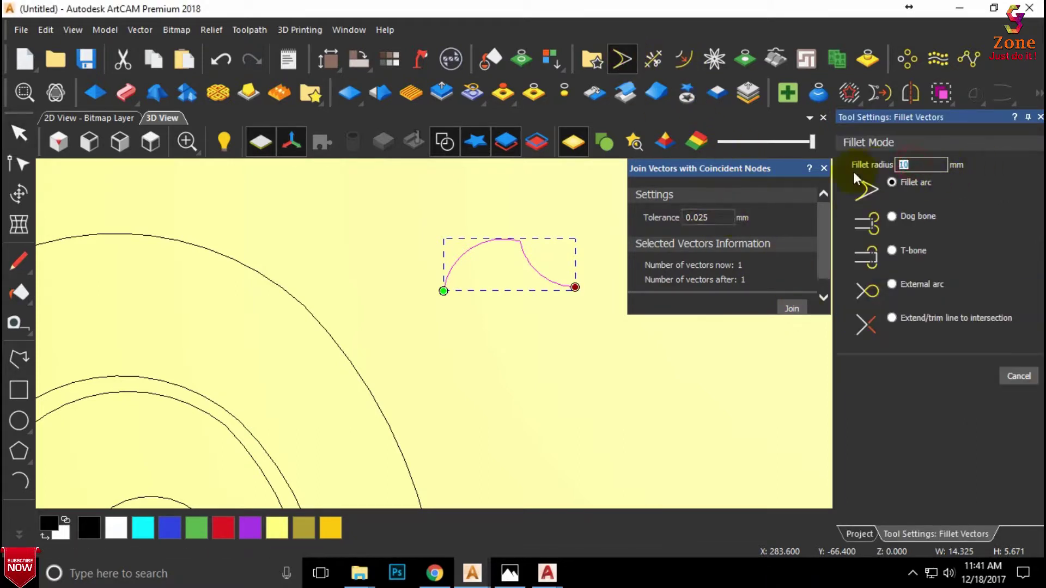
pyautogui.write('1')
pyautogui.click(1020, 376)
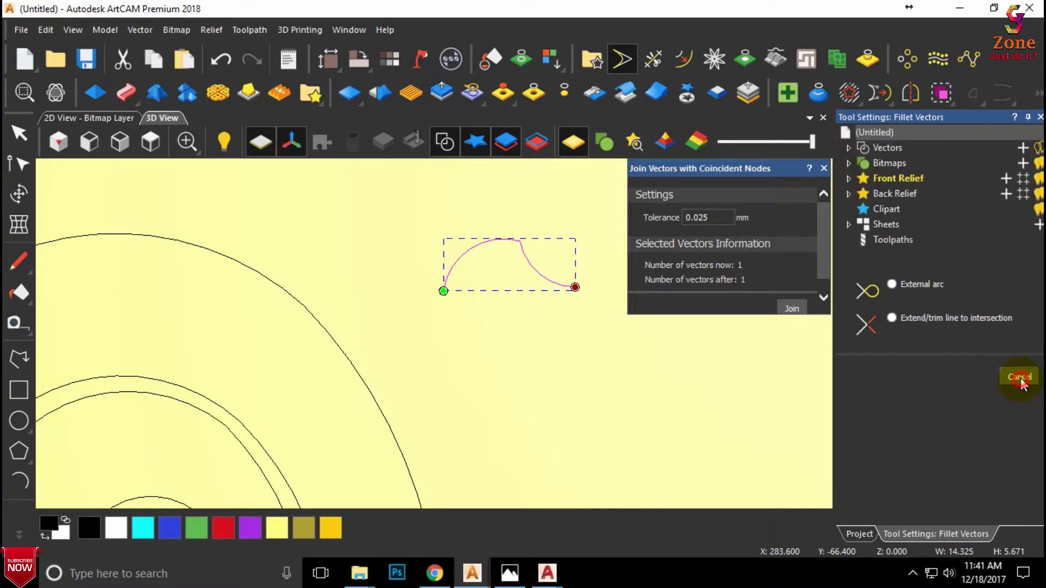
pyautogui.click(822, 172)
pyautogui.click(626, 60)
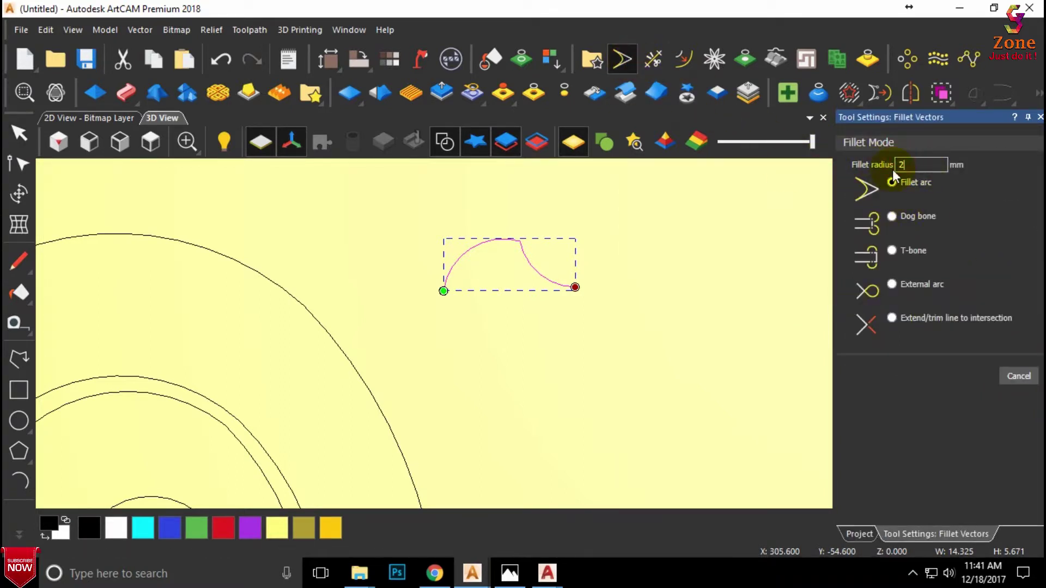
pyautogui.click(510, 240)
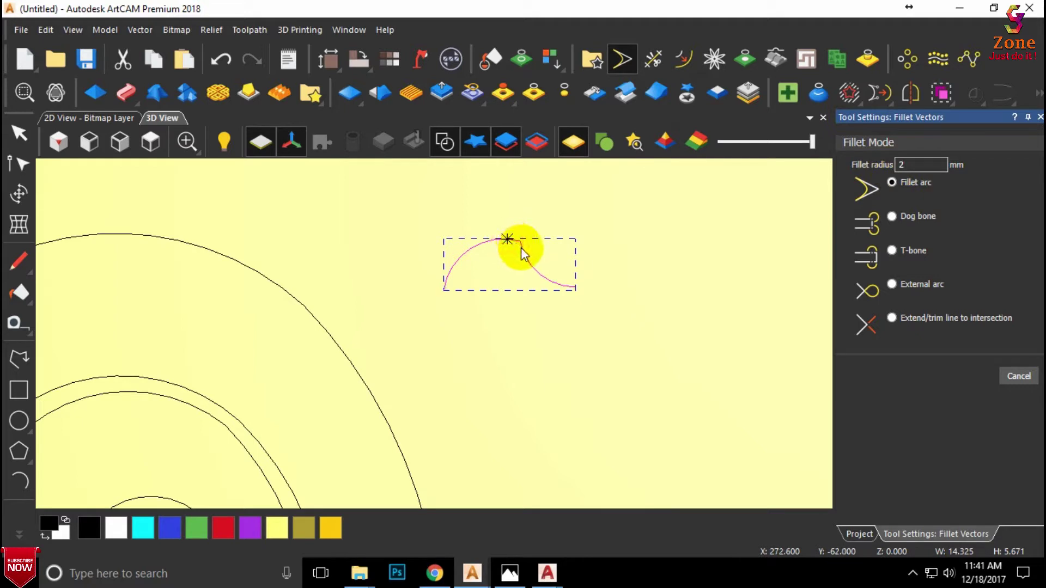
pyautogui.click(1018, 376)
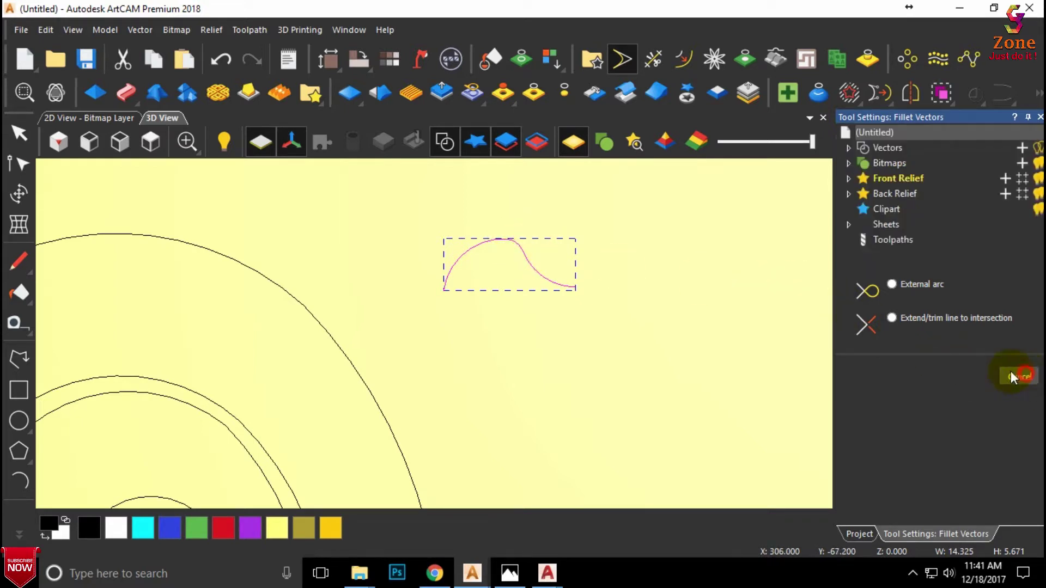
pyautogui.scroll(2, 550, 280)
pyautogui.scroll(2, 572, 264)
pyautogui.click(569, 259)
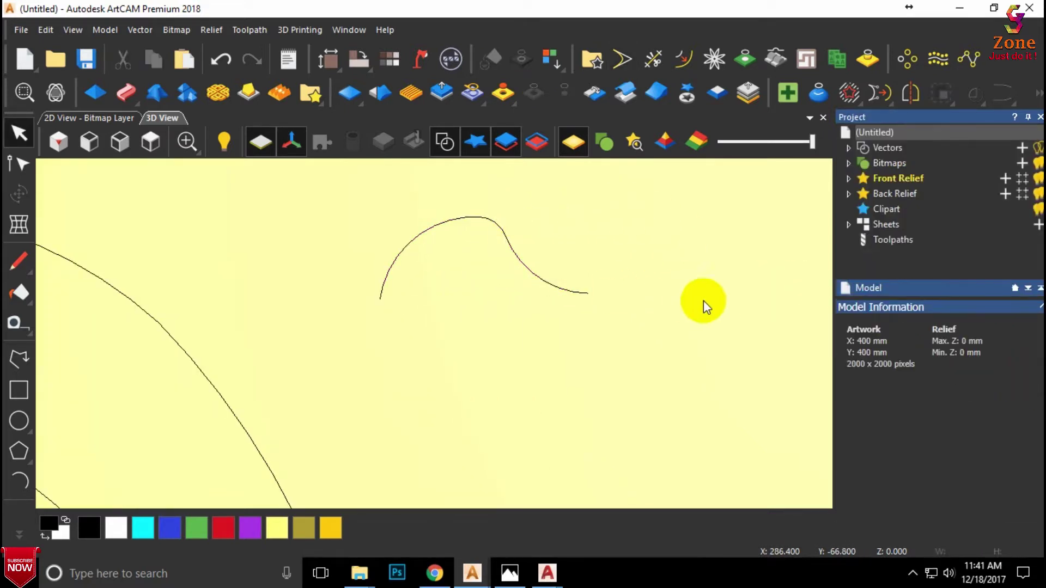
# Step: Make a mirrored copy of the wave curve to its right
pyautogui.moveTo(631, 215); pyautogui.dragTo(338, 315)
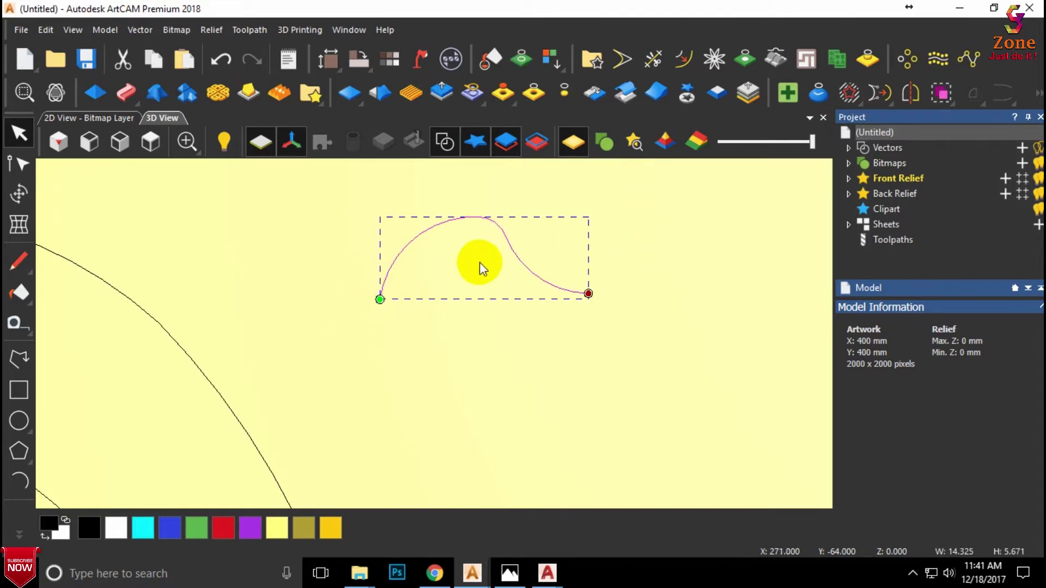
pyautogui.scroll(-2, 572, 263)
pyautogui.scroll(-1, 572, 263)
pyautogui.scroll(-2, 532, 294)
pyautogui.scroll(2, 345, 354)
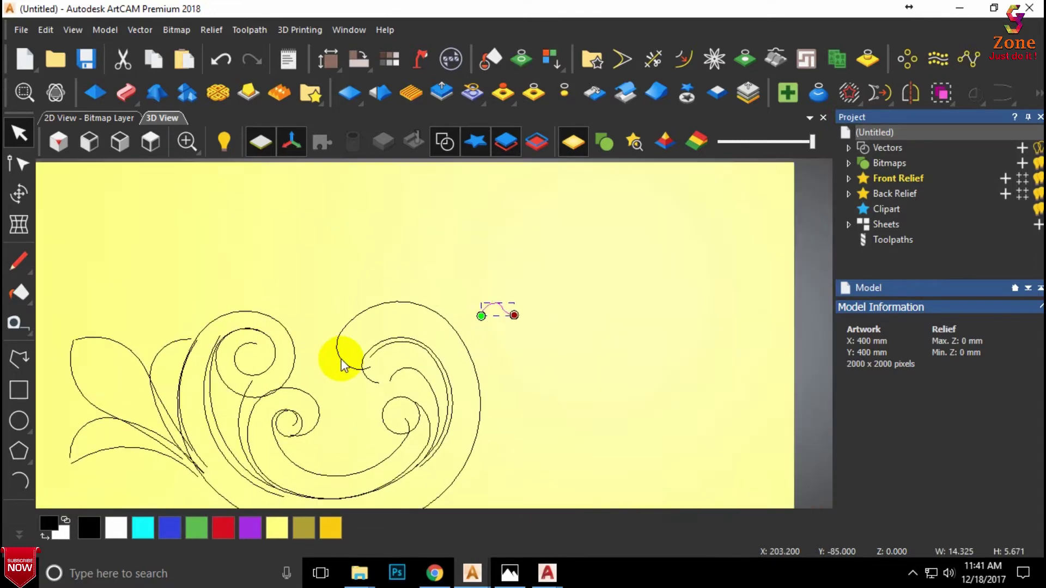
pyautogui.scroll(1, 329, 292)
pyautogui.moveTo(577, 287); pyautogui.dragTo(507, 298)
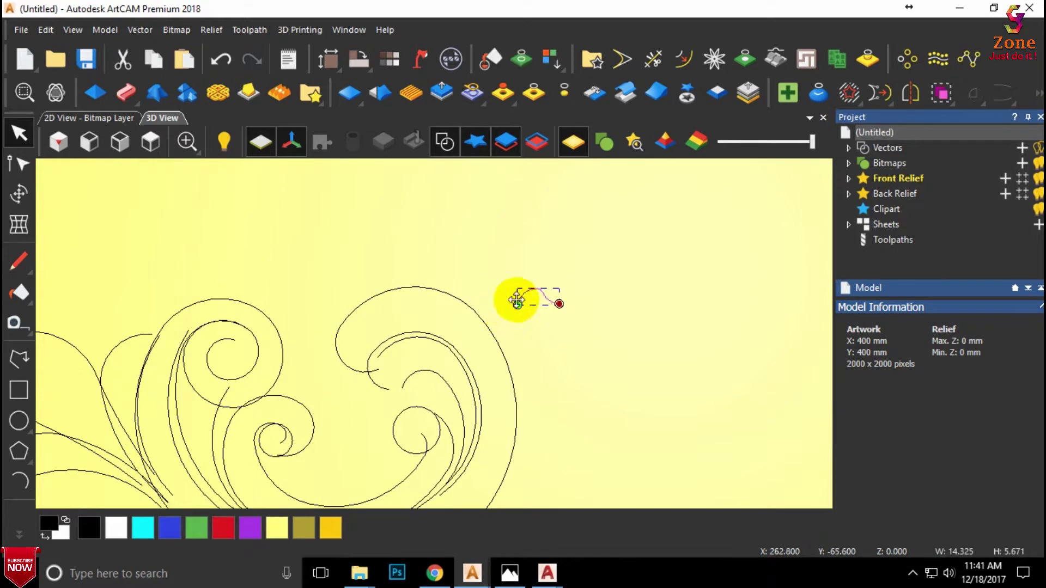
pyautogui.click(913, 103)
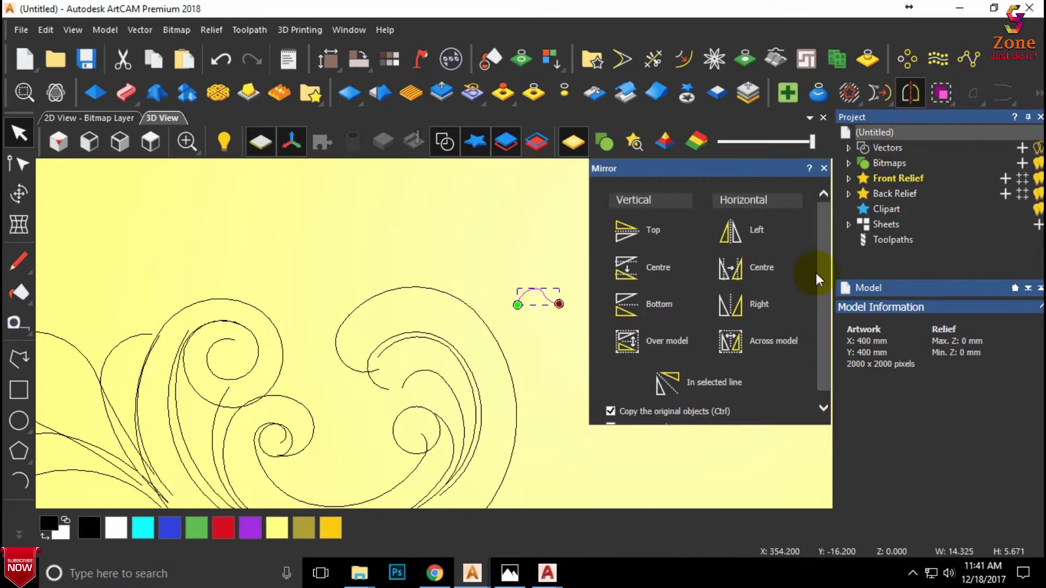
pyautogui.click(760, 301)
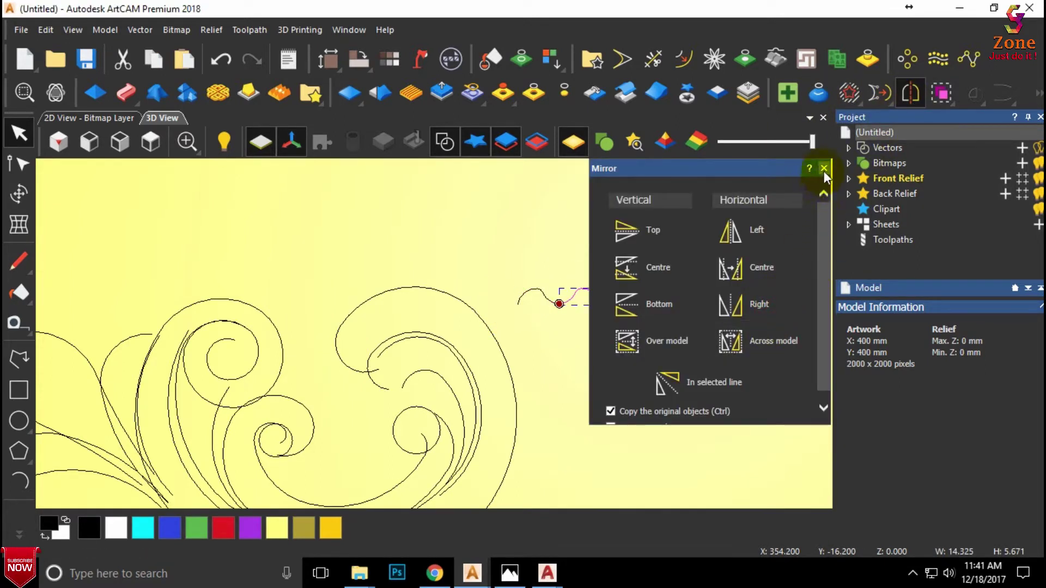
pyautogui.click(824, 168)
# Step: Shift the mirrored copy further right, then select the outer swirl curve
pyautogui.click(577, 228)
pyautogui.click(590, 301)
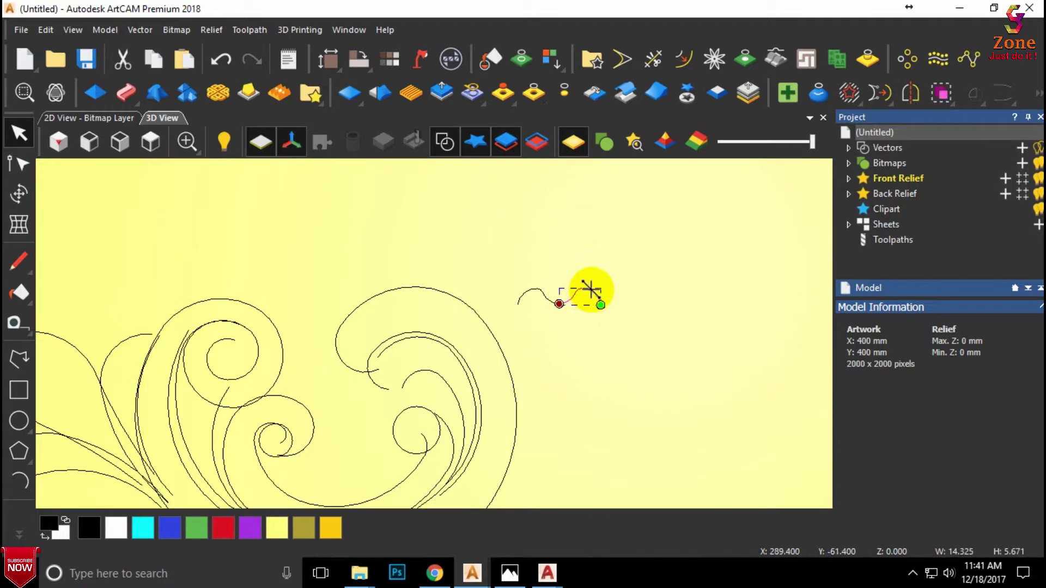
pyautogui.moveTo(591, 289); pyautogui.dragTo(616, 287)
pyautogui.click(642, 247)
pyautogui.scroll(-2, 430, 384)
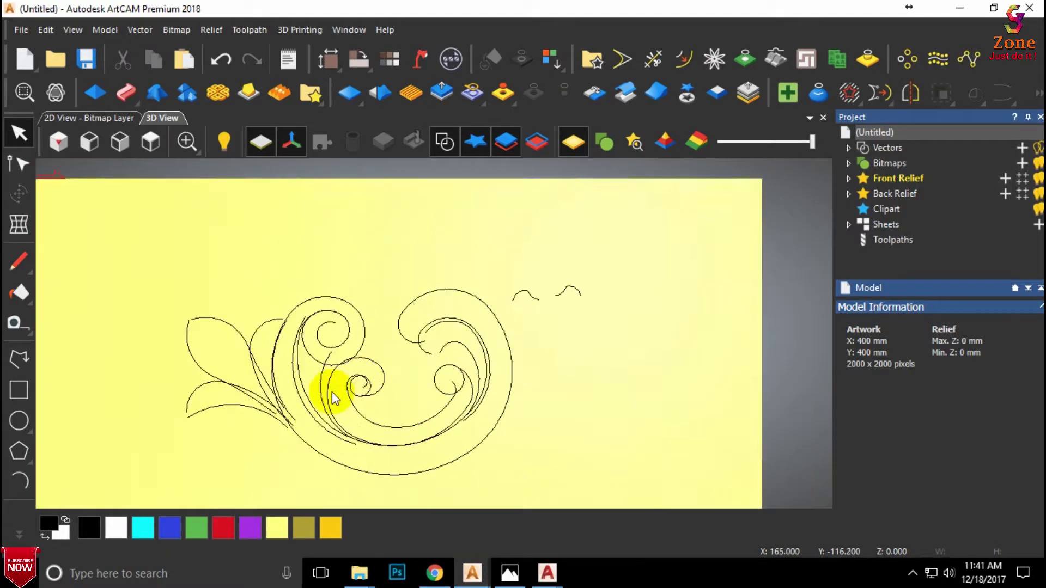
pyautogui.scroll(1, 332, 391)
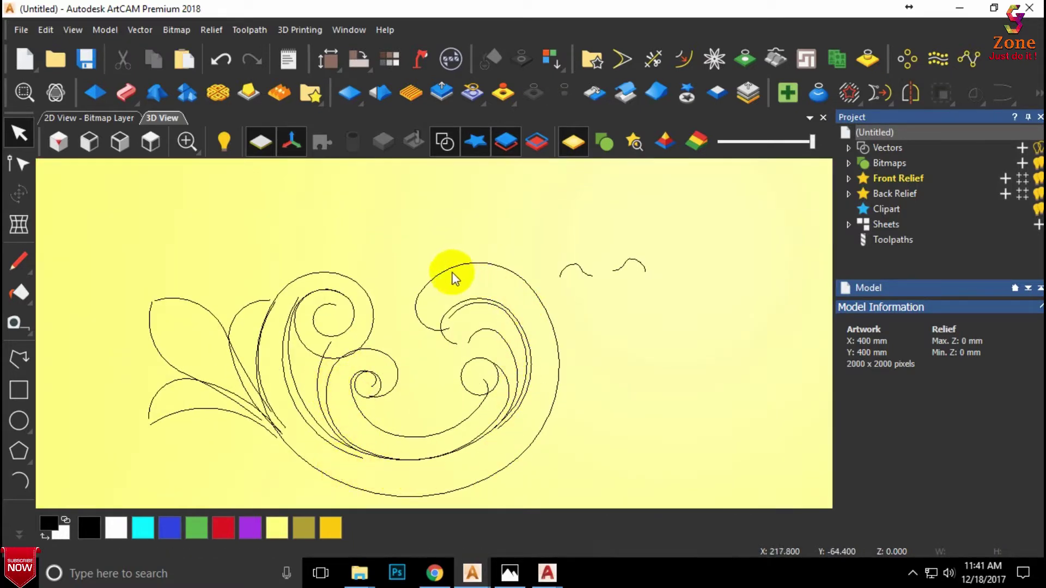
pyautogui.click(438, 275)
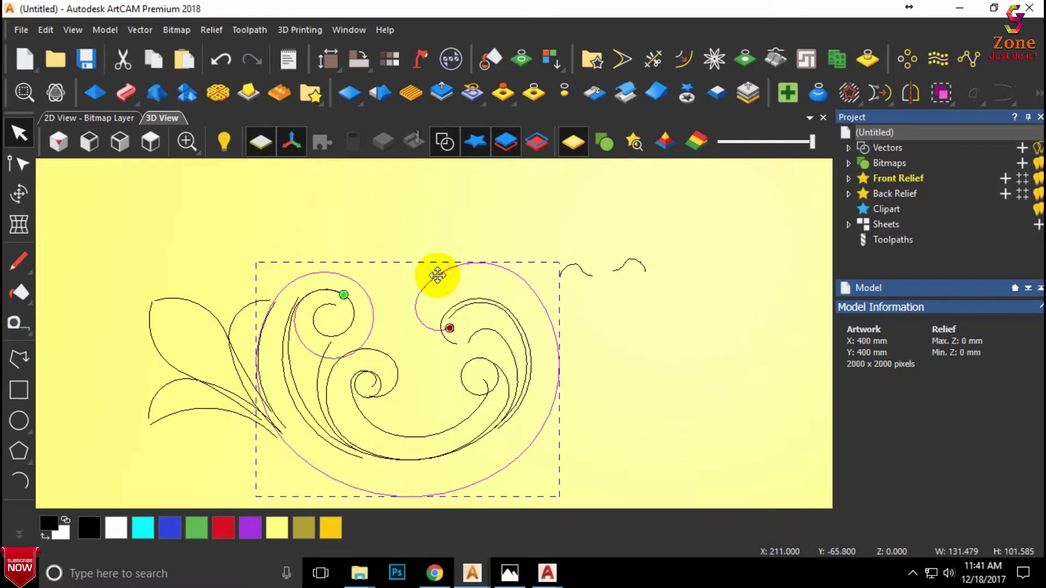
# Step: Sweep the small wave profile along the inner and outer swirl rails with Two Rail Sweep
pyautogui.keyDown('shift'); pyautogui.click(456, 314); pyautogui.keyUp('shift')
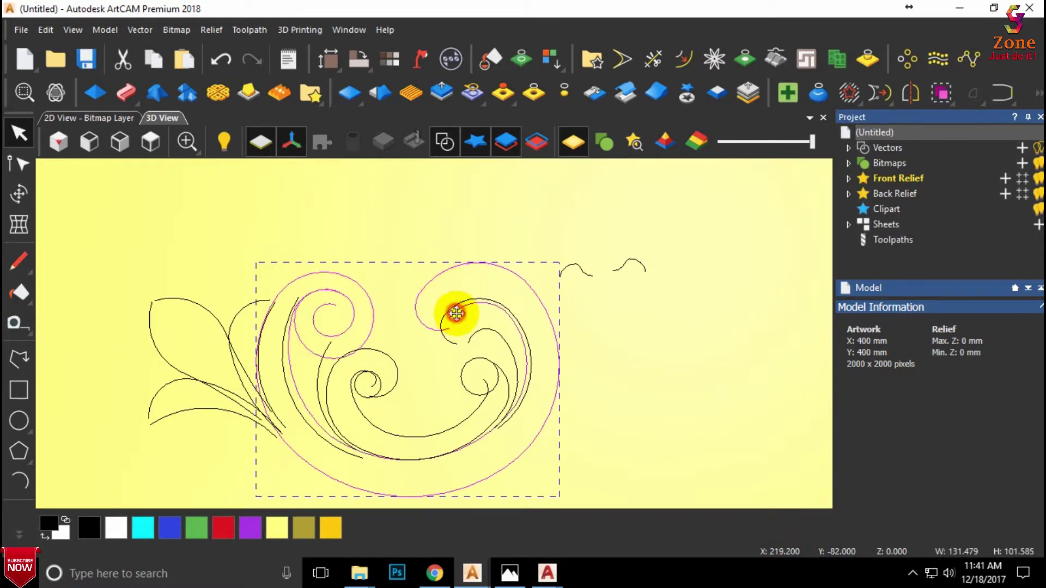
pyautogui.click(125, 95)
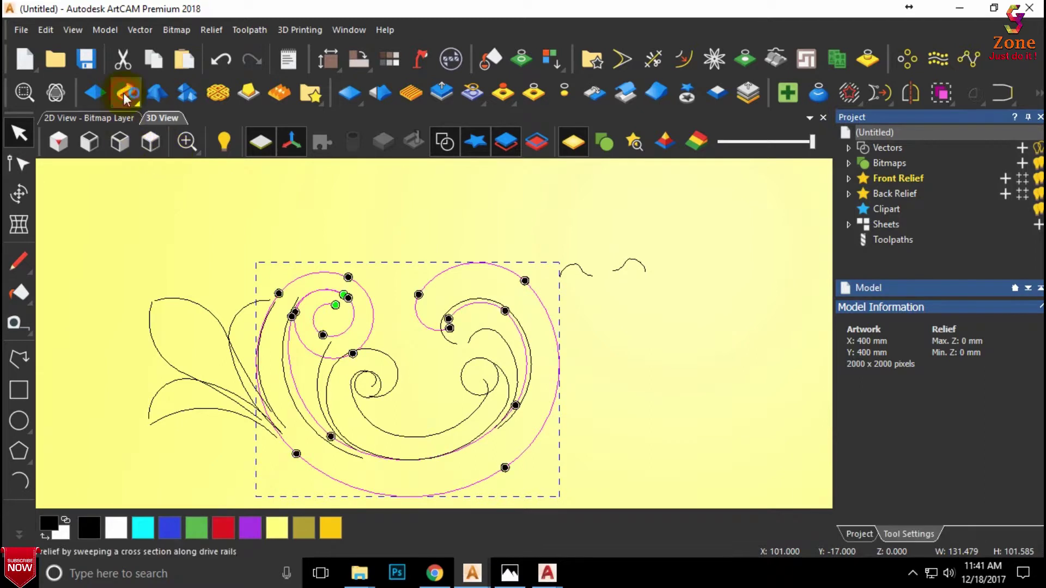
pyautogui.click(576, 266)
pyautogui.click(889, 369)
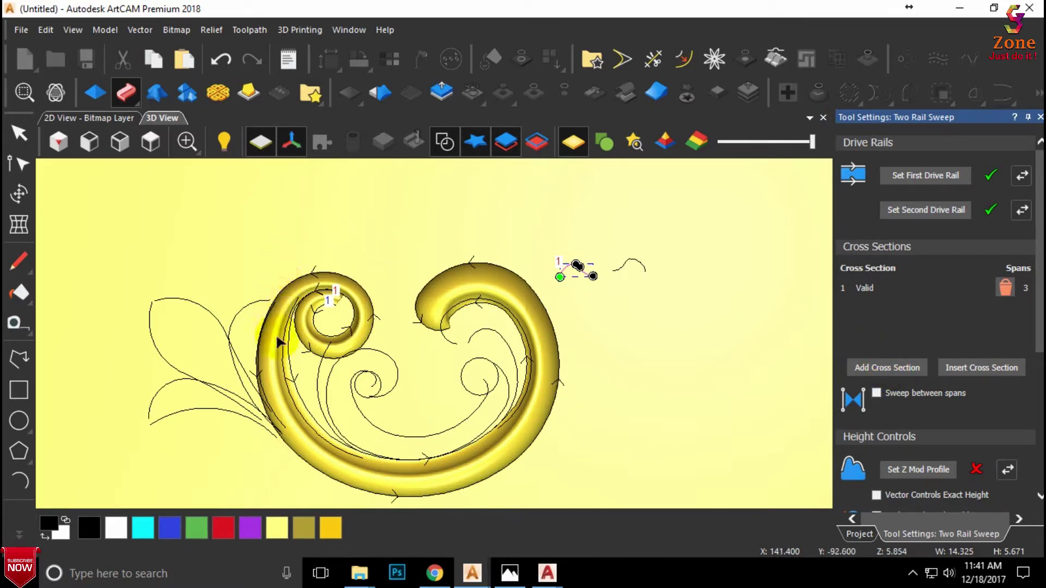
pyautogui.scroll(2, 403, 329)
pyautogui.scroll(1, 436, 327)
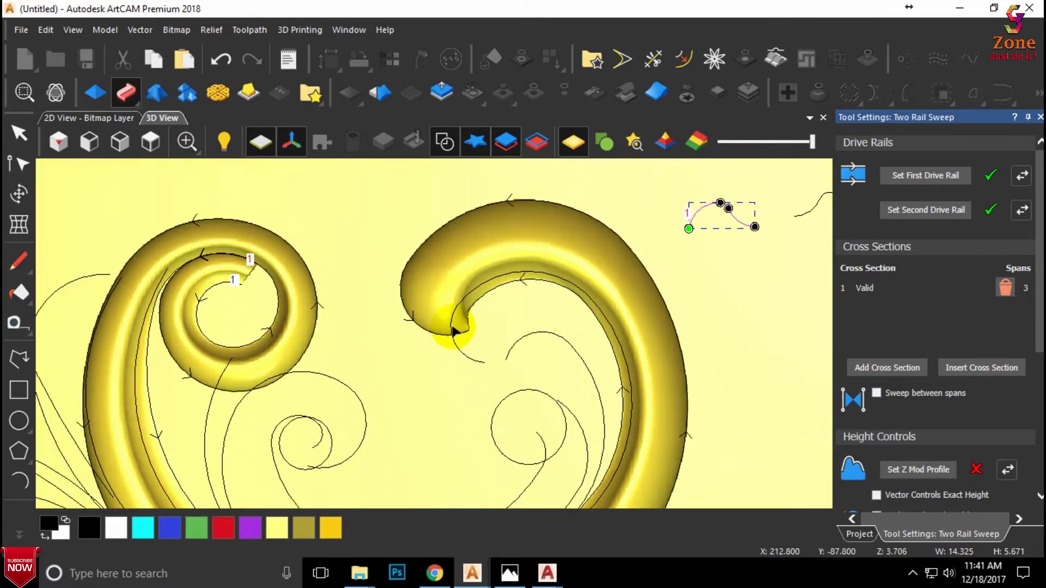
pyautogui.scroll(-2, 463, 330)
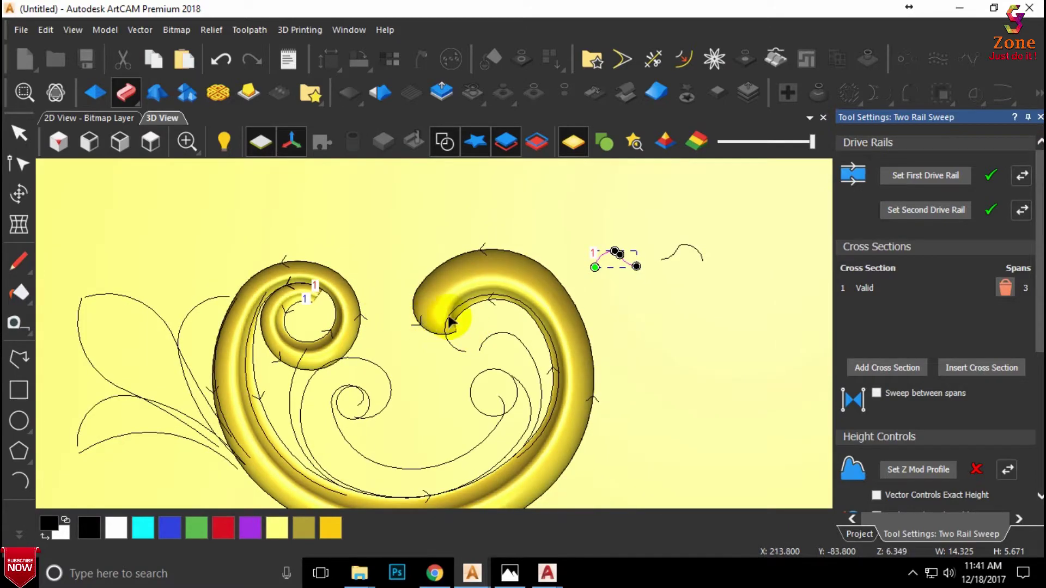
pyautogui.scroll(1, 452, 321)
pyautogui.scroll(1, 464, 321)
pyautogui.moveTo(464, 321)
pyautogui.mouseDown()
pyautogui.moveTo(518, 205)
pyautogui.moveTo(525, 117)
pyautogui.moveTo(490, 204)
pyautogui.moveTo(480, 296)
pyautogui.mouseUp()
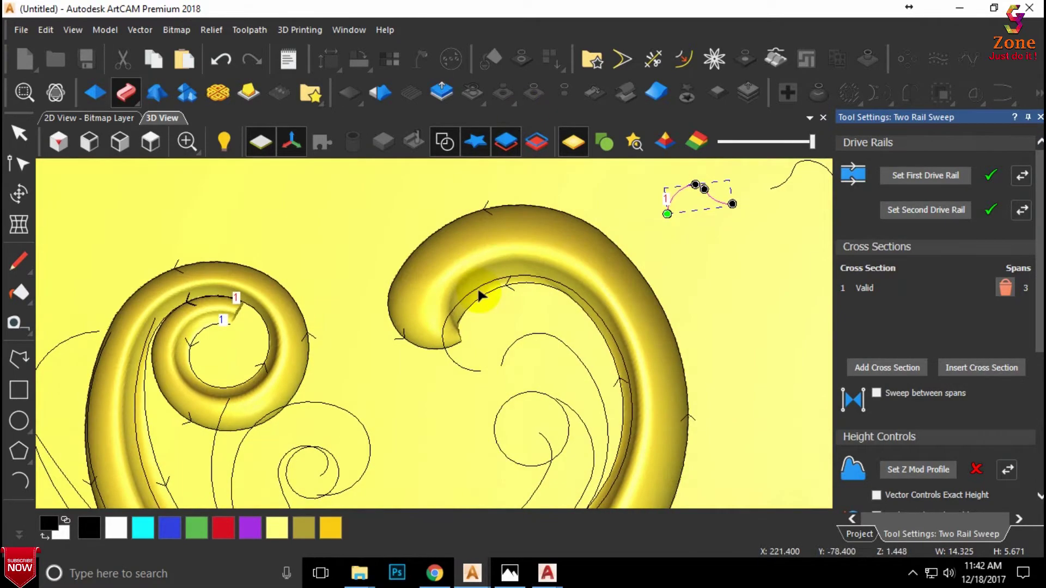
# Step: Add three more cross sections to the two-rail sweep
pyautogui.click(911, 368)
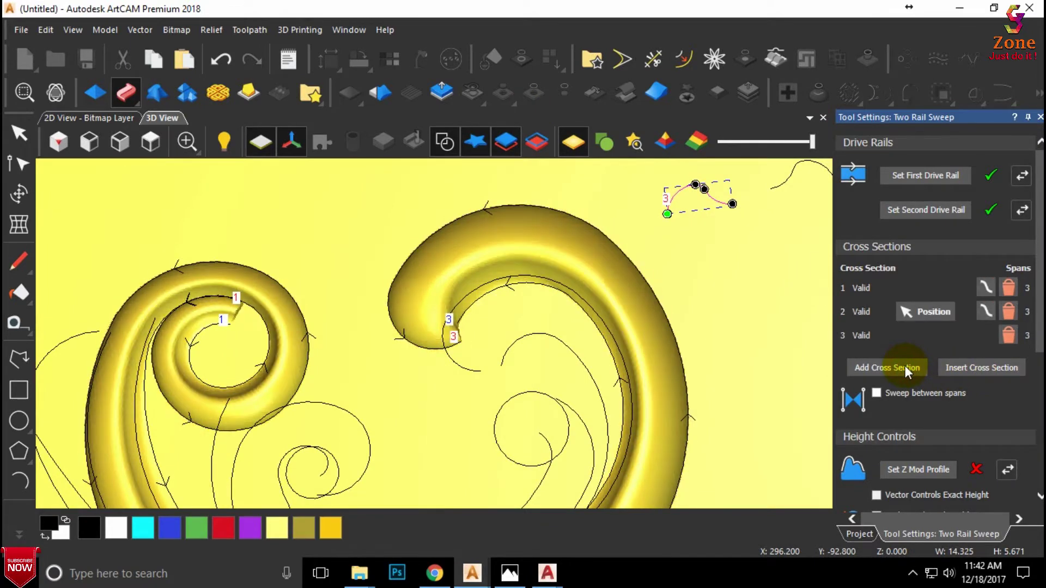
pyautogui.click(905, 370)
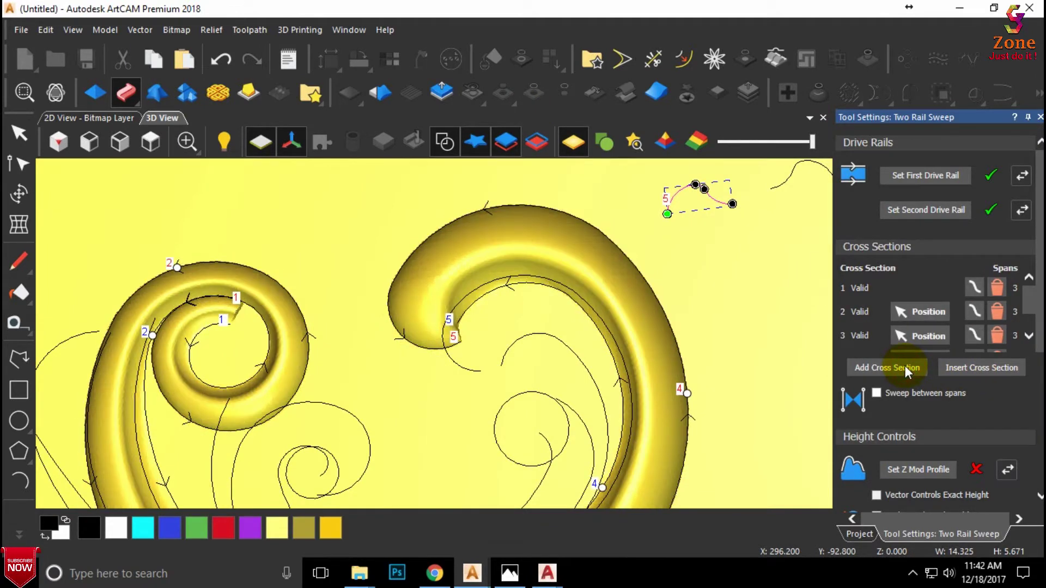
pyautogui.click(150, 141)
pyautogui.scroll(2, 390, 239)
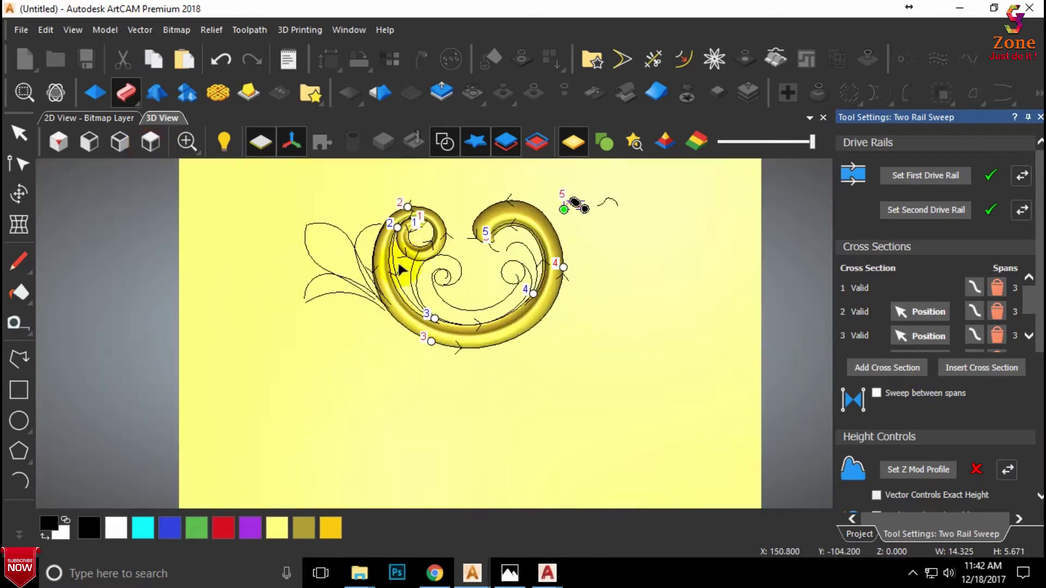
pyautogui.scroll(2, 408, 251)
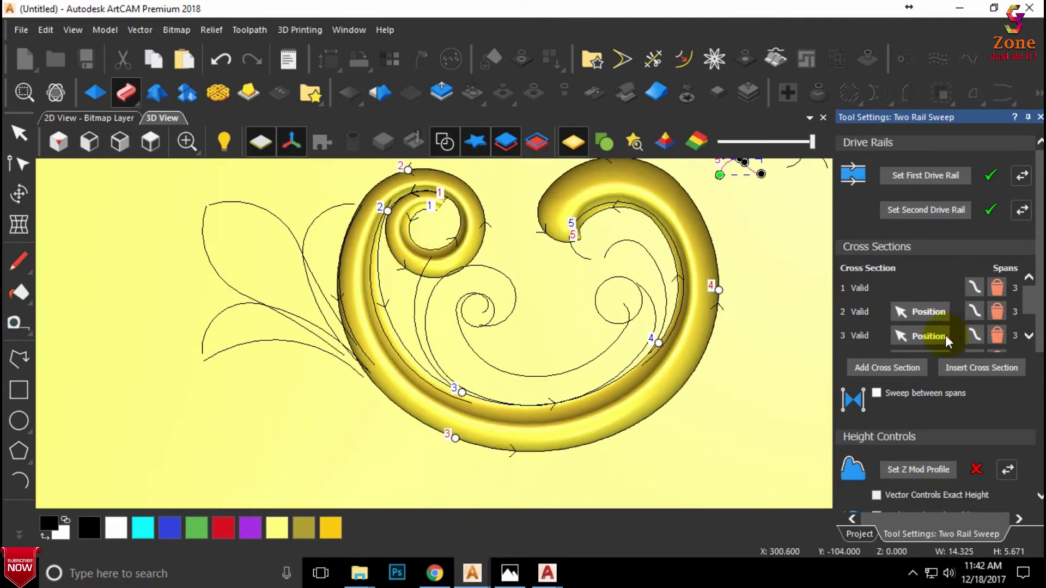
pyautogui.click(900, 367)
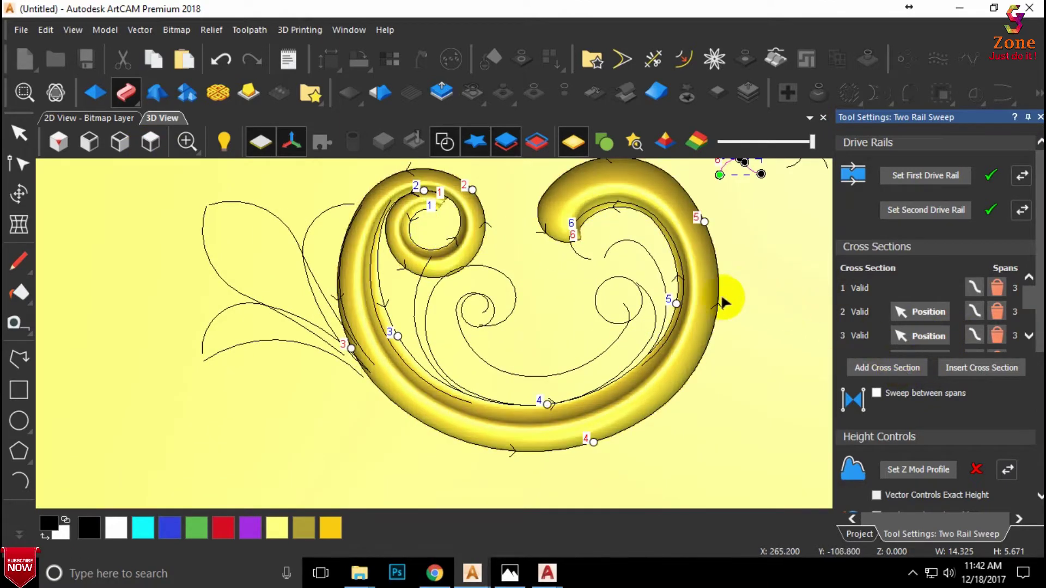
# Step: Reposition cross sections 5, 4 and 2 along the rails and review the relief
pyautogui.moveTo(678, 303); pyautogui.dragTo(681, 245)
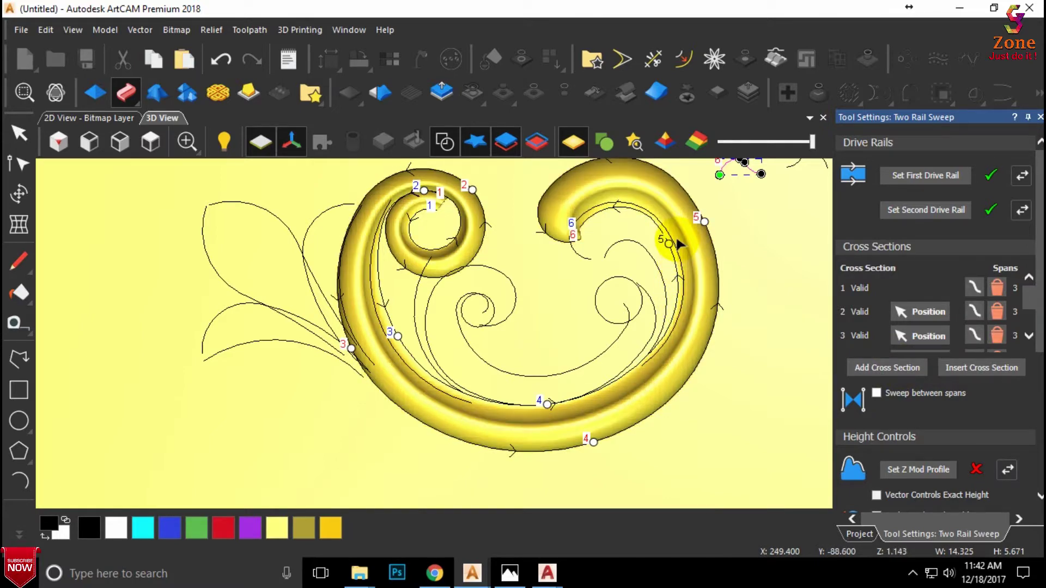
pyautogui.moveTo(593, 442); pyautogui.dragTo(553, 451)
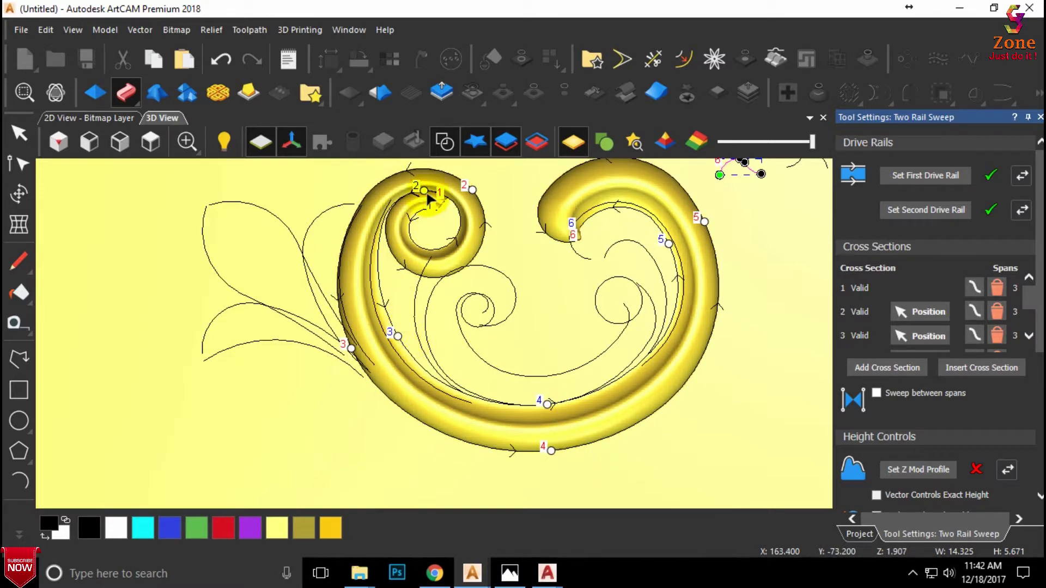
pyautogui.moveTo(467, 188); pyautogui.dragTo(427, 169)
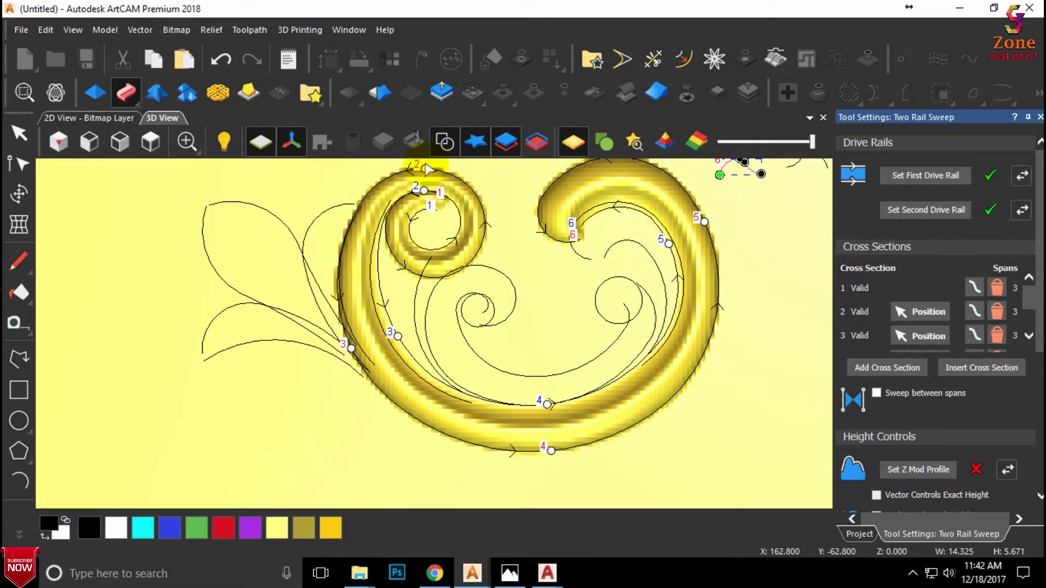
pyautogui.scroll(3, 443, 196)
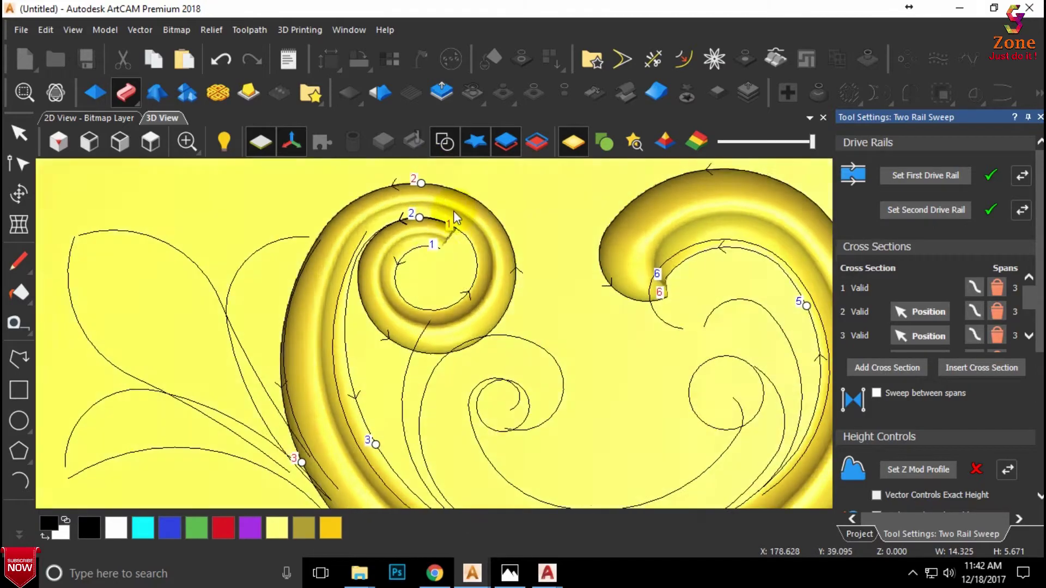
pyautogui.moveTo(455, 218); pyautogui.dragTo(440, 70)
pyautogui.moveTo(473, 210)
pyautogui.mouseDown()
pyautogui.moveTo(547, 279)
pyautogui.moveTo(768, 216)
pyautogui.moveTo(727, 275)
pyautogui.moveTo(561, 241)
pyautogui.moveTo(505, 325)
pyautogui.moveTo(453, 475)
pyautogui.moveTo(642, 210)
pyautogui.moveTo(672, 203)
pyautogui.moveTo(629, 291)
pyautogui.mouseUp()
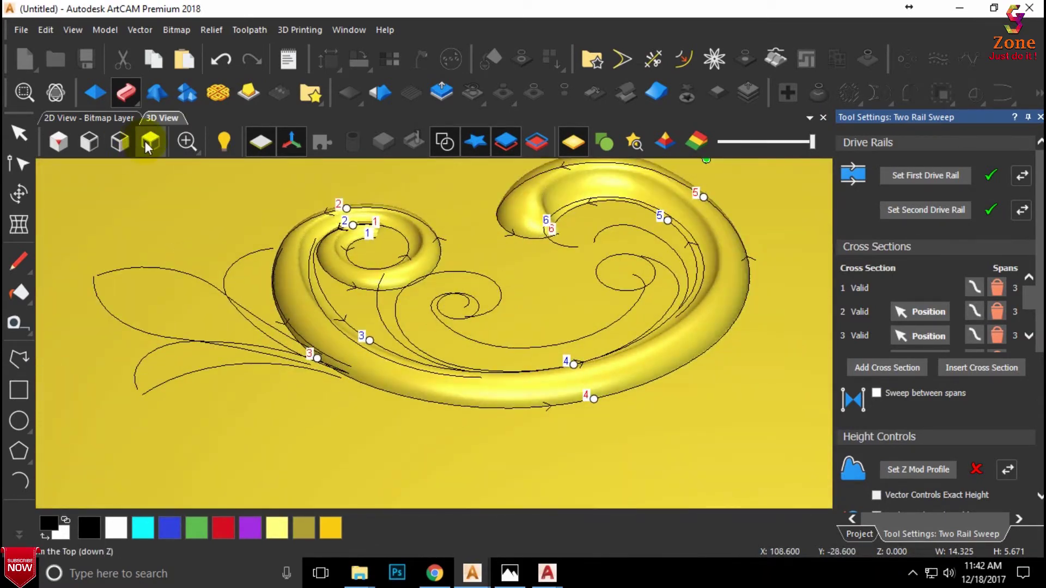
pyautogui.click(151, 144)
pyautogui.scroll(2, 428, 244)
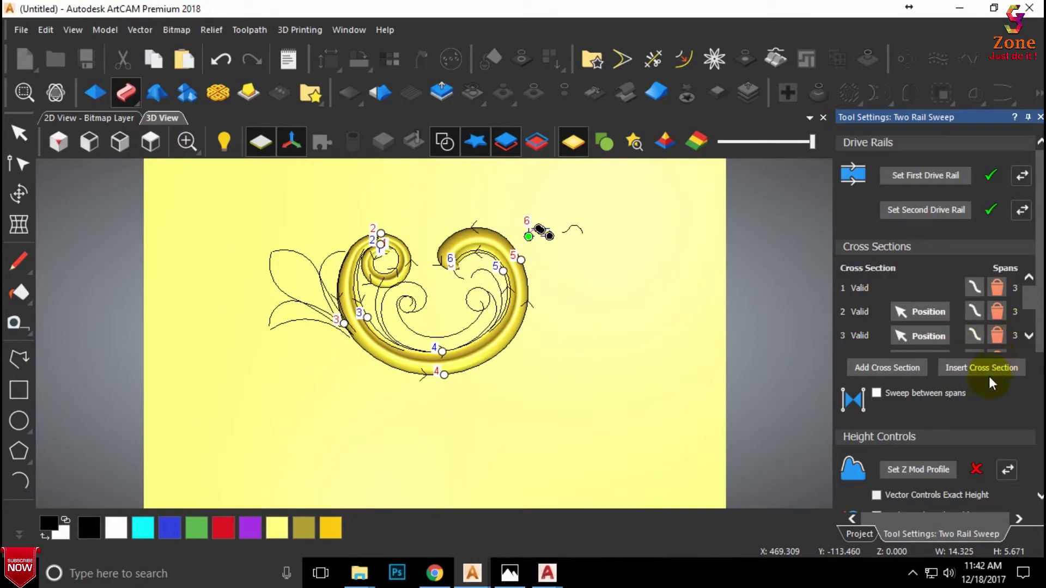
pyautogui.scroll(-3, 989, 377)
pyautogui.scroll(-1, 880, 365)
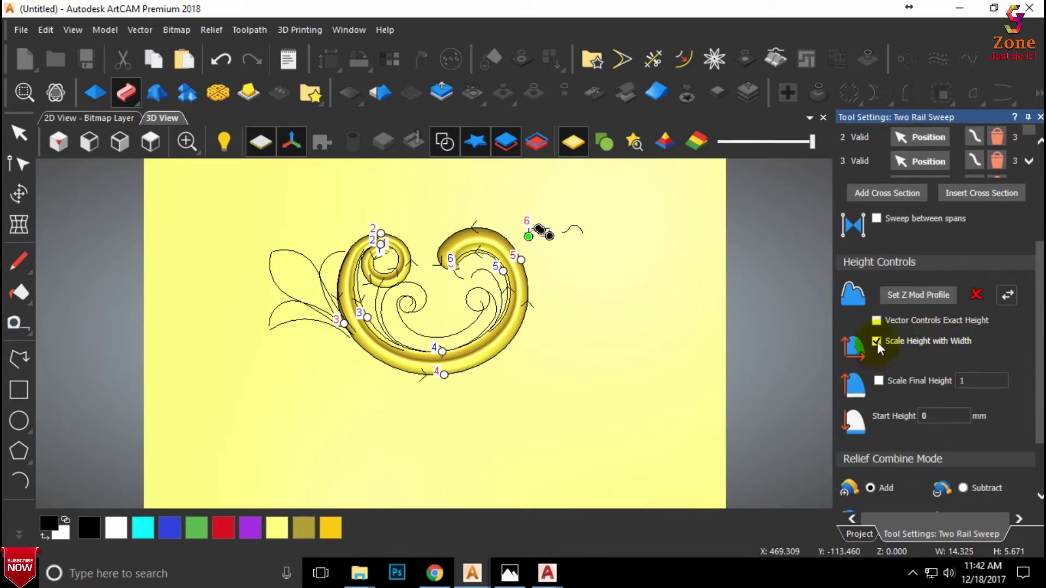
# Step: Turn off Scale Height with Width and tilt the view to check the relief height
pyautogui.click(877, 341)
pyautogui.scroll(2, 478, 237)
pyautogui.scroll(2, 478, 237)
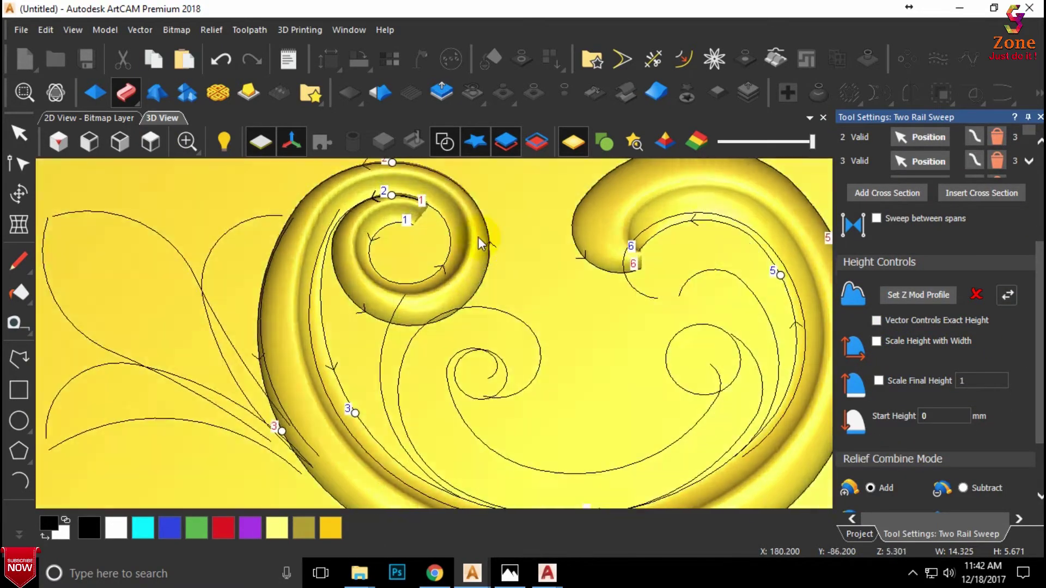
pyautogui.moveTo(479, 237)
pyautogui.mouseDown()
pyautogui.moveTo(492, 138)
pyautogui.moveTo(468, 224)
pyautogui.moveTo(506, 254)
pyautogui.mouseUp()
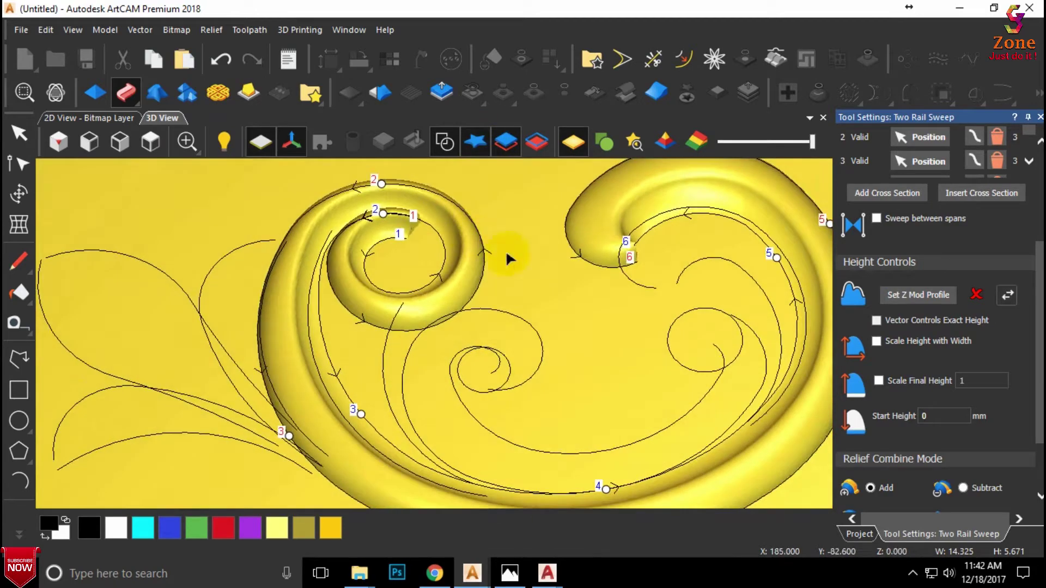
# Step: Enable final-height scaling, trying 15 and 10 before settling on 8
pyautogui.click(878, 380)
pyautogui.click(978, 381)
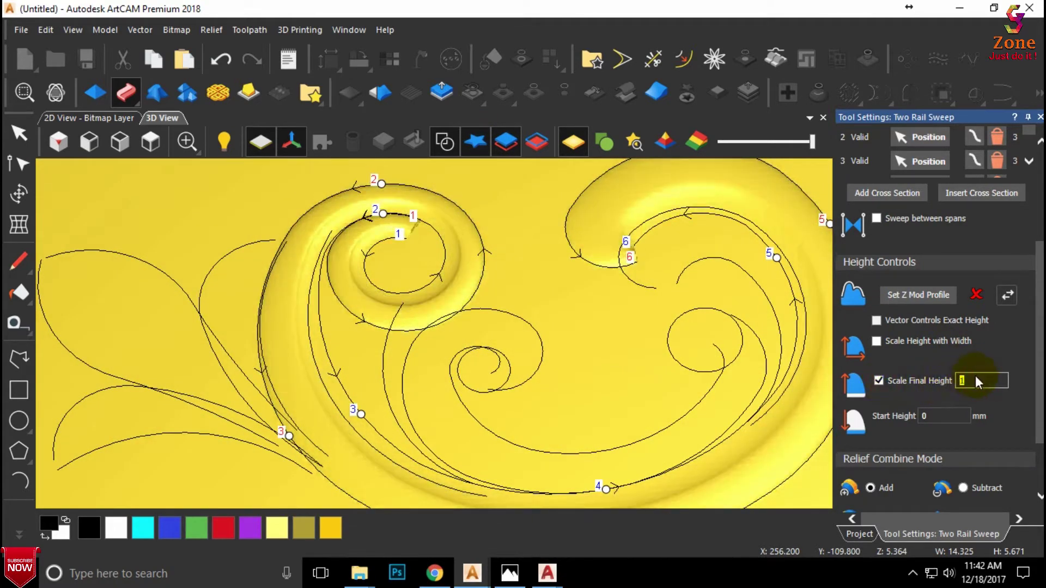
pyautogui.write('5')
pyautogui.press('Return')
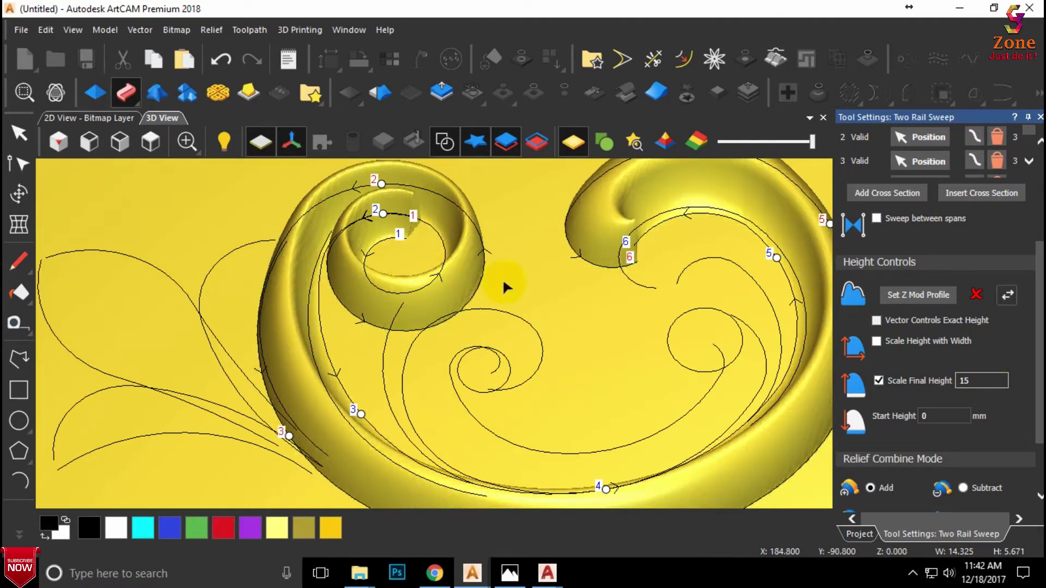
pyautogui.write('0')
pyautogui.press('Return')
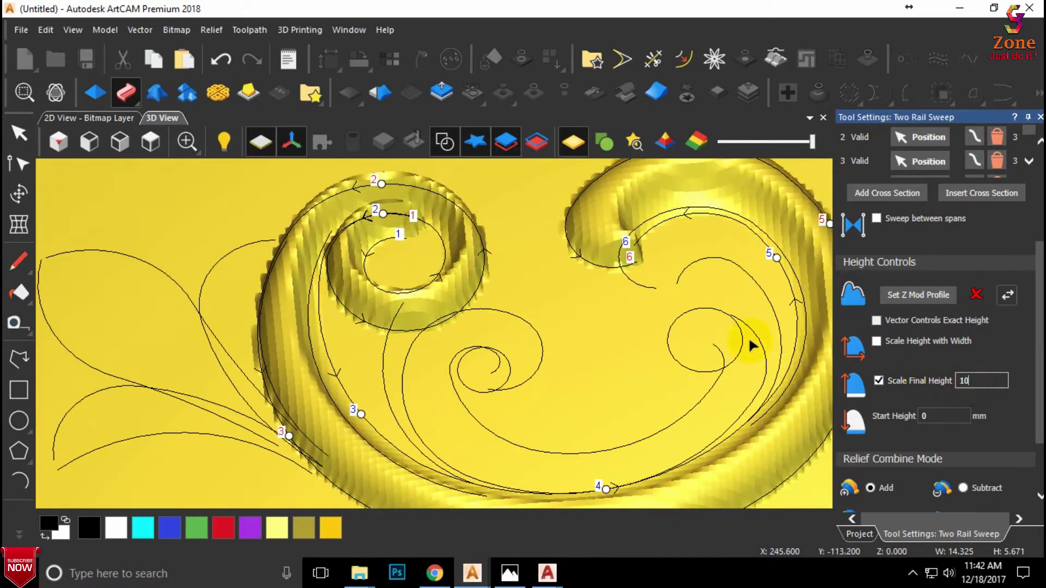
pyautogui.scroll(-1, 368, 281)
pyautogui.moveTo(368, 281)
pyautogui.mouseDown()
pyautogui.moveTo(373, 315)
pyautogui.moveTo(347, 153)
pyautogui.moveTo(355, 247)
pyautogui.moveTo(613, 262)
pyautogui.moveTo(528, 268)
pyautogui.moveTo(570, 299)
pyautogui.moveTo(424, 339)
pyautogui.moveTo(436, 349)
pyautogui.mouseUp()
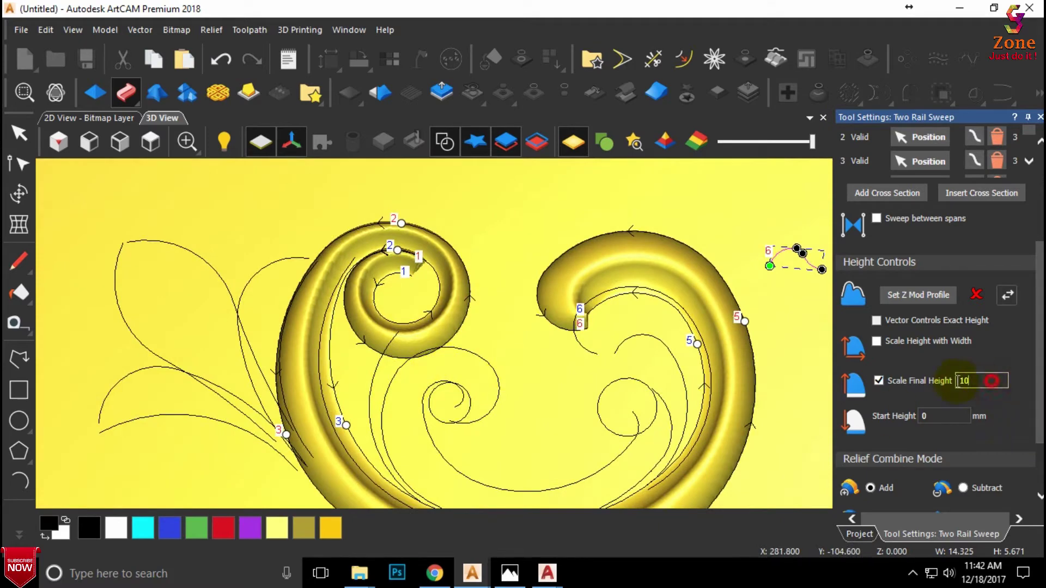
pyautogui.write('8')
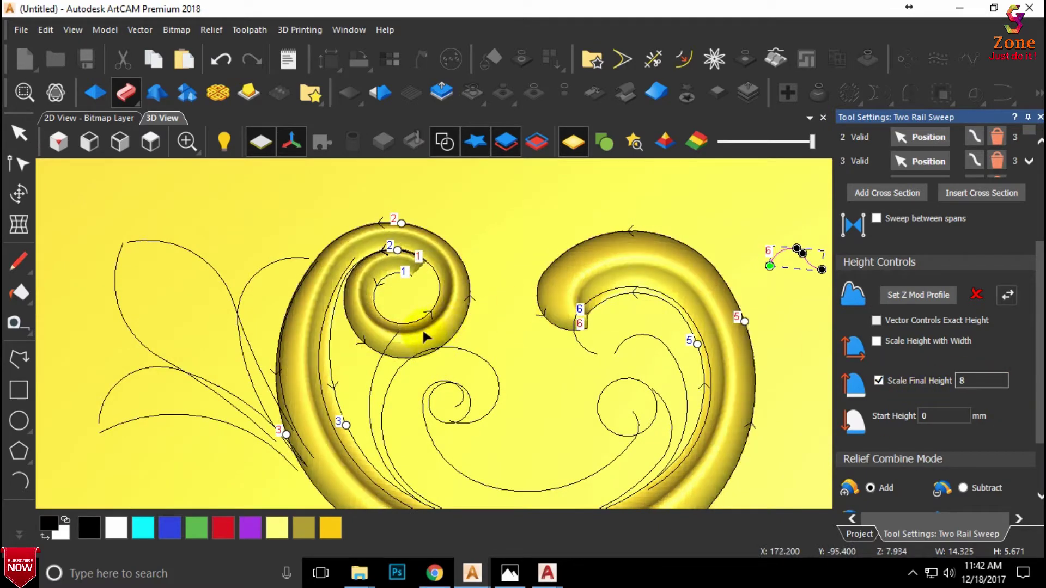
# Step: Orbit the relief to inspect the inner spiral and profile height at final height 8
pyautogui.scroll(2, 422, 335)
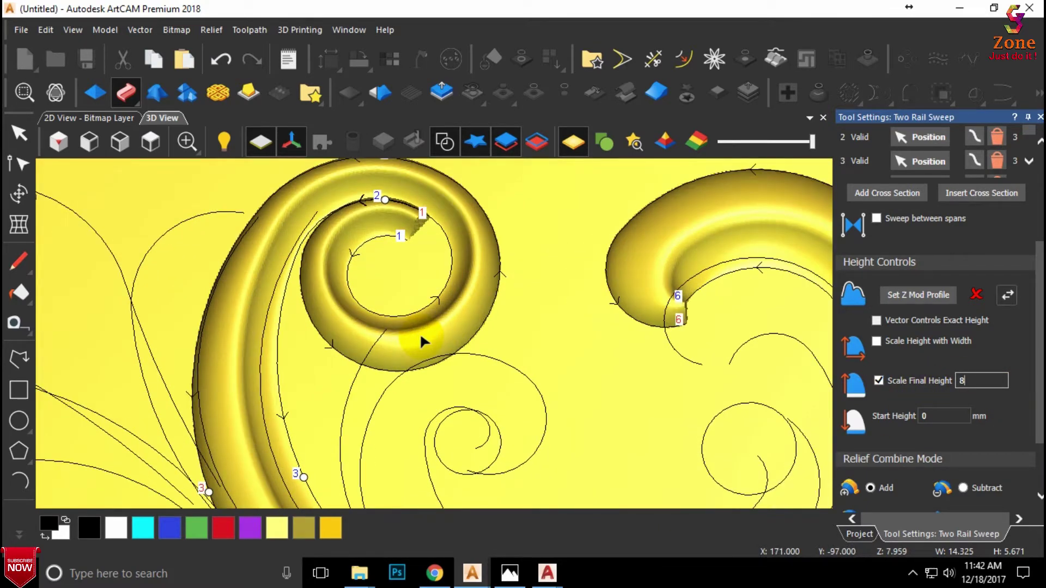
pyautogui.scroll(1, 420, 333)
pyautogui.scroll(1, 407, 259)
pyautogui.scroll(1, 407, 214)
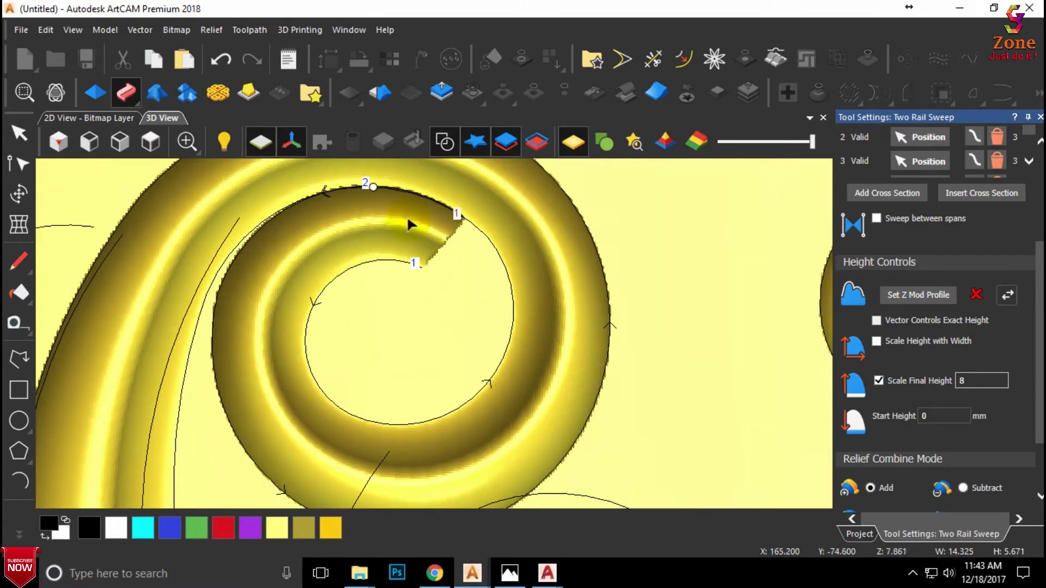
pyautogui.moveTo(407, 214)
pyautogui.mouseDown()
pyautogui.moveTo(428, 138)
pyautogui.moveTo(432, 42)
pyautogui.moveTo(429, 111)
pyautogui.moveTo(518, 373)
pyautogui.moveTo(689, 443)
pyautogui.moveTo(674, 378)
pyautogui.moveTo(580, 477)
pyautogui.moveTo(531, 366)
pyautogui.moveTo(299, 355)
pyautogui.moveTo(162, 365)
pyautogui.moveTo(339, 378)
pyautogui.moveTo(467, 401)
pyautogui.moveTo(450, 391)
pyautogui.mouseUp()
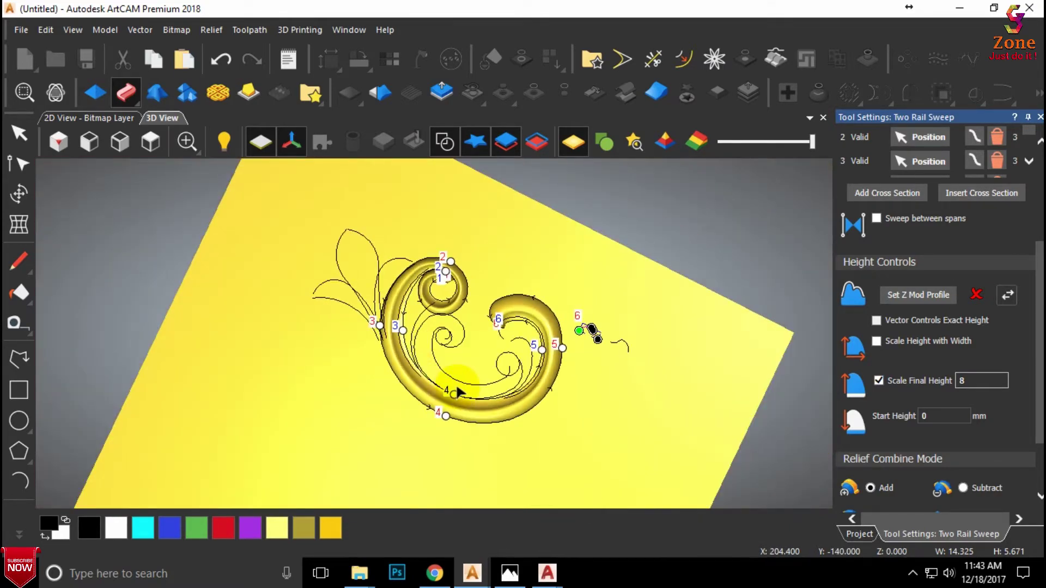
pyautogui.scroll(-2, 963, 446)
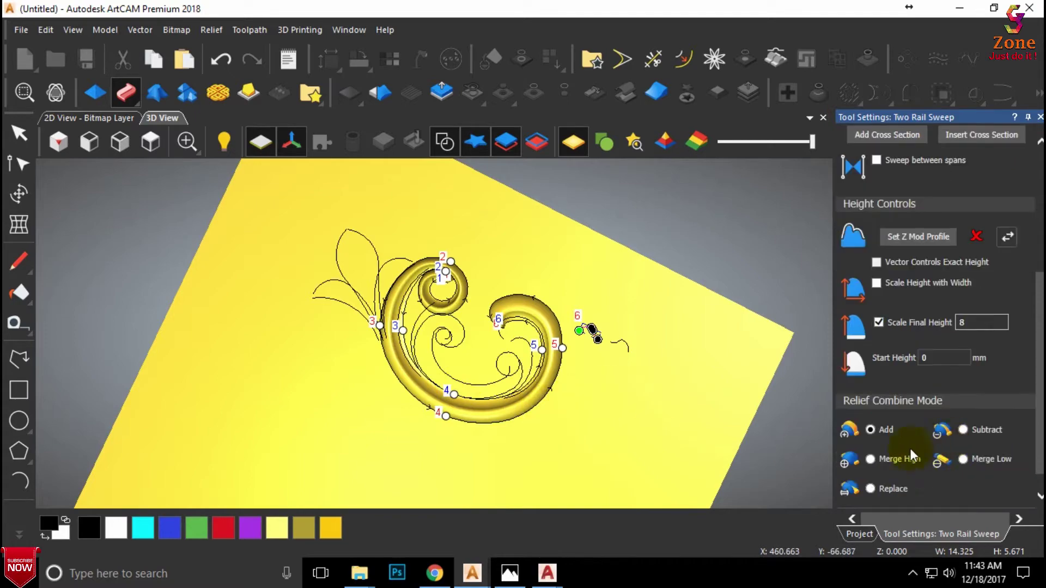
pyautogui.scroll(3, 469, 335)
pyautogui.moveTo(542, 267)
pyautogui.mouseDown()
pyautogui.moveTo(579, 181)
pyautogui.moveTo(549, 268)
pyautogui.mouseUp()
pyautogui.moveTo(489, 289)
pyautogui.mouseDown()
pyautogui.moveTo(510, 229)
pyautogui.moveTo(548, 188)
pyautogui.moveTo(531, 230)
pyautogui.mouseUp()
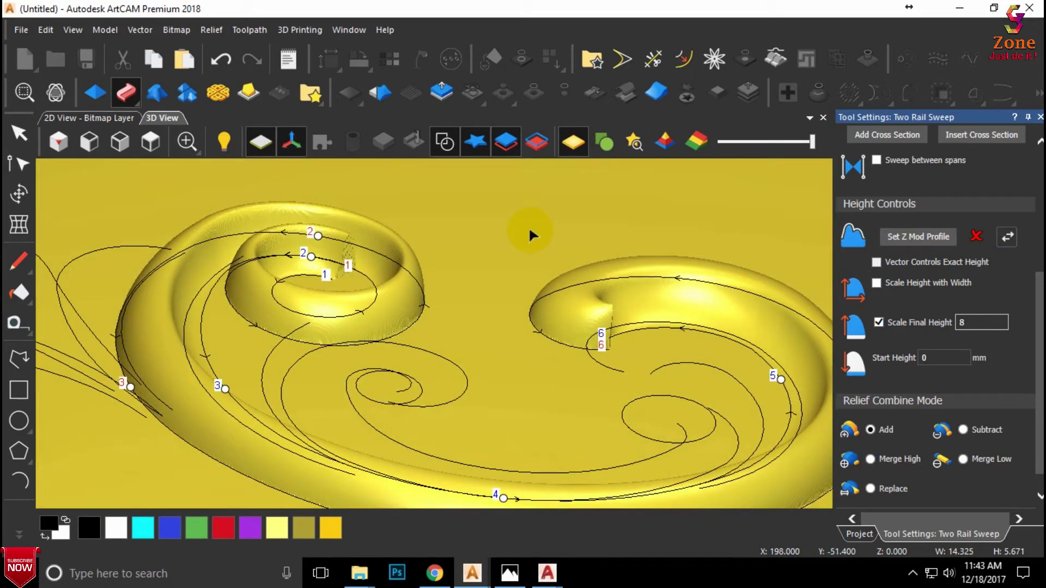
# Step: Try Scale Height with Width again, turn it back off, and re-inspect the recomputed relief
pyautogui.click(877, 262)
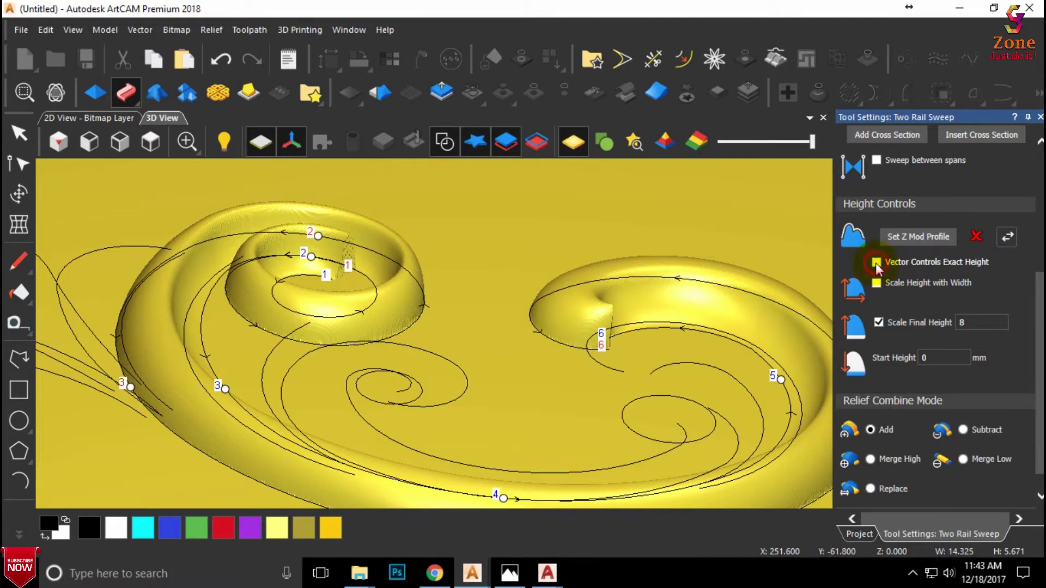
pyautogui.click(875, 282)
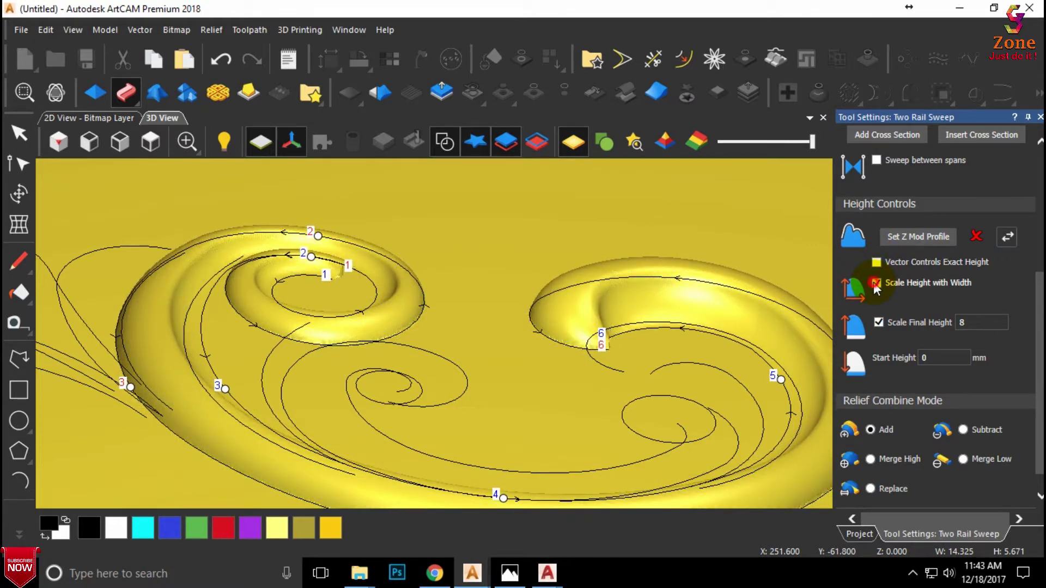
pyautogui.click(876, 282)
pyautogui.moveTo(350, 304); pyautogui.dragTo(338, 478)
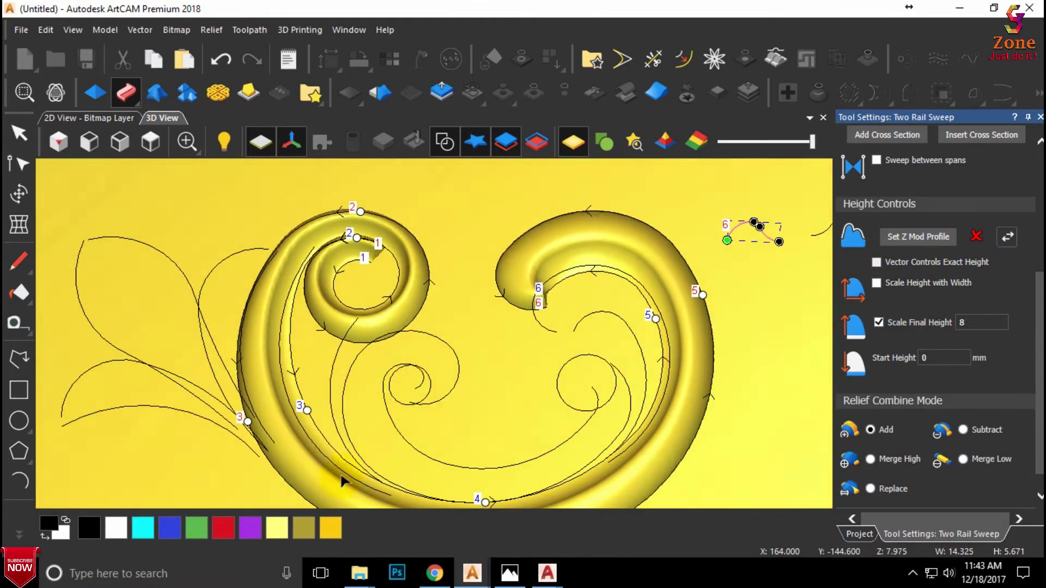
pyautogui.scroll(-3, 444, 432)
pyautogui.scroll(5, 459, 456)
pyautogui.moveTo(459, 455)
pyautogui.mouseDown()
pyautogui.moveTo(757, 381)
pyautogui.moveTo(825, 326)
pyautogui.mouseUp()
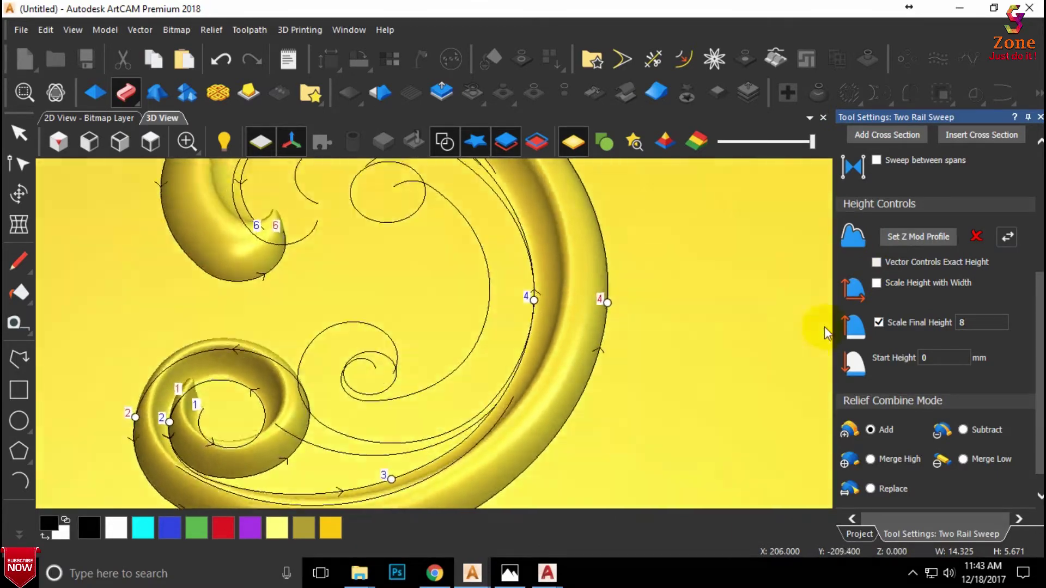
pyautogui.scroll(-5, 630, 335)
pyautogui.moveTo(630, 334)
pyautogui.mouseDown()
pyautogui.moveTo(616, 303)
pyautogui.moveTo(619, 367)
pyautogui.moveTo(489, 456)
pyautogui.moveTo(278, 260)
pyautogui.mouseUp()
# Step: In Top view, drag the profile's top node and right span down to reshape the wave
pyautogui.click(151, 150)
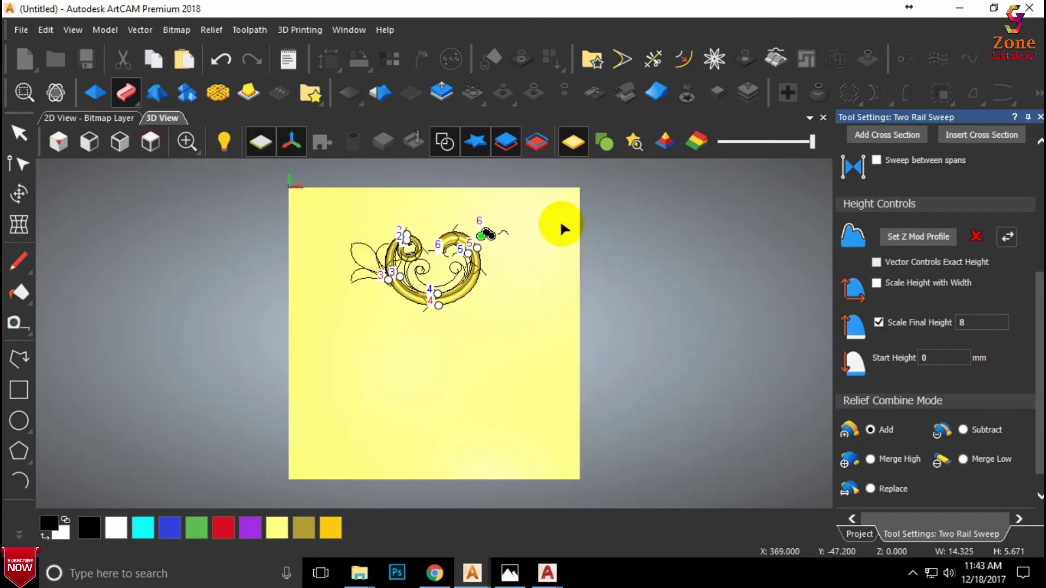
pyautogui.scroll(3, 560, 226)
pyautogui.scroll(3, 502, 231)
pyautogui.scroll(3, 479, 231)
pyautogui.scroll(2, 576, 210)
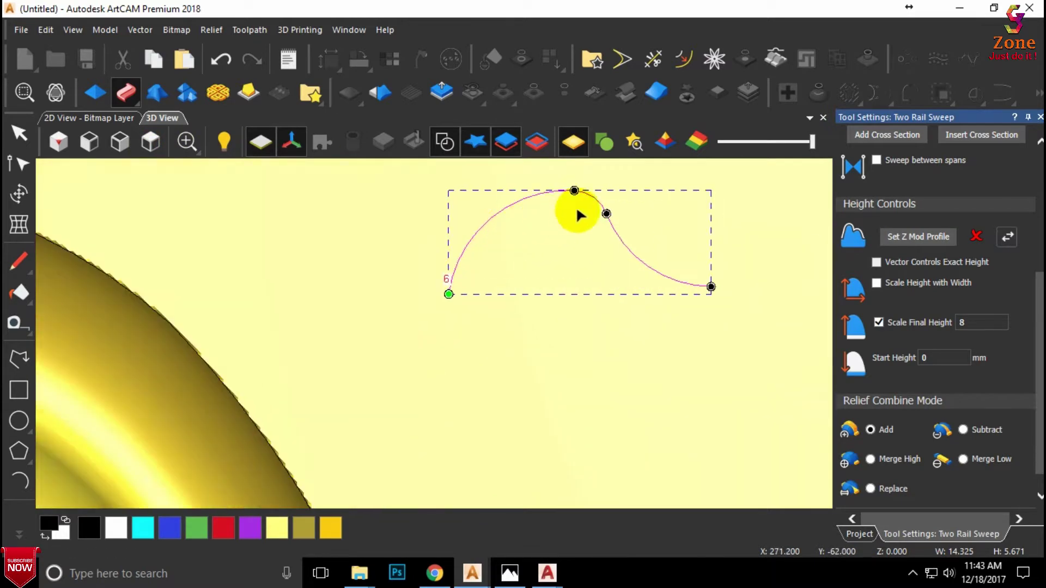
pyautogui.scroll(2, 597, 217)
pyautogui.scroll(1, 614, 209)
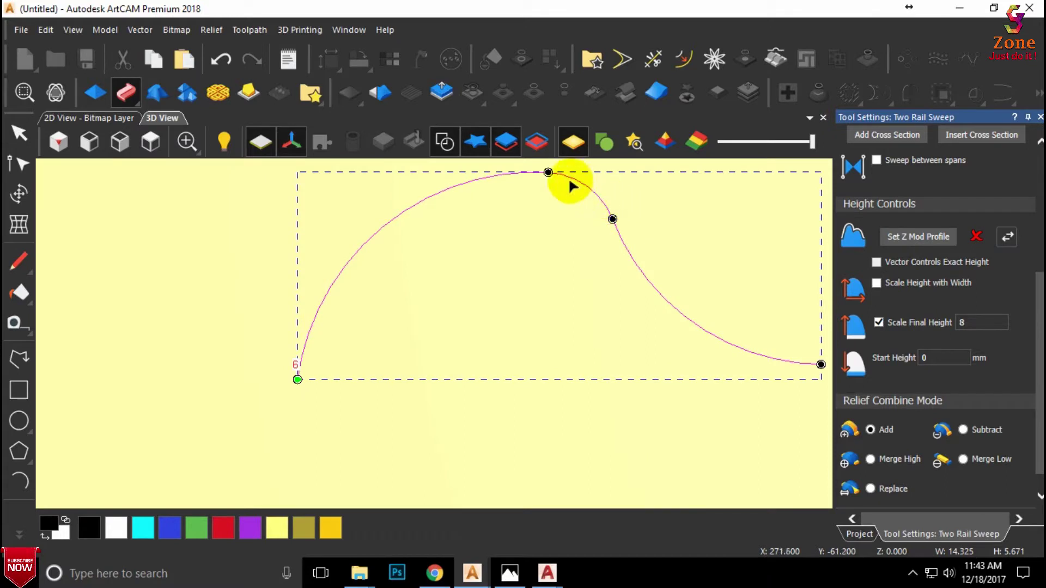
pyautogui.moveTo(548, 172); pyautogui.dragTo(525, 177)
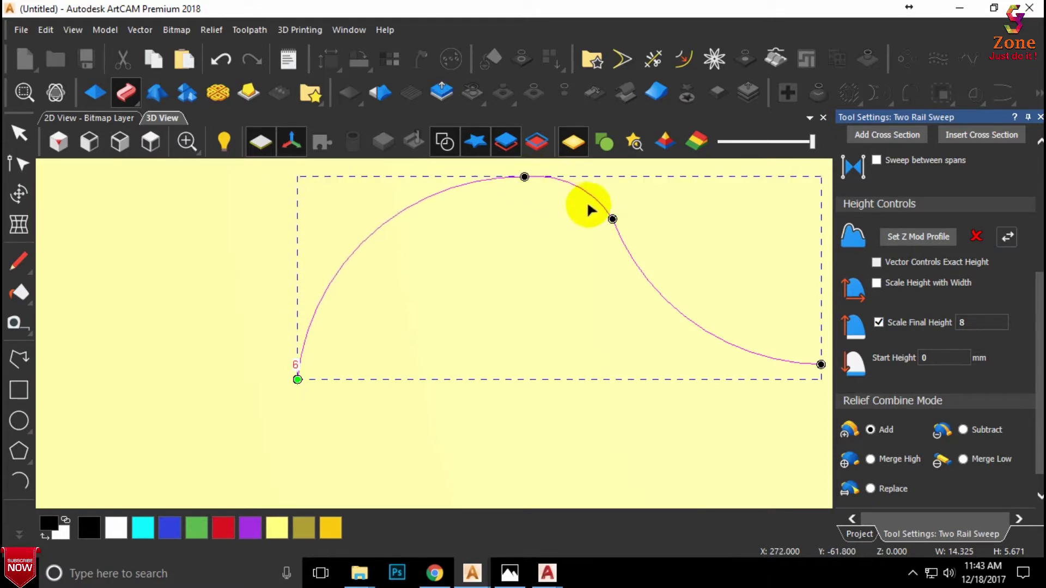
pyautogui.moveTo(612, 217); pyautogui.dragTo(598, 230)
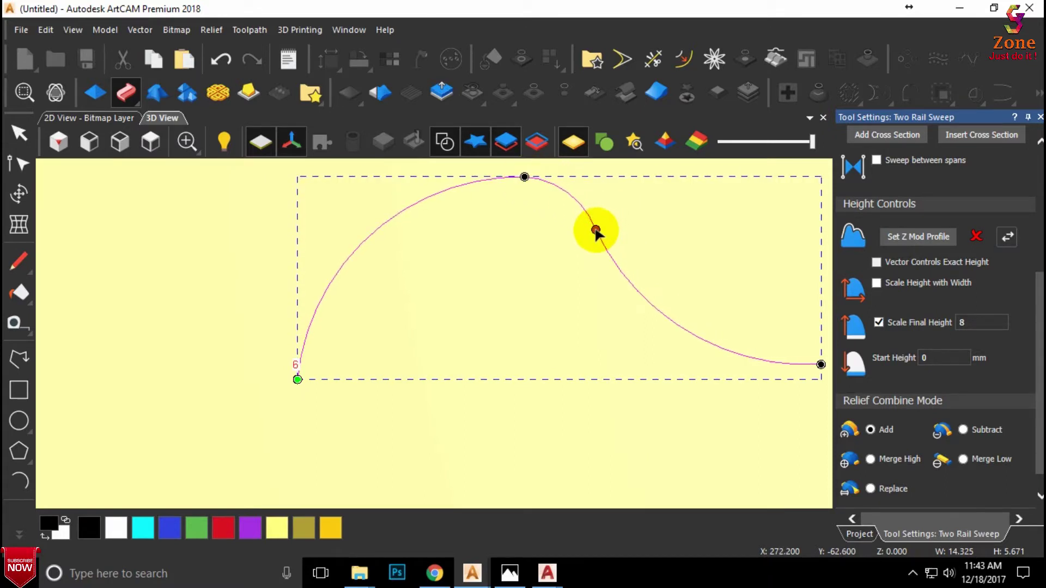
pyautogui.scroll(-2, 646, 272)
pyautogui.scroll(-2, 613, 296)
pyautogui.scroll(-2, 376, 367)
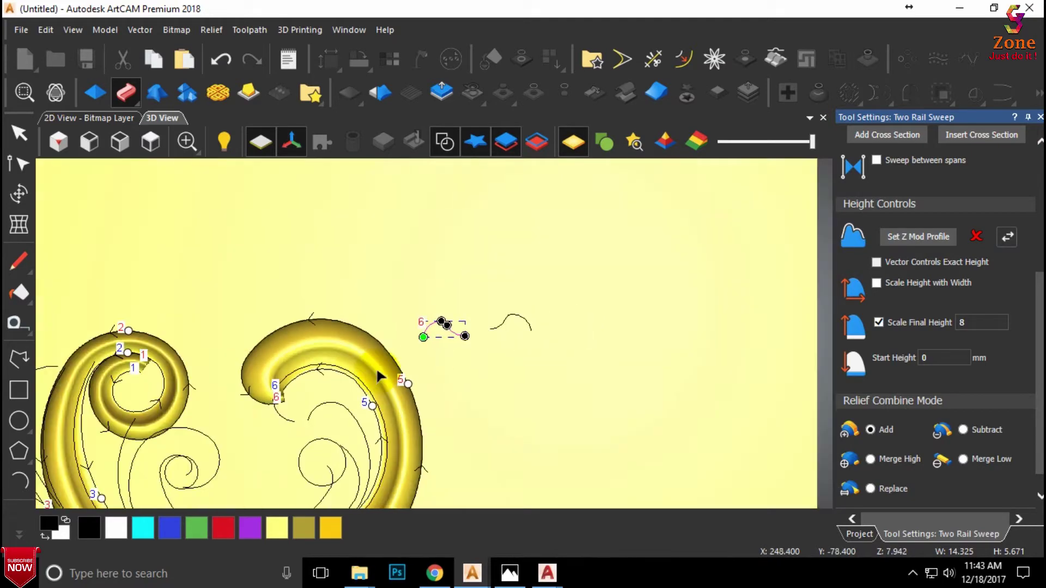
pyautogui.scroll(3, 341, 434)
pyautogui.scroll(-1, 326, 451)
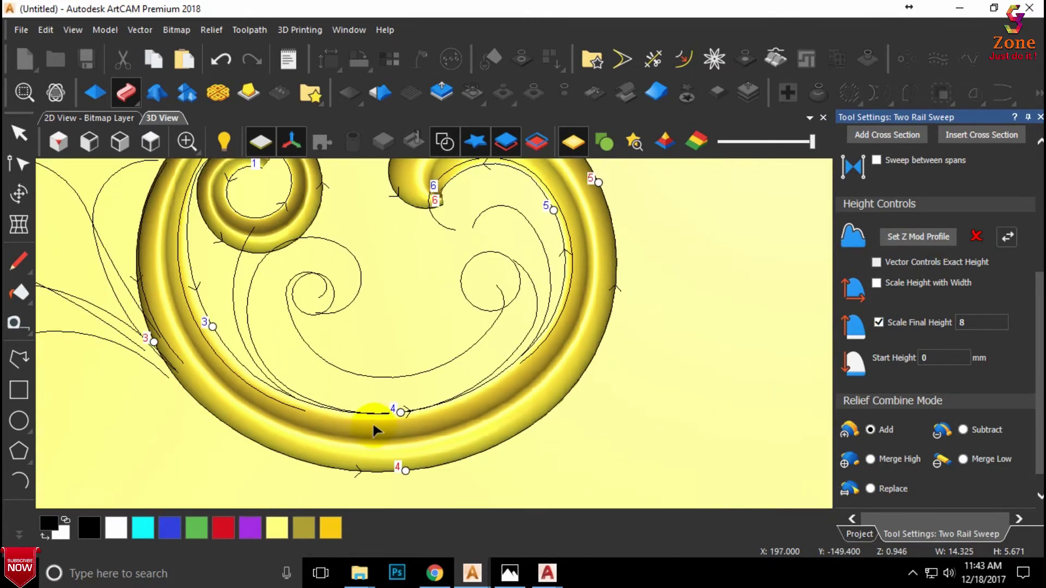
pyautogui.scroll(1, 374, 427)
pyautogui.moveTo(558, 384)
pyautogui.mouseDown()
pyautogui.moveTo(635, 280)
pyautogui.moveTo(603, 285)
pyautogui.moveTo(545, 321)
pyautogui.moveTo(504, 351)
pyautogui.moveTo(509, 364)
pyautogui.mouseUp()
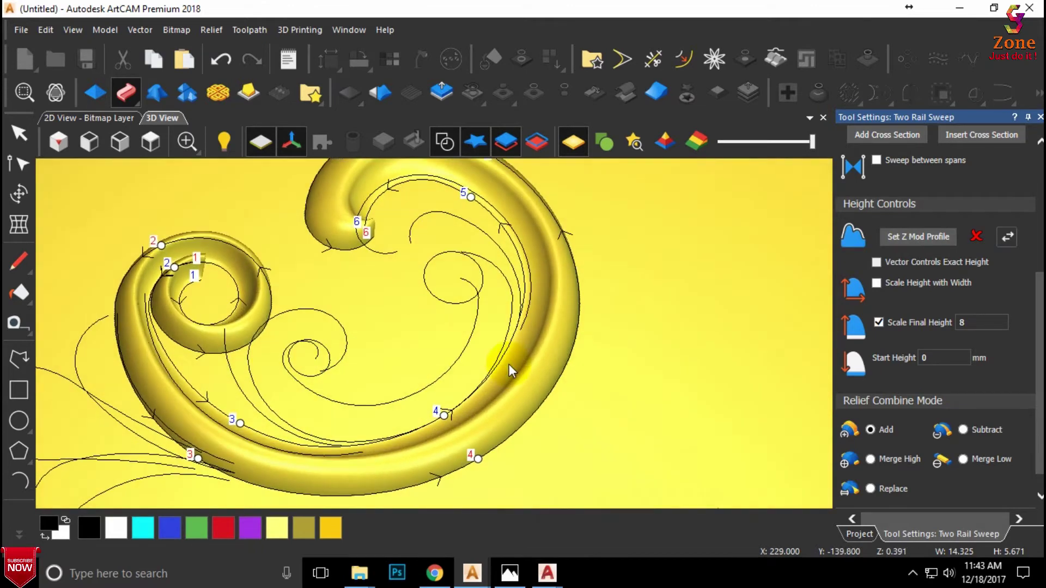
# Step: Turn off final-height scaling and set a 2 mm start height
pyautogui.click(878, 321)
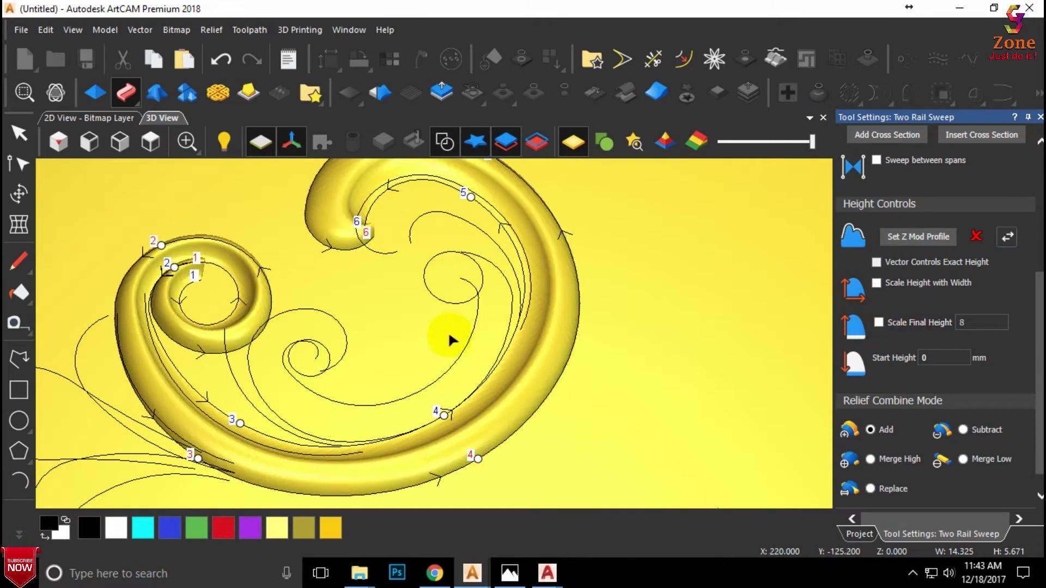
pyautogui.write('2')
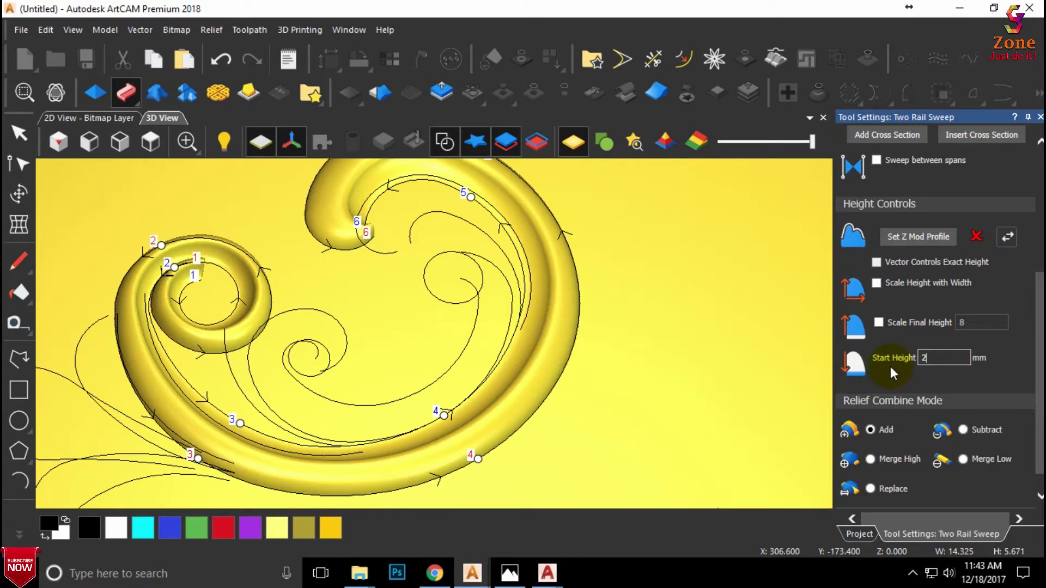
pyautogui.scroll(2, 482, 346)
pyautogui.scroll(-3, 489, 340)
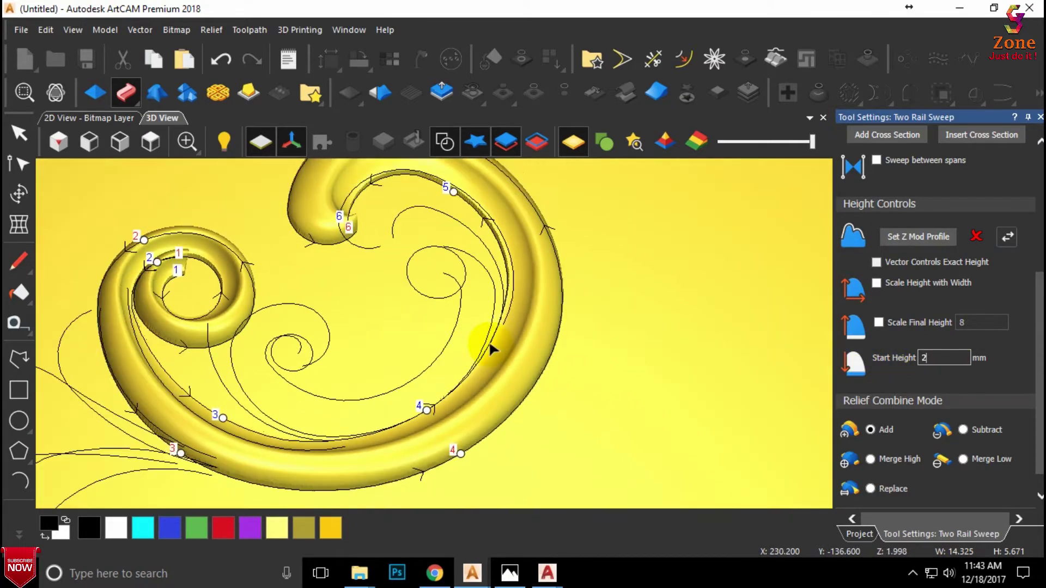
pyautogui.moveTo(489, 340)
pyautogui.mouseDown()
pyautogui.moveTo(511, 285)
pyautogui.moveTo(510, 309)
pyautogui.mouseUp()
# Step: Orbit to check the raised spiral sweep, then apply it to the relief
pyautogui.scroll(3, 409, 334)
pyautogui.moveTo(410, 334)
pyautogui.mouseDown()
pyautogui.moveTo(358, 384)
pyautogui.moveTo(401, 354)
pyautogui.mouseUp()
pyautogui.scroll(3, 262, 260)
pyautogui.scroll(-3, 263, 259)
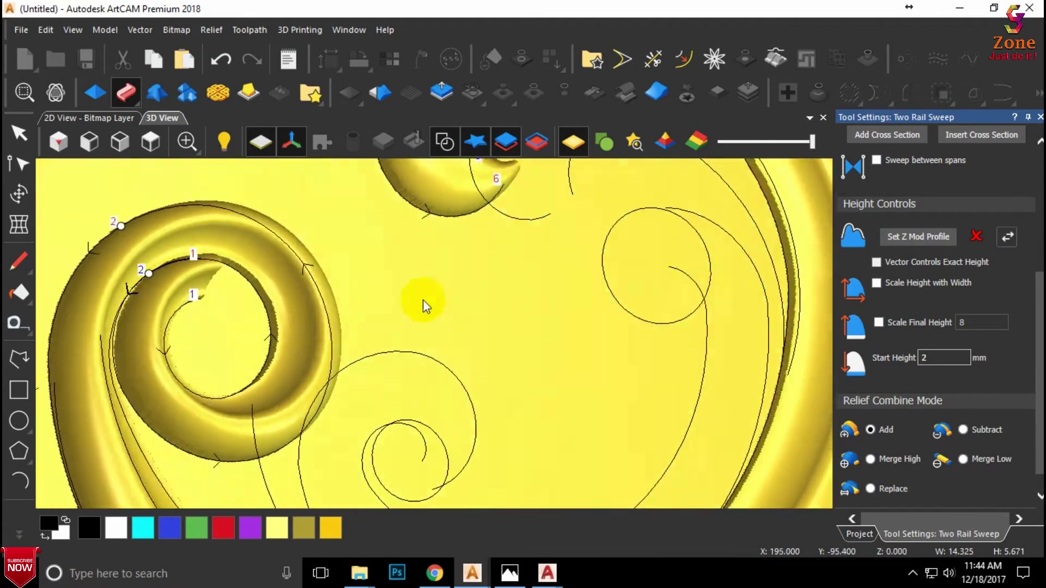
pyautogui.moveTo(423, 300)
pyautogui.mouseDown()
pyautogui.moveTo(472, 252)
pyautogui.moveTo(394, 223)
pyautogui.moveTo(485, 260)
pyautogui.moveTo(443, 418)
pyautogui.moveTo(294, 344)
pyautogui.mouseUp()
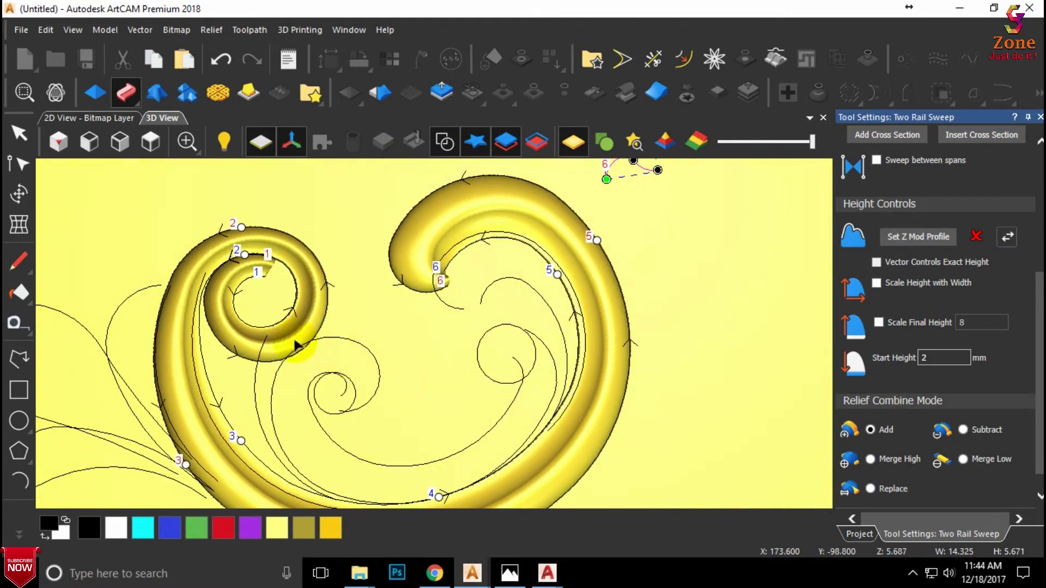
pyautogui.scroll(2, 235, 362)
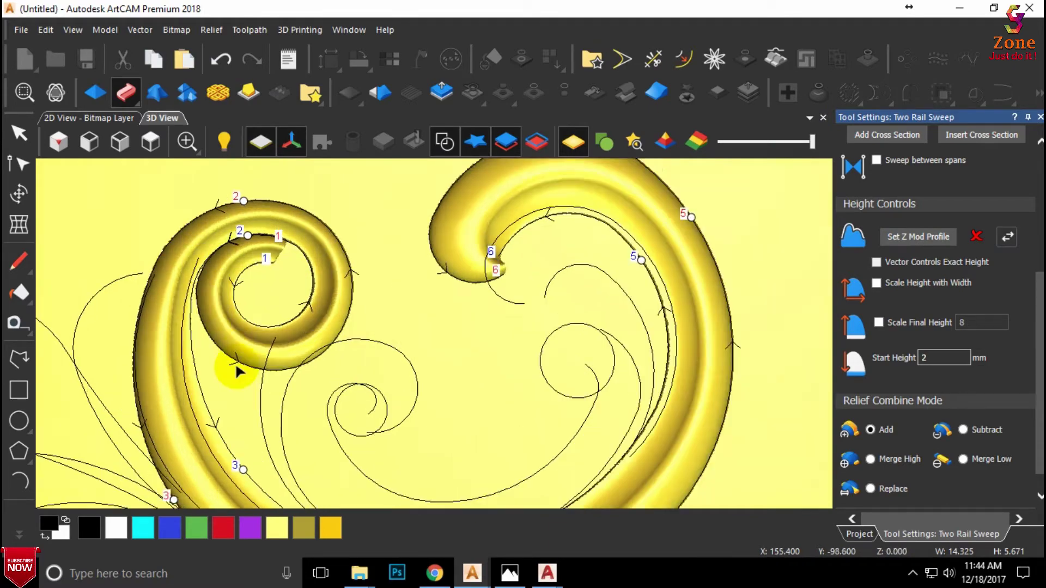
pyautogui.scroll(2, 235, 361)
pyautogui.moveTo(235, 361)
pyautogui.mouseDown()
pyautogui.moveTo(208, 181)
pyautogui.moveTo(218, 273)
pyautogui.mouseUp()
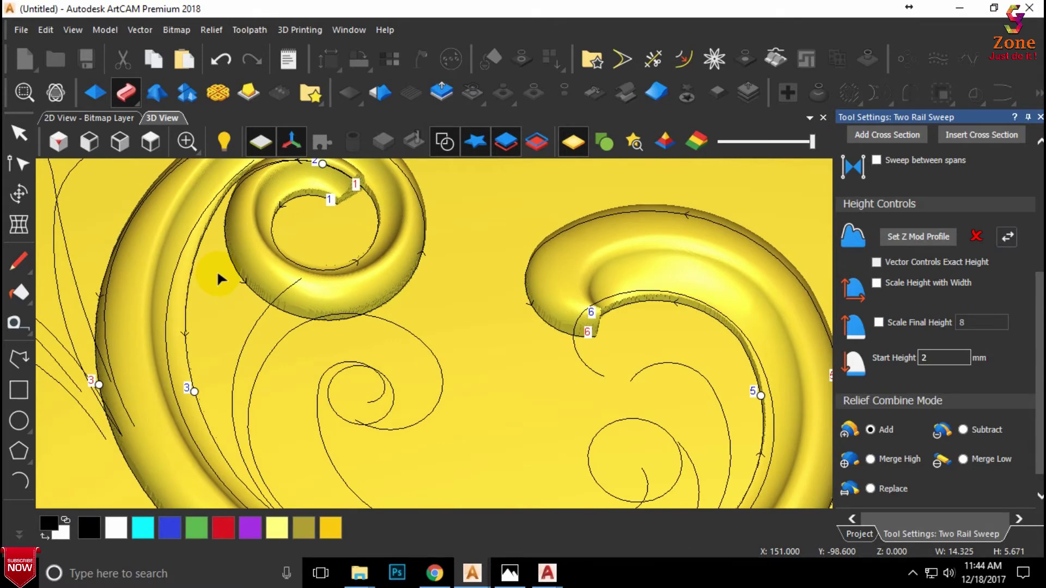
pyautogui.scroll(-3, 216, 269)
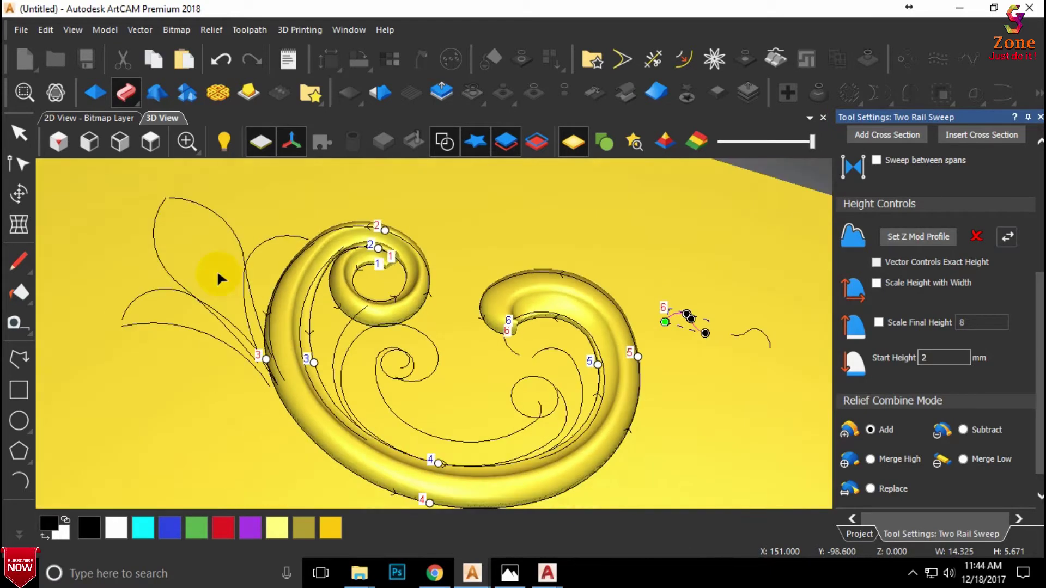
pyautogui.scroll(1, 428, 377)
pyautogui.scroll(-1, 451, 354)
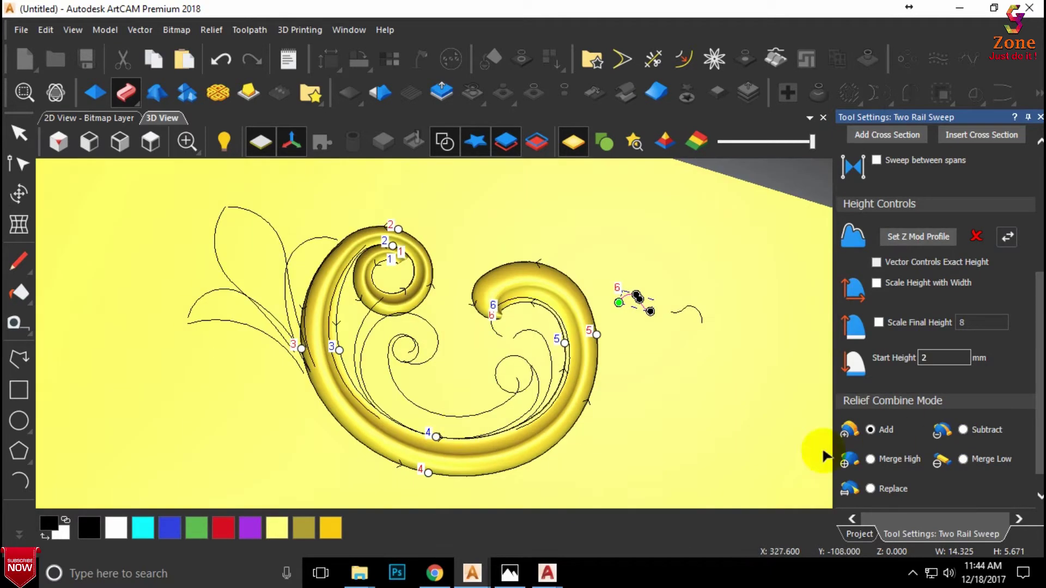
pyautogui.scroll(-1, 968, 470)
pyautogui.click(948, 500)
# Step: Close the sweep and select the outer inner-scroll curve and inner spiral as rails
pyautogui.click(1008, 499)
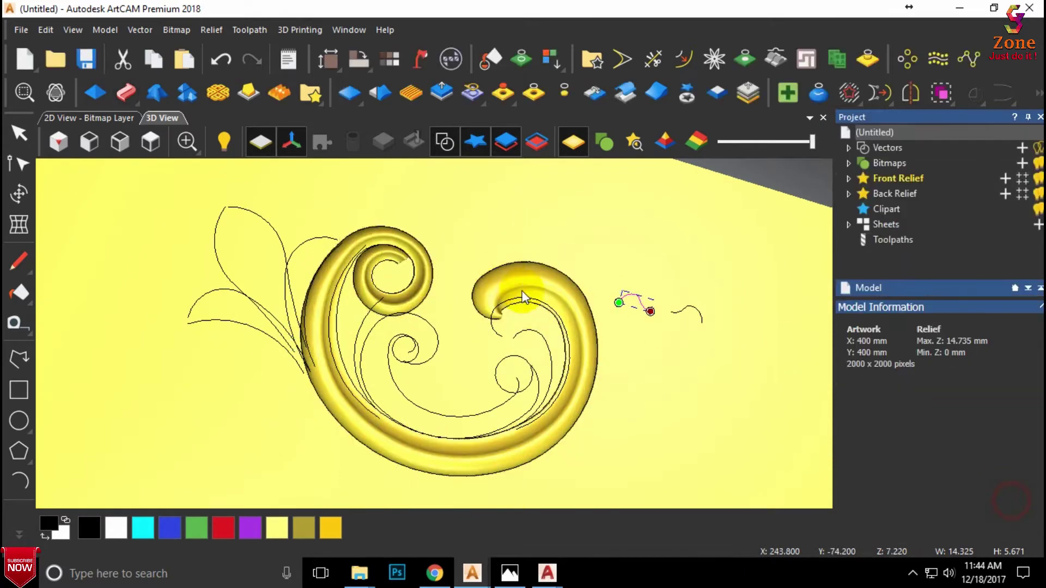
pyautogui.click(186, 142)
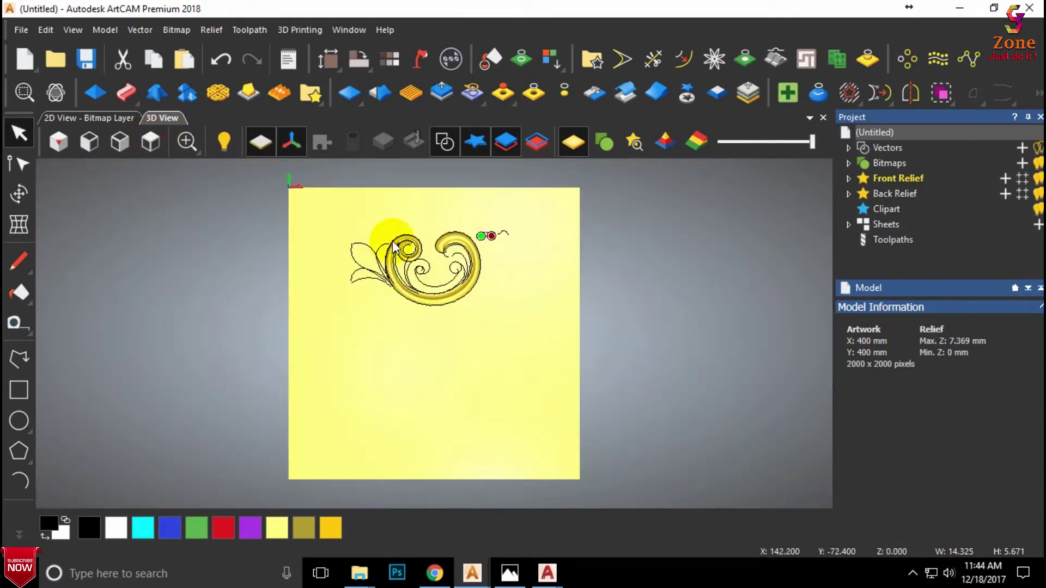
pyautogui.scroll(2, 410, 233)
pyautogui.scroll(2, 483, 295)
pyautogui.click(518, 343)
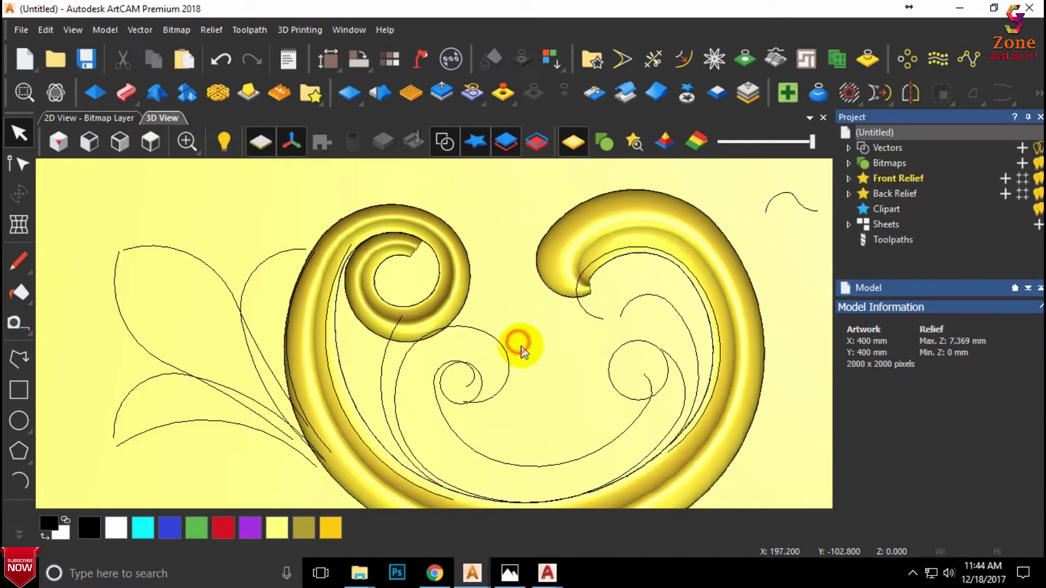
pyautogui.click(397, 390)
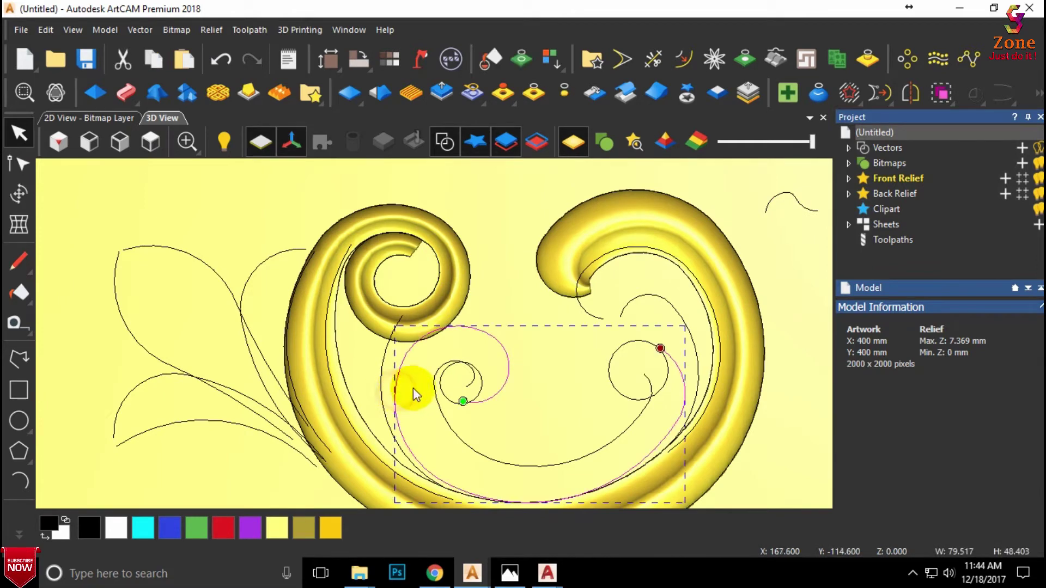
pyautogui.click(397, 391)
pyautogui.keyDown('shift'); pyautogui.click(461, 437); pyautogui.keyUp('shift')
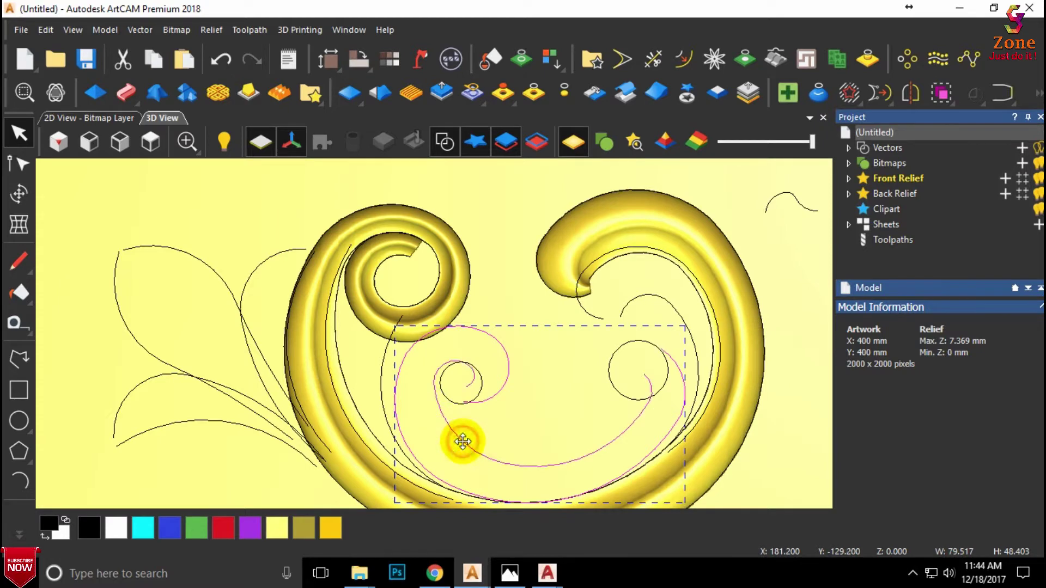
# Step: Start a two-rail sweep using the small profile curve as cross section, and inspect the preview
pyautogui.click(132, 96)
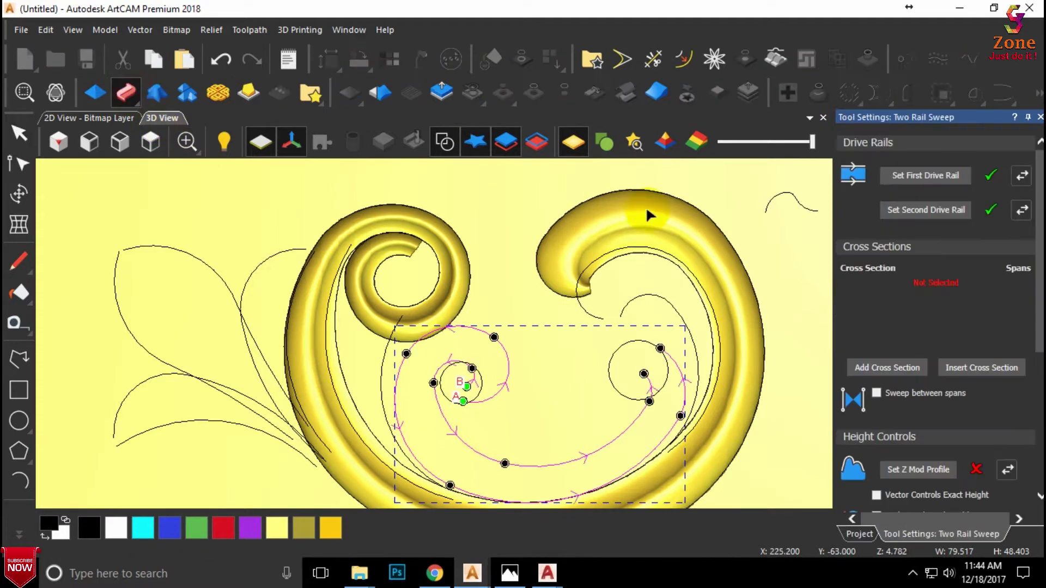
pyautogui.click(796, 193)
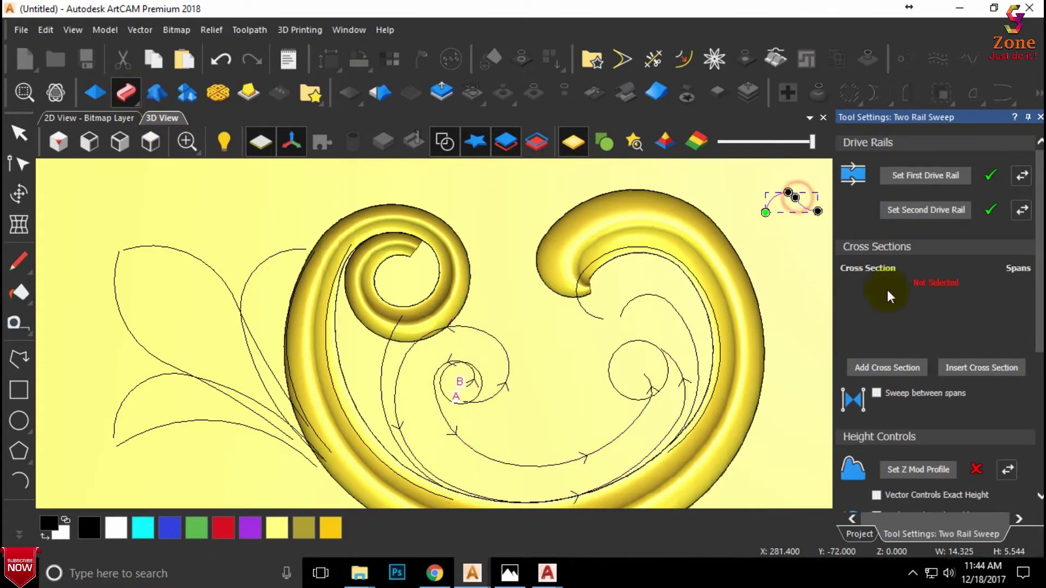
pyautogui.click(904, 371)
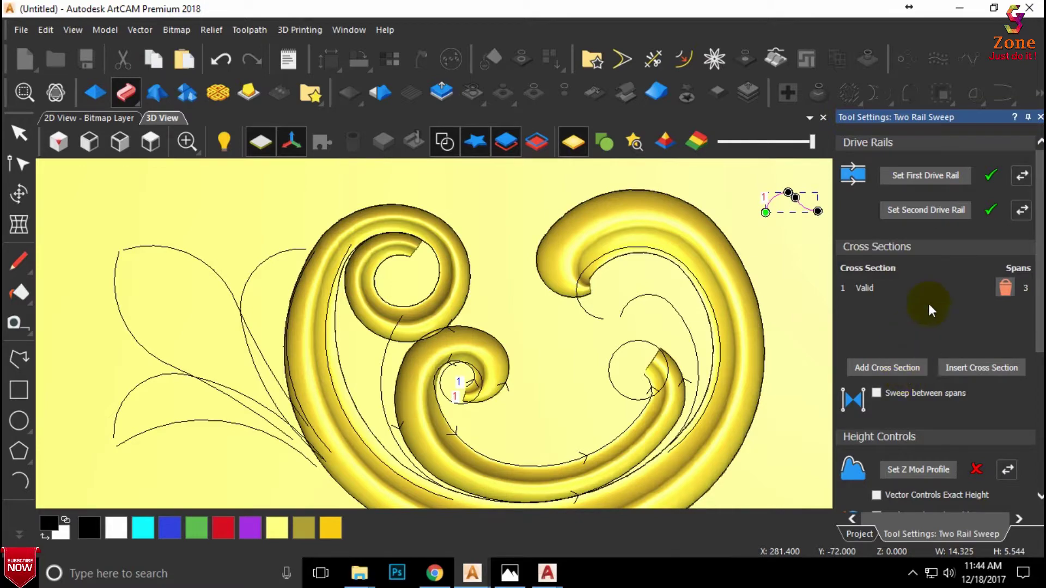
pyautogui.scroll(-2, 928, 302)
pyautogui.scroll(-1, 541, 384)
pyautogui.scroll(2, 541, 384)
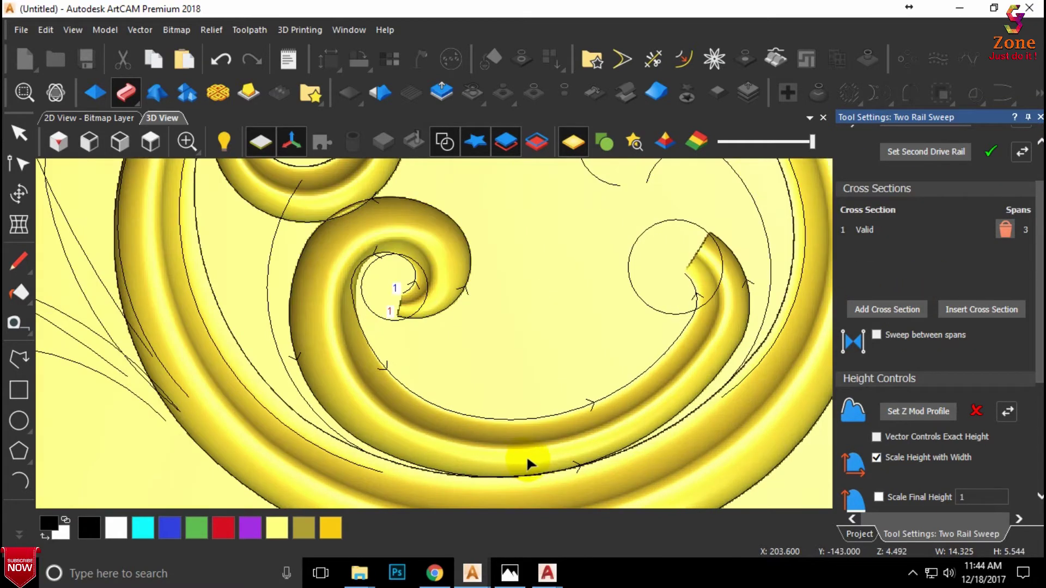
pyautogui.moveTo(525, 460); pyautogui.dragTo(806, 293)
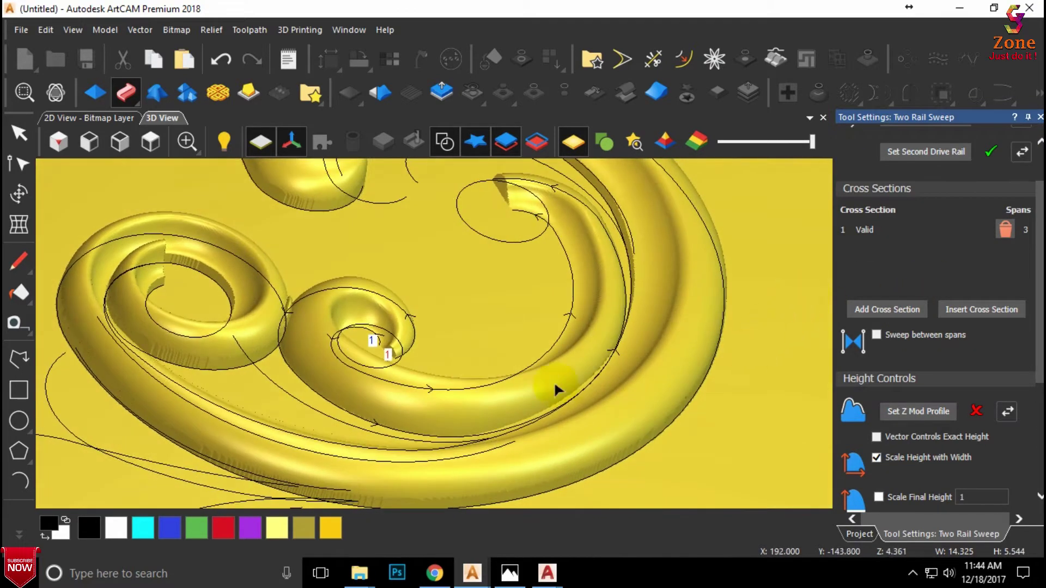
pyautogui.scroll(-4, 977, 443)
pyautogui.scroll(-2, 890, 456)
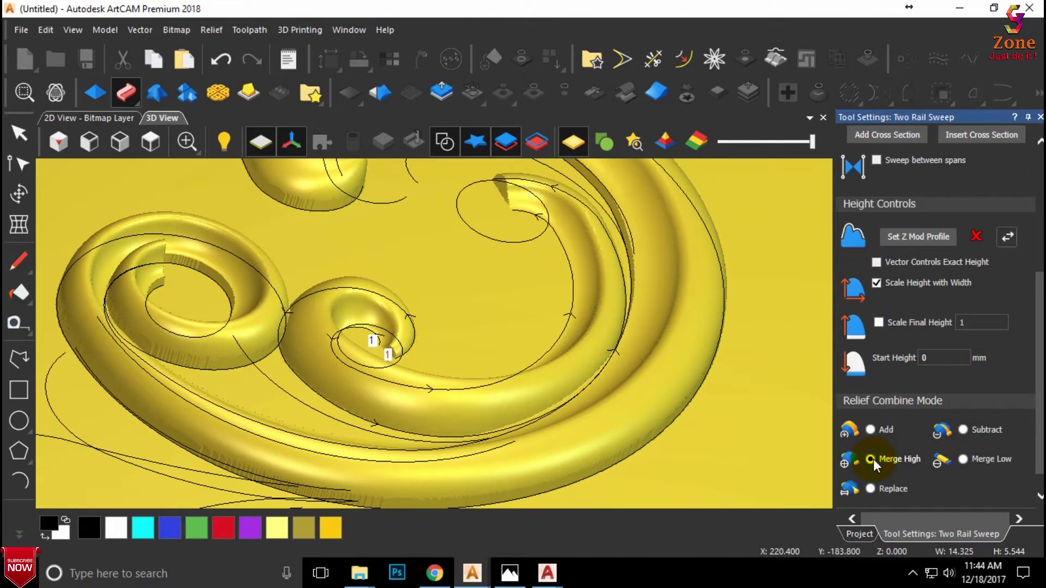
# Step: Choose Merge High and replace width scaling with a final height of 8
pyautogui.click(873, 459)
pyautogui.moveTo(485, 318)
pyautogui.mouseDown()
pyautogui.moveTo(612, 361)
pyautogui.moveTo(697, 306)
pyautogui.moveTo(711, 277)
pyautogui.moveTo(571, 390)
pyautogui.moveTo(610, 354)
pyautogui.moveTo(446, 411)
pyautogui.moveTo(404, 305)
pyautogui.moveTo(430, 289)
pyautogui.mouseUp()
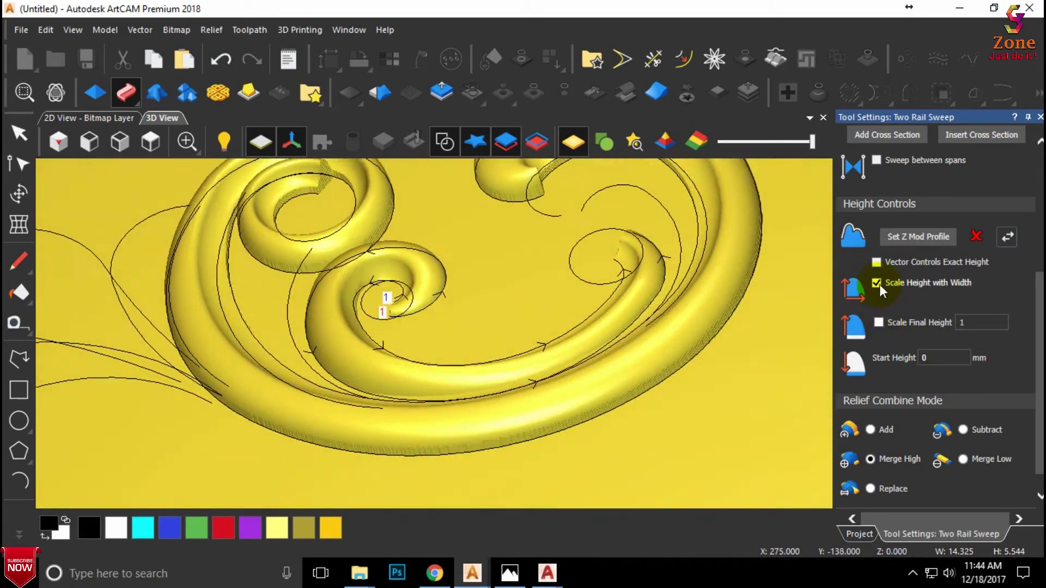
pyautogui.click(877, 283)
pyautogui.click(884, 322)
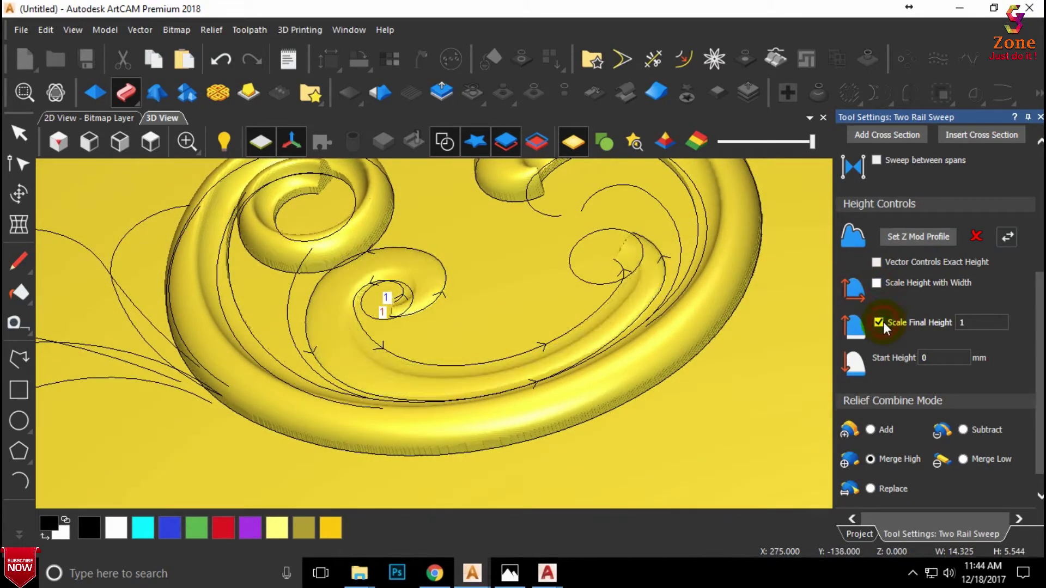
pyautogui.doubleClick(985, 321)
pyautogui.write('8')
pyautogui.press('Return')
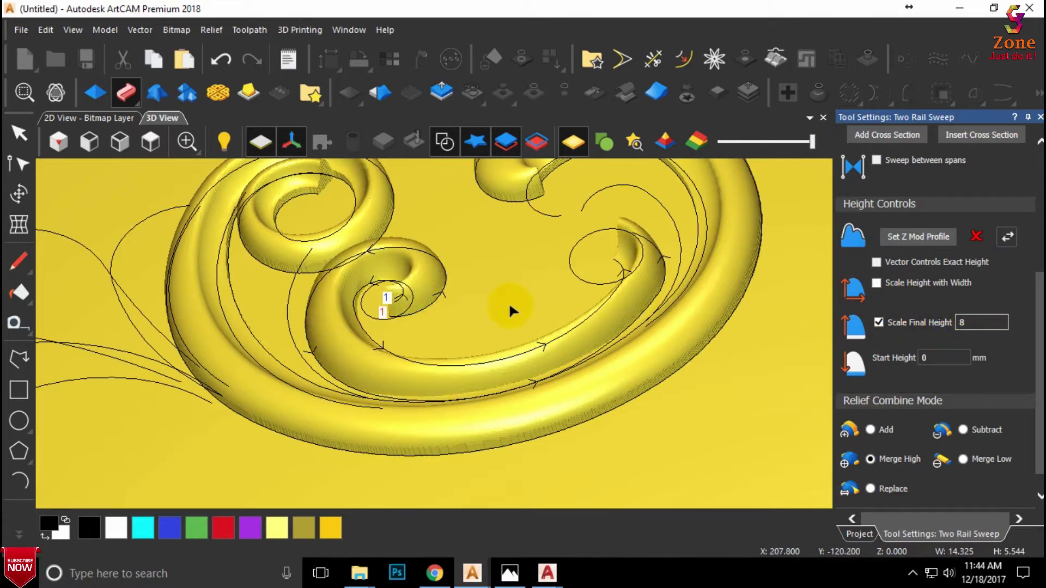
# Step: Lower the final height to 6 and set a 2 mm start height
pyautogui.moveTo(508, 301)
pyautogui.mouseDown()
pyautogui.moveTo(622, 282)
pyautogui.moveTo(818, 303)
pyautogui.mouseUp()
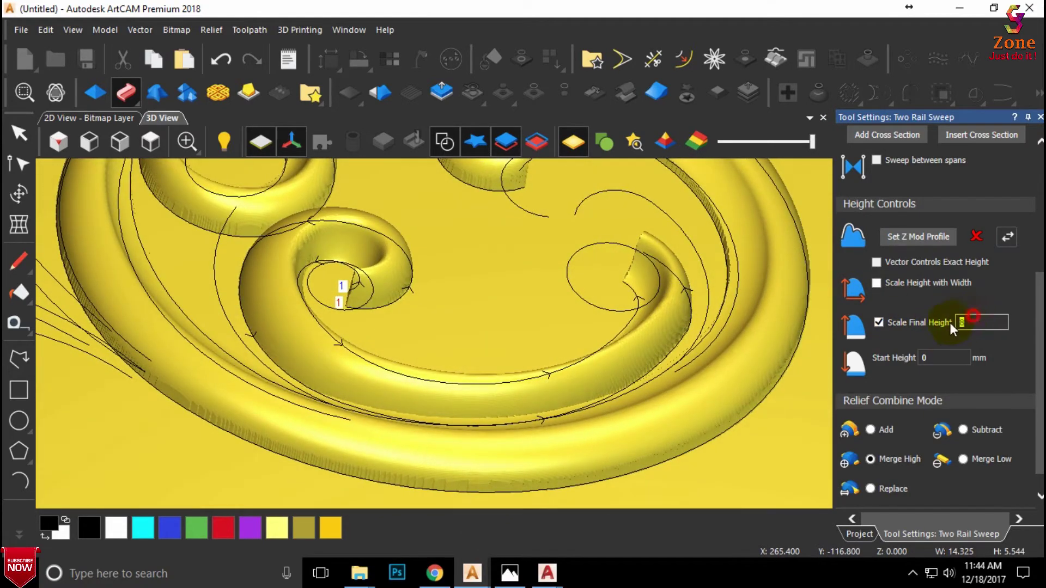
pyautogui.write('6')
pyautogui.press('Return')
pyautogui.click(948, 358)
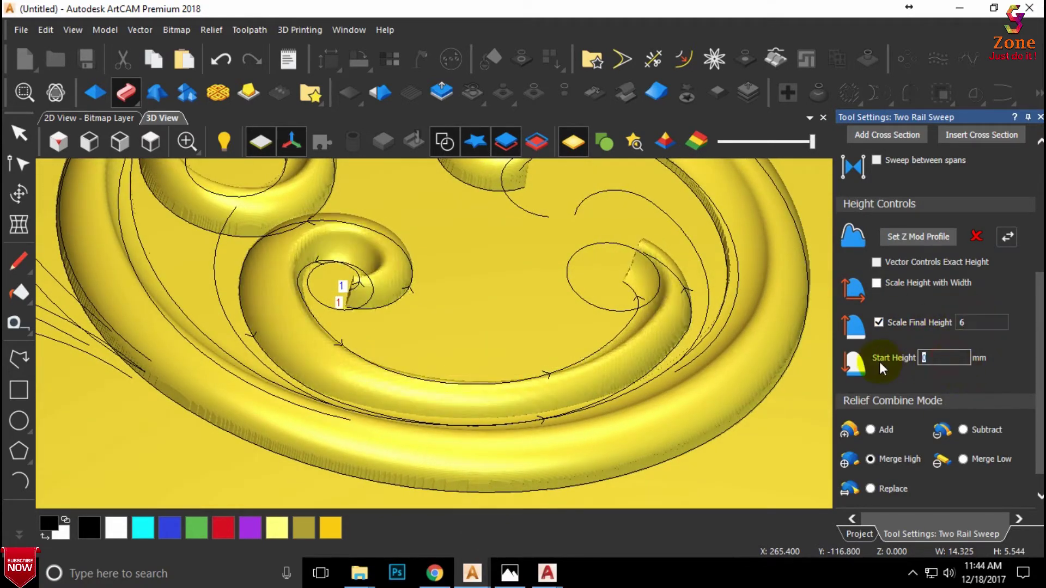
pyautogui.write('2')
pyautogui.press('Return')
# Step: Orbit to check the raised spiral, then apply the sweep
pyautogui.scroll(1, 434, 283)
pyautogui.scroll(3, 413, 286)
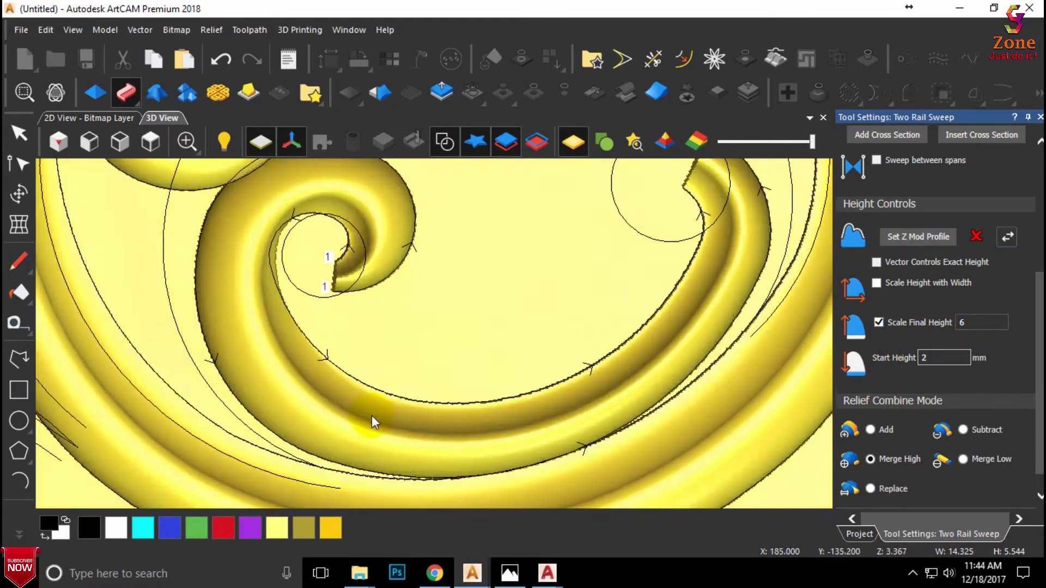
pyautogui.moveTo(371, 416)
pyautogui.mouseDown()
pyautogui.moveTo(351, 361)
pyautogui.moveTo(269, 286)
pyautogui.moveTo(469, 430)
pyautogui.moveTo(577, 311)
pyautogui.moveTo(599, 247)
pyautogui.moveTo(471, 308)
pyautogui.moveTo(679, 361)
pyautogui.moveTo(666, 360)
pyautogui.moveTo(815, 221)
pyautogui.moveTo(681, 375)
pyautogui.moveTo(579, 419)
pyautogui.mouseUp()
pyautogui.scroll(-3, 586, 416)
pyautogui.scroll(-2, 582, 409)
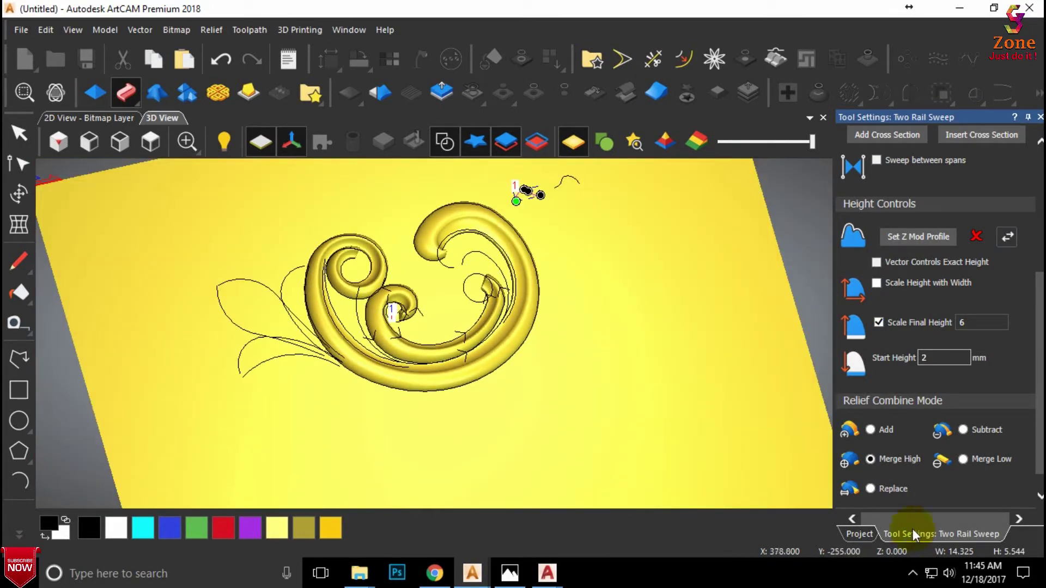
pyautogui.scroll(-1, 975, 492)
pyautogui.click(960, 495)
# Step: Close the sweep and review the relief from above and in perspective with vectors hidden
pyautogui.click(1007, 499)
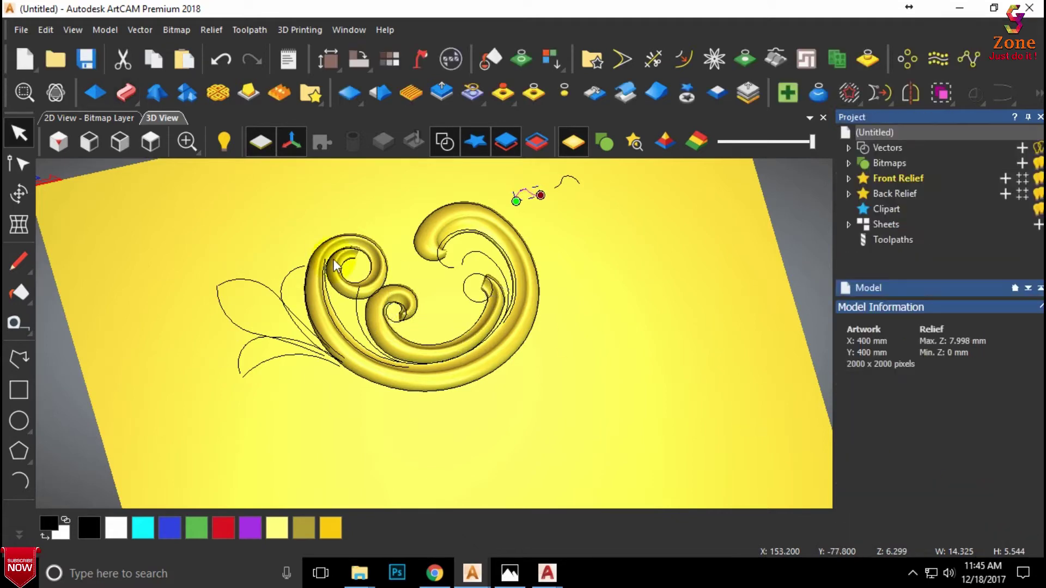
pyautogui.click(147, 142)
pyautogui.scroll(2, 392, 226)
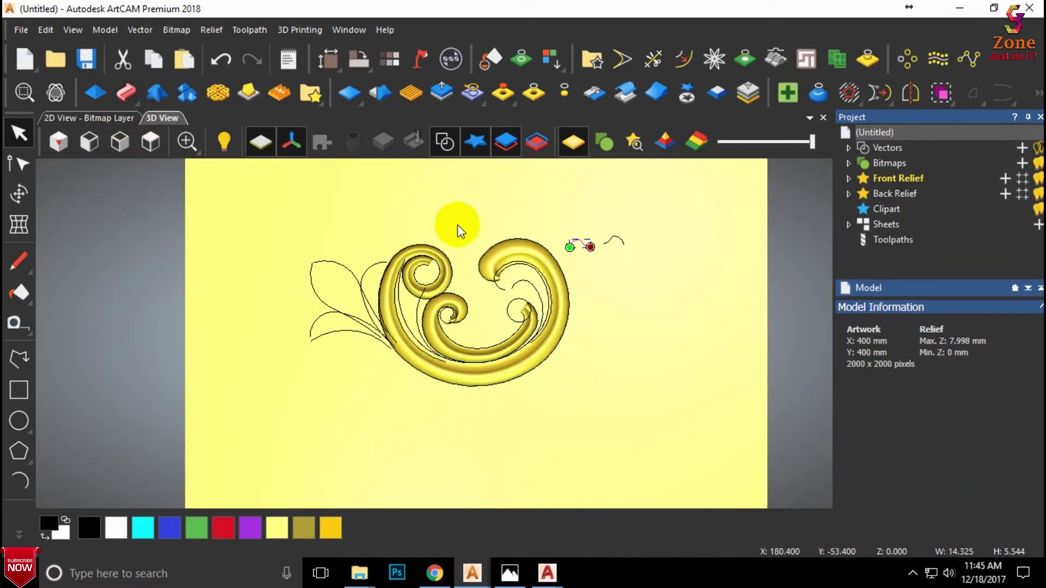
pyautogui.click(444, 142)
pyautogui.scroll(-1, 463, 304)
pyautogui.moveTo(463, 304)
pyautogui.mouseDown()
pyautogui.moveTo(566, 219)
pyautogui.moveTo(231, 173)
pyautogui.mouseUp()
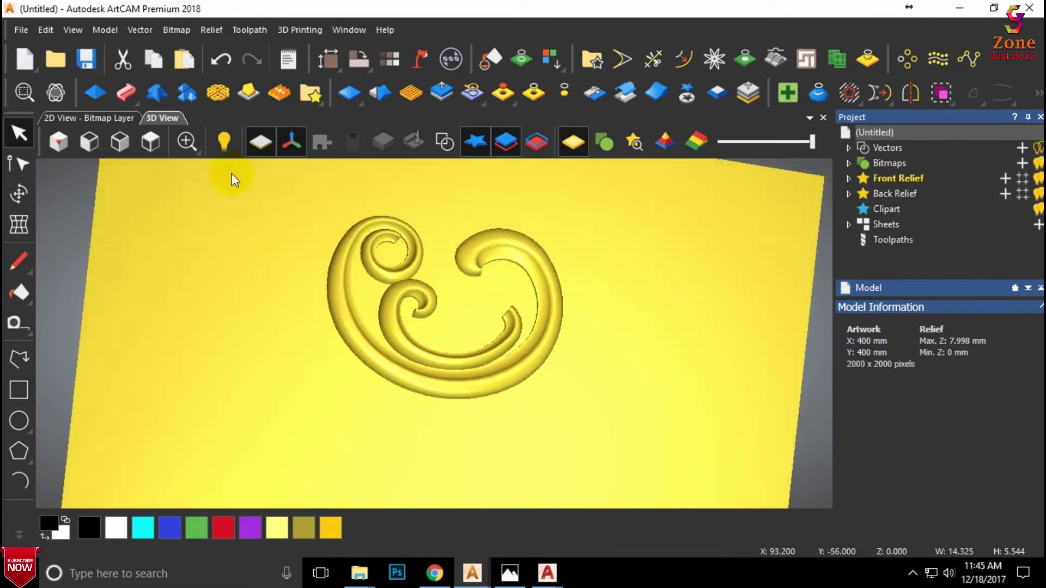
pyautogui.click(143, 145)
# Step: Show vectors again and box-select the two inner arcs inside the large scroll
pyautogui.click(444, 143)
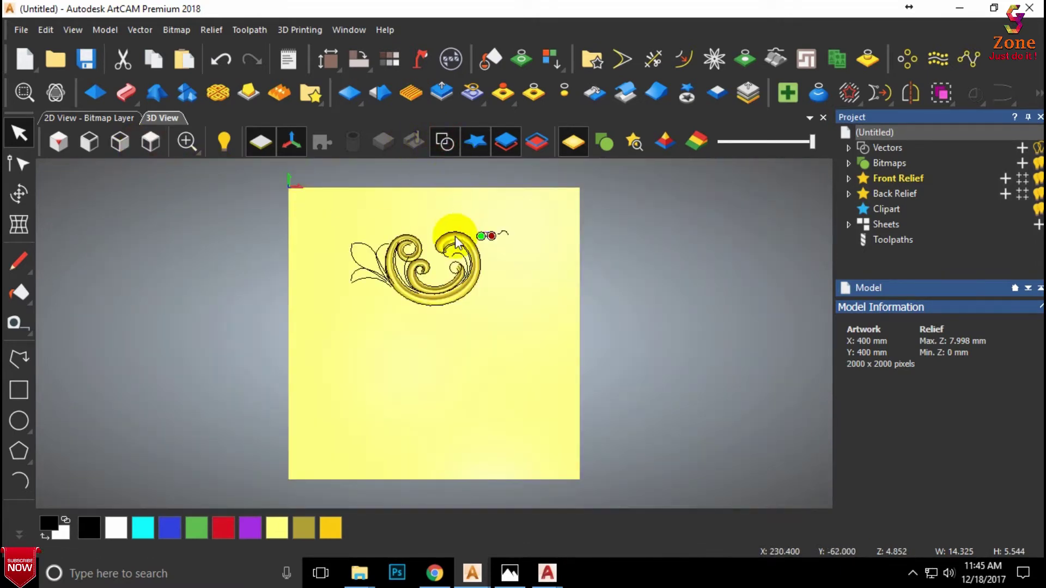
pyautogui.scroll(3, 445, 260)
pyautogui.scroll(1, 449, 276)
pyautogui.scroll(1, 458, 294)
pyautogui.click(471, 317)
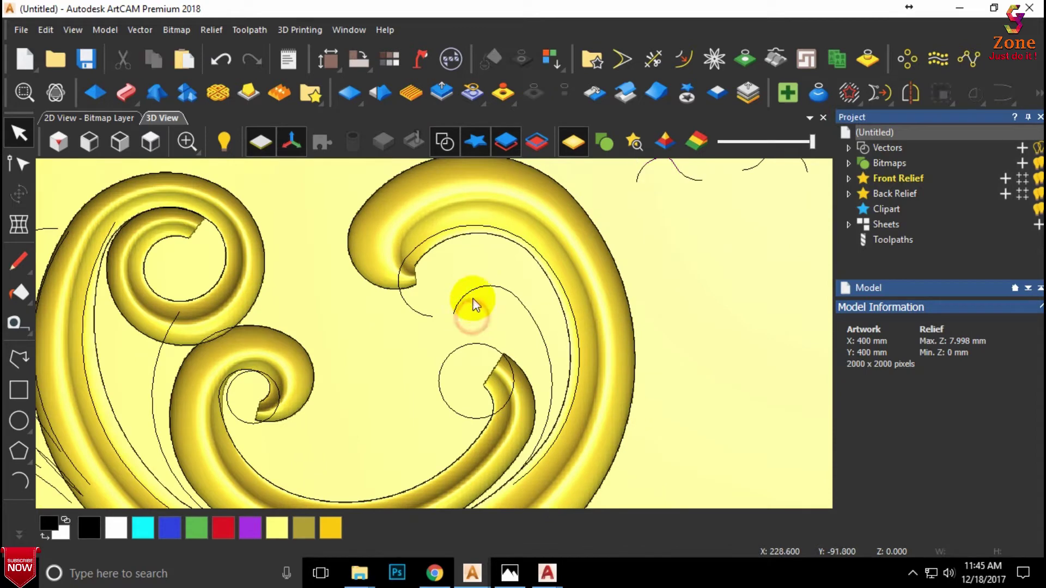
pyautogui.moveTo(477, 293); pyautogui.dragTo(408, 325)
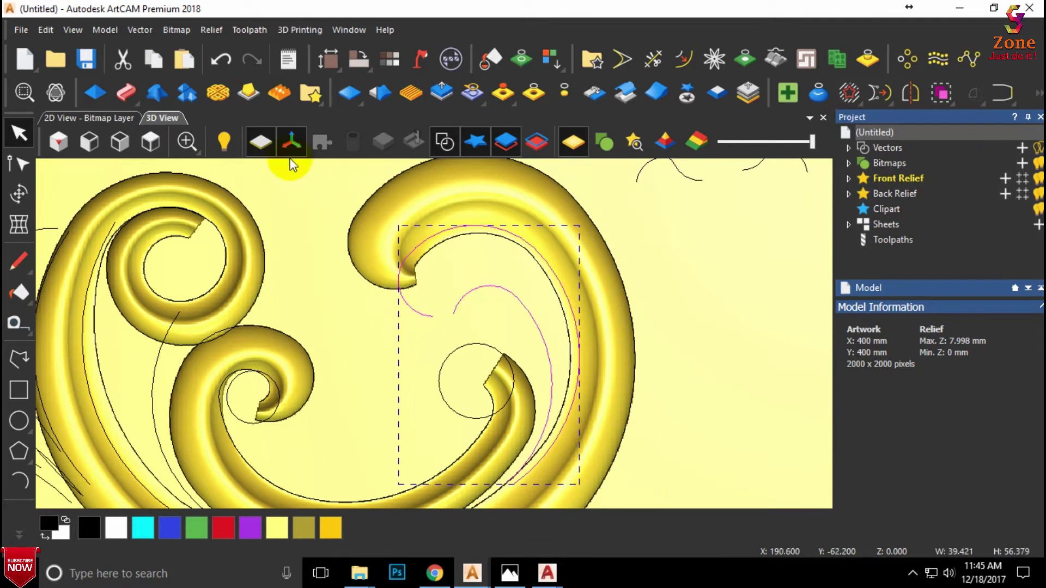
# Step: Preview a two-rail sweep with the small profile curve as cross section, merged high
pyautogui.click(128, 90)
pyautogui.click(639, 168)
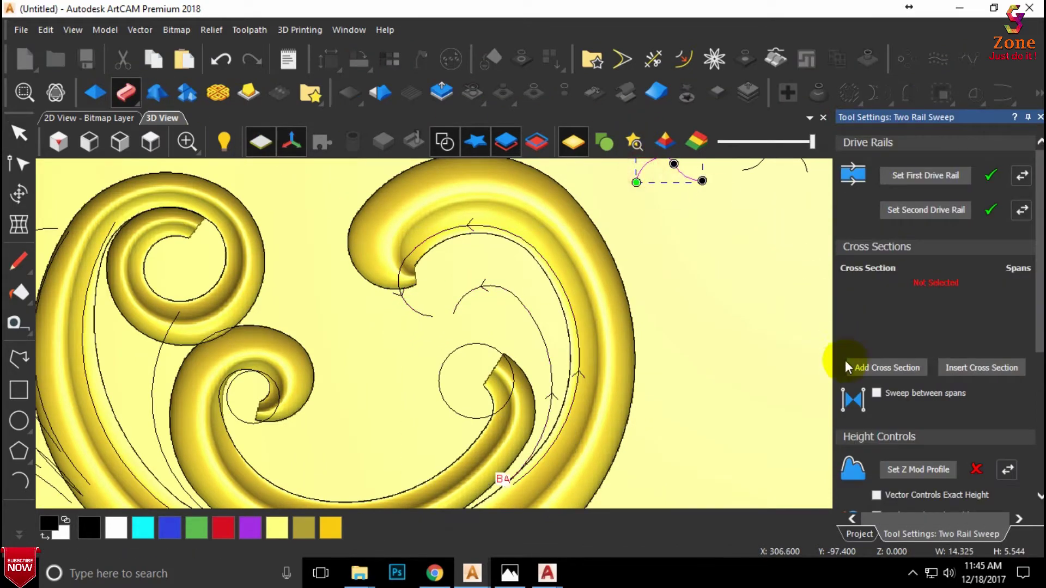
pyautogui.click(869, 368)
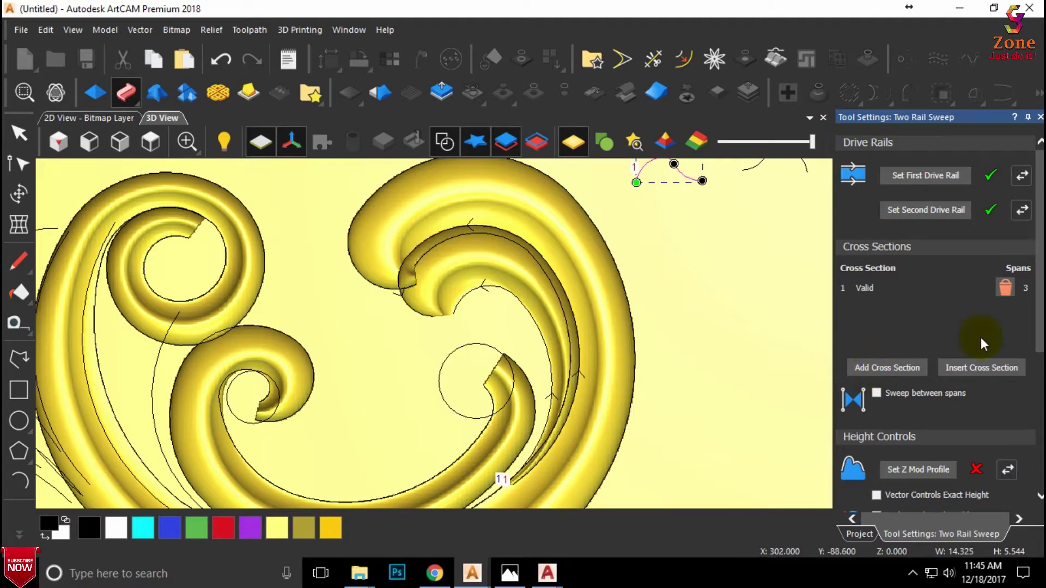
pyautogui.scroll(-5, 937, 360)
pyautogui.click(870, 434)
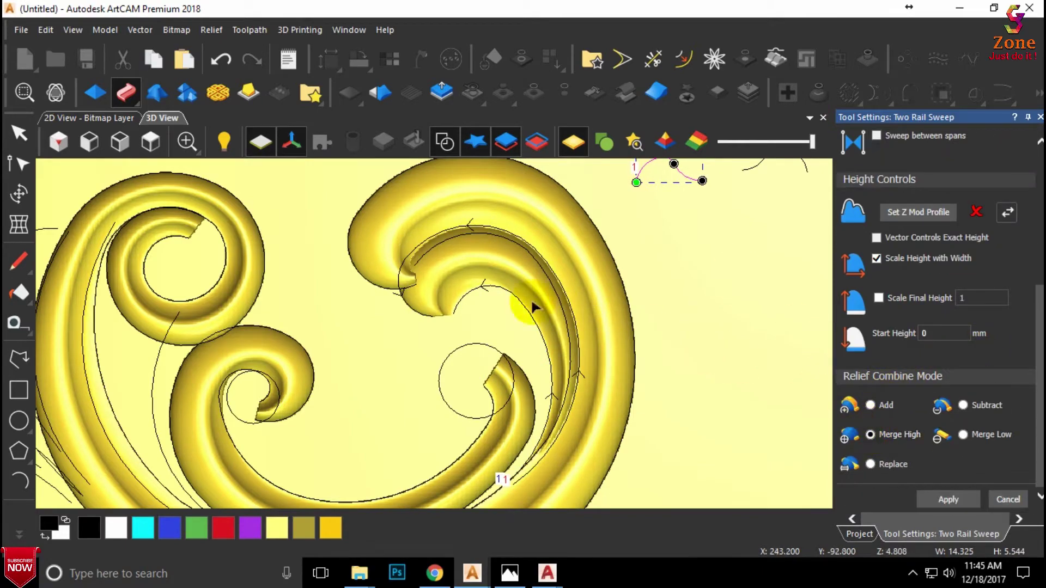
# Step: Zoom around the preview and select the outer rail curve for reshaping
pyautogui.scroll(2, 401, 273)
pyautogui.scroll(3, 538, 219)
pyautogui.scroll(-3, 538, 219)
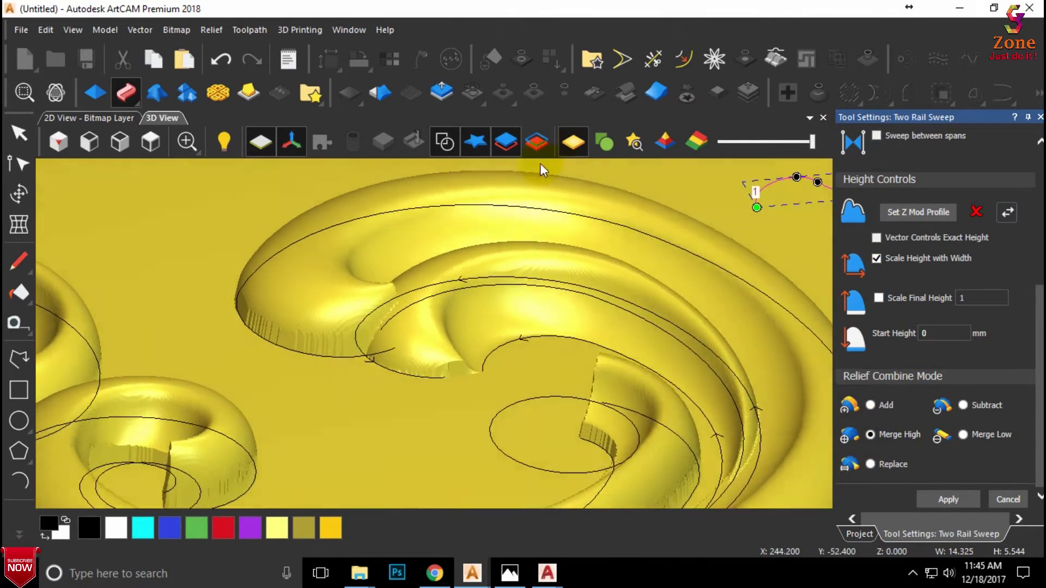
pyautogui.scroll(-1, 600, 272)
pyautogui.scroll(2, 630, 398)
pyautogui.scroll(-3, 571, 354)
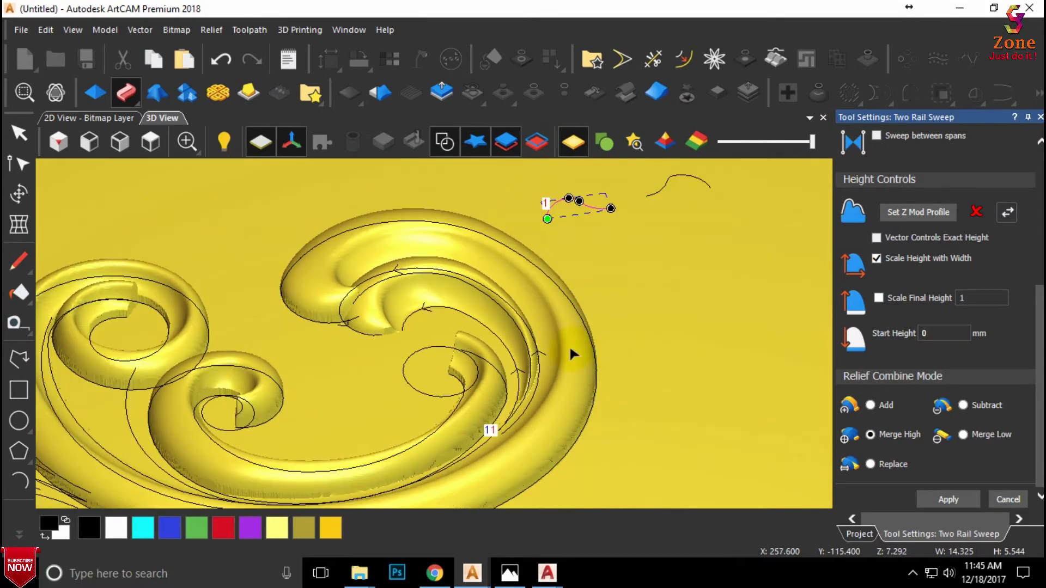
pyautogui.scroll(1, 560, 374)
pyautogui.scroll(1, 531, 401)
pyautogui.scroll(1, 527, 451)
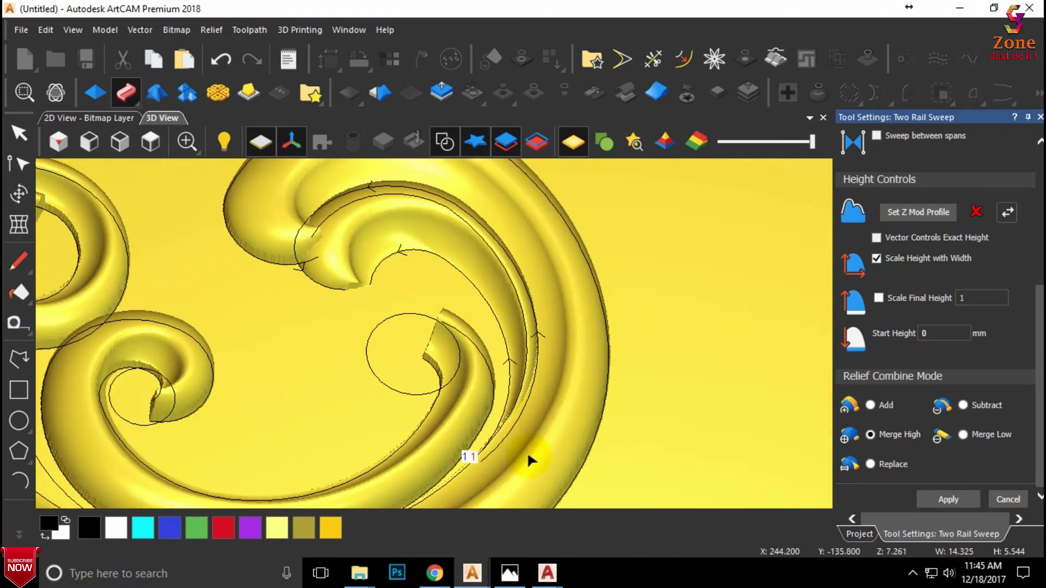
pyautogui.click(489, 453)
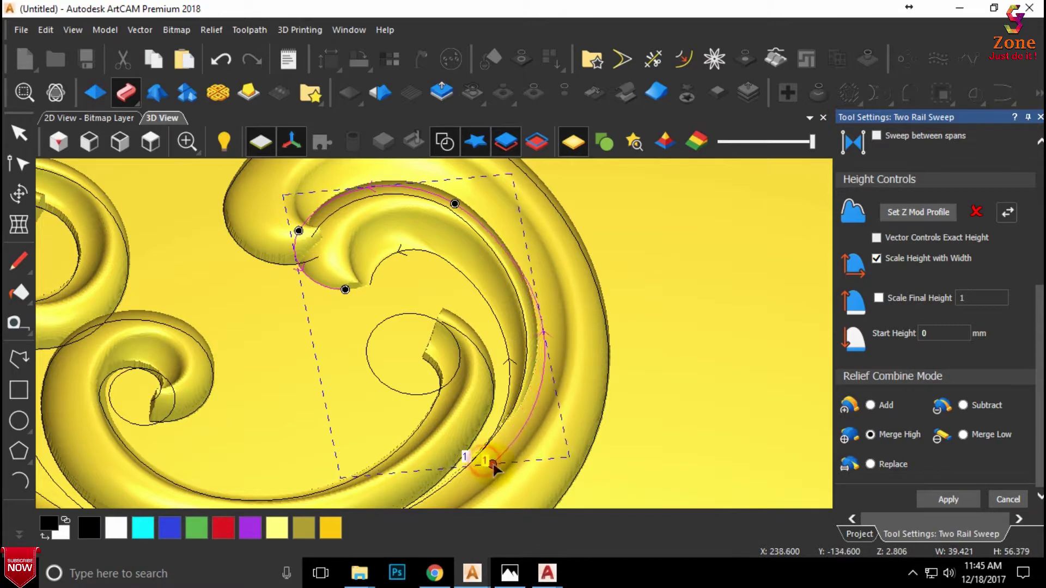
# Step: Reshape the inner and outer sweep rails by moving their start nodes and the inner rail's upper bend
pyautogui.moveTo(493, 466); pyautogui.dragTo(497, 469)
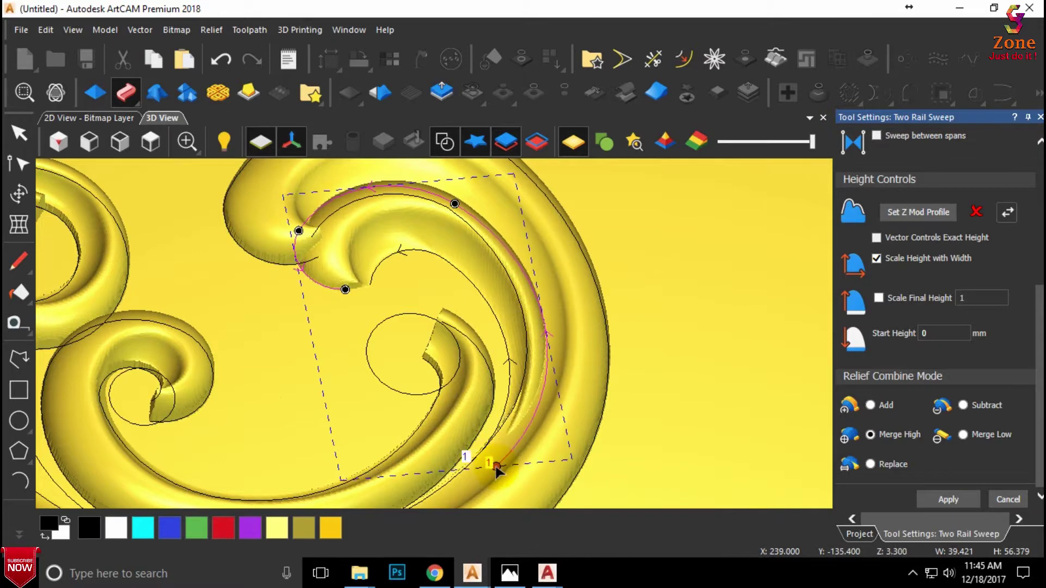
pyautogui.click(505, 403)
pyautogui.moveTo(475, 459); pyautogui.dragTo(440, 473)
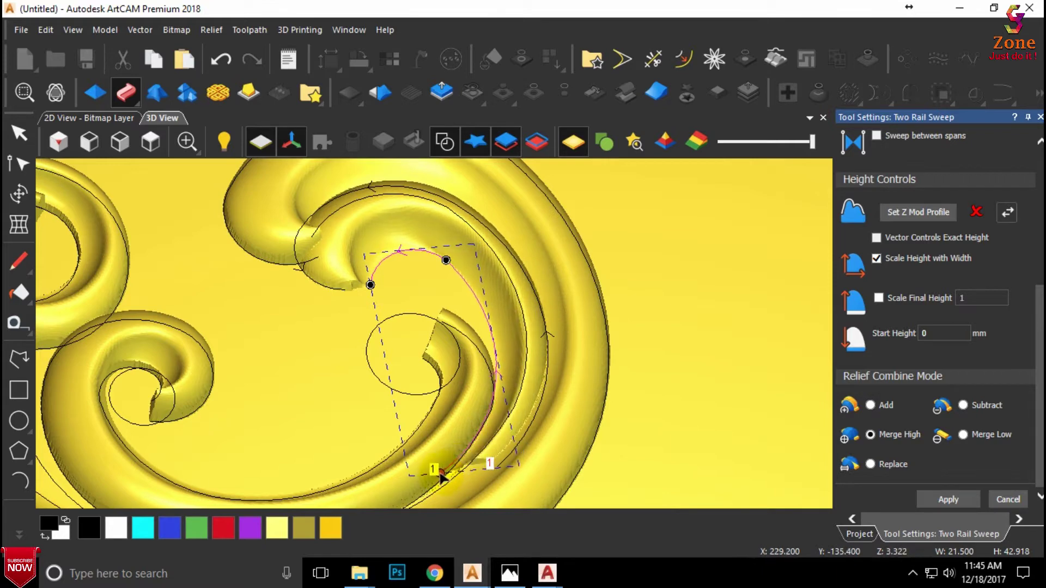
pyautogui.click(497, 461)
pyautogui.moveTo(490, 466)
pyautogui.mouseDown()
pyautogui.moveTo(473, 491)
pyautogui.moveTo(469, 298)
pyautogui.moveTo(447, 247)
pyautogui.moveTo(434, 355)
pyautogui.mouseUp()
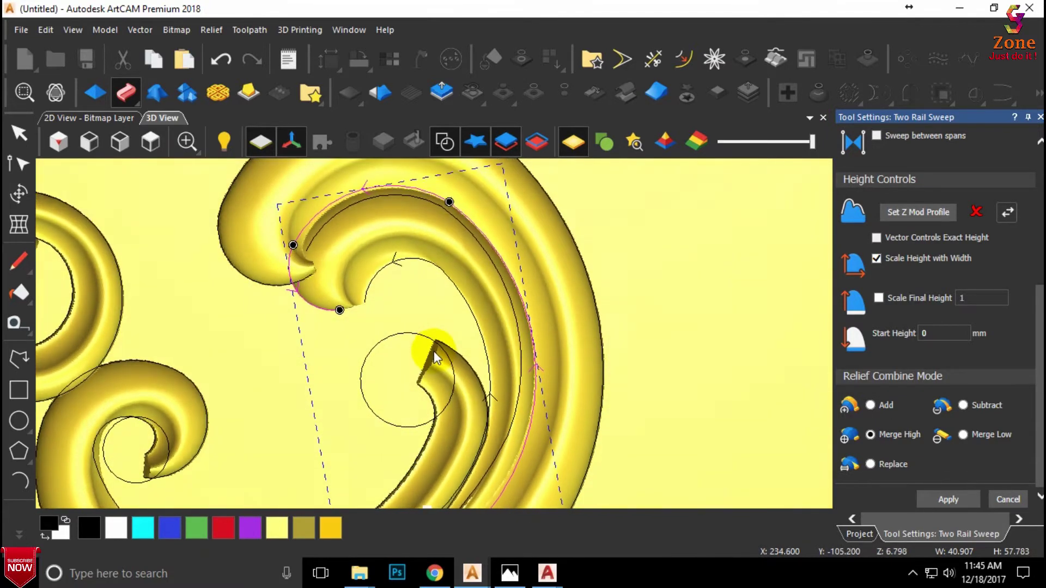
pyautogui.click(434, 266)
pyautogui.moveTo(438, 271); pyautogui.dragTo(431, 278)
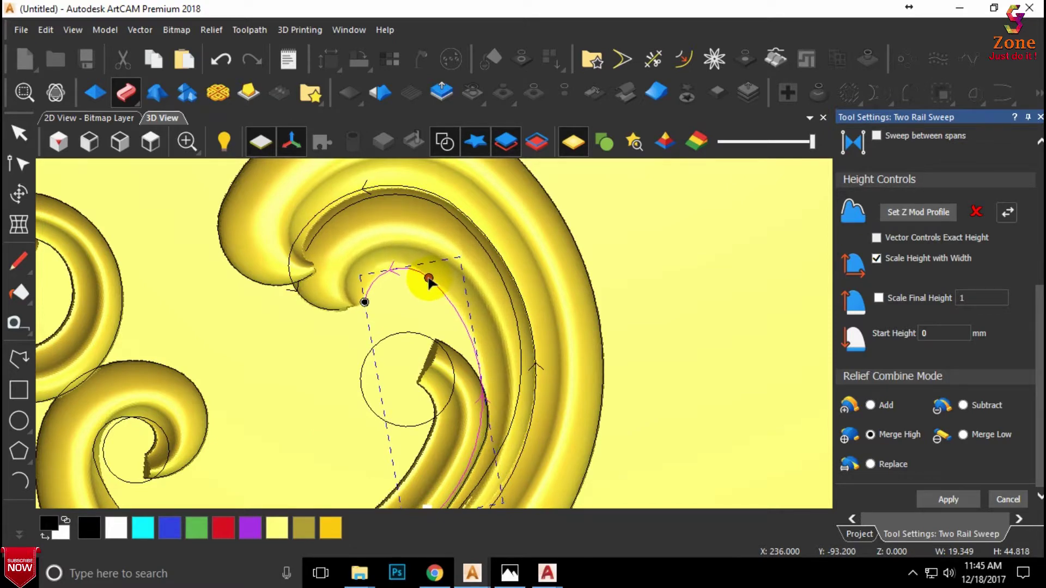
pyautogui.moveTo(430, 278); pyautogui.dragTo(429, 278)
pyautogui.click(449, 204)
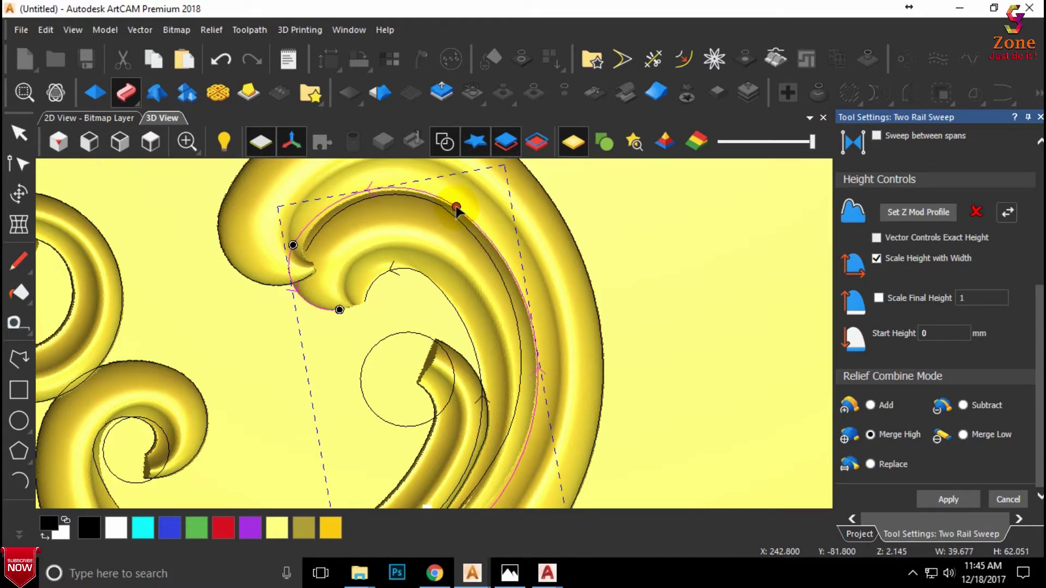
# Step: Inspect the swept scroll from a low angle and top-down, then cancel the sweep settings without applying
pyautogui.scroll(-2, 482, 276)
pyautogui.moveTo(483, 276); pyautogui.dragTo(483, 134)
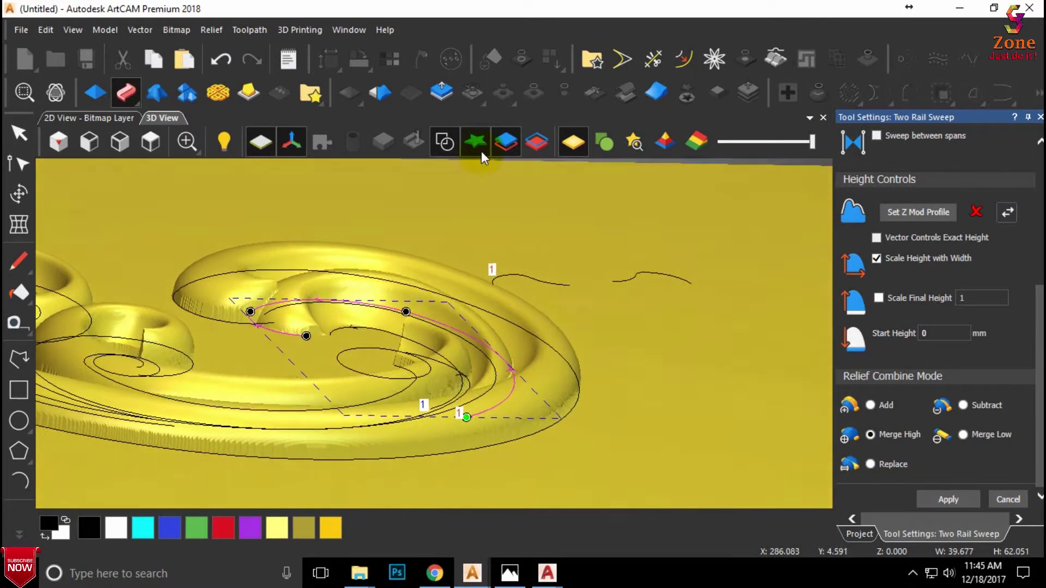
pyautogui.press('0')
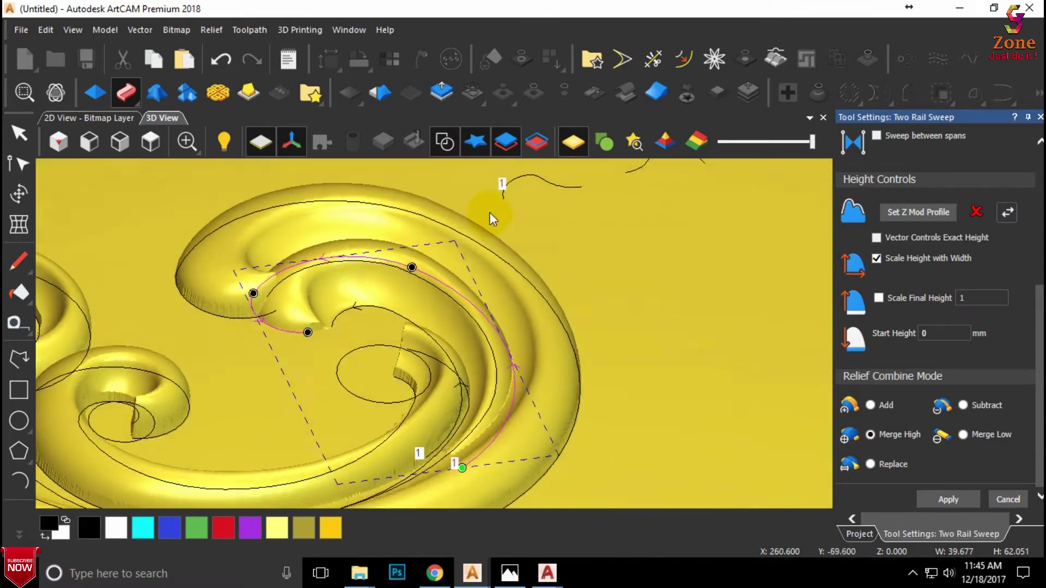
pyautogui.moveTo(489, 212); pyautogui.dragTo(453, 301)
pyautogui.scroll(-2, 419, 271)
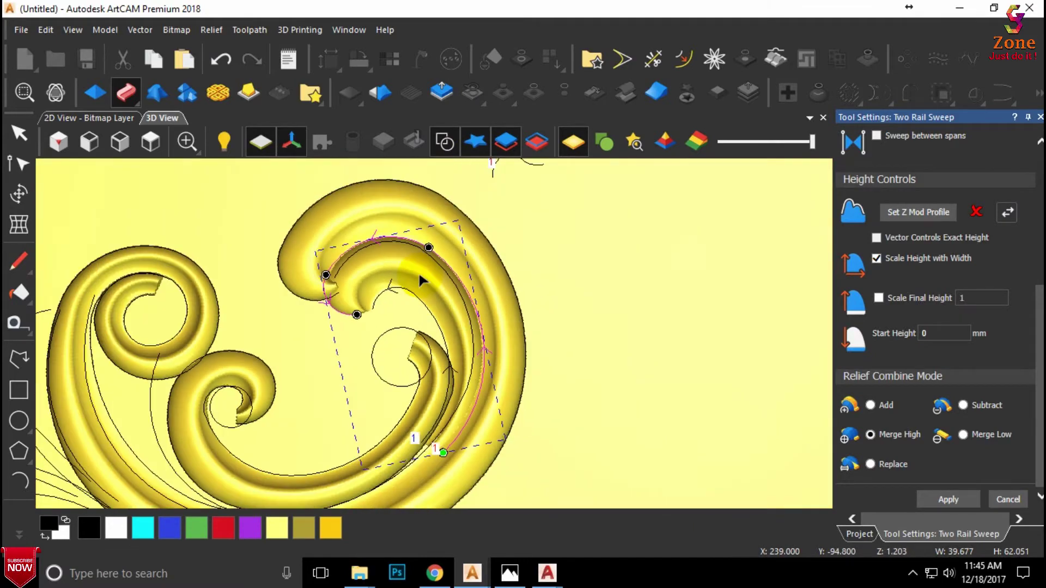
pyautogui.scroll(3, 428, 444)
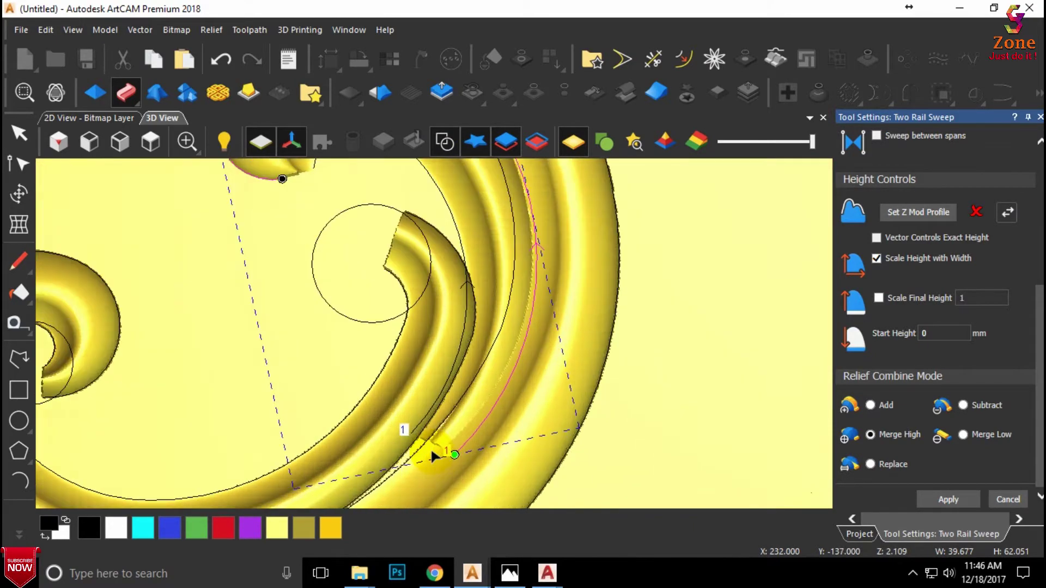
pyautogui.scroll(1, 431, 453)
pyautogui.scroll(-2, 432, 457)
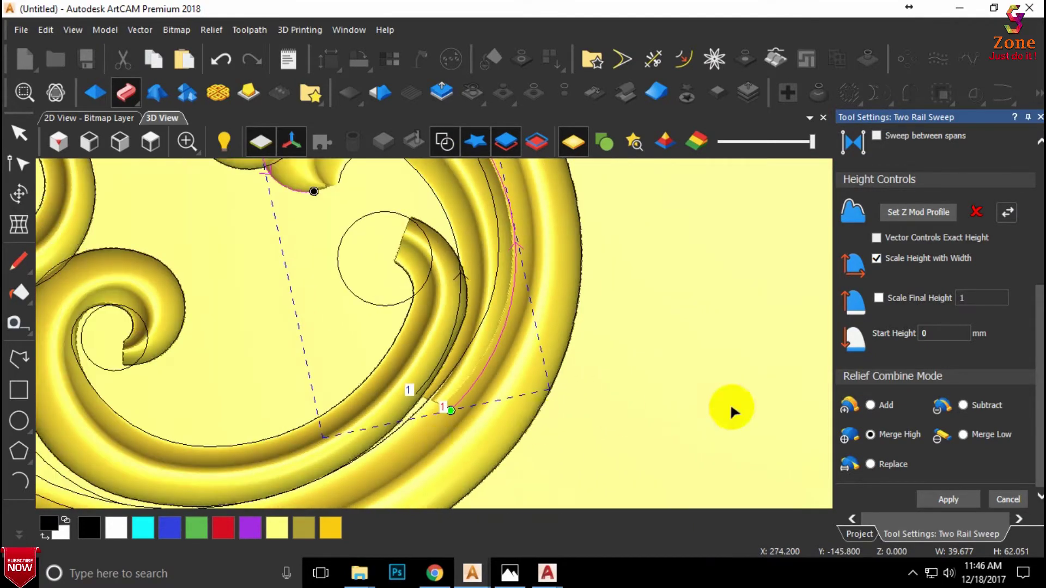
pyautogui.click(1005, 499)
# Step: Hide the vector outlines and view the whole relief from directly above
pyautogui.click(454, 136)
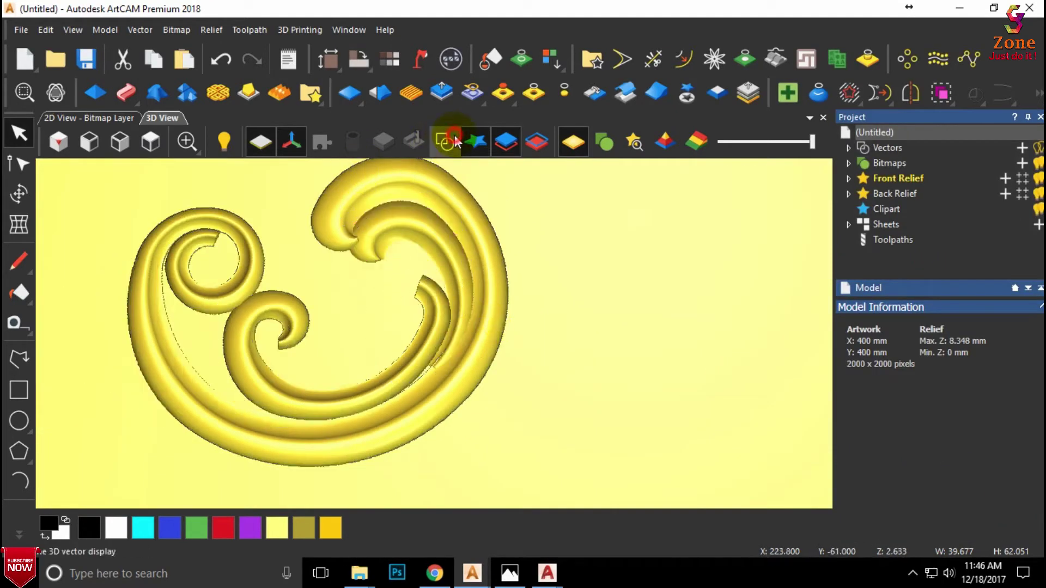
pyautogui.scroll(-3, 485, 267)
pyautogui.click(149, 142)
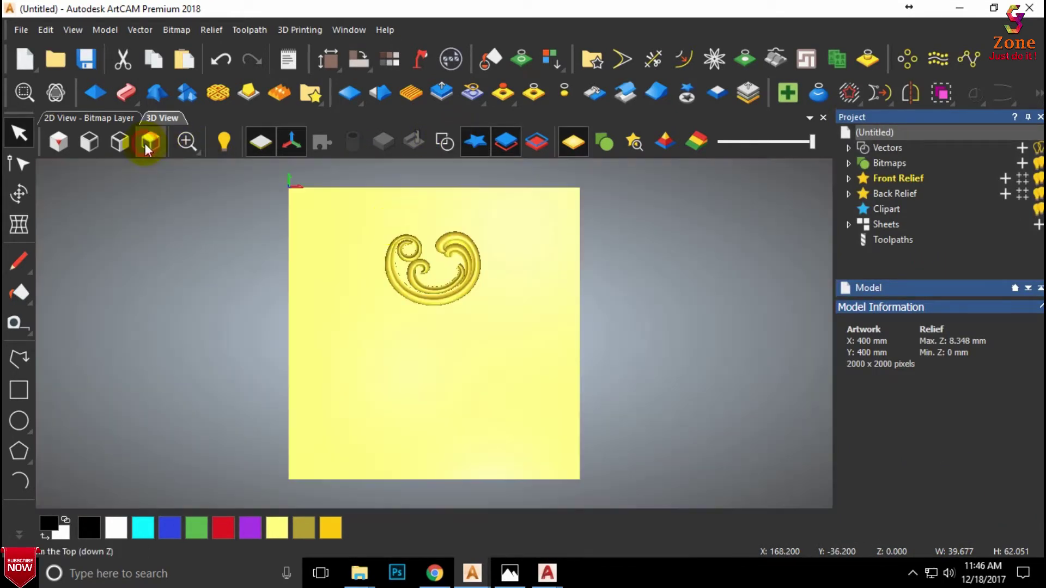
pyautogui.scroll(3, 447, 240)
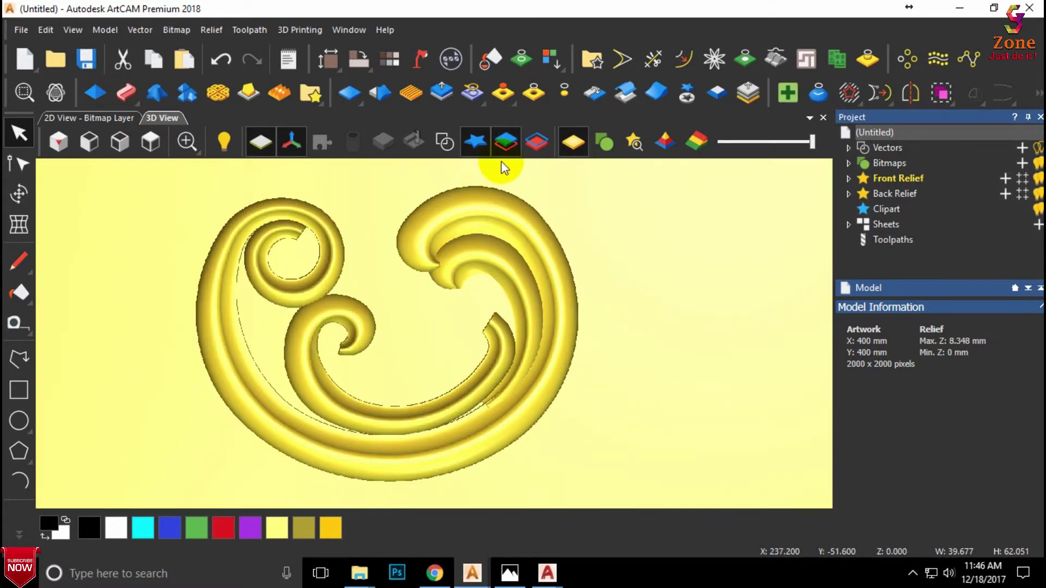
pyautogui.scroll(1, 479, 377)
pyautogui.scroll(-1, 332, 273)
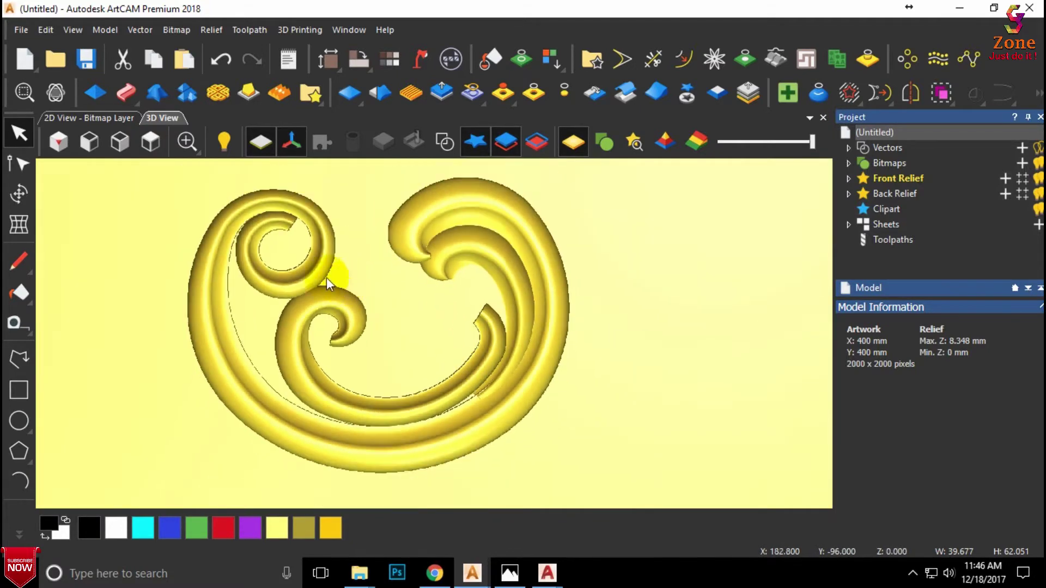
pyautogui.scroll(-1, 325, 277)
# Step: Show the vector outlines again and zoom in on the small spiral's eye
pyautogui.click(452, 148)
pyautogui.scroll(1, 344, 269)
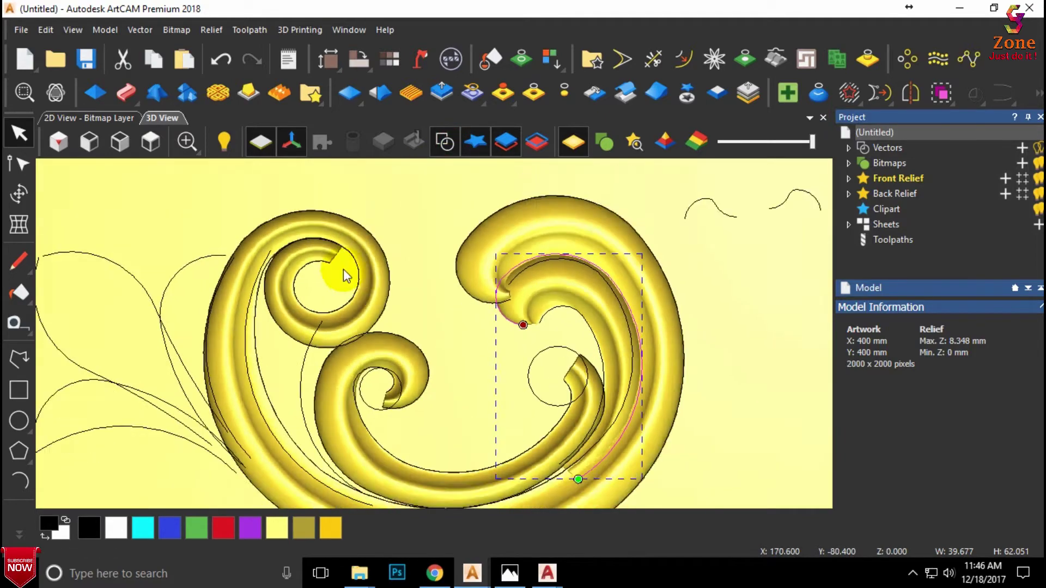
pyautogui.scroll(1, 443, 384)
pyautogui.scroll(1, 390, 351)
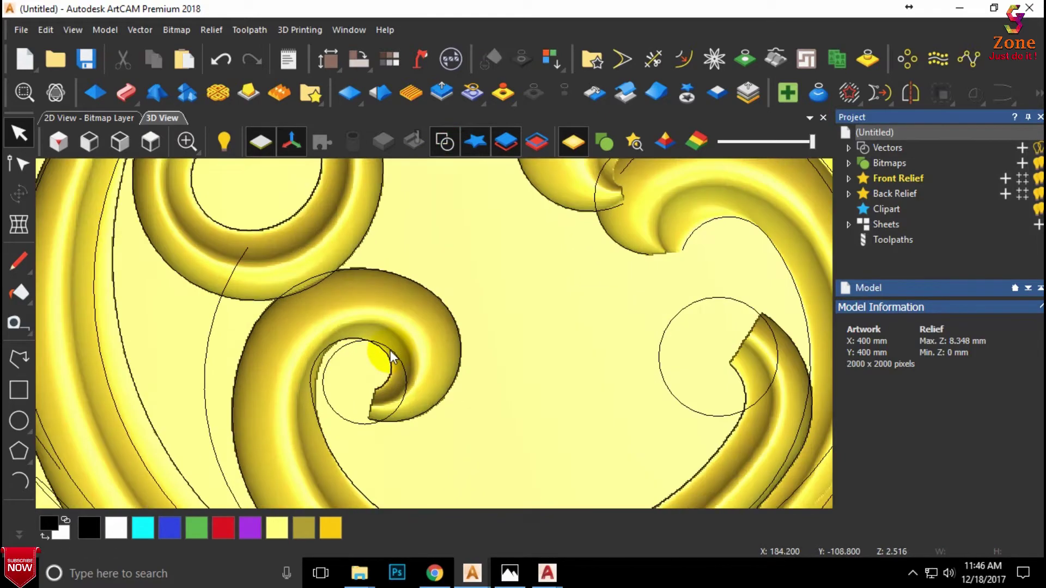
pyautogui.click(390, 351)
pyautogui.scroll(1, 390, 351)
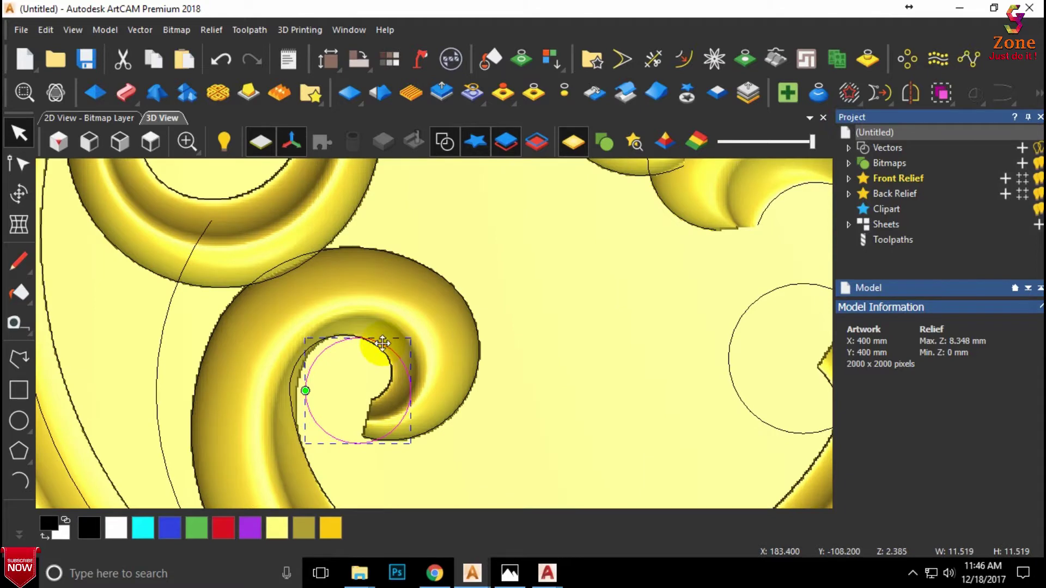
pyautogui.moveTo(390, 350)
pyautogui.mouseDown()
pyautogui.moveTo(385, 329)
pyautogui.moveTo(385, 339)
pyautogui.mouseUp()
# Step: Draw a circle about 12.6 mm across in the small spiral's eye and nudge it right twice
pyautogui.click(19, 421)
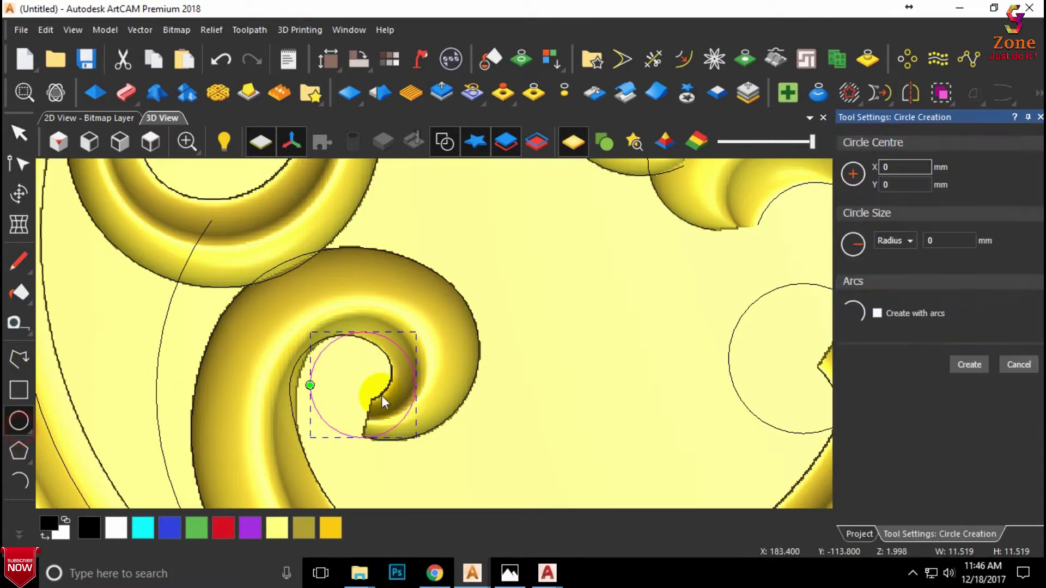
pyautogui.moveTo(370, 396); pyautogui.dragTo(412, 422)
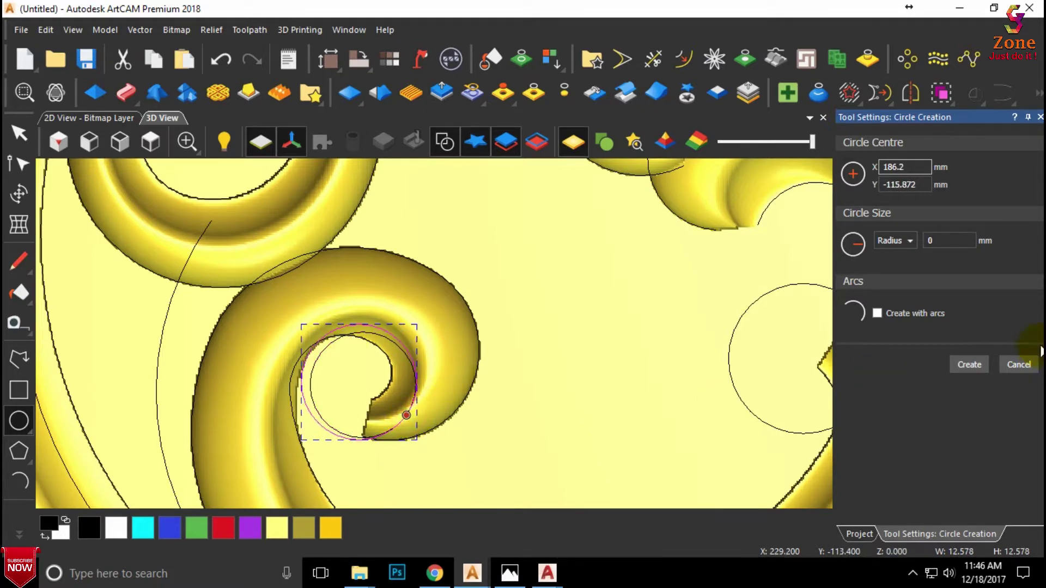
pyautogui.click(1018, 364)
pyautogui.press('Right')
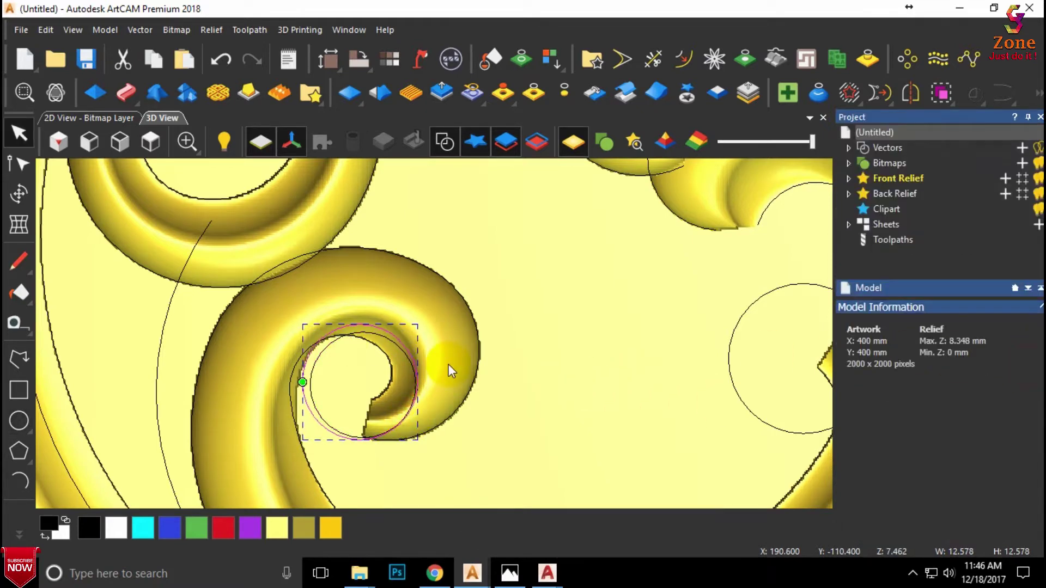
pyautogui.press('Right')
pyautogui.press('Right')
pyautogui.press('Right')
pyautogui.press('Right')
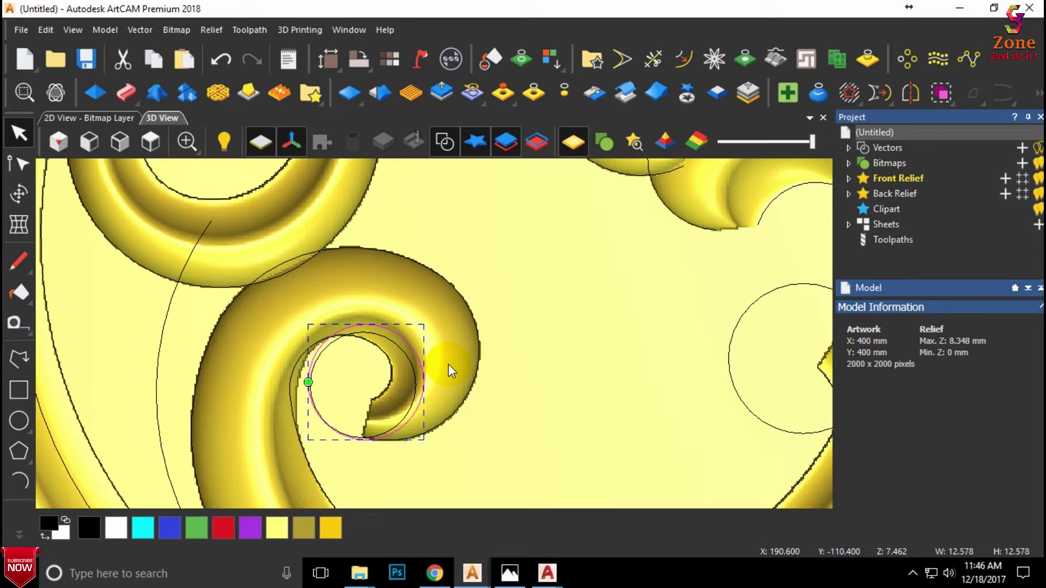
# Step: Open the Shape Editor on the new circle and set the profile angle to 90°
pyautogui.click(96, 90)
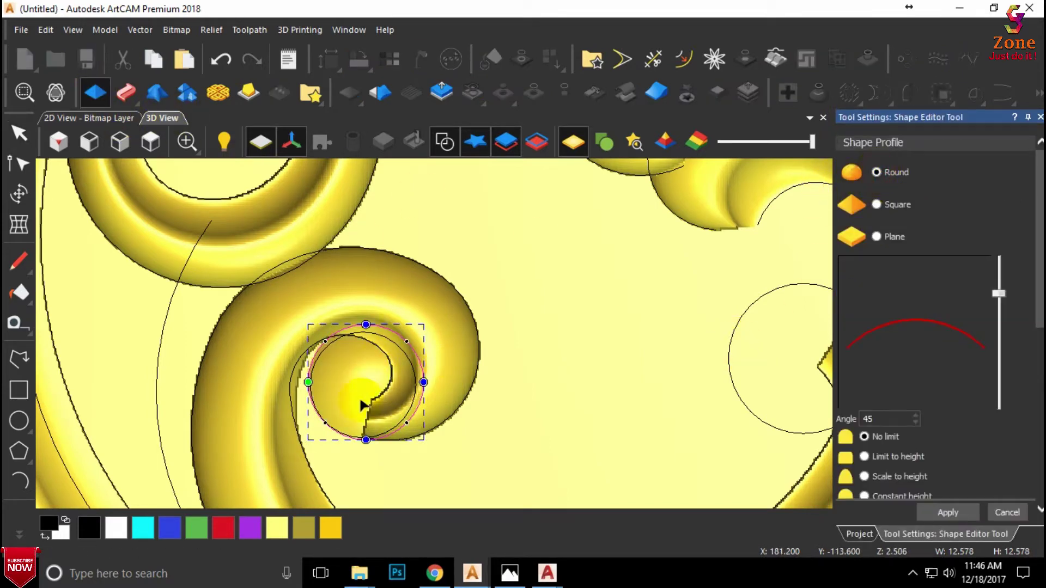
pyautogui.scroll(3, 362, 409)
pyautogui.moveTo(361, 409)
pyautogui.mouseDown()
pyautogui.moveTo(423, 257)
pyautogui.moveTo(696, 331)
pyautogui.mouseUp()
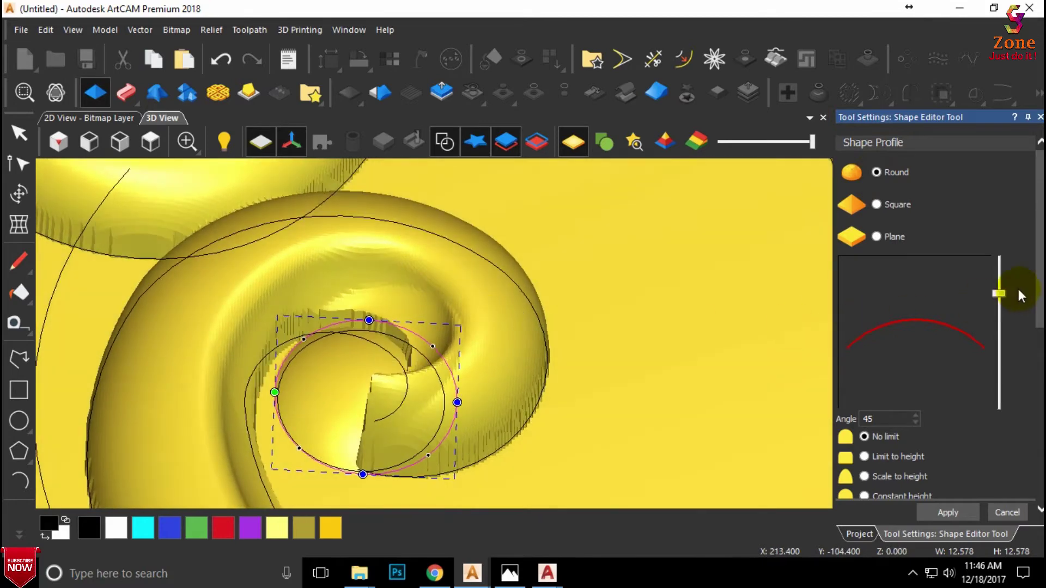
pyautogui.moveTo(1000, 296); pyautogui.dragTo(996, 205)
pyautogui.scroll(-1, 926, 360)
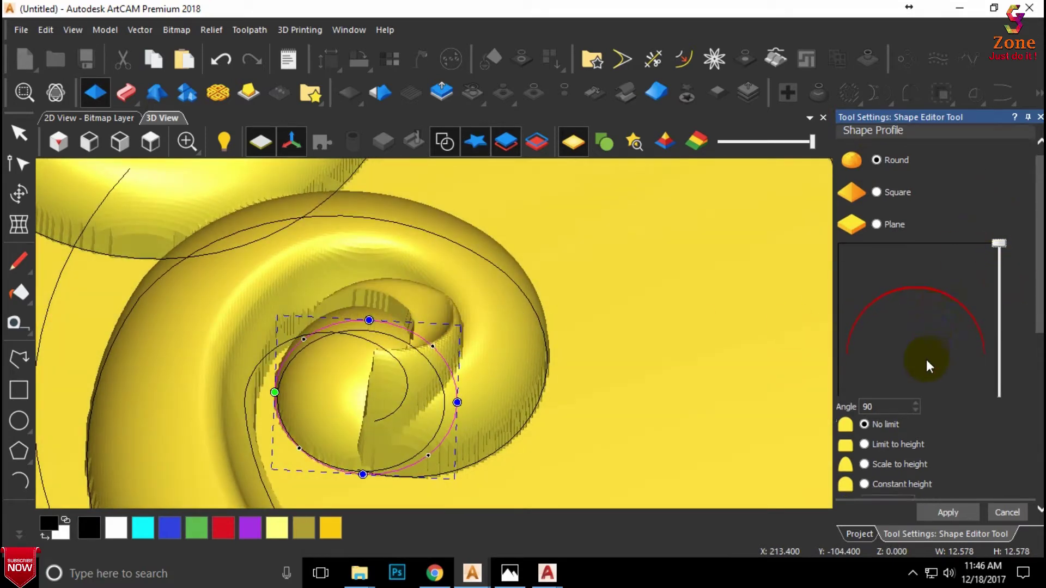
pyautogui.scroll(-3, 915, 403)
pyautogui.scroll(-3, 899, 439)
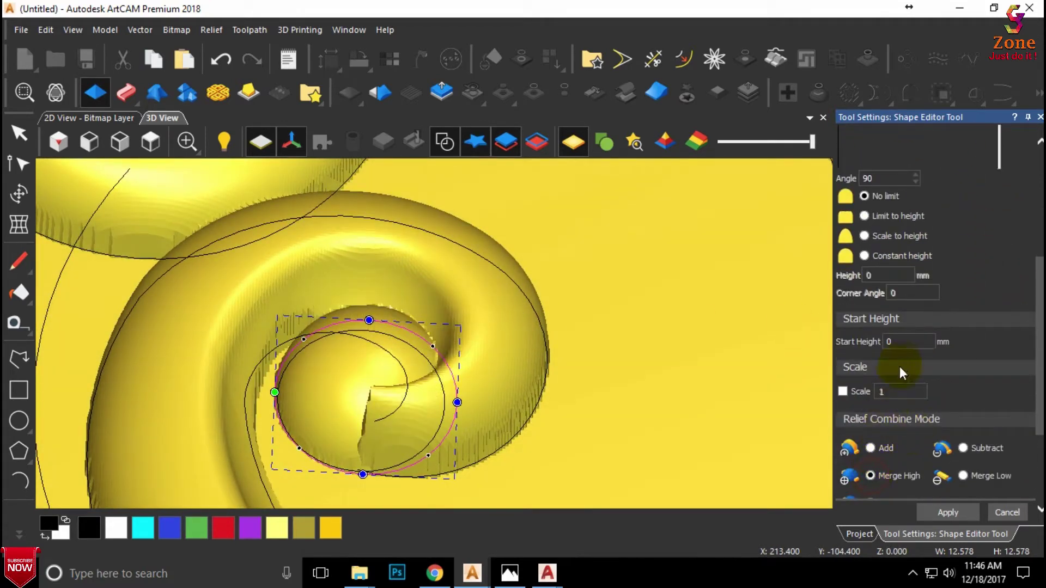
pyautogui.scroll(3, 900, 365)
pyautogui.scroll(2, 901, 362)
# Step: Choose Limit to height and try height values 10, 11 and 15
pyautogui.click(864, 397)
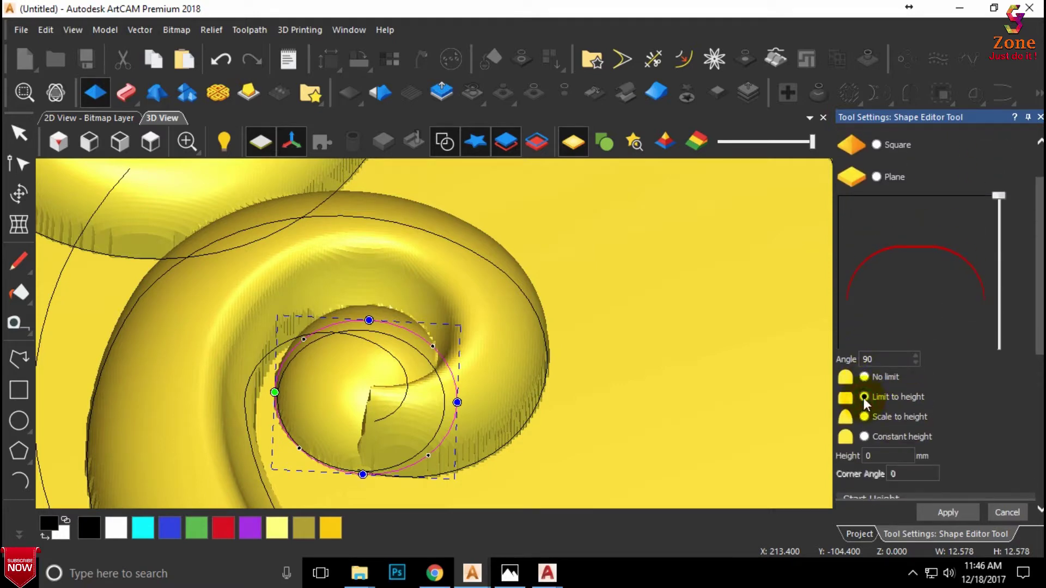
pyautogui.scroll(-3, 887, 418)
pyautogui.click(889, 335)
pyautogui.write('8')
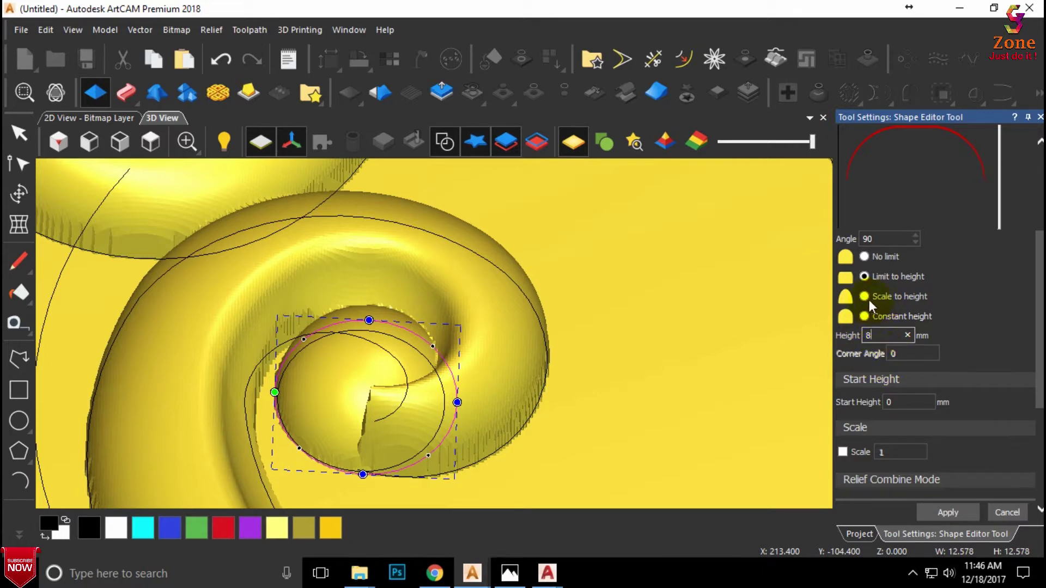
pyautogui.moveTo(881, 329); pyautogui.dragTo(834, 329)
pyautogui.write('10')
pyautogui.moveTo(883, 334); pyautogui.dragTo(828, 334)
pyautogui.write('11')
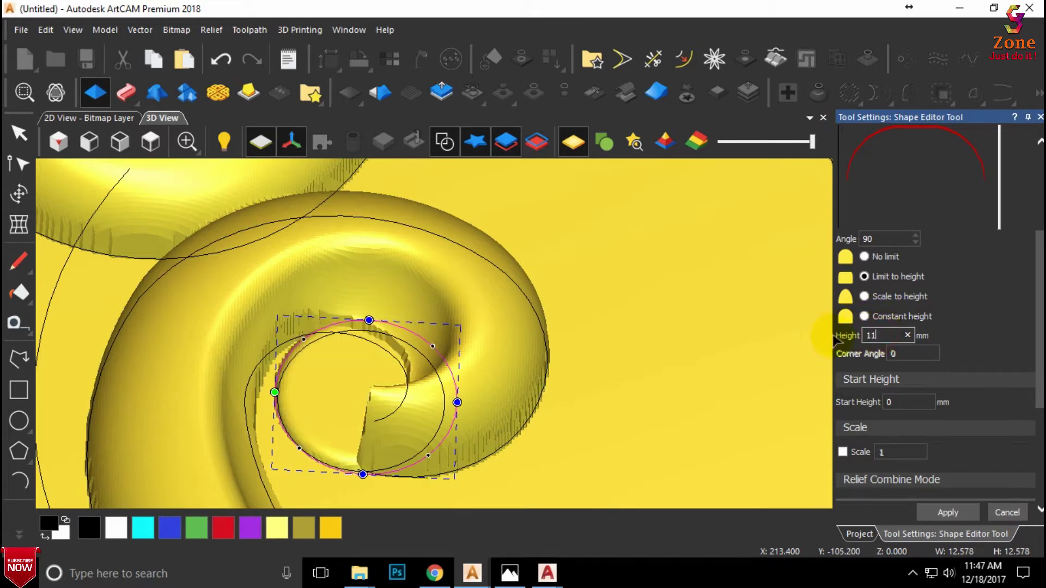
pyautogui.press('BackSpace')
pyautogui.press('BackSpace')
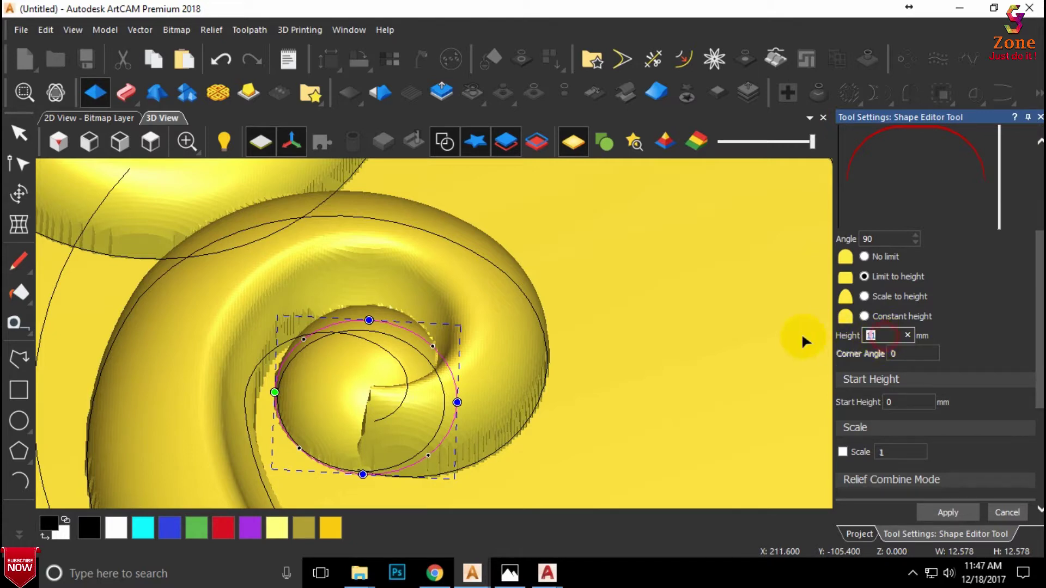
pyautogui.write('15')
pyautogui.click(866, 297)
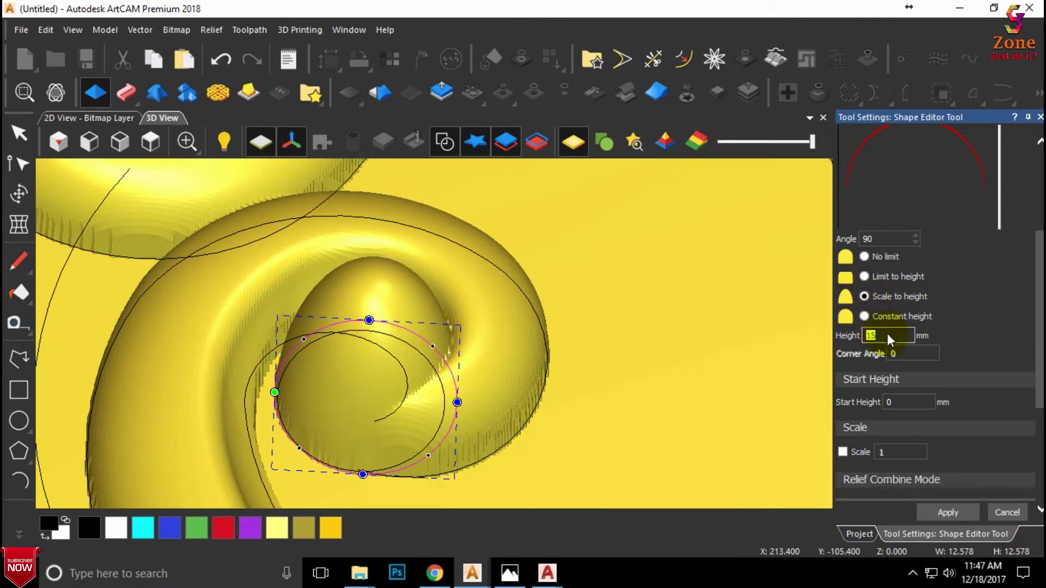
pyautogui.click(864, 276)
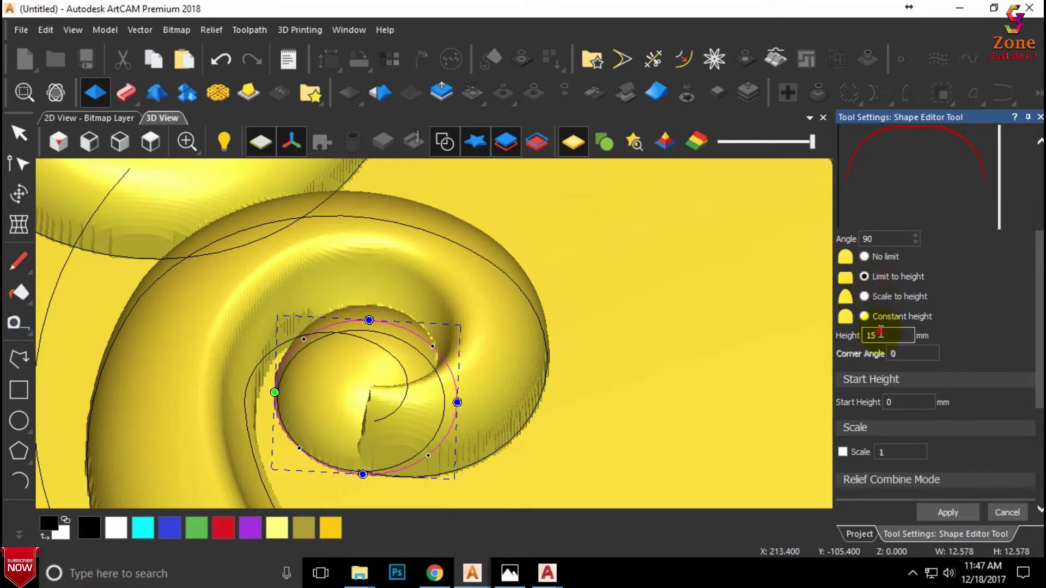
# Step: Set the dome's limit height to 3 mm and its Start Height to 5 mm
pyautogui.write('8')
pyautogui.moveTo(886, 336); pyautogui.dragTo(825, 343)
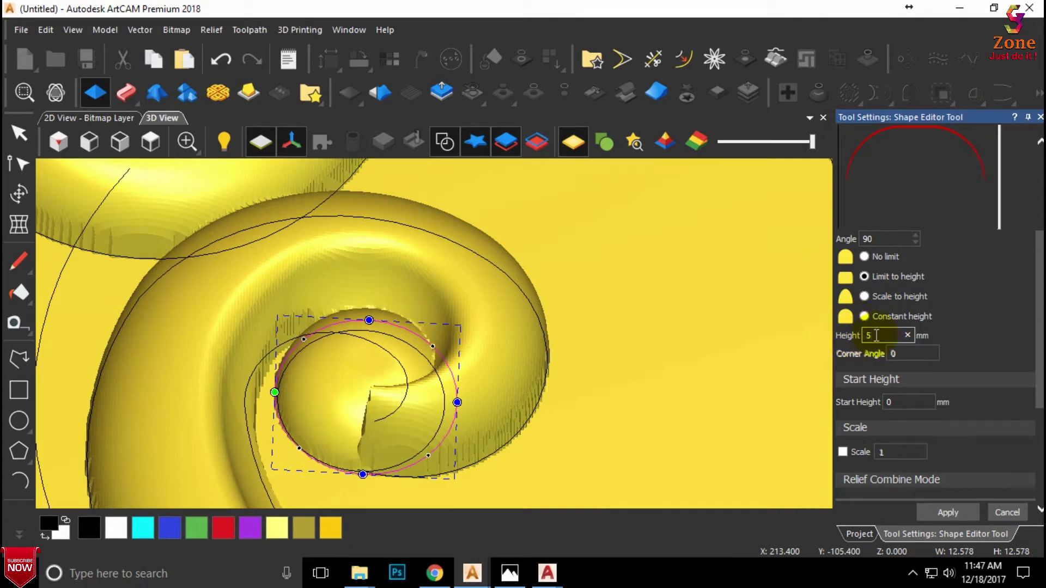
pyautogui.write('3')
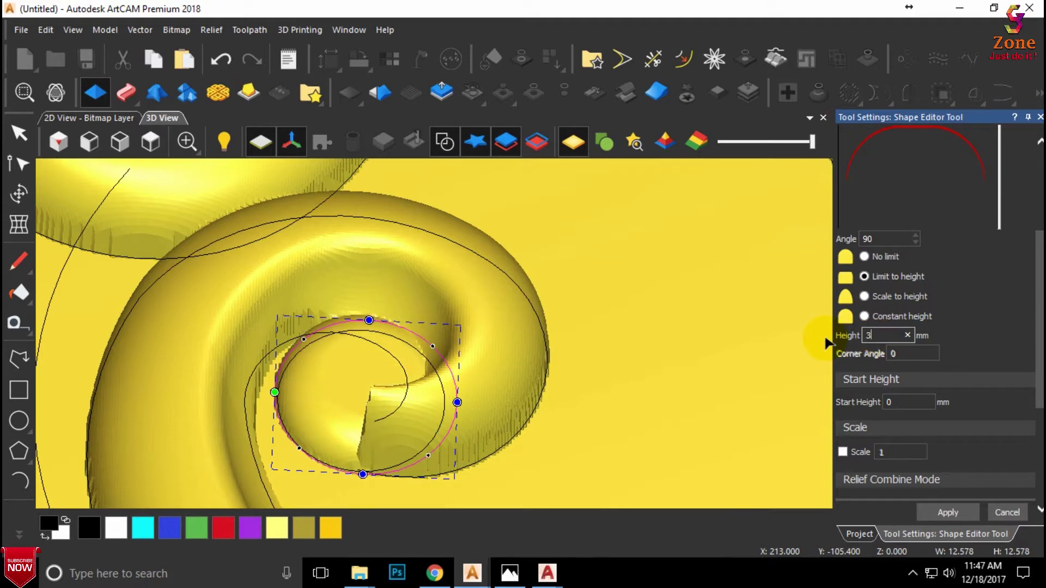
pyautogui.moveTo(915, 403); pyautogui.dragTo(884, 407)
pyautogui.write('6')
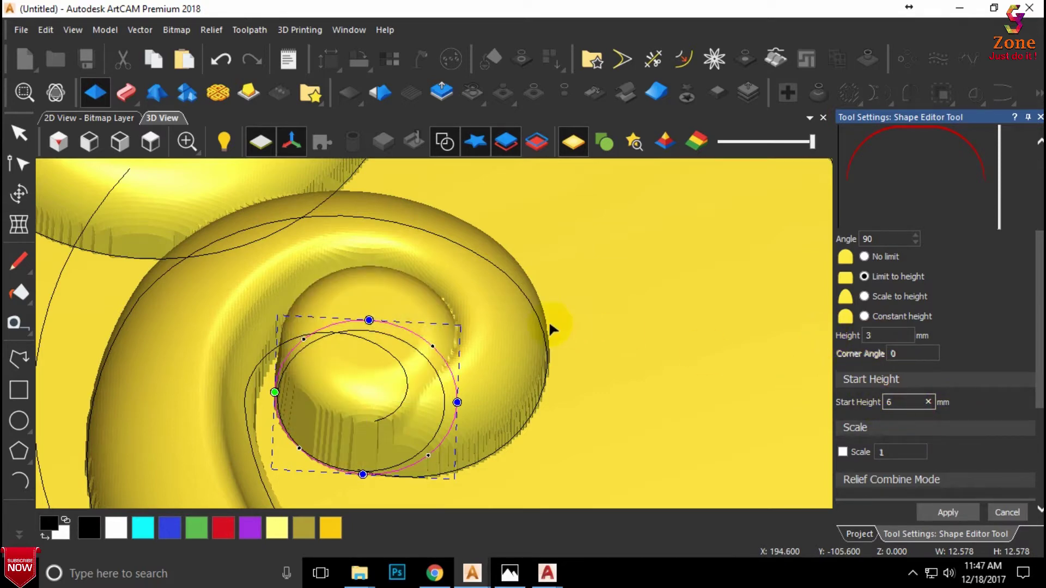
pyautogui.moveTo(551, 327)
pyautogui.mouseDown()
pyautogui.moveTo(496, 376)
pyautogui.moveTo(553, 279)
pyautogui.moveTo(540, 319)
pyautogui.moveTo(495, 252)
pyautogui.moveTo(480, 283)
pyautogui.moveTo(523, 305)
pyautogui.mouseUp()
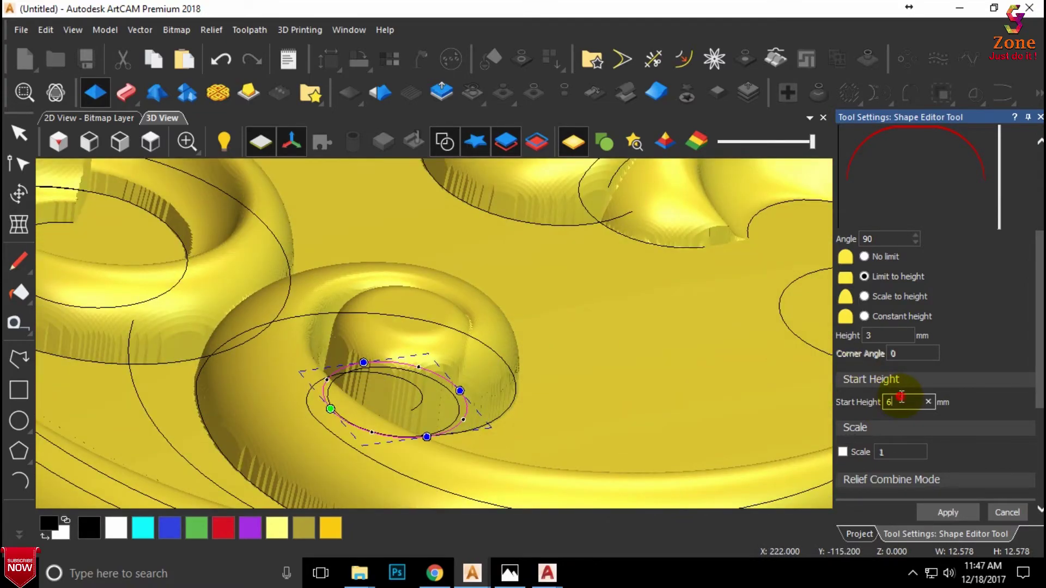
pyautogui.press('Return')
pyautogui.moveTo(555, 370)
pyautogui.mouseDown()
pyautogui.moveTo(403, 427)
pyautogui.moveTo(430, 453)
pyautogui.moveTo(753, 391)
pyautogui.moveTo(731, 426)
pyautogui.moveTo(376, 417)
pyautogui.moveTo(460, 382)
pyautogui.moveTo(502, 378)
pyautogui.mouseUp()
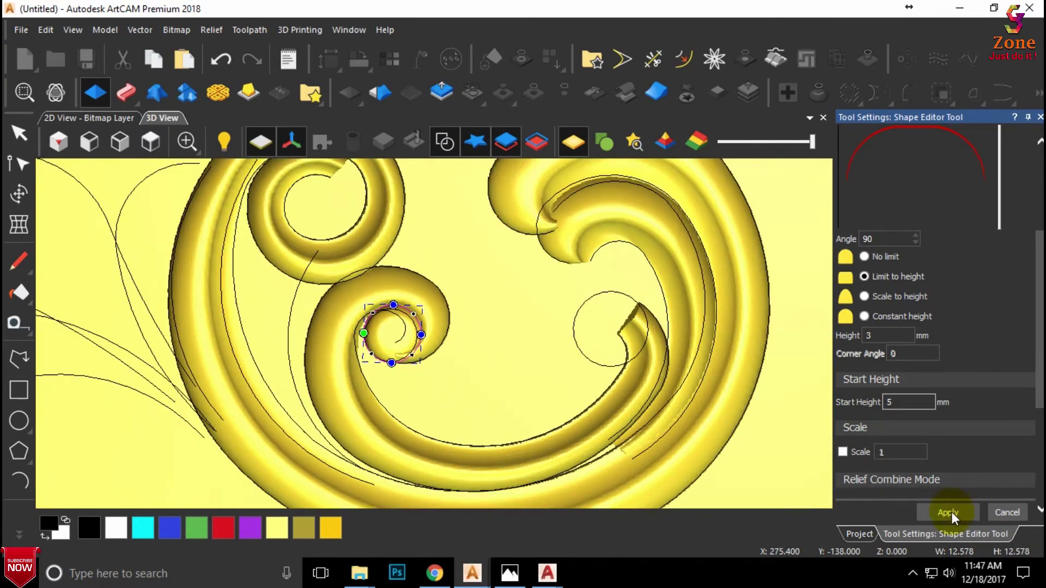
# Step: Apply the 90° dome to the small spiral circle and refit the view on the carving
pyautogui.click(999, 514)
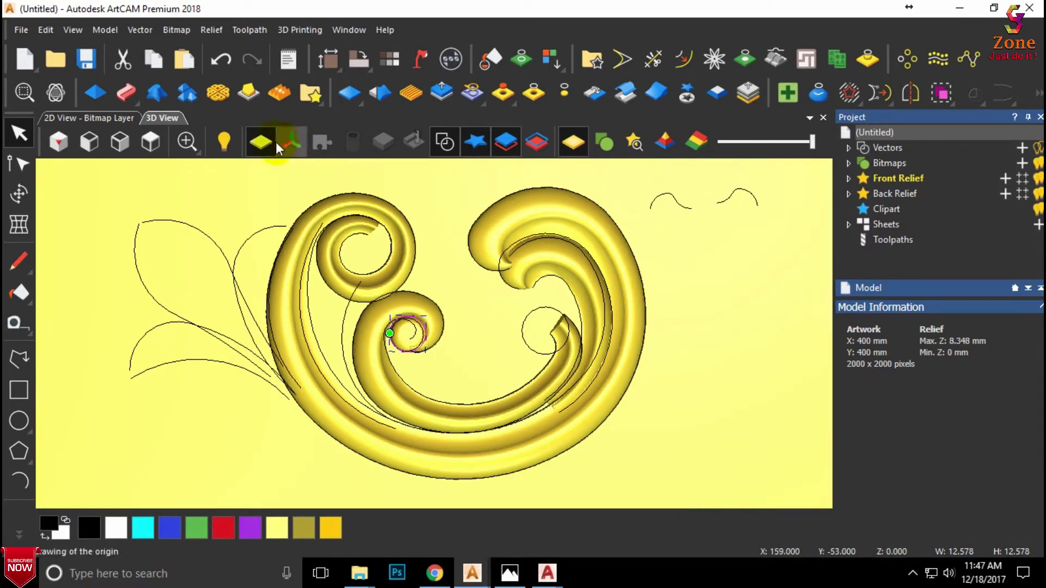
pyautogui.click(150, 141)
pyautogui.scroll(5, 390, 294)
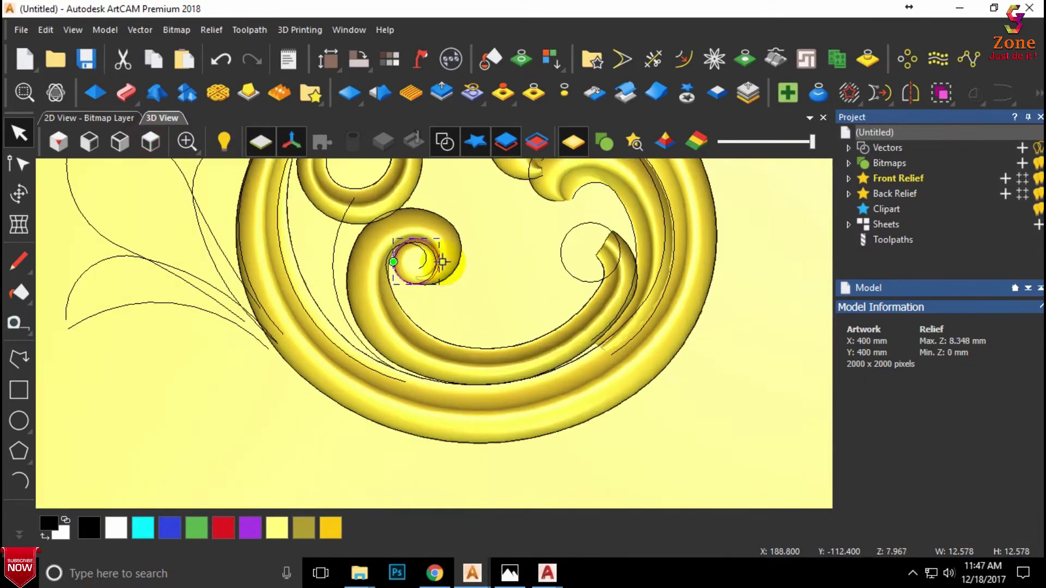
pyautogui.scroll(1, 442, 262)
pyautogui.scroll(-3, 439, 261)
pyautogui.scroll(2, 484, 261)
pyautogui.scroll(-2, 485, 262)
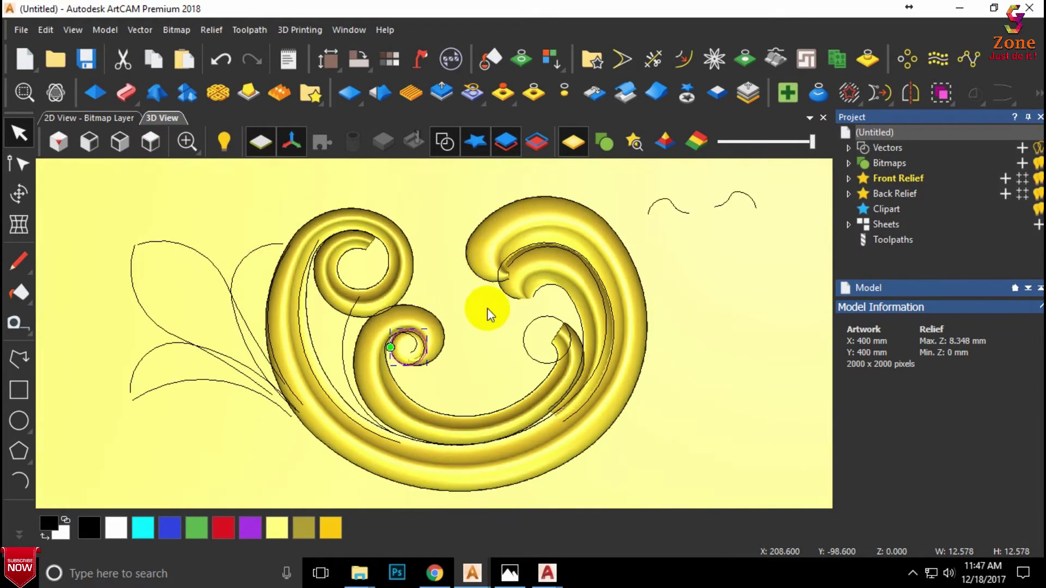
pyautogui.click(487, 308)
pyautogui.scroll(2, 534, 340)
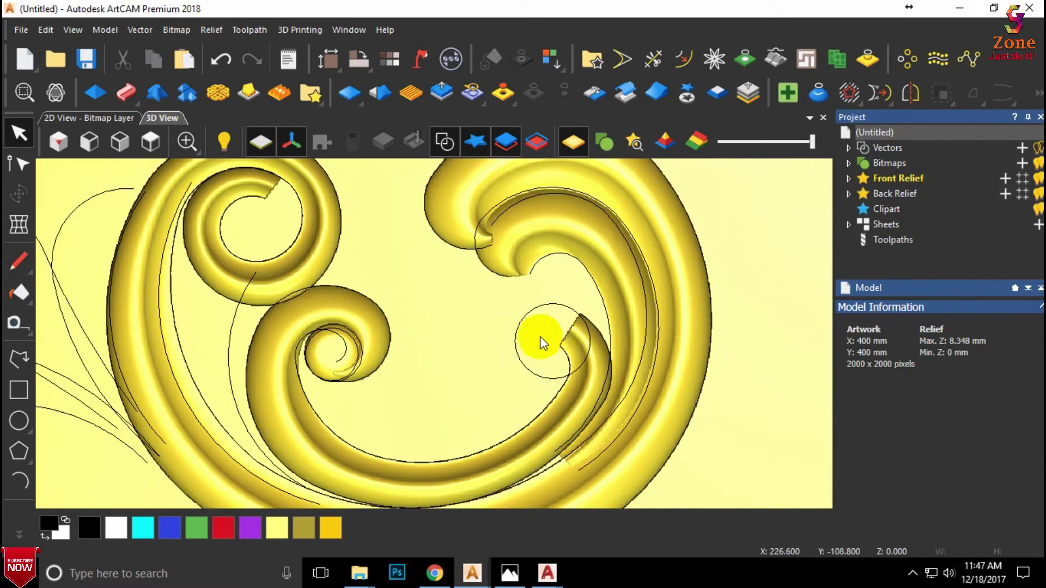
pyautogui.click(579, 316)
# Step: Draw a new circle over the right scroll's cut-off tip and shrink it to about 16.3 mm
pyautogui.click(19, 420)
pyautogui.scroll(2, 550, 333)
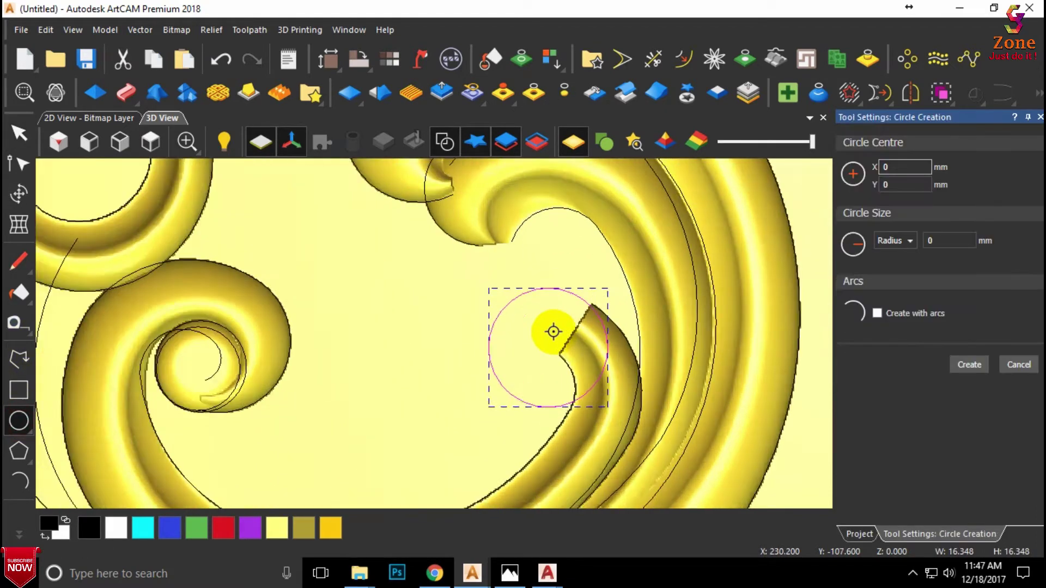
pyautogui.scroll(1, 548, 349)
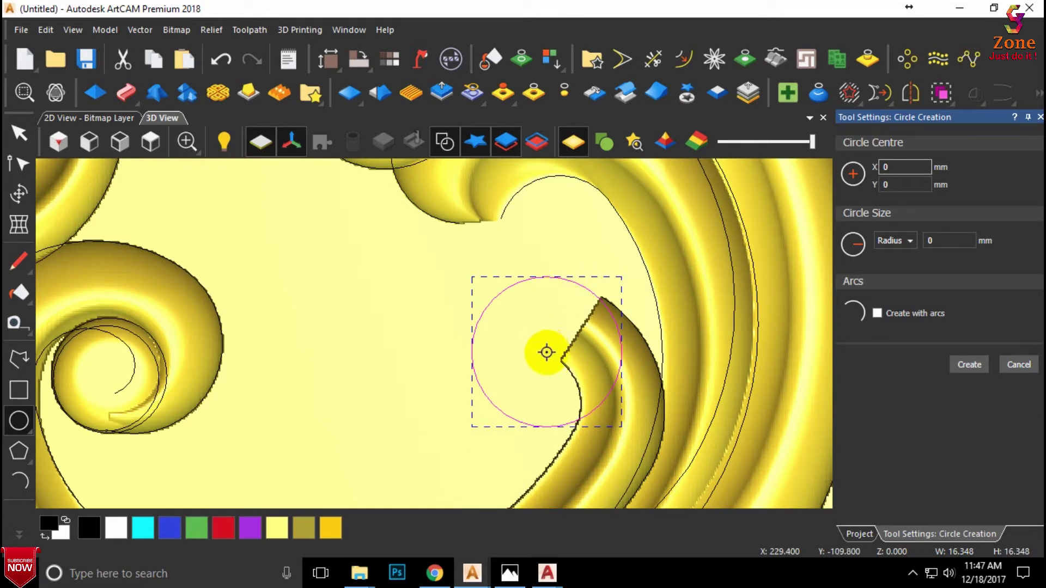
pyautogui.moveTo(546, 352)
pyautogui.mouseDown()
pyautogui.moveTo(602, 425)
pyautogui.moveTo(594, 413)
pyautogui.mouseUp()
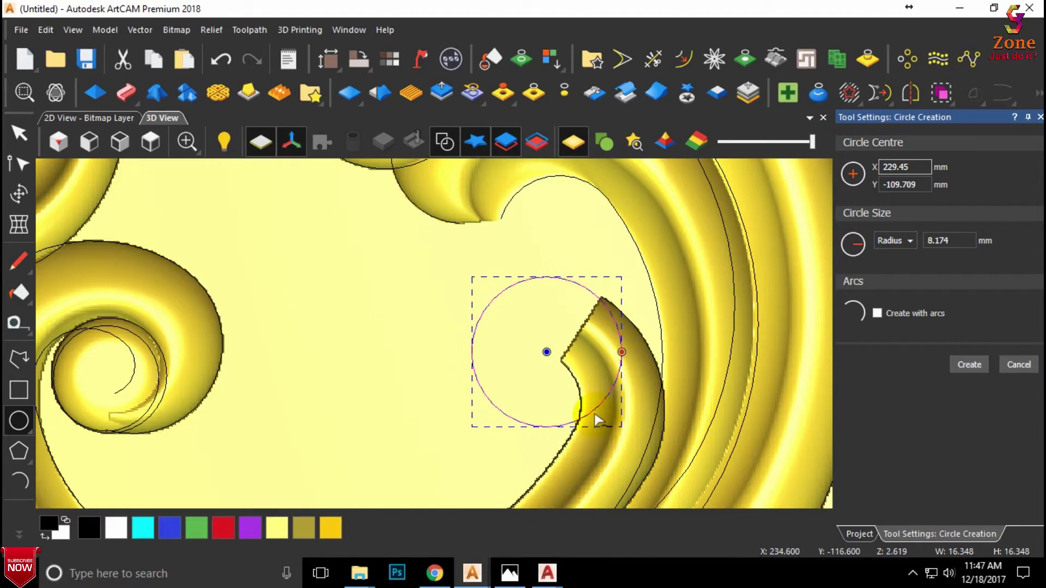
pyautogui.click(595, 416)
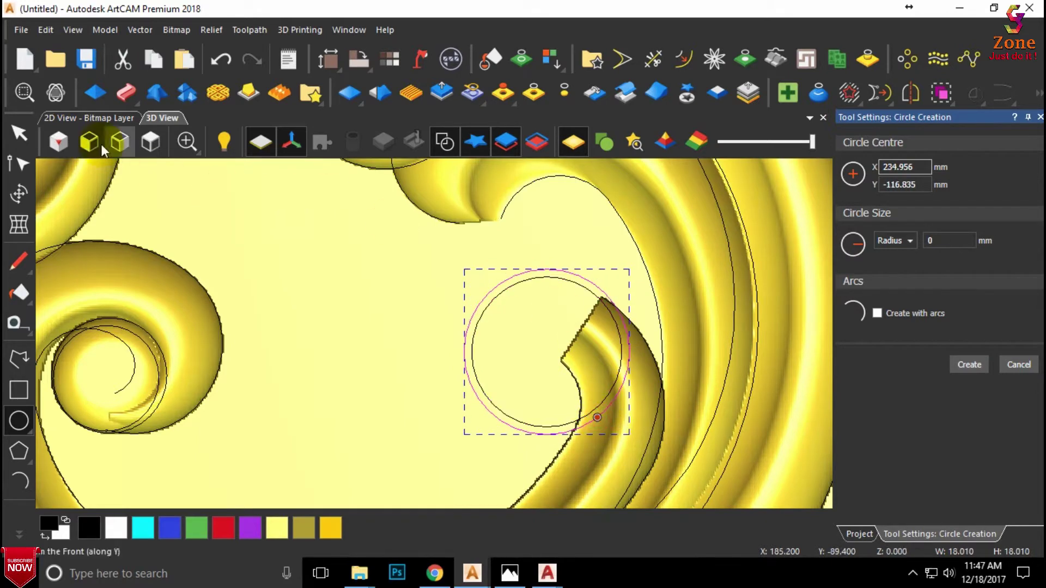
pyautogui.click(22, 131)
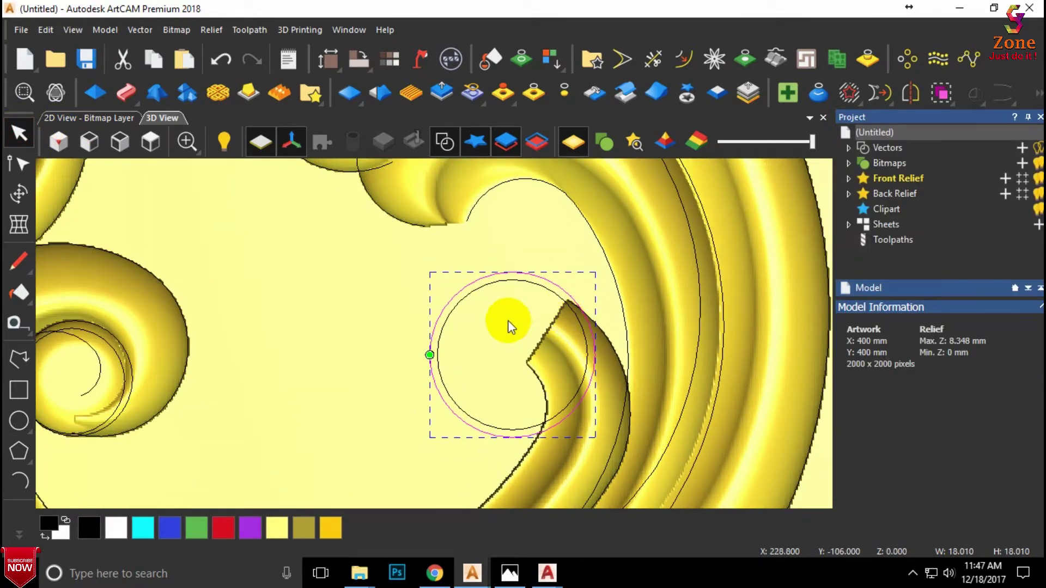
pyautogui.click(521, 321)
pyautogui.click(579, 305)
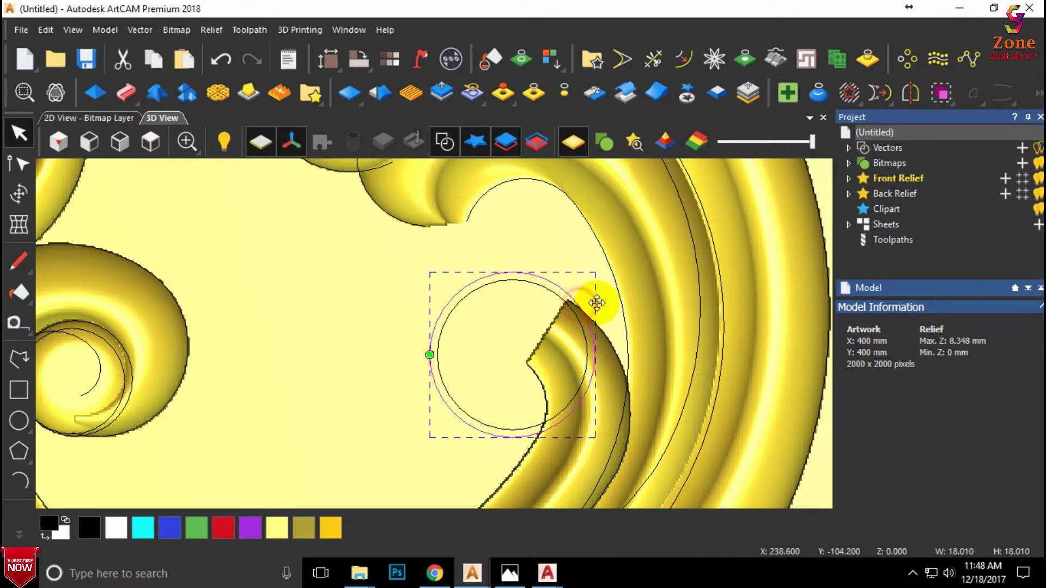
pyautogui.moveTo(596, 303); pyautogui.dragTo(579, 315)
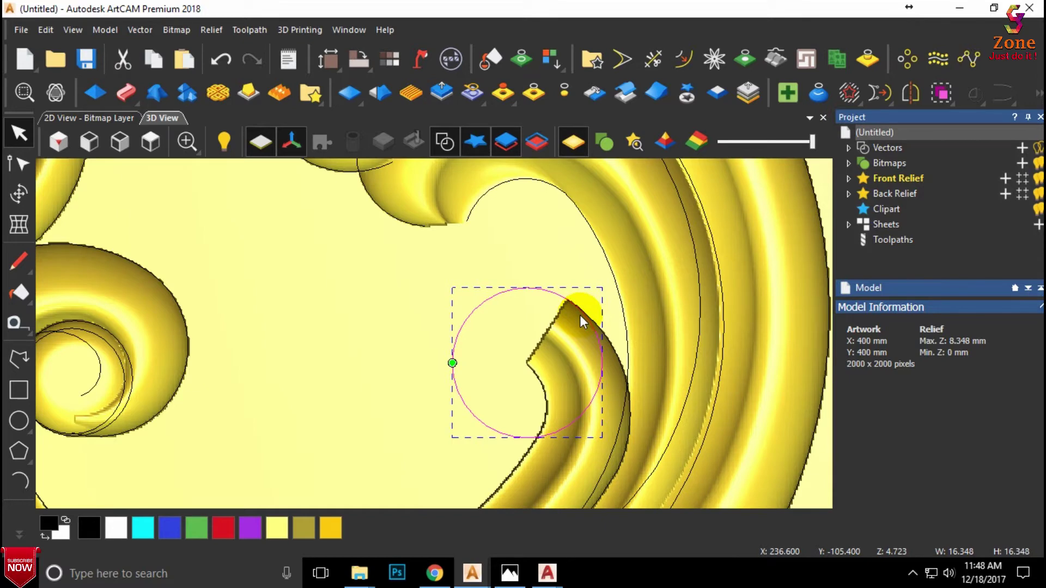
# Step: Give the right scroll's circle a Round profile at 90° with Limit to height chosen
pyautogui.click(95, 92)
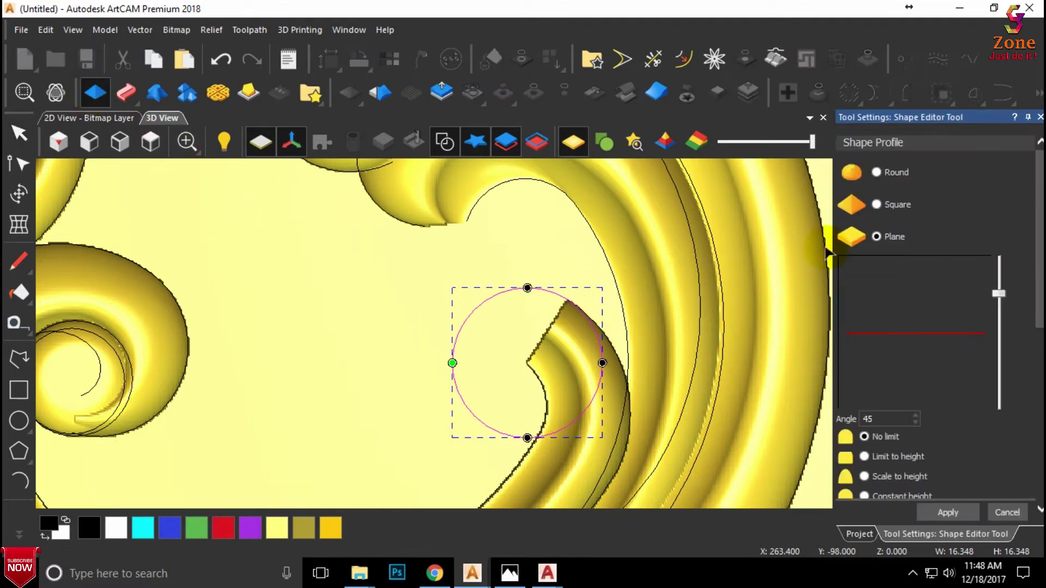
pyautogui.click(874, 172)
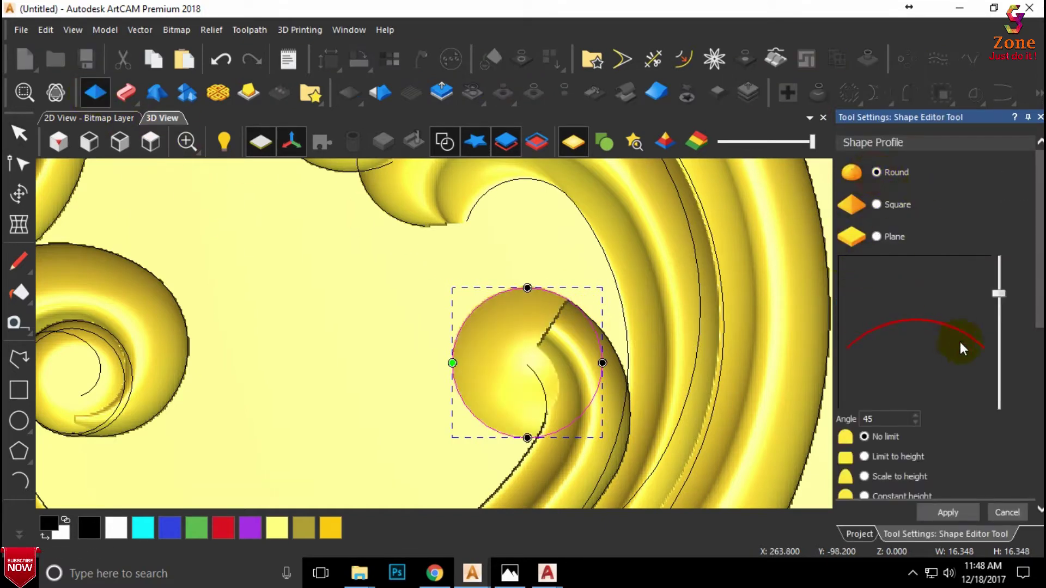
pyautogui.moveTo(1000, 291); pyautogui.dragTo(997, 230)
pyautogui.scroll(-3, 891, 426)
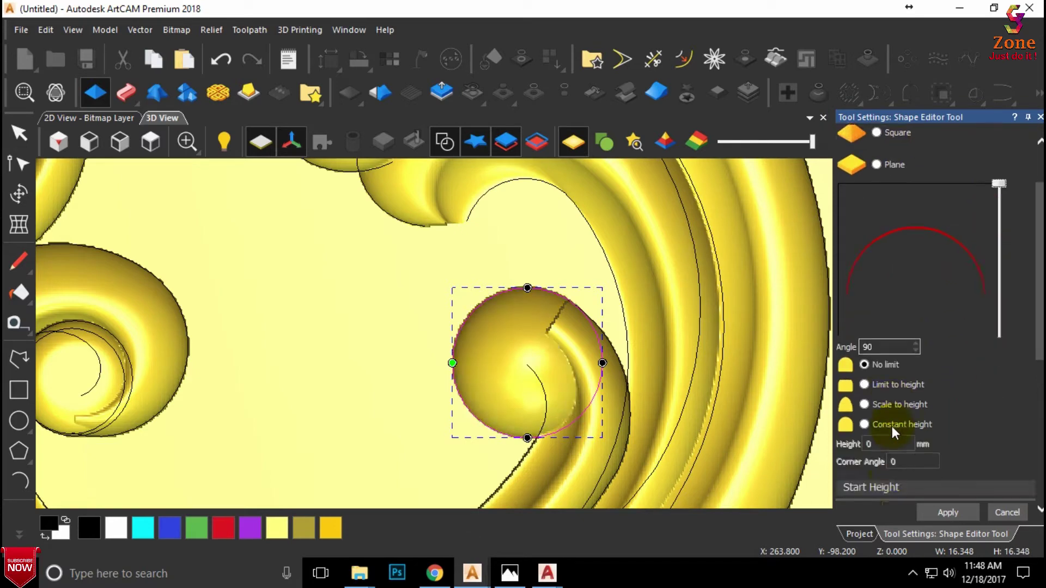
pyautogui.click(864, 356)
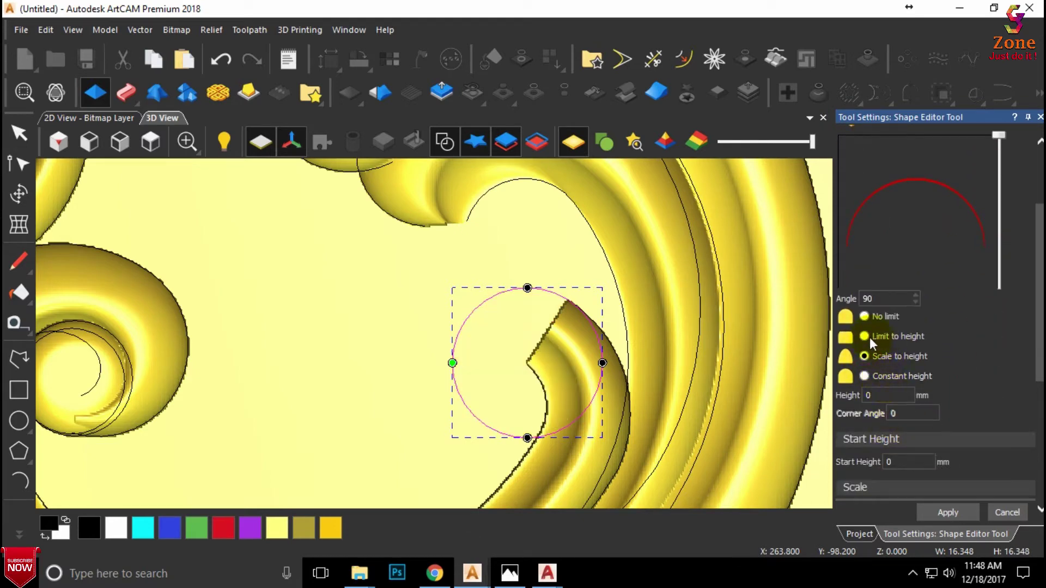
pyautogui.click(869, 340)
pyautogui.doubleClick(882, 395)
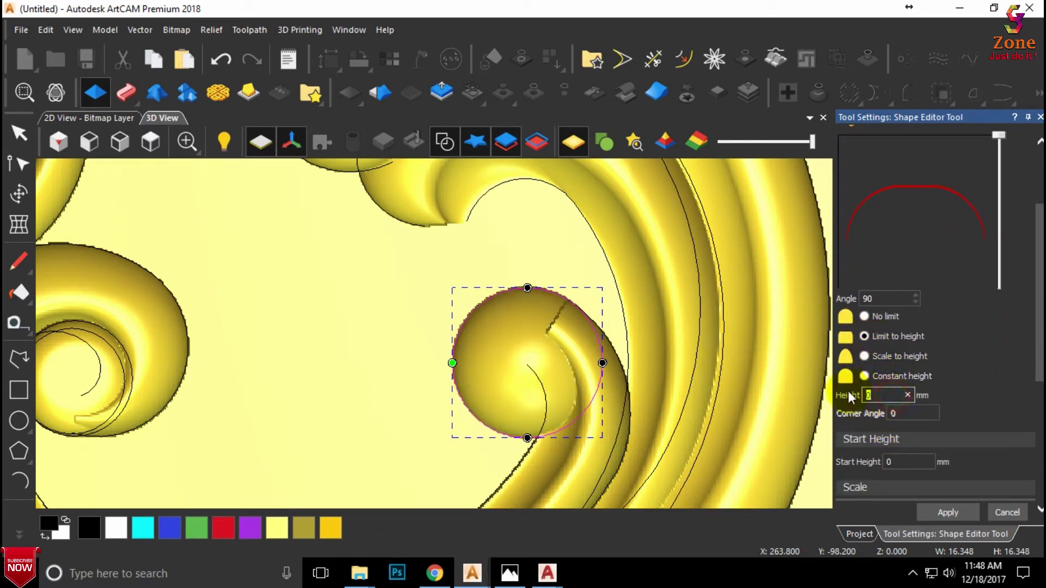
pyautogui.write('5')
# Step: Enter a 5 mm height limit and 4 mm Start Height, check the dome in 3D, and apply
pyautogui.moveTo(596, 370); pyautogui.dragTo(558, 362, button='middle')
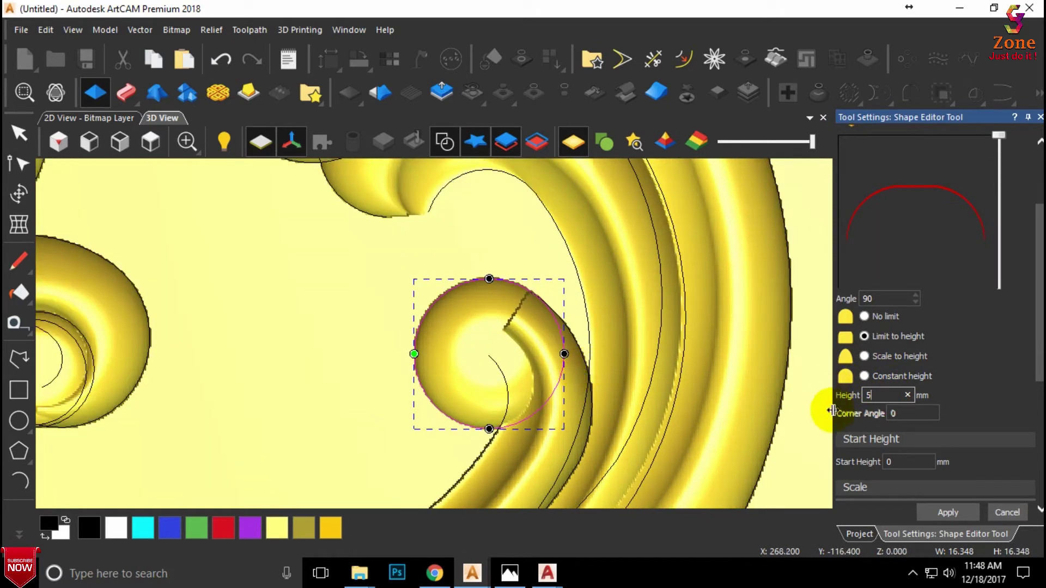
pyautogui.scroll(-2, 902, 405)
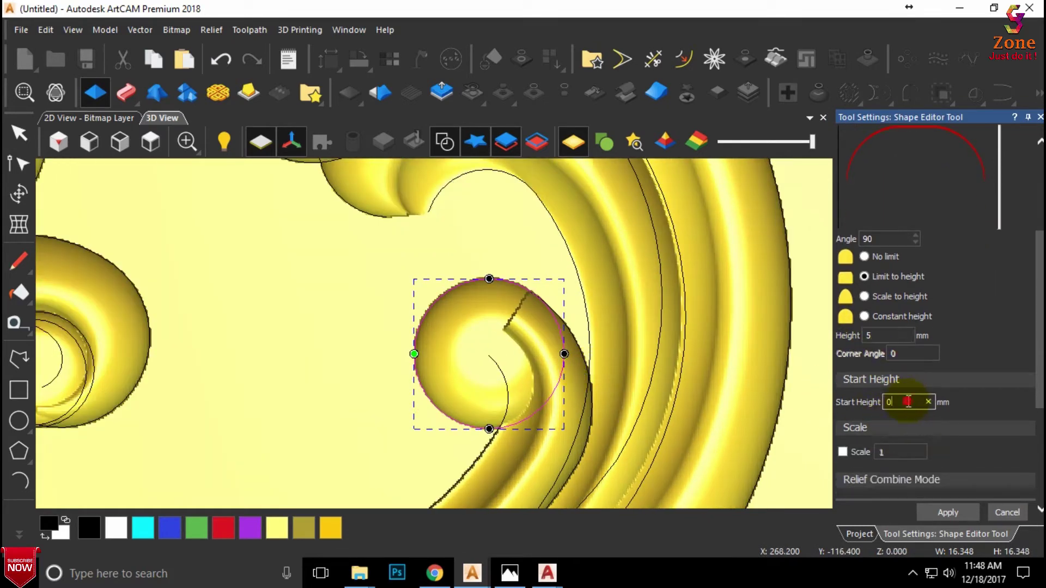
pyautogui.doubleClick(908, 401)
pyautogui.write('6')
pyautogui.moveTo(577, 366)
pyautogui.mouseDown(button='middle')
pyautogui.moveTo(532, 362)
pyautogui.moveTo(486, 245)
pyautogui.moveTo(492, 289)
pyautogui.moveTo(523, 316)
pyautogui.mouseUp(button='middle')
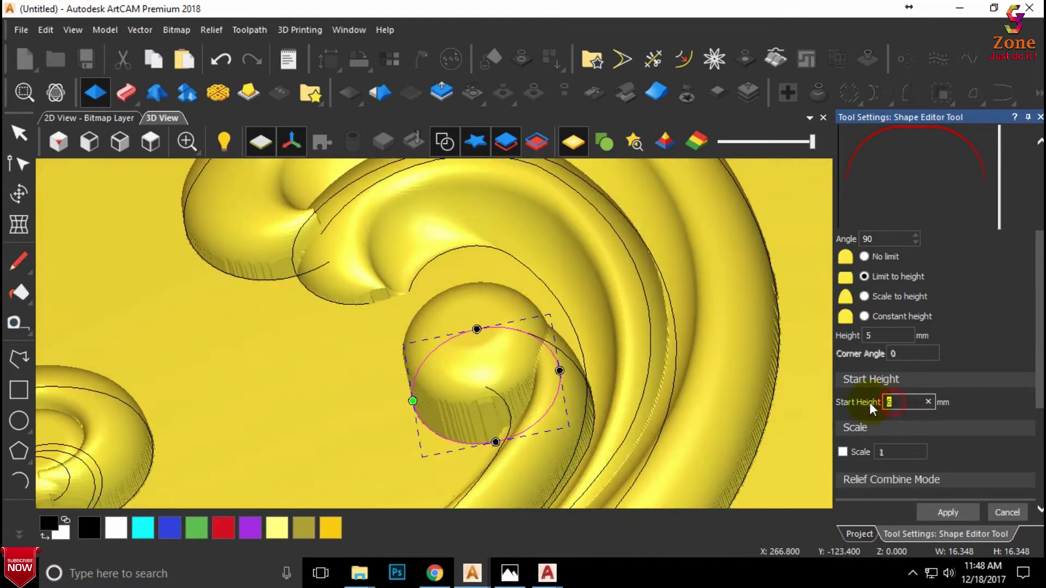
pyautogui.write('5')
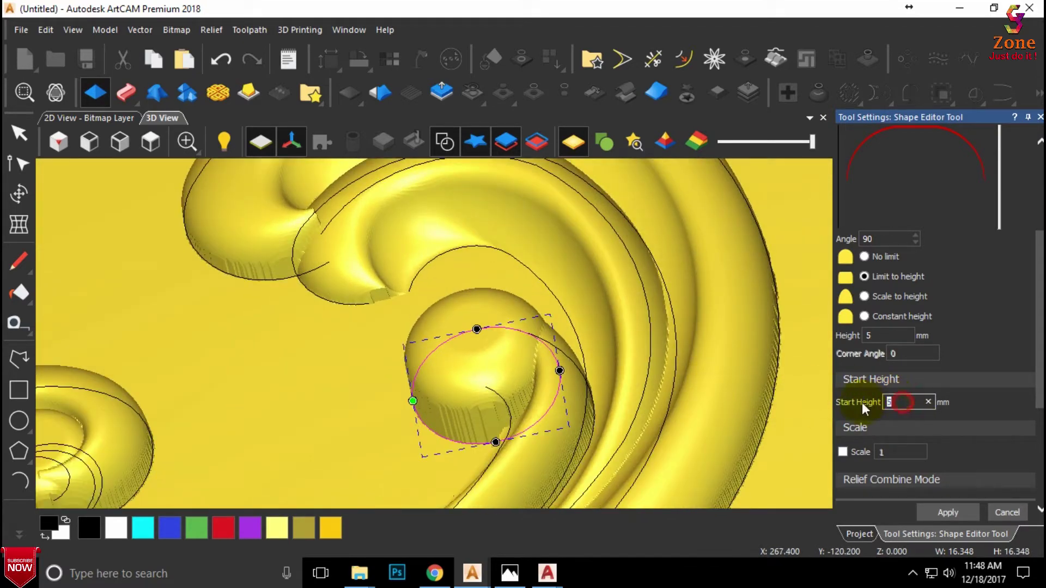
pyautogui.write('4')
pyautogui.moveTo(603, 357)
pyautogui.mouseDown(button='middle')
pyautogui.moveTo(557, 385)
pyautogui.moveTo(691, 314)
pyautogui.moveTo(707, 320)
pyautogui.moveTo(670, 243)
pyautogui.moveTo(726, 204)
pyautogui.moveTo(739, 294)
pyautogui.mouseUp(button='middle')
pyautogui.press('0')
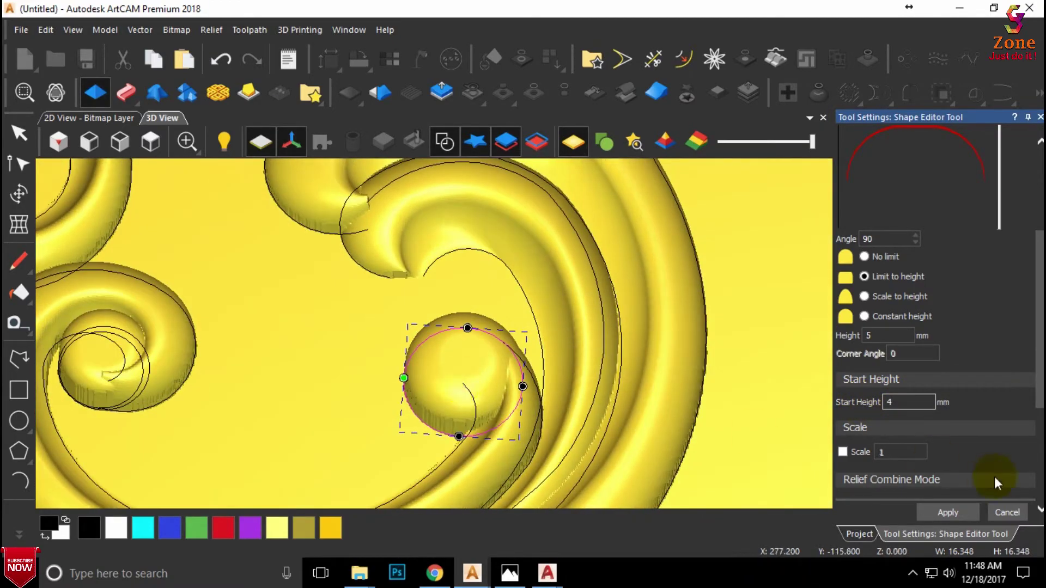
pyautogui.click(1008, 512)
# Step: Hide the vector outlines, fit and zoom onto the upper-left spiral, then show the outlines again
pyautogui.scroll(-5, 467, 292)
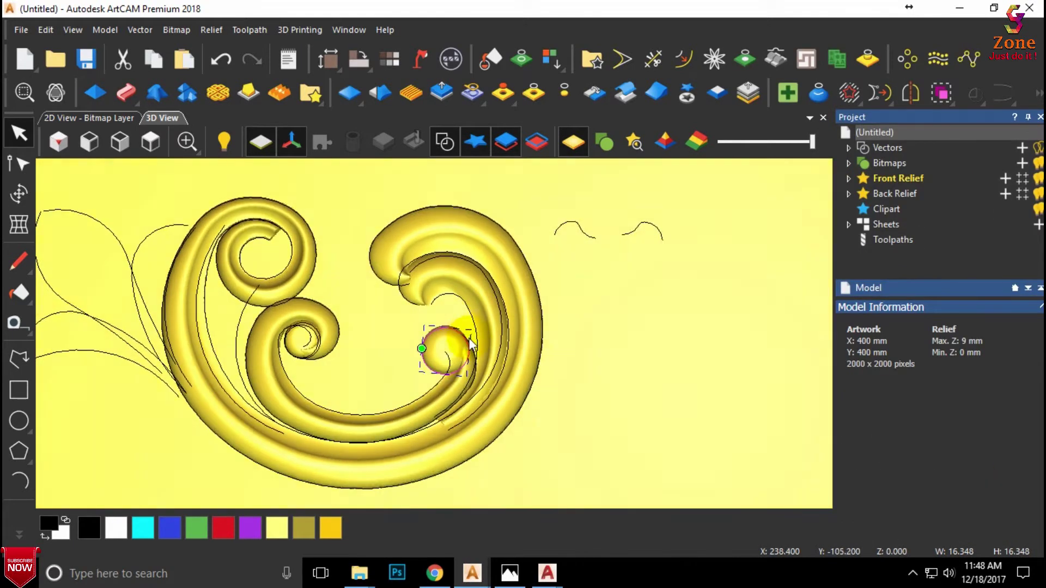
pyautogui.click(445, 142)
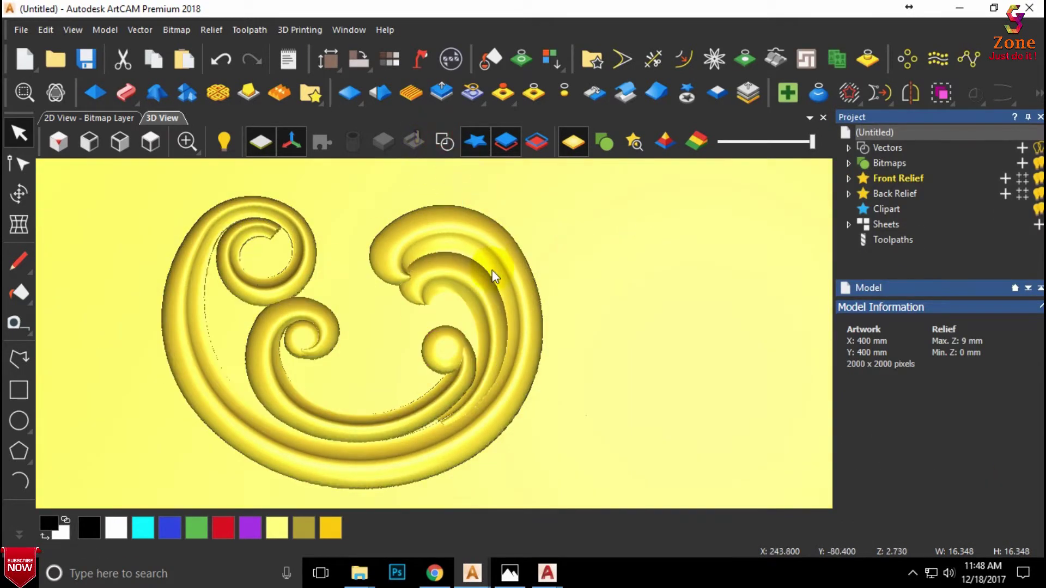
pyautogui.scroll(-3, 491, 272)
pyautogui.click(150, 143)
pyautogui.scroll(2, 415, 252)
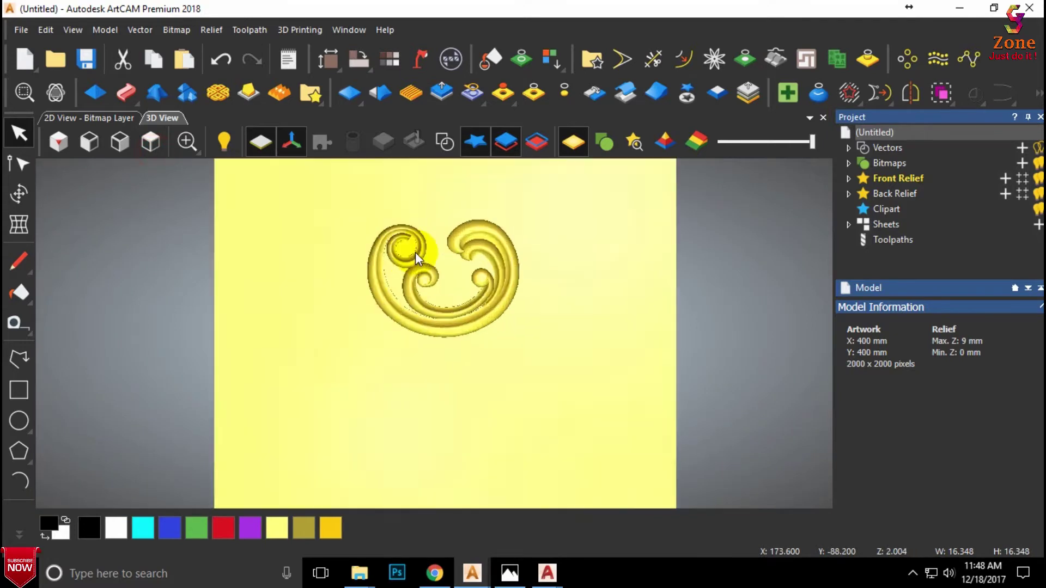
pyautogui.scroll(2, 416, 253)
pyautogui.scroll(2, 408, 239)
pyautogui.scroll(1, 402, 223)
pyautogui.scroll(1, 397, 224)
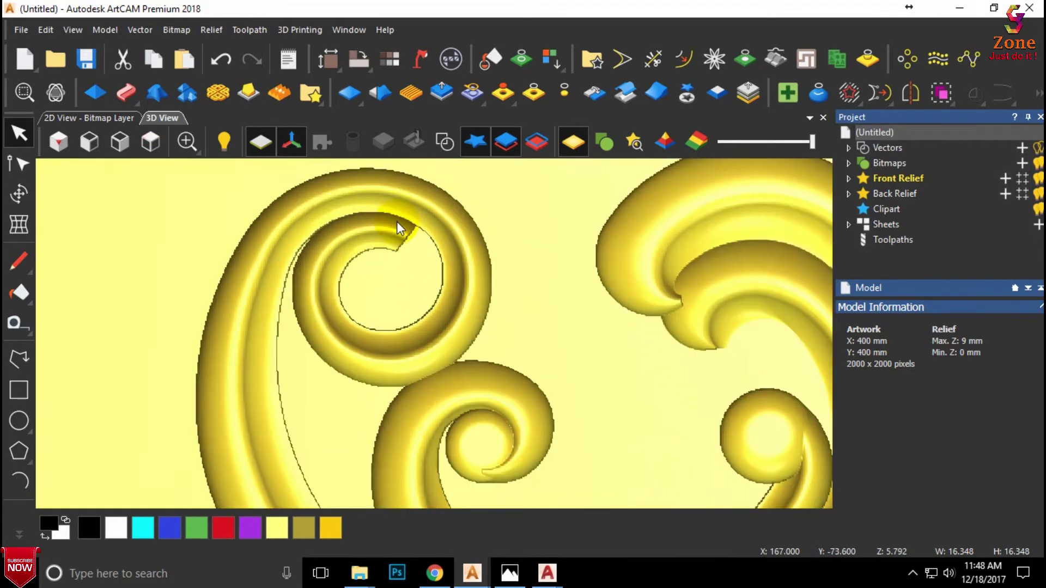
pyautogui.click(445, 142)
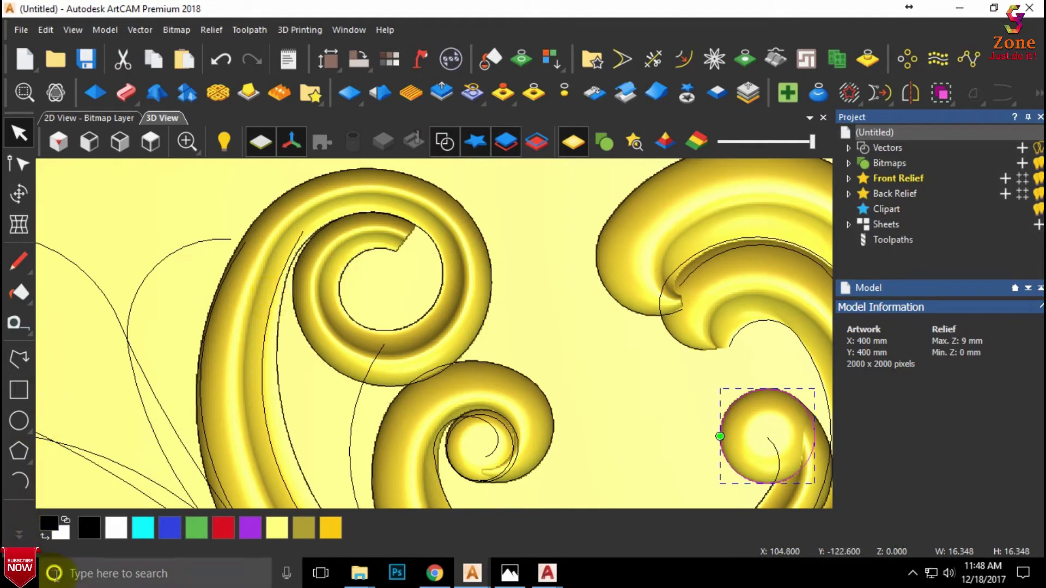
# Step: Draw a circle about 20.9 mm across in the upper-left spiral's eye and nudge it upward
pyautogui.click(19, 421)
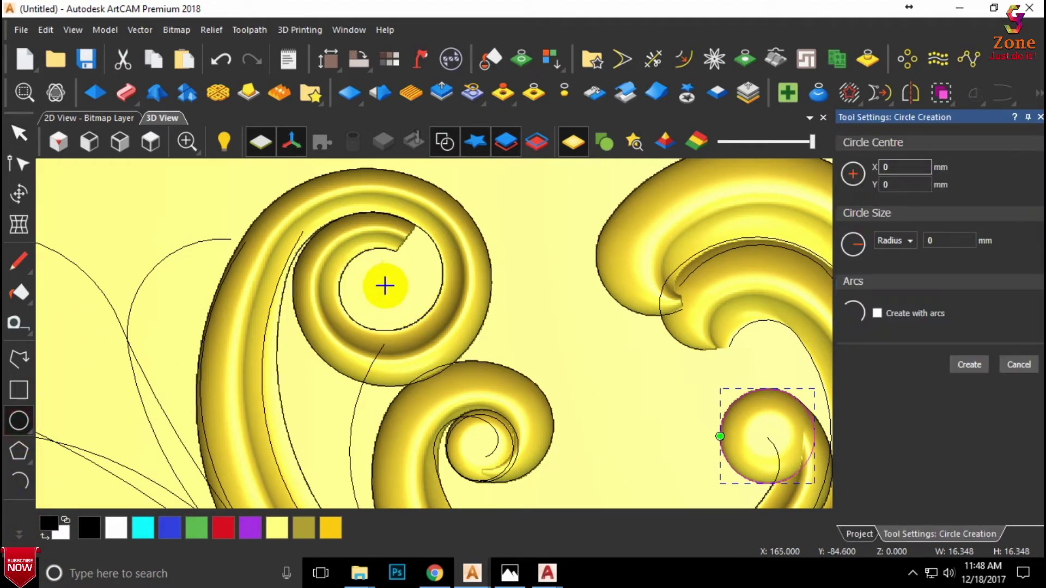
pyautogui.moveTo(384, 285); pyautogui.dragTo(421, 338)
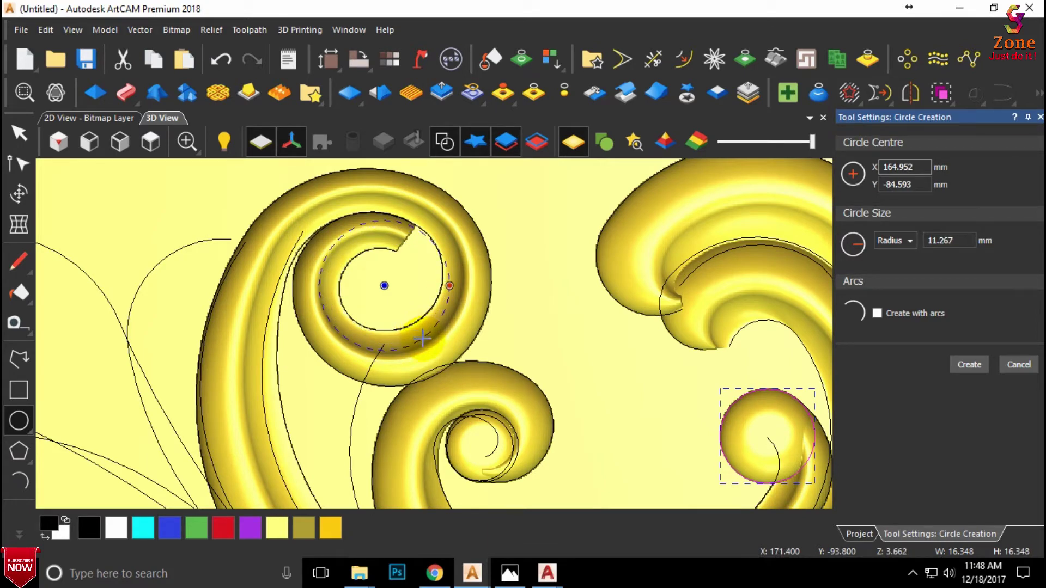
pyautogui.moveTo(422, 339); pyautogui.dragTo(419, 335)
pyautogui.click(1019, 365)
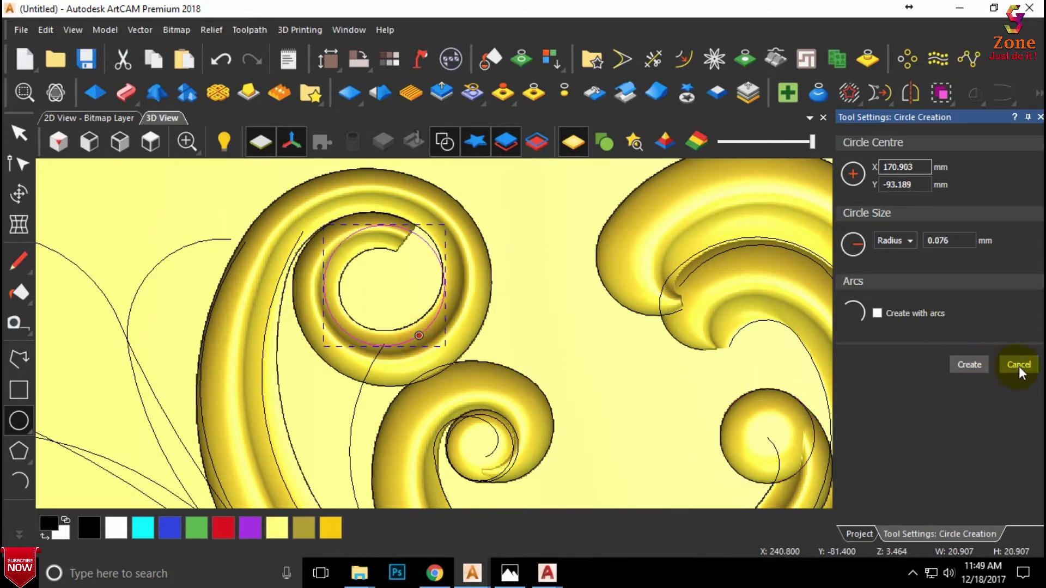
pyautogui.moveTo(423, 259); pyautogui.dragTo(425, 249)
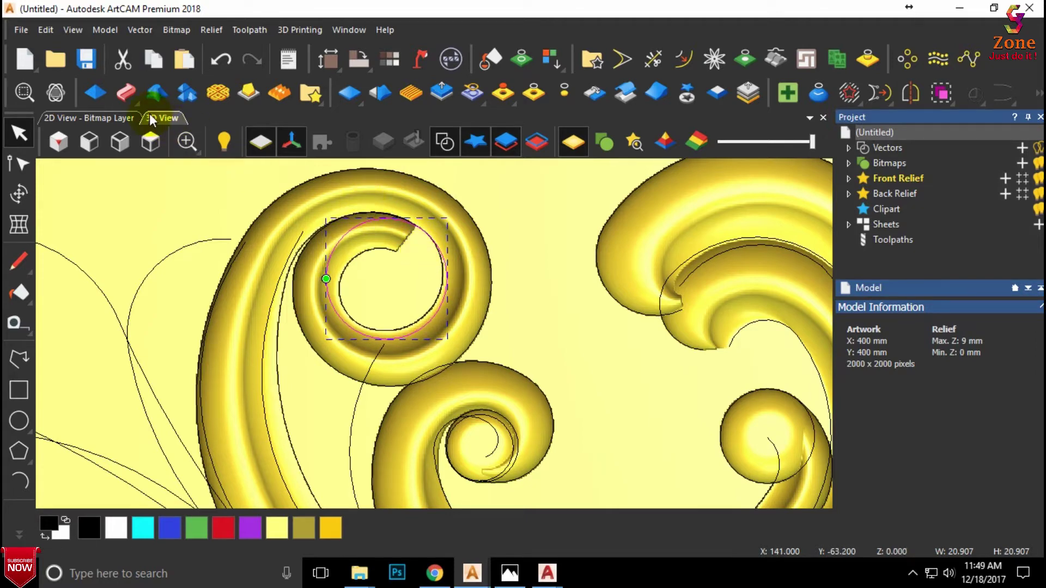
# Step: Give the upper-left spiral's circle a Round 90° profile limited to 5 mm height
pyautogui.click(95, 92)
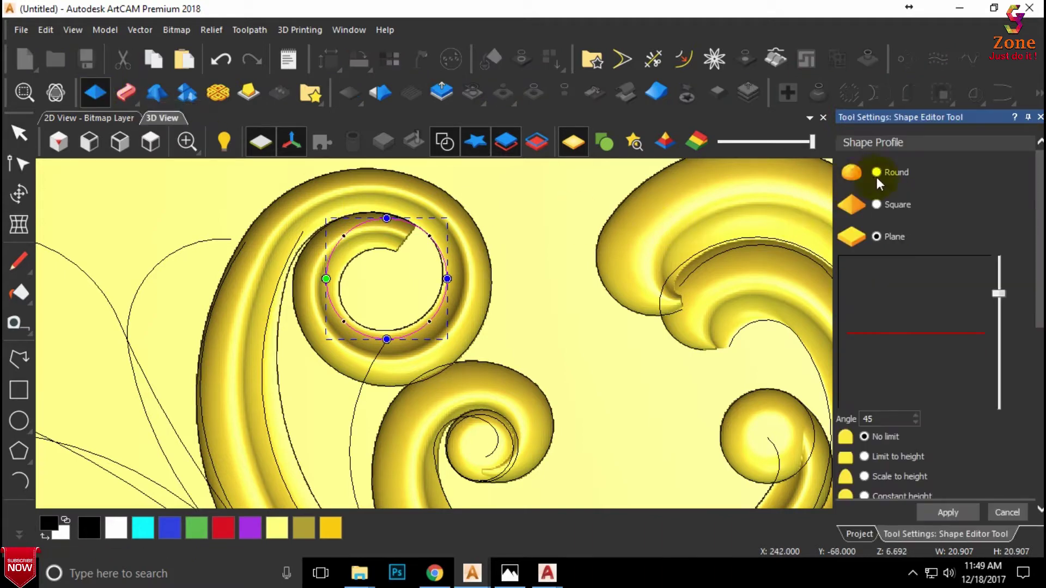
pyautogui.click(884, 173)
pyautogui.moveTo(1000, 258); pyautogui.dragTo(999, 231)
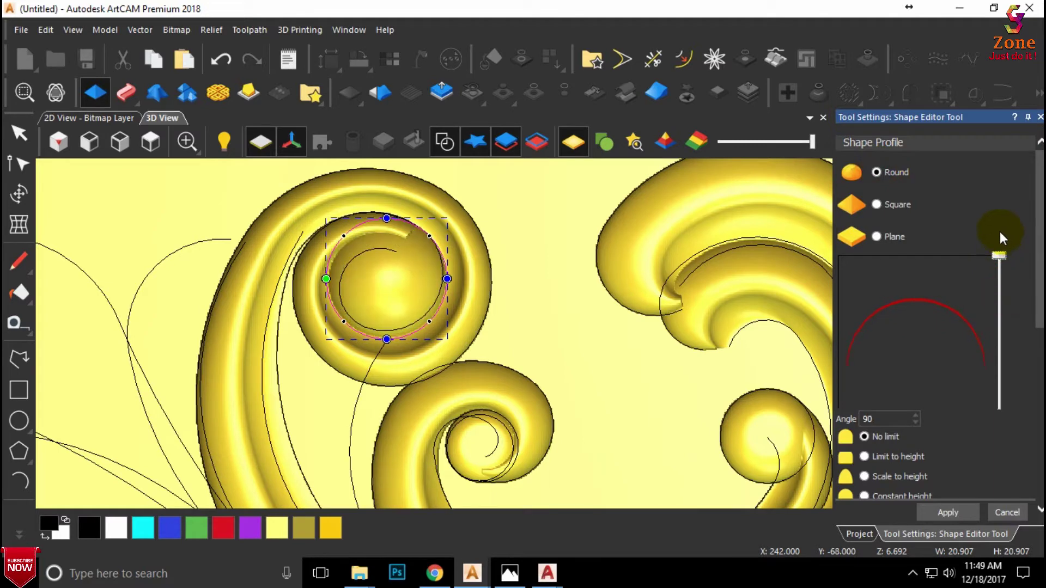
pyautogui.scroll(-1, 852, 388)
pyautogui.click(864, 397)
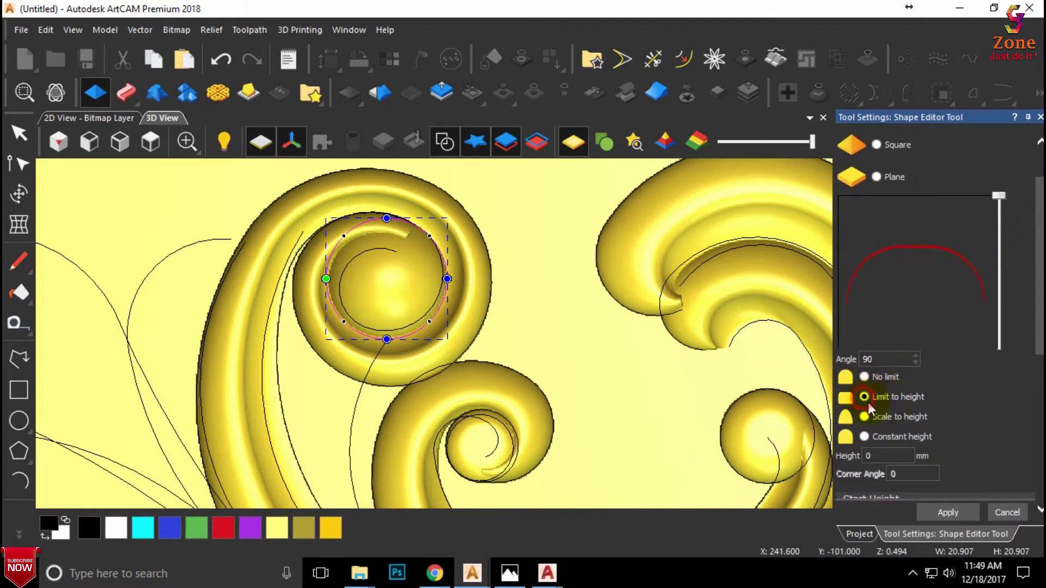
pyautogui.write('5')
pyautogui.press('Return')
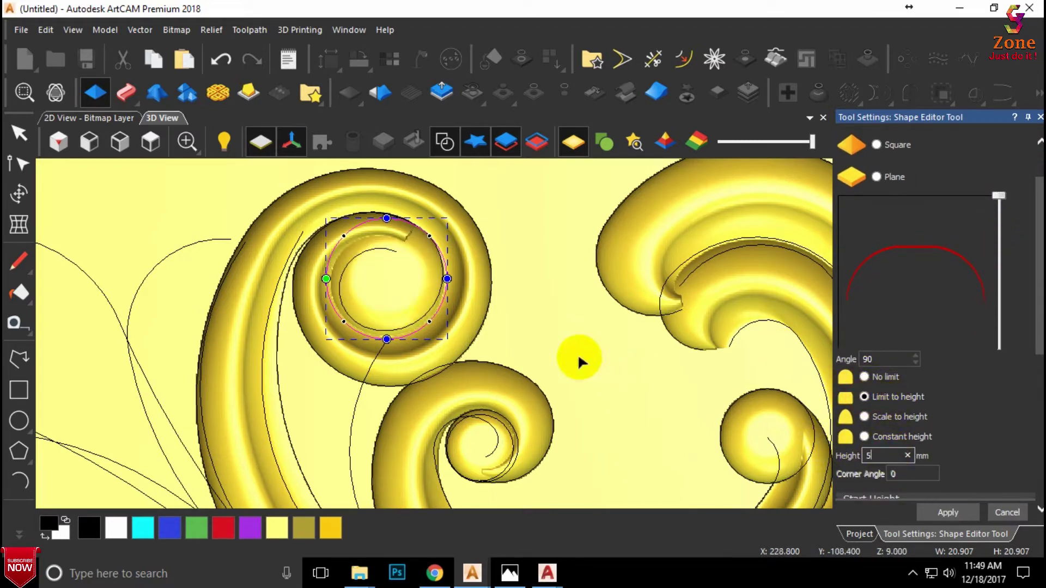
pyautogui.moveTo(384, 289); pyautogui.dragTo(409, 175, button='middle')
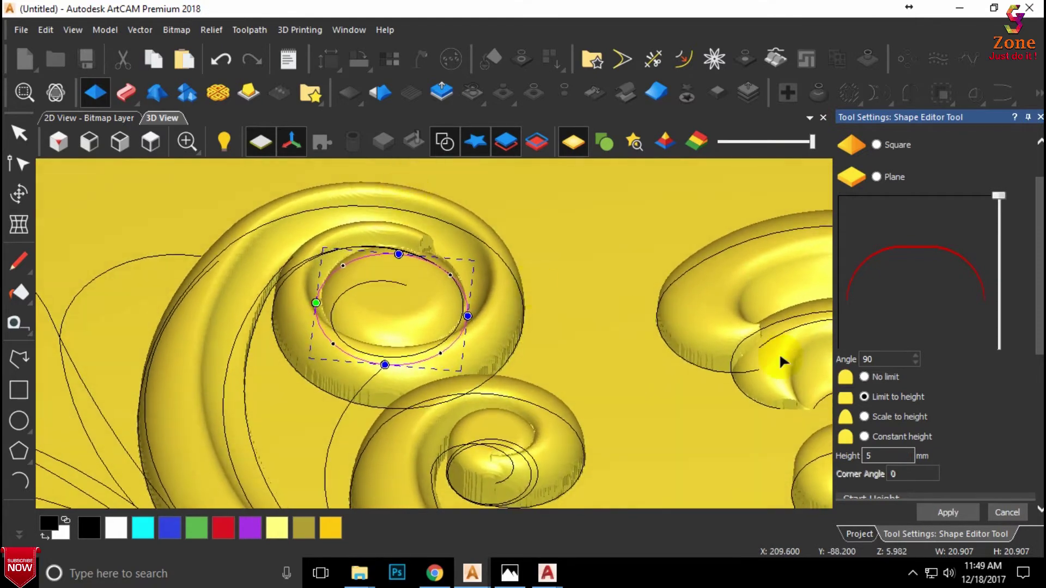
pyautogui.scroll(-2, 926, 408)
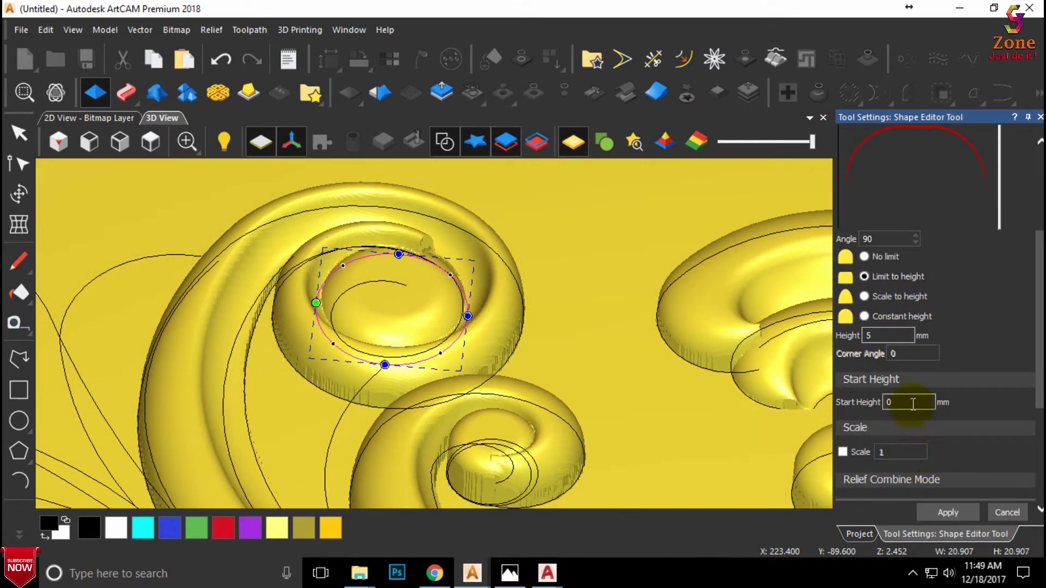
# Step: Set a 3 mm Start Height, apply the dome, and view the relief from directly above
pyautogui.write('10')
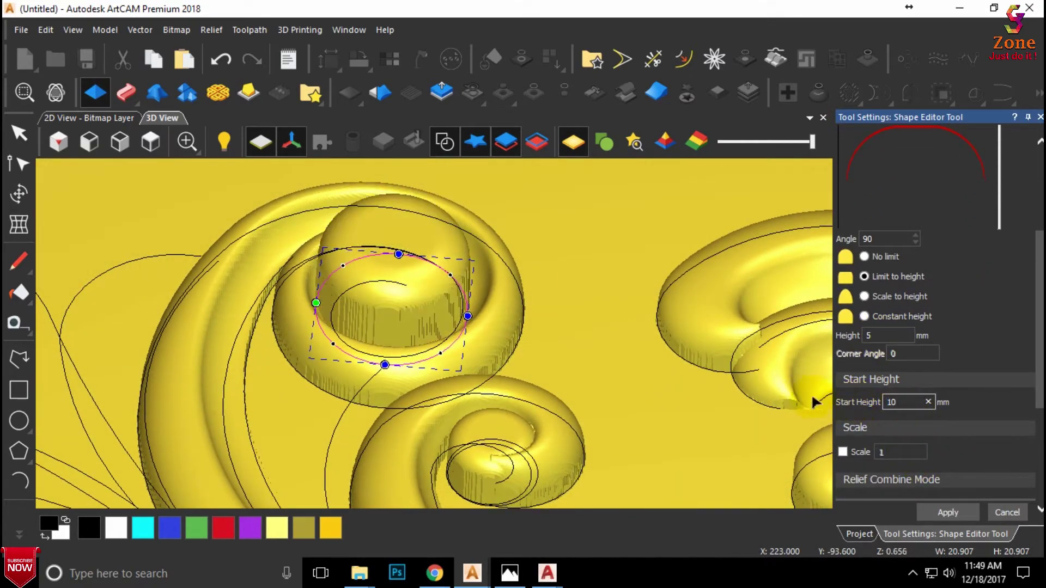
pyautogui.write('5')
pyautogui.doubleClick(905, 401)
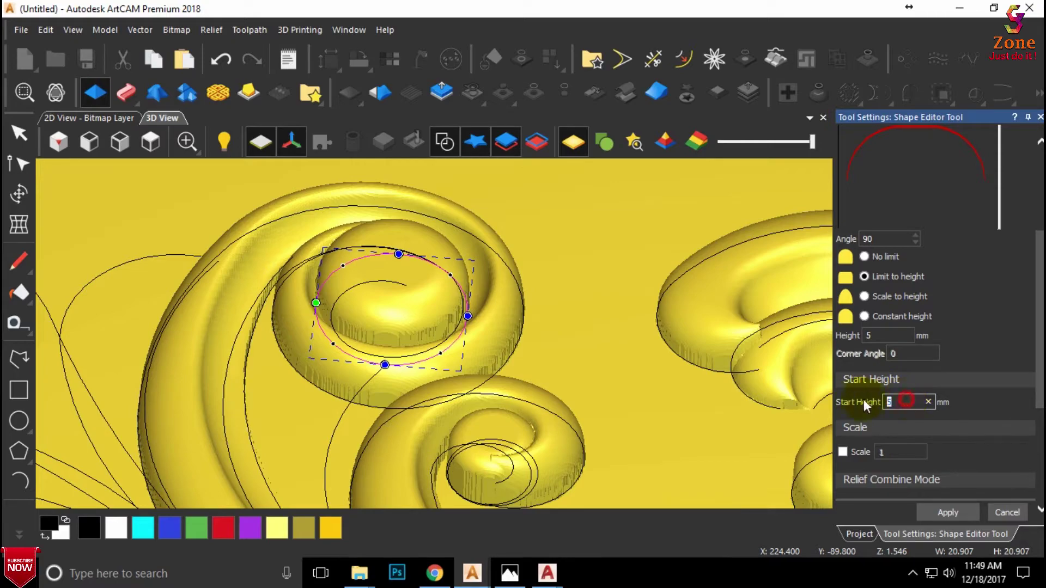
pyautogui.write('3')
pyautogui.moveTo(365, 277)
pyautogui.mouseDown()
pyautogui.moveTo(437, 398)
pyautogui.moveTo(502, 348)
pyautogui.moveTo(377, 381)
pyautogui.moveTo(327, 264)
pyautogui.moveTo(327, 356)
pyautogui.mouseUp()
pyautogui.scroll(-5, 414, 327)
pyautogui.moveTo(503, 302)
pyautogui.mouseDown()
pyautogui.moveTo(519, 319)
pyautogui.moveTo(584, 344)
pyautogui.mouseUp()
pyautogui.click(967, 515)
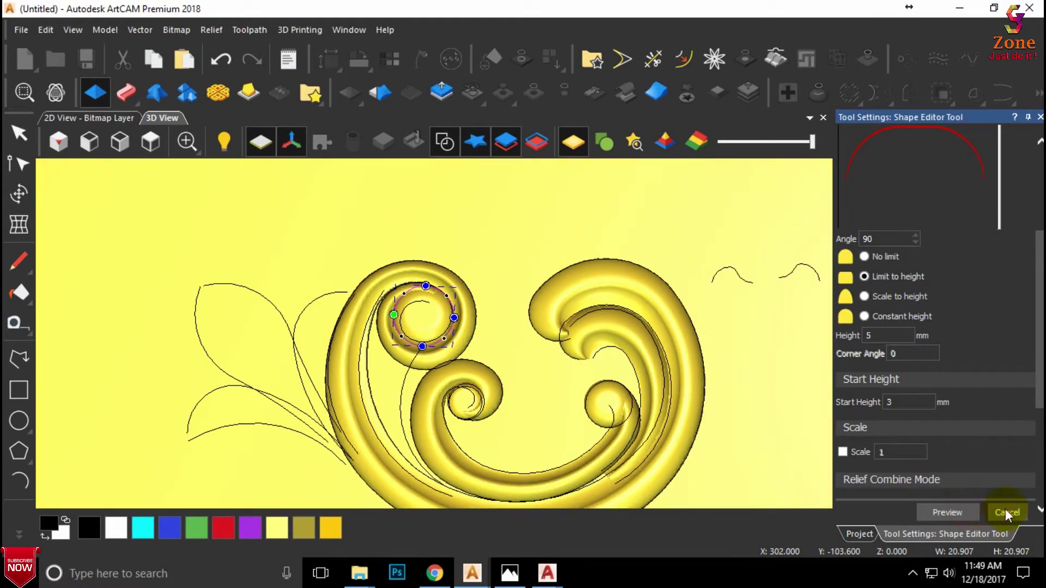
pyautogui.click(1005, 511)
pyautogui.click(149, 141)
# Step: Hide the vector outlines and pick the relief Smoothing brush
pyautogui.scroll(3, 442, 225)
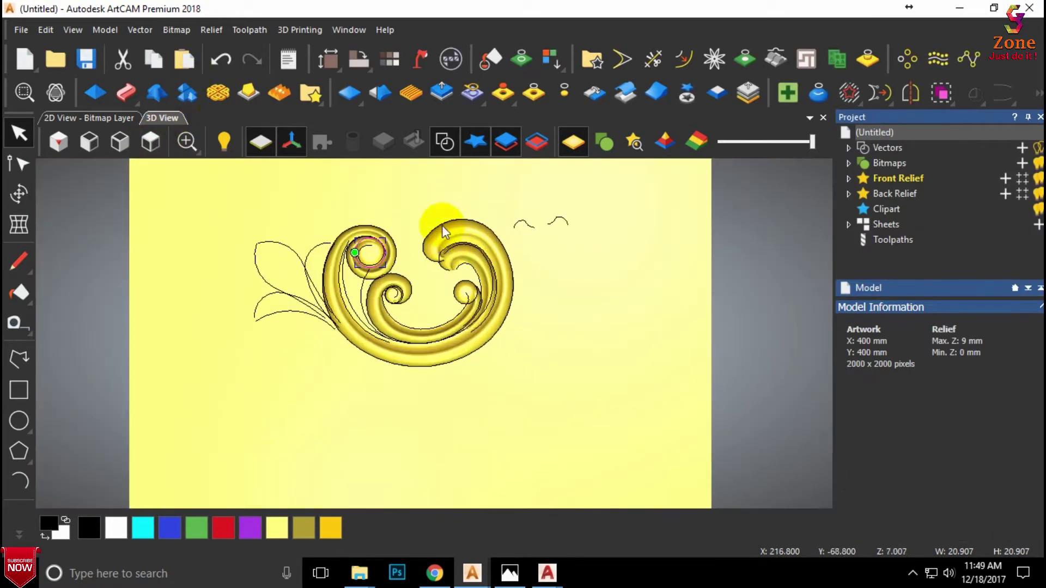
pyautogui.click(444, 141)
pyautogui.scroll(3, 380, 227)
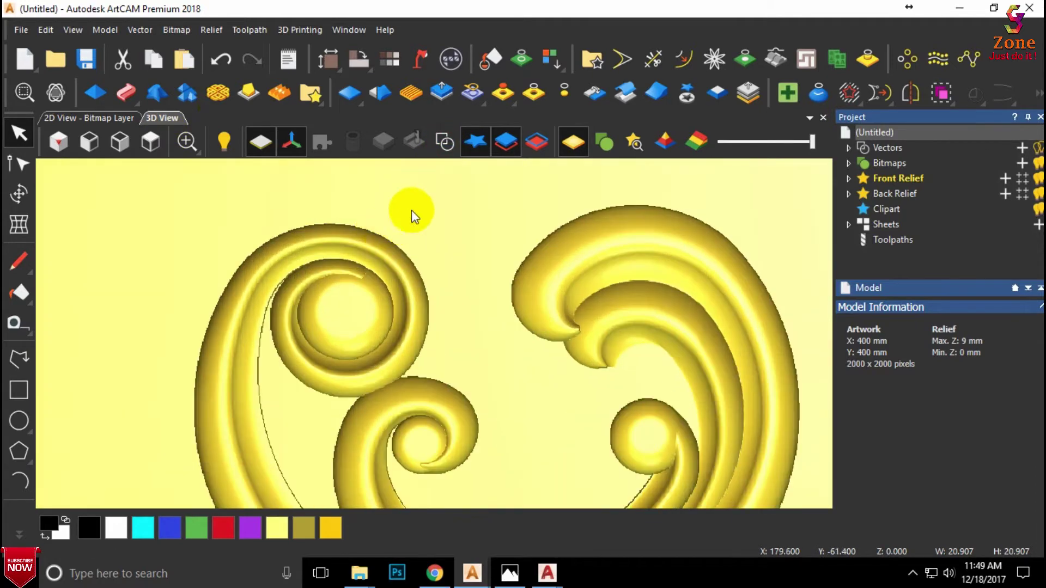
pyautogui.click(19, 533)
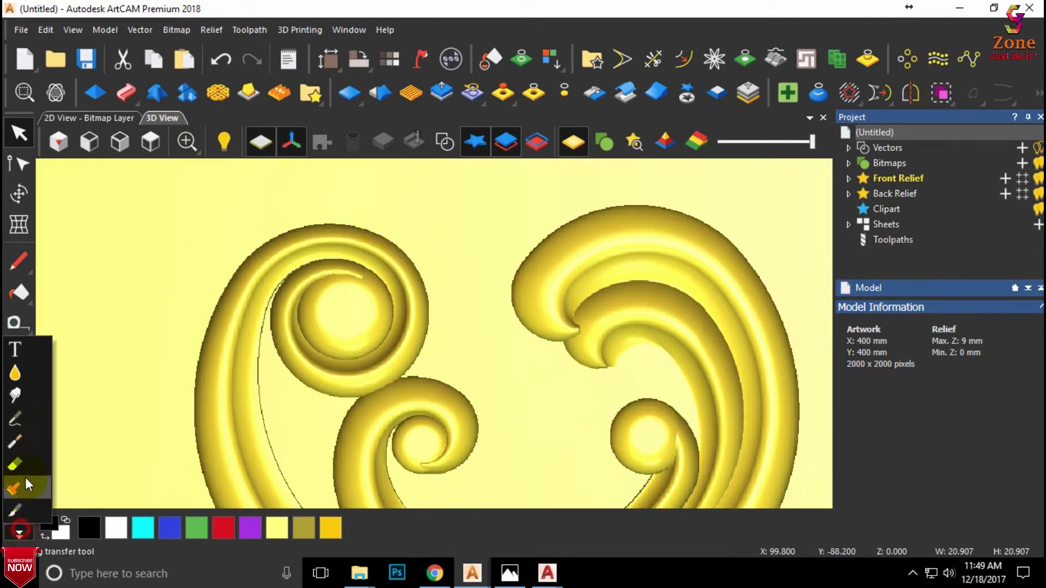
pyautogui.click(25, 374)
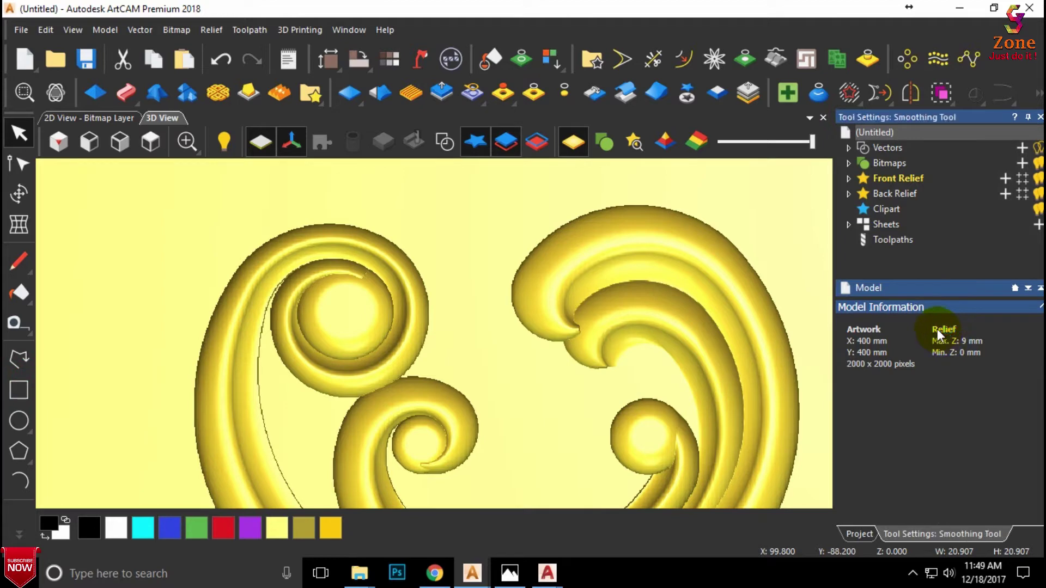
pyautogui.scroll(2, 369, 278)
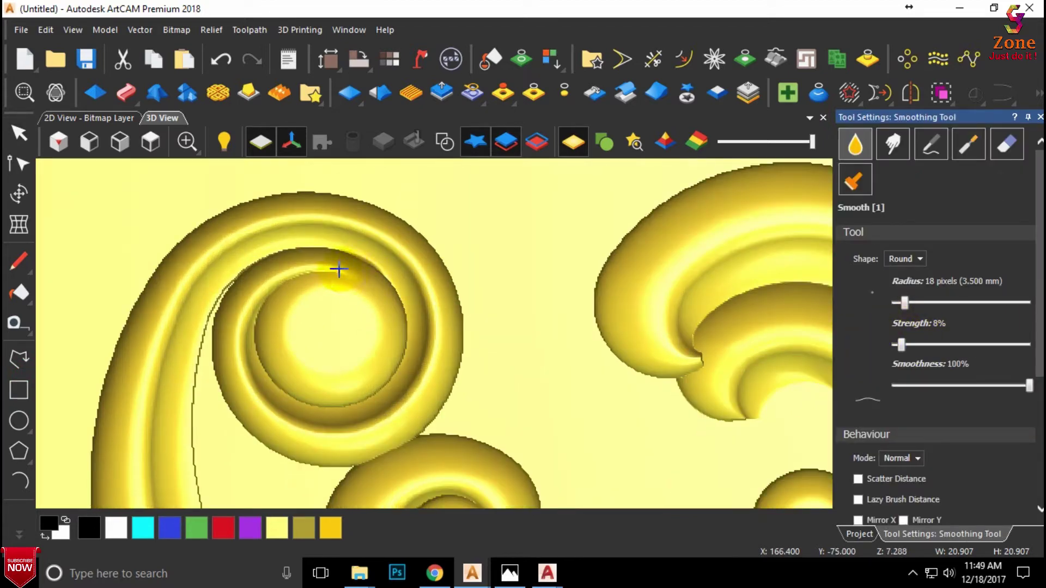
# Step: Smooth the upper spiral's inner ring and the right spiral's upper edge
pyautogui.moveTo(319, 273); pyautogui.dragTo(282, 273)
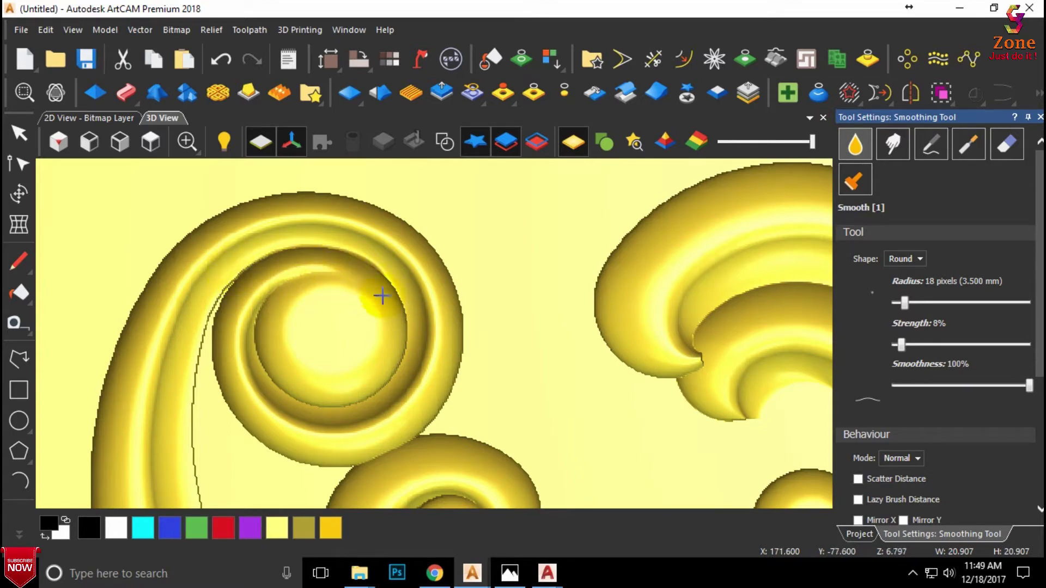
pyautogui.scroll(-2, 410, 302)
pyautogui.scroll(2, 455, 450)
pyautogui.scroll(1, 444, 455)
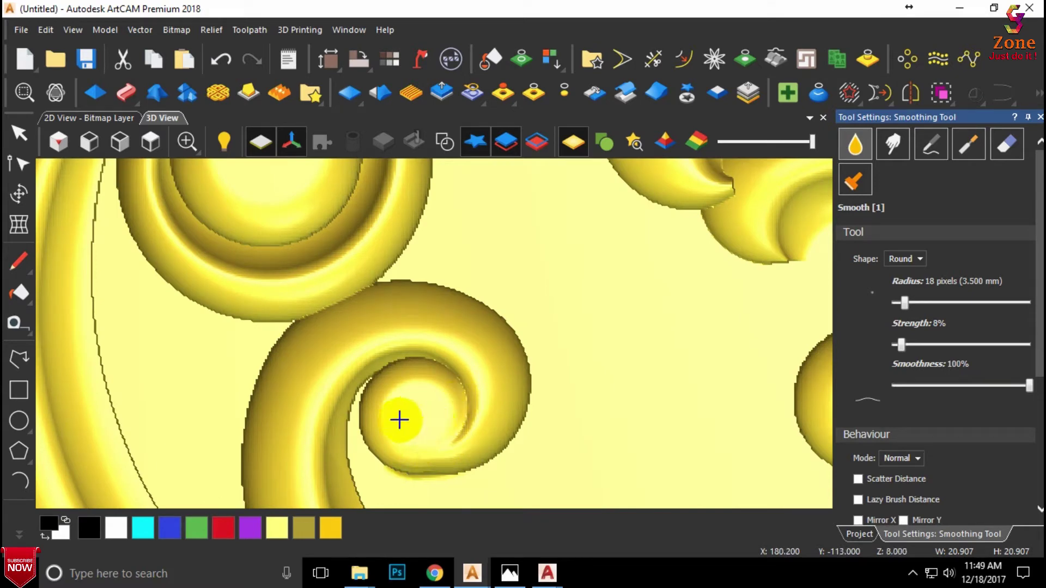
pyautogui.scroll(-2, 482, 397)
pyautogui.scroll(2, 635, 369)
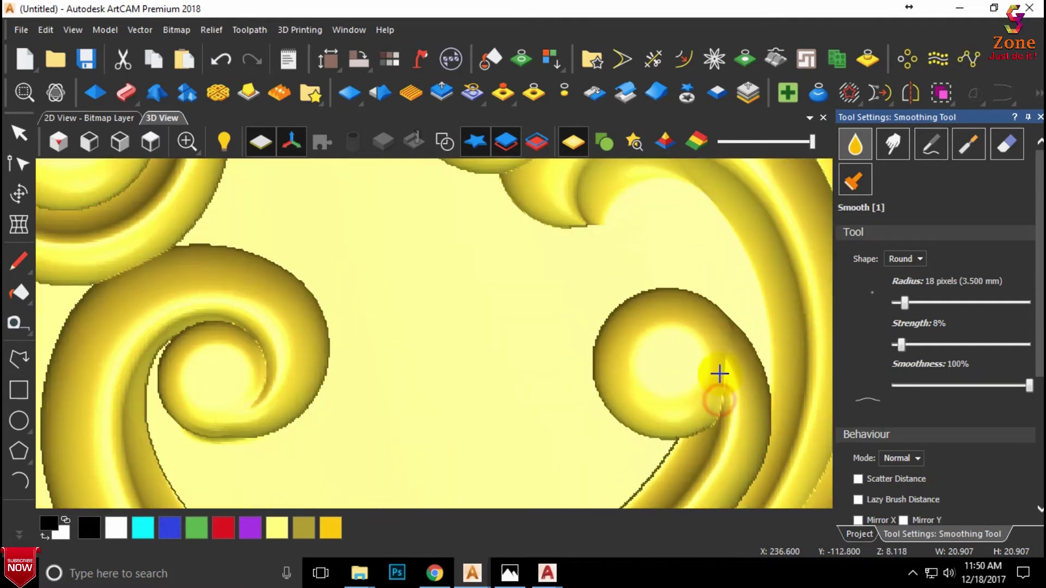
pyautogui.moveTo(738, 343); pyautogui.dragTo(657, 314)
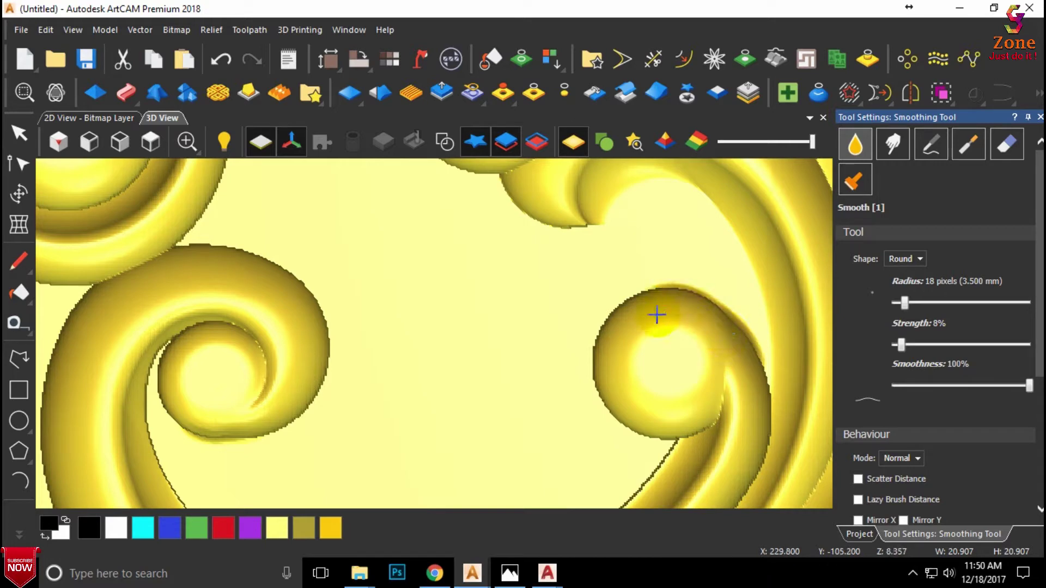
pyautogui.scroll(-2, 502, 214)
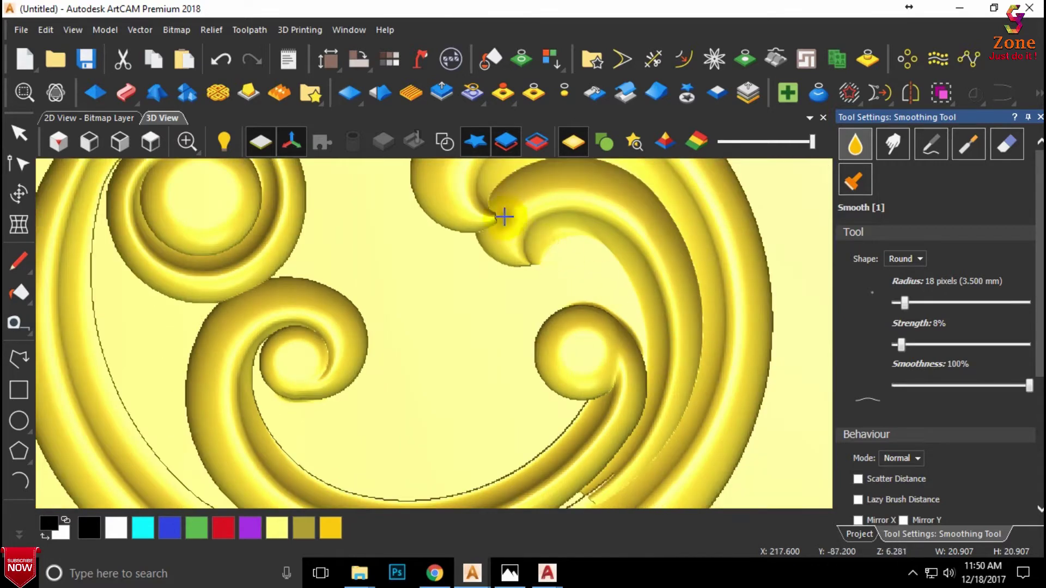
pyautogui.scroll(2, 470, 224)
# Step: Smooth the pointed curl tip at the top of the scroll
pyautogui.moveTo(469, 225); pyautogui.dragTo(482, 223)
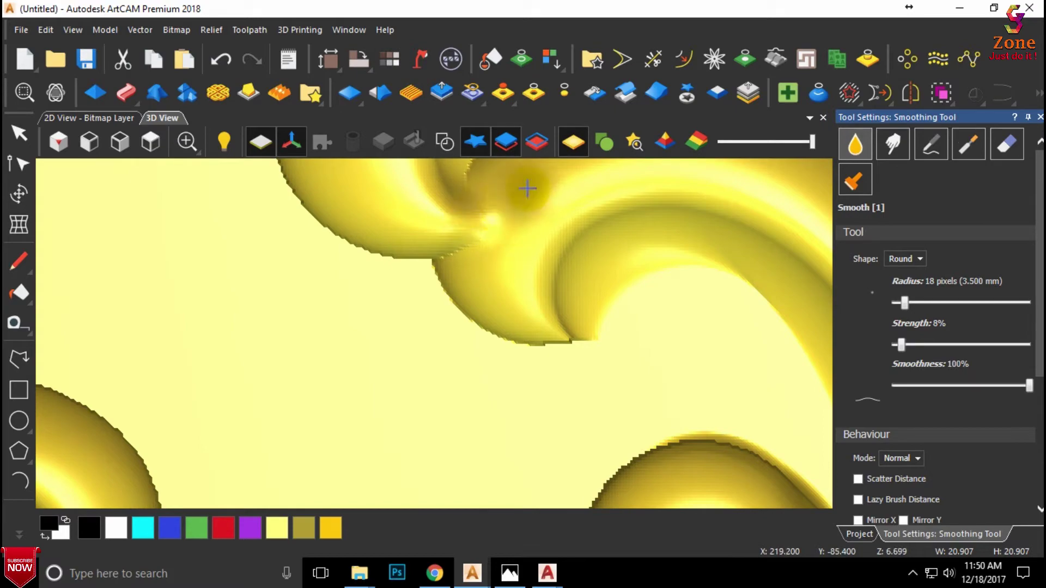
pyautogui.scroll(-2, 651, 240)
pyautogui.scroll(-1, 612, 288)
pyautogui.scroll(2, 479, 425)
pyautogui.scroll(-2, 420, 444)
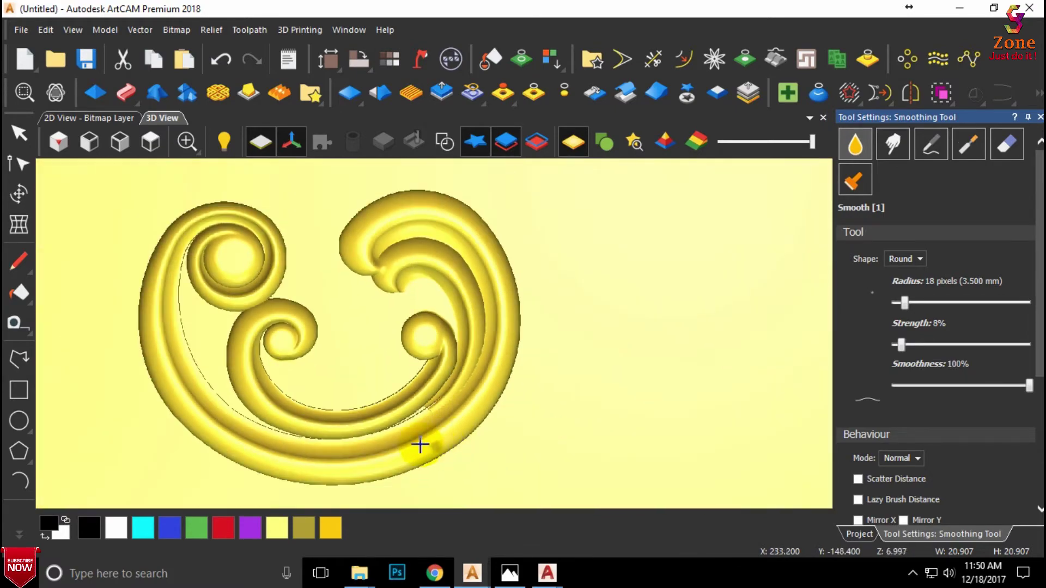
pyautogui.scroll(3, 401, 378)
# Step: Smooth along the seam where the arcs join, then return to the Select tool
pyautogui.moveTo(495, 289)
pyautogui.mouseDown()
pyautogui.moveTo(432, 355)
pyautogui.moveTo(443, 339)
pyautogui.moveTo(490, 327)
pyautogui.moveTo(477, 346)
pyautogui.moveTo(292, 413)
pyautogui.mouseUp()
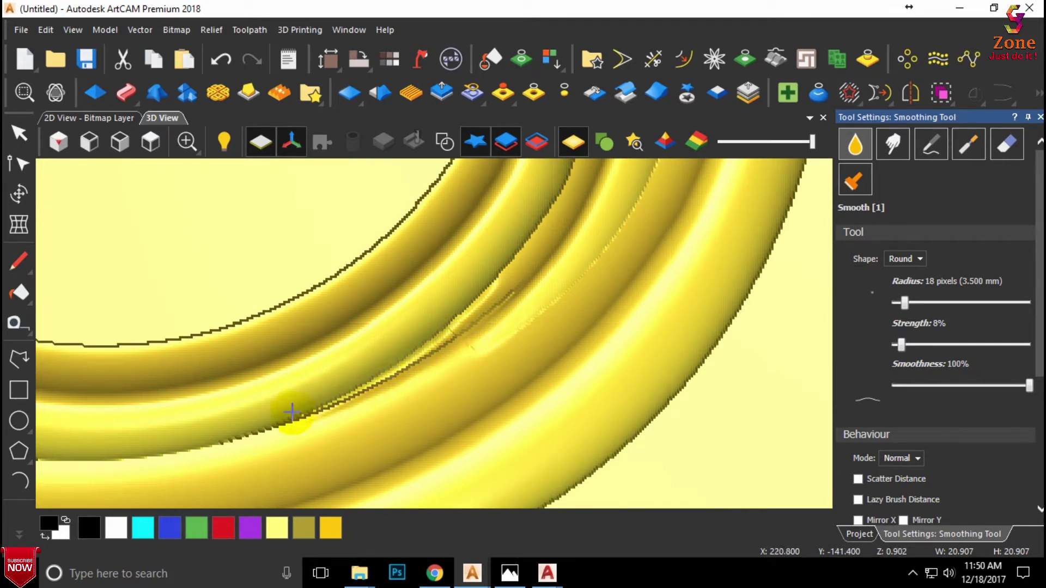
pyautogui.moveTo(442, 347); pyautogui.dragTo(371, 375)
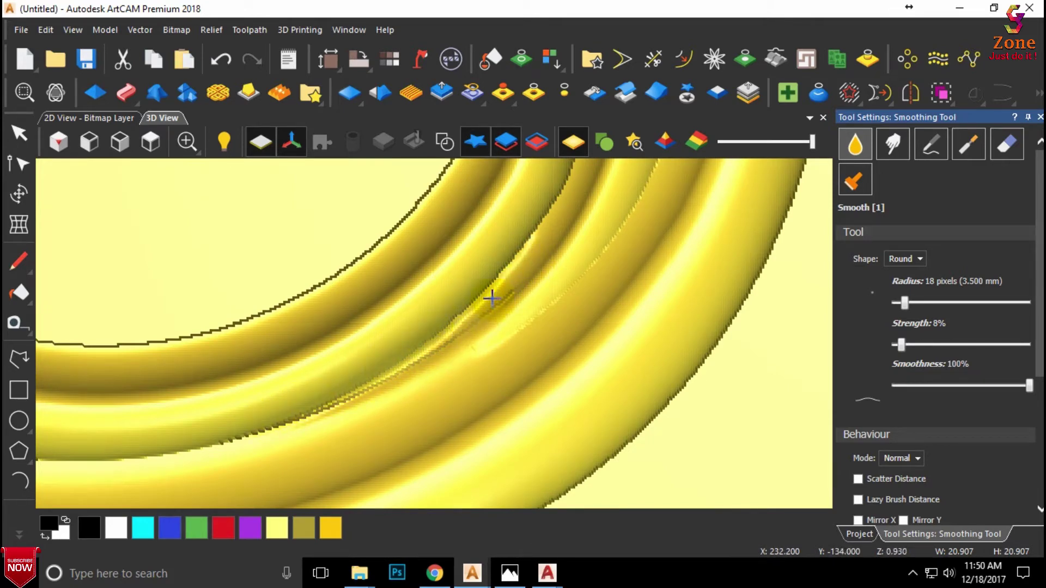
pyautogui.scroll(-2, 631, 286)
pyautogui.scroll(2, 524, 281)
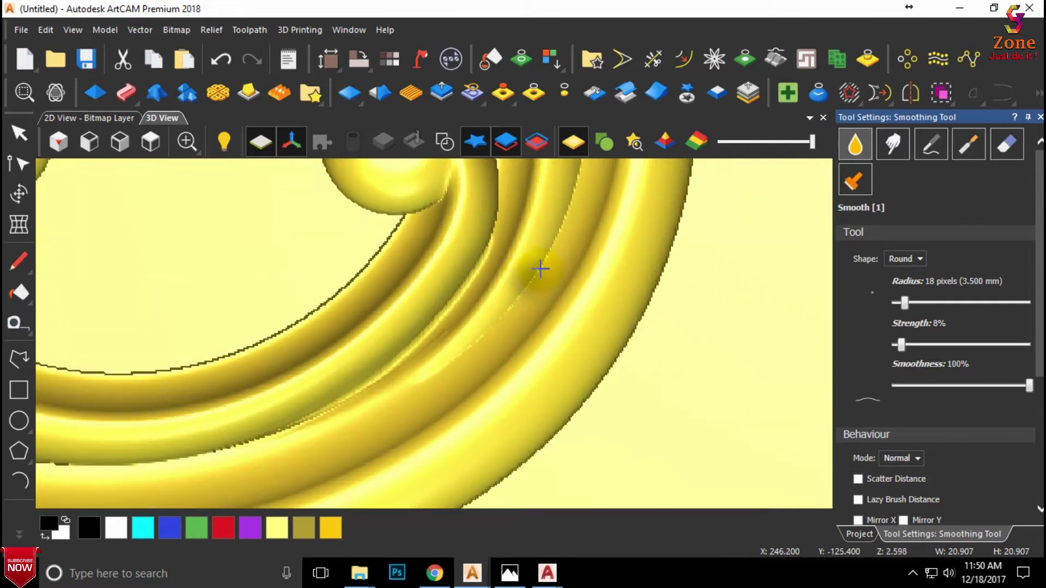
pyautogui.moveTo(516, 272); pyautogui.dragTo(457, 347)
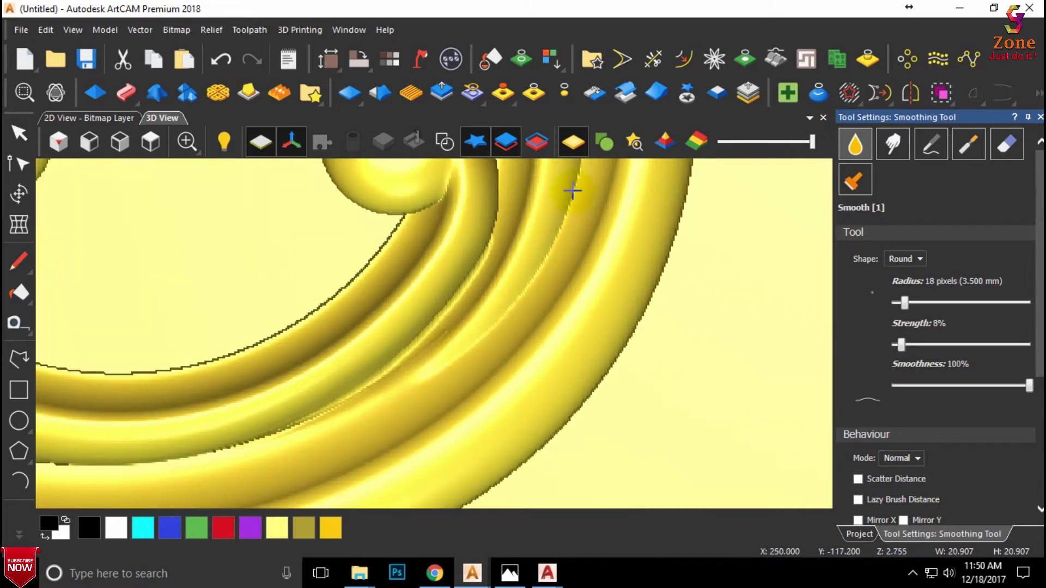
pyautogui.scroll(-2, 402, 350)
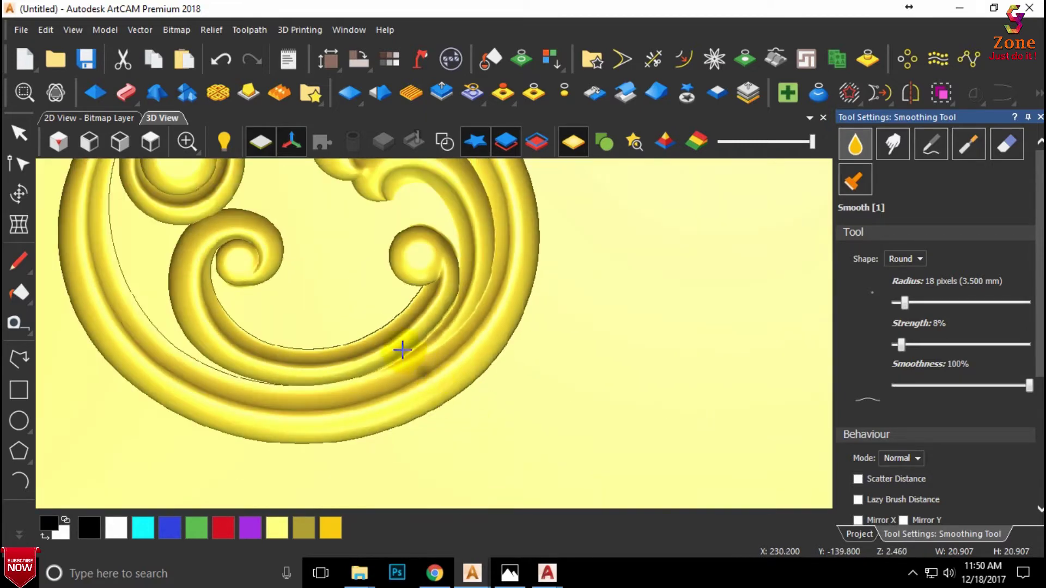
pyautogui.scroll(1, 402, 349)
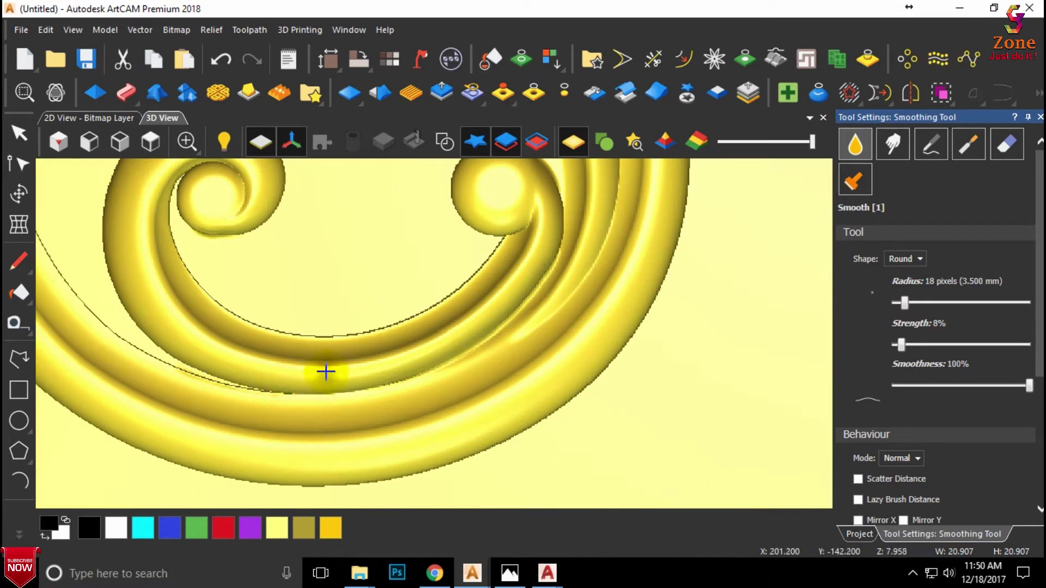
pyautogui.scroll(-2, 326, 372)
pyautogui.scroll(-1, 350, 355)
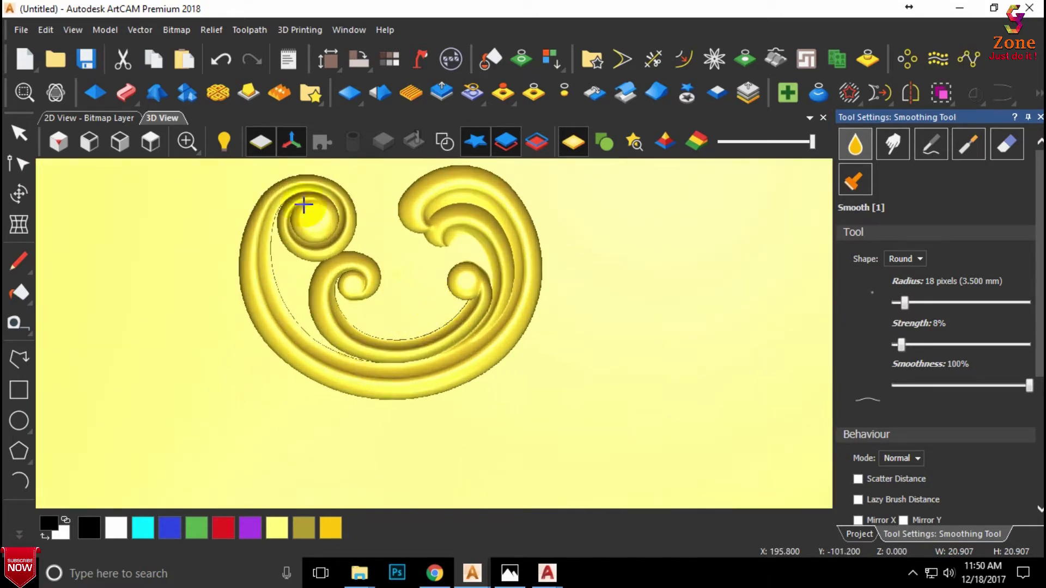
pyautogui.click(140, 141)
# Step: Return to the top view, show vectors, and select the 35.2 × 70 mm left-scroll inner curve
pyautogui.click(19, 133)
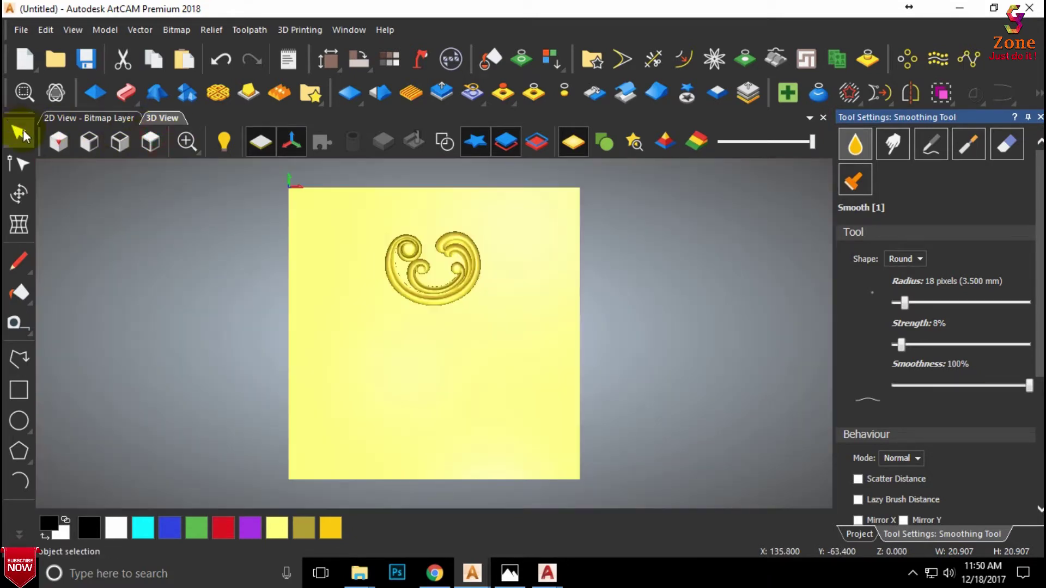
pyautogui.scroll(2, 452, 245)
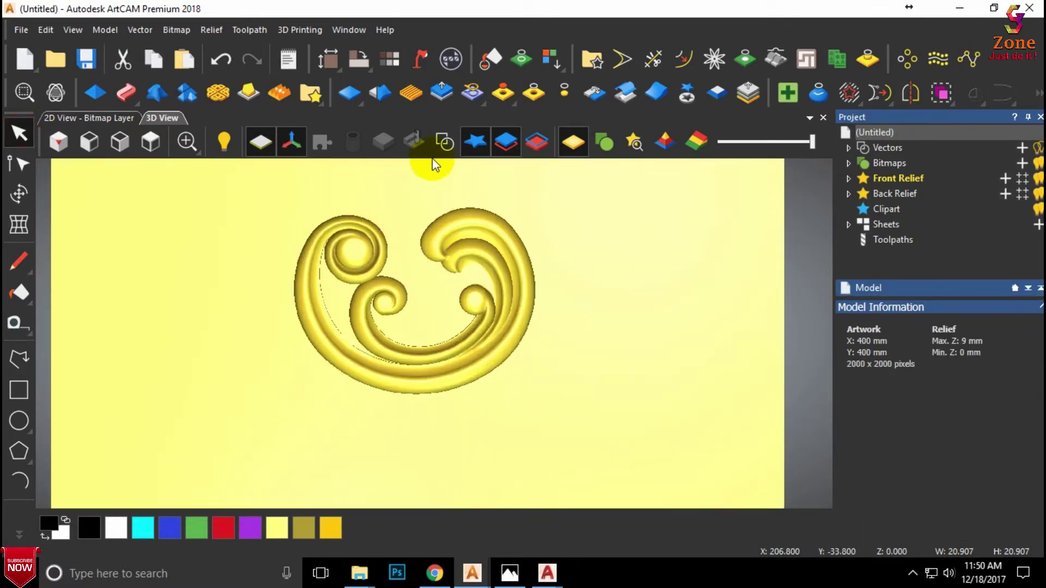
pyautogui.click(445, 142)
pyautogui.scroll(2, 358, 264)
pyautogui.click(357, 264)
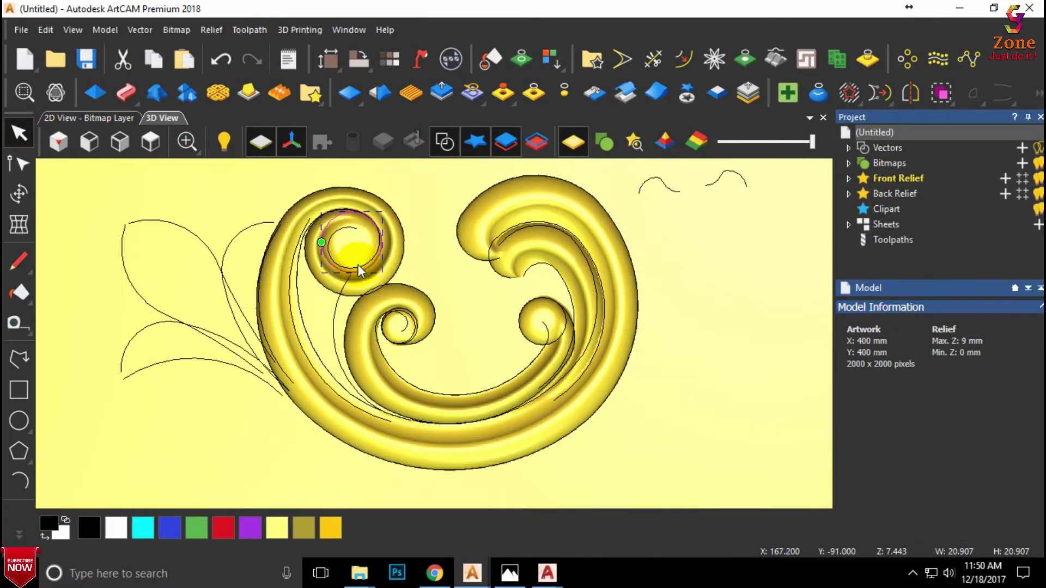
pyautogui.click(292, 314)
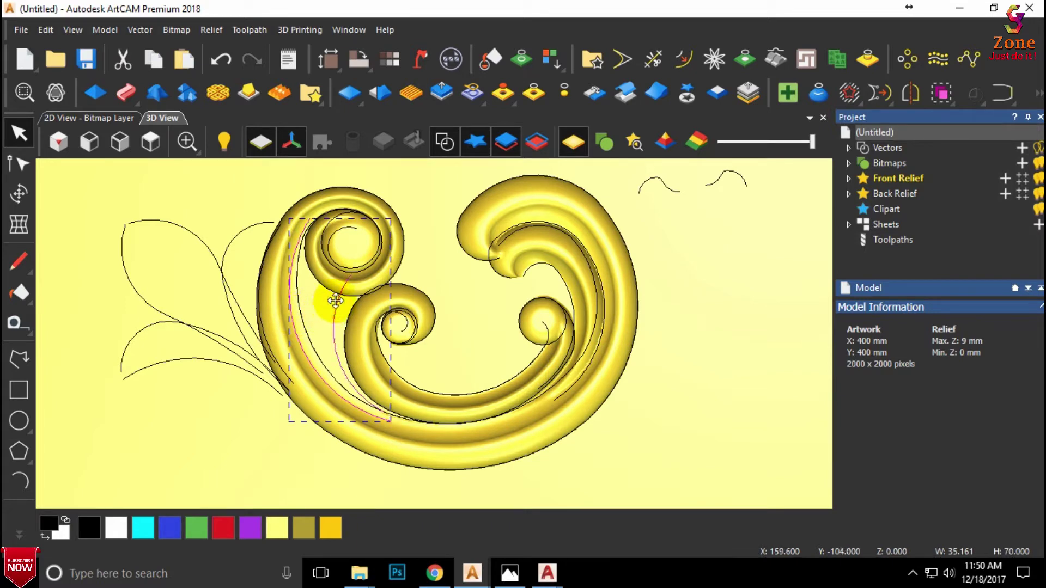
pyautogui.scroll(2, 335, 301)
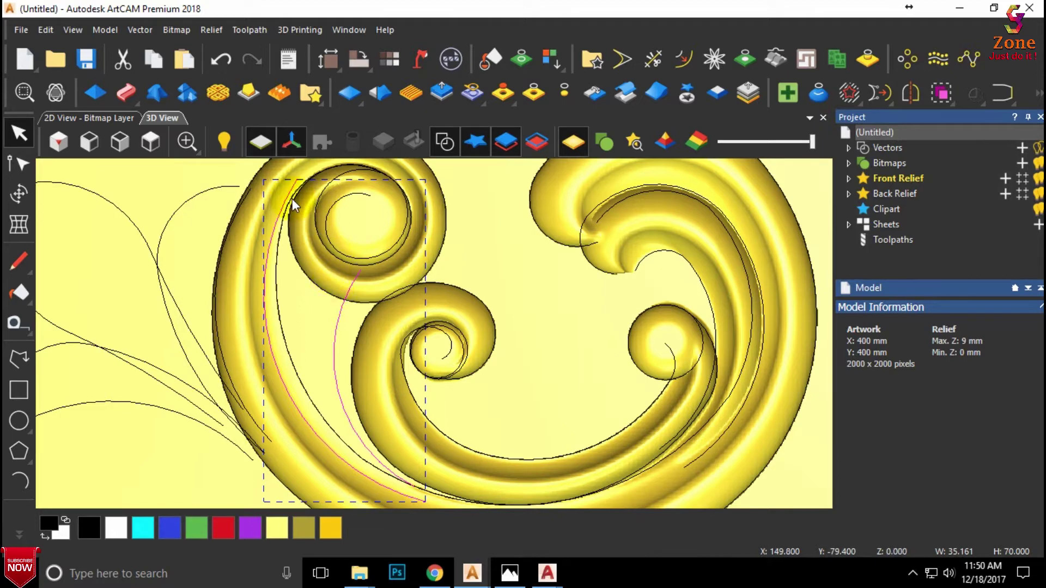
pyautogui.scroll(-2, 363, 262)
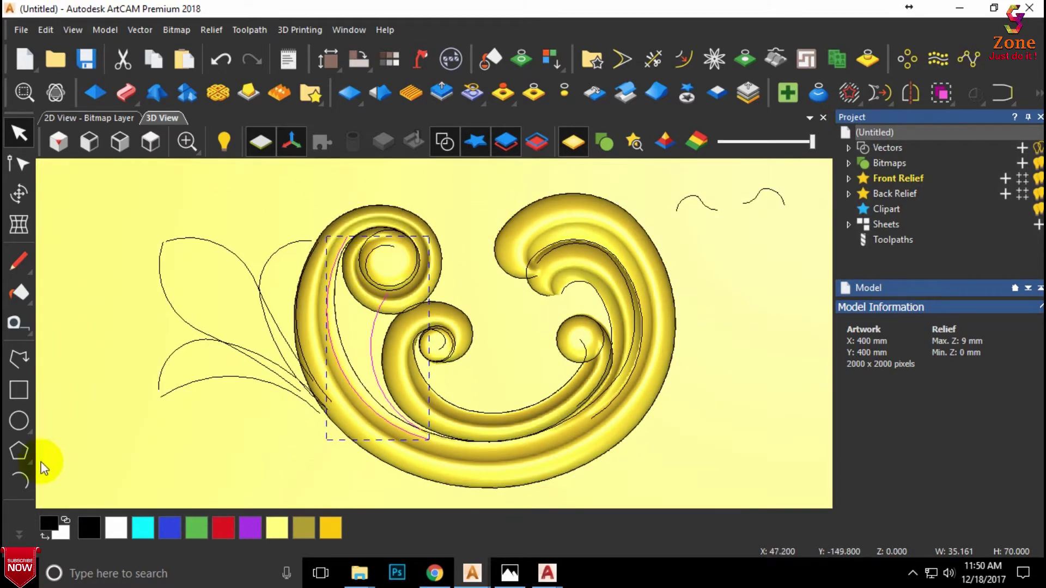
# Step: Draw a first Start-End-Point-on-Arc arc above the scroll relief
pyautogui.click(27, 478)
pyautogui.scroll(2, 474, 210)
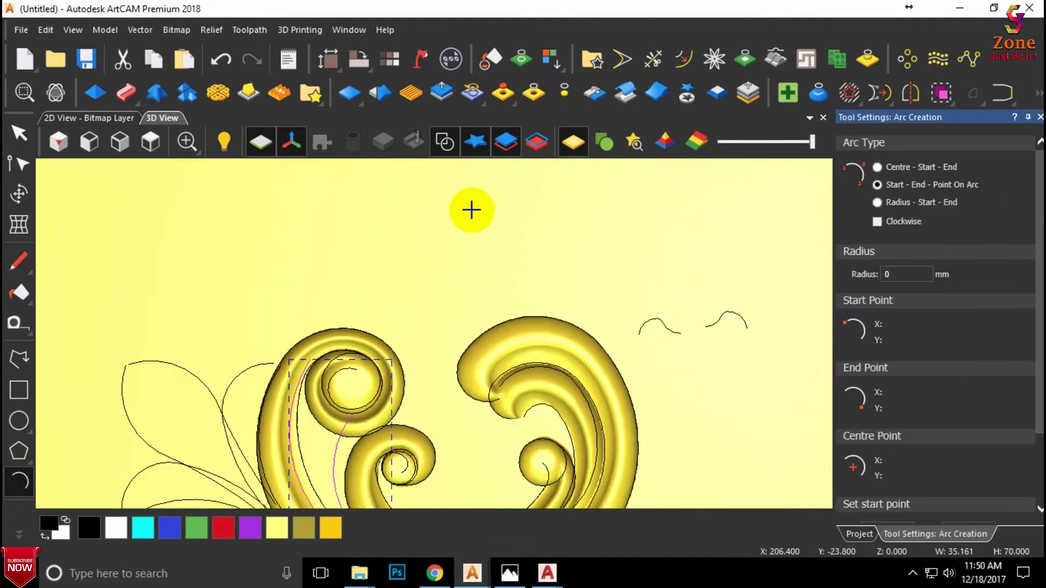
pyautogui.scroll(1, 452, 229)
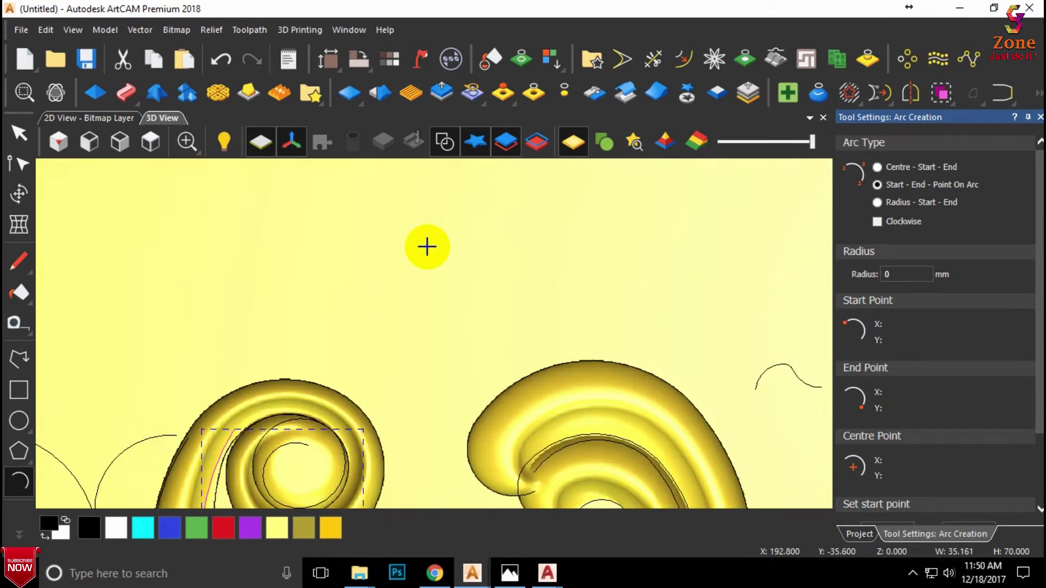
pyautogui.scroll(1, 427, 247)
pyautogui.scroll(-2, 427, 246)
pyautogui.scroll(2, 411, 267)
pyautogui.click(407, 286)
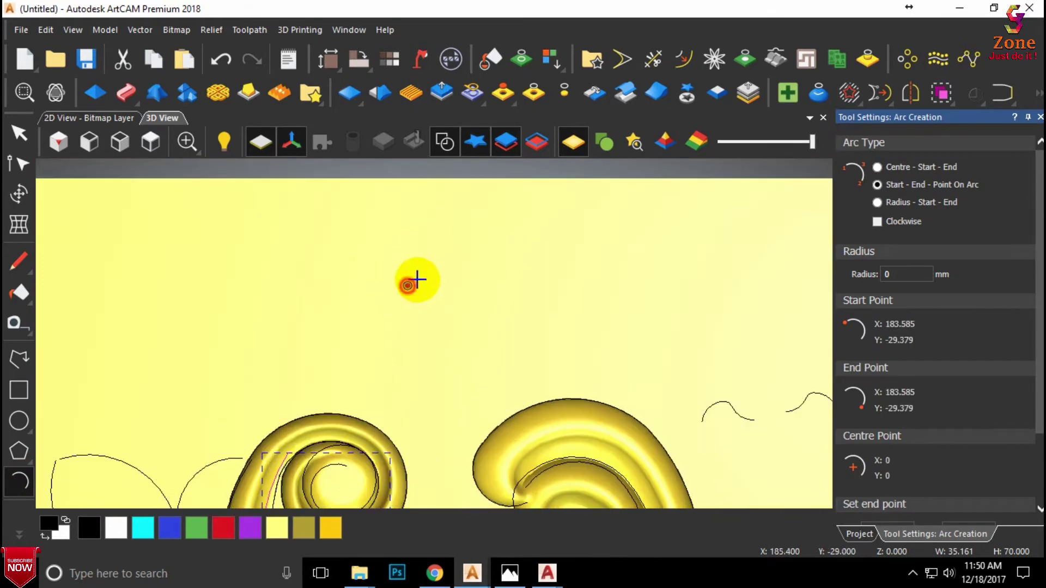
pyautogui.click(450, 265)
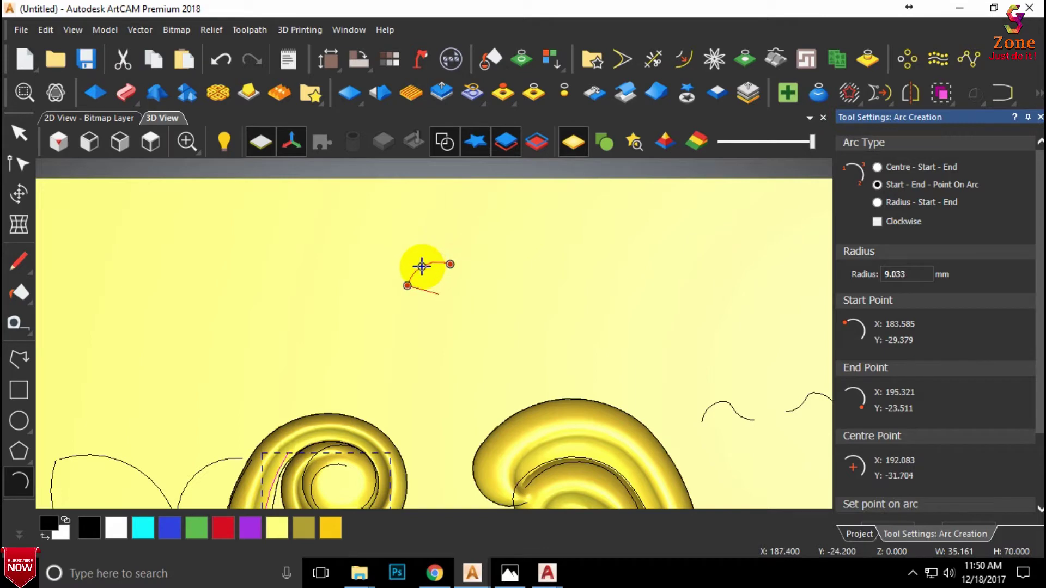
pyautogui.click(421, 265)
# Step: Draw a second arc from the first one's end and select both (about 37.1 × 8.6 mm)
pyautogui.click(449, 264)
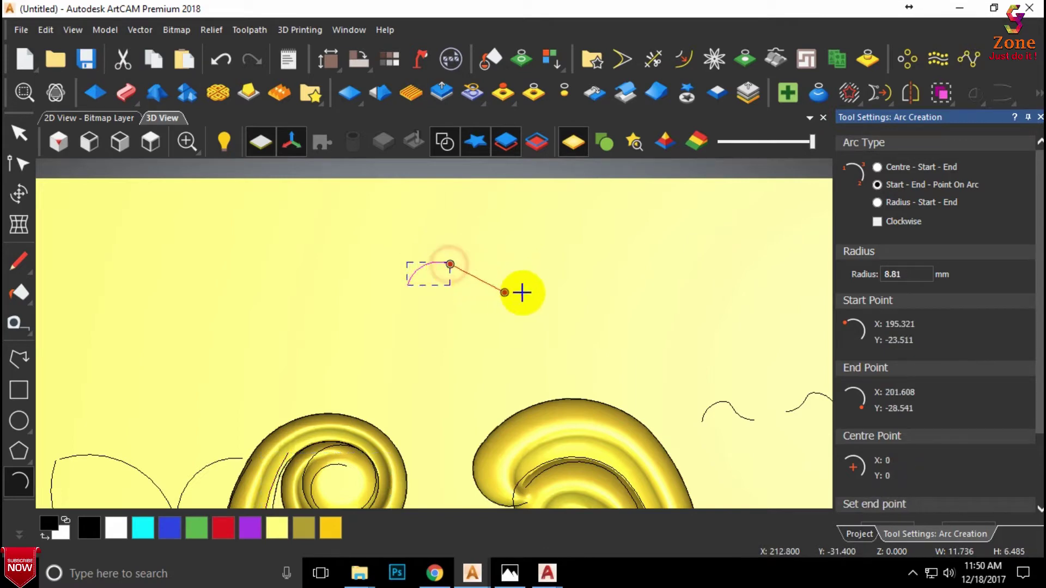
pyautogui.click(542, 293)
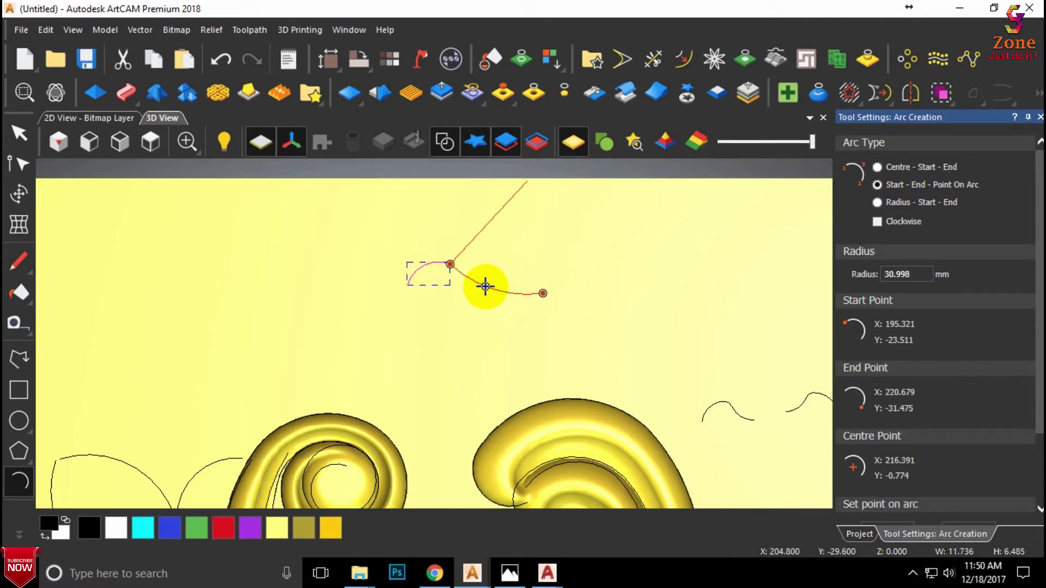
pyautogui.click(484, 286)
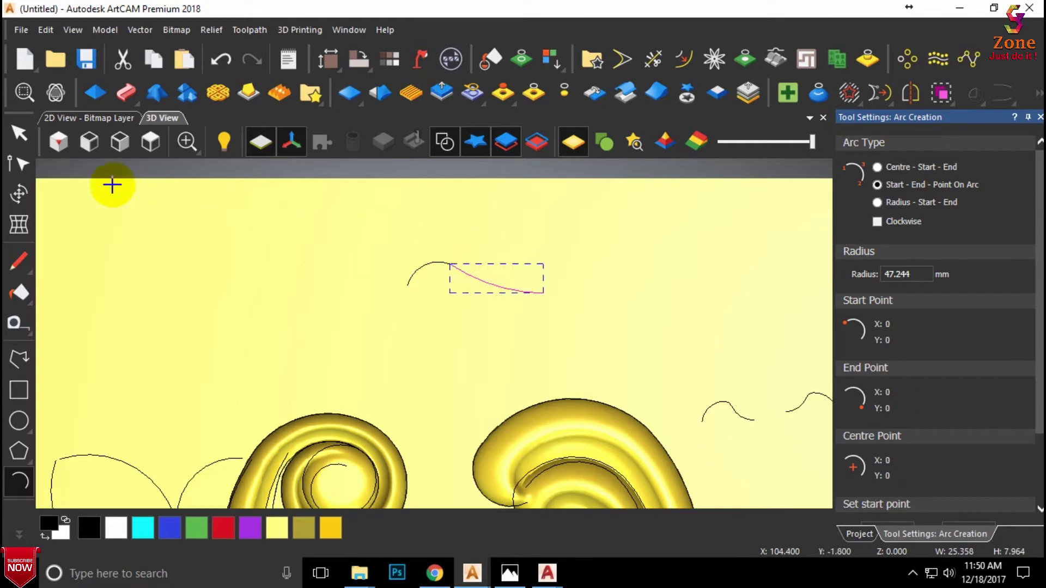
pyautogui.click(25, 137)
pyautogui.moveTo(591, 247); pyautogui.dragTo(373, 301)
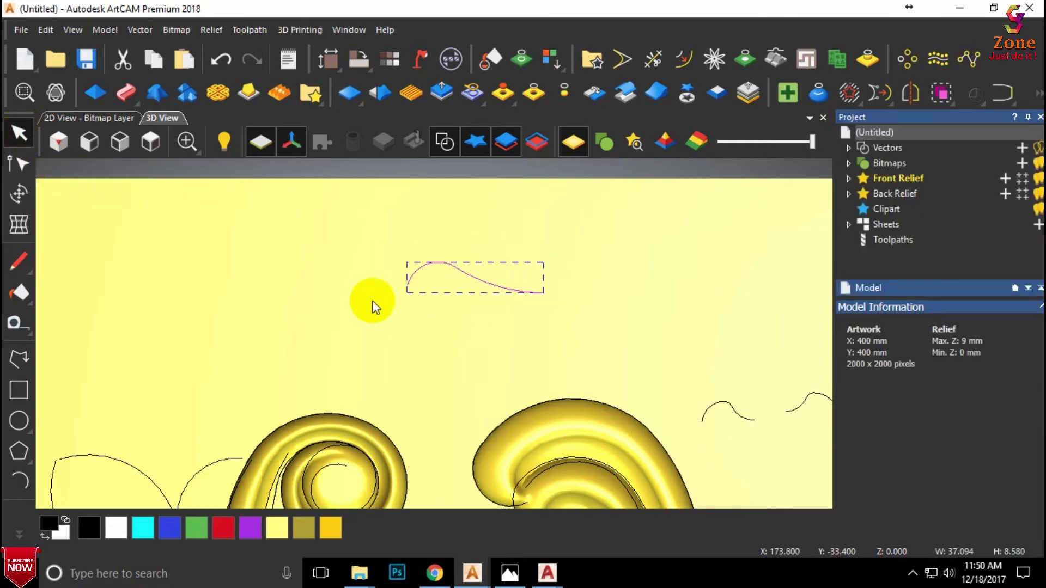
# Step: Join the two arcs into one wave vector and select the left swirl curve as a rail
pyautogui.press('j')
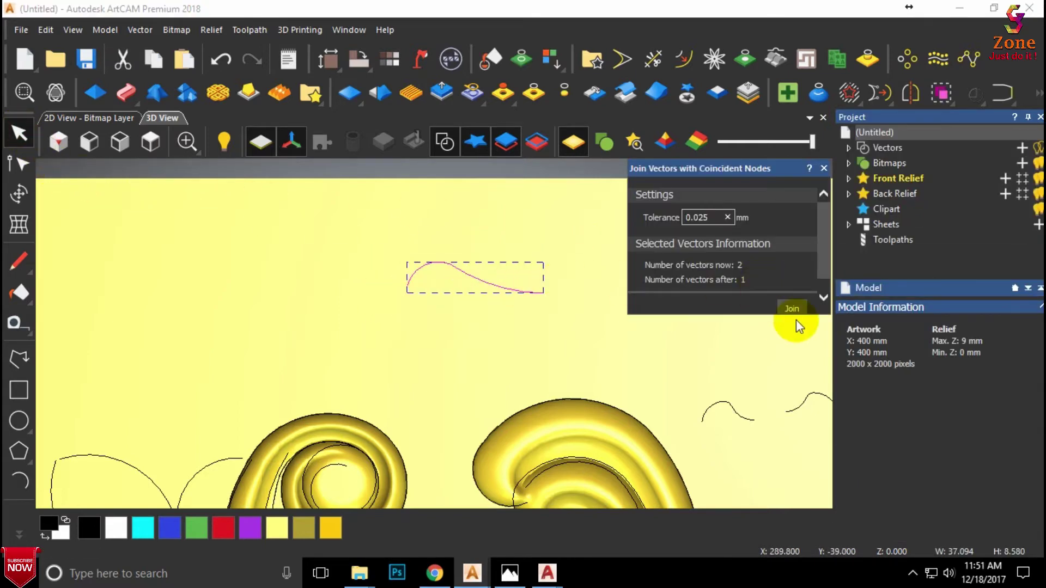
pyautogui.click(796, 320)
pyautogui.click(823, 168)
pyautogui.scroll(-3, 436, 335)
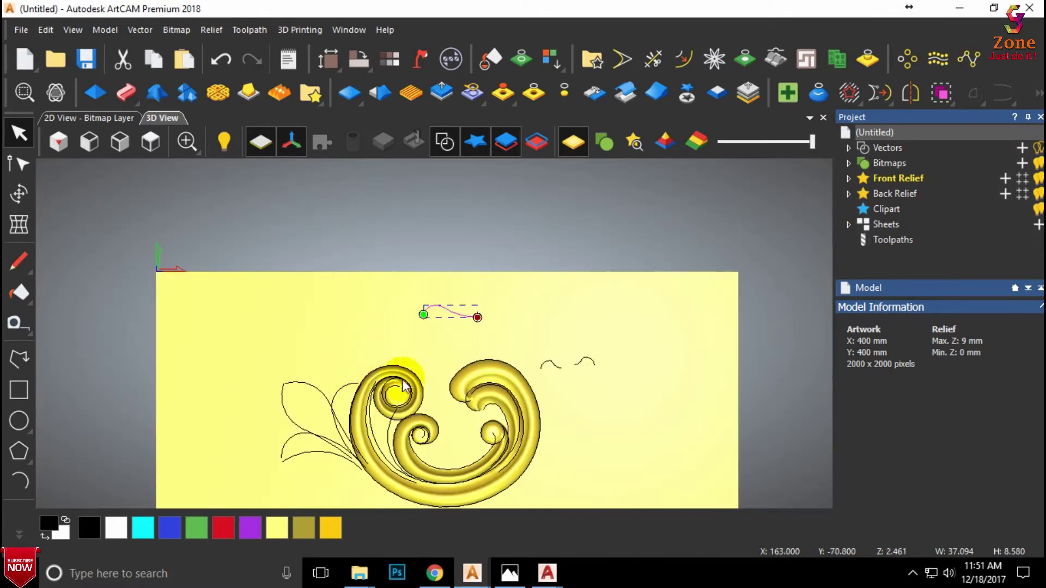
pyautogui.scroll(3, 405, 387)
pyautogui.click(348, 439)
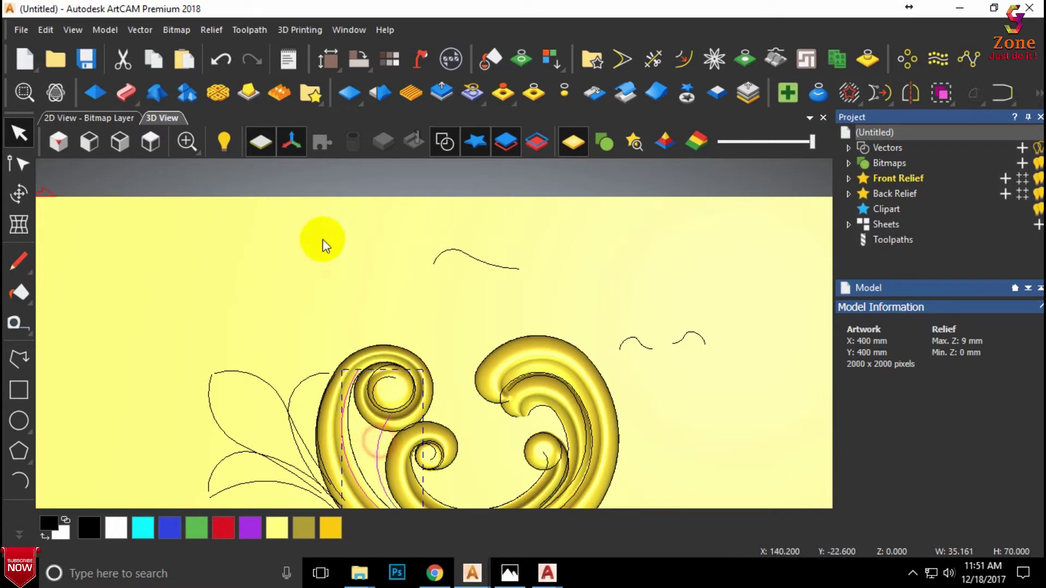
# Step: Set up a Two Rail Sweep with the wave curve as cross section, merging highest
pyautogui.click(126, 93)
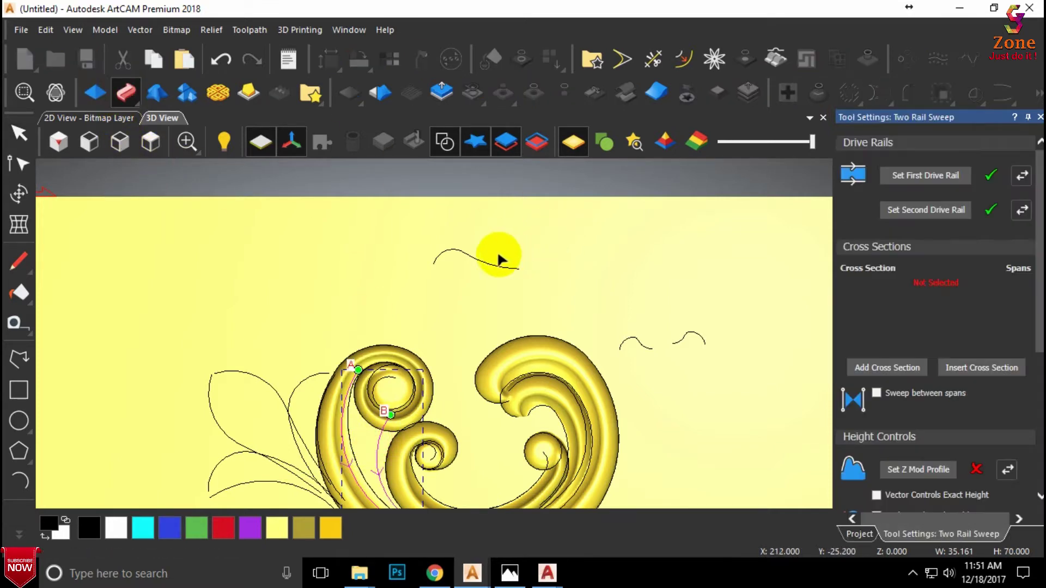
pyautogui.click(474, 255)
pyautogui.click(874, 372)
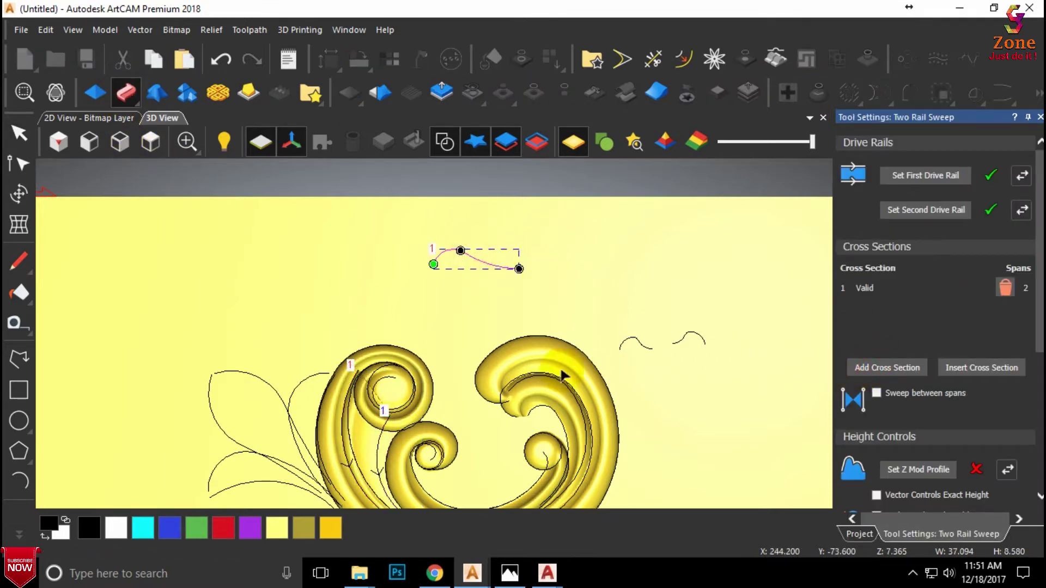
pyautogui.moveTo(563, 371)
pyautogui.mouseDown()
pyautogui.moveTo(407, 260)
pyautogui.moveTo(393, 309)
pyautogui.mouseUp()
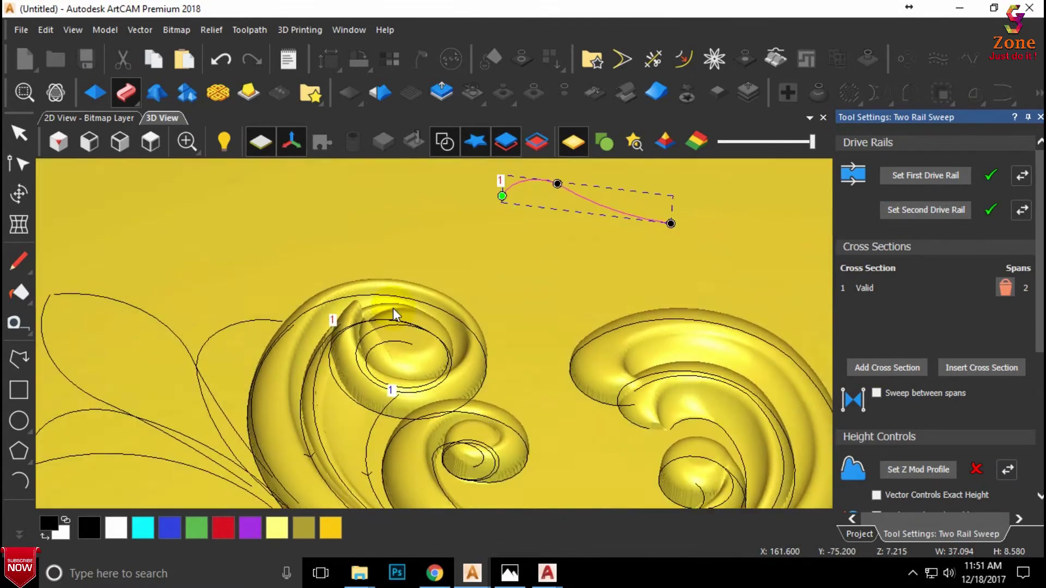
pyautogui.scroll(-4, 996, 424)
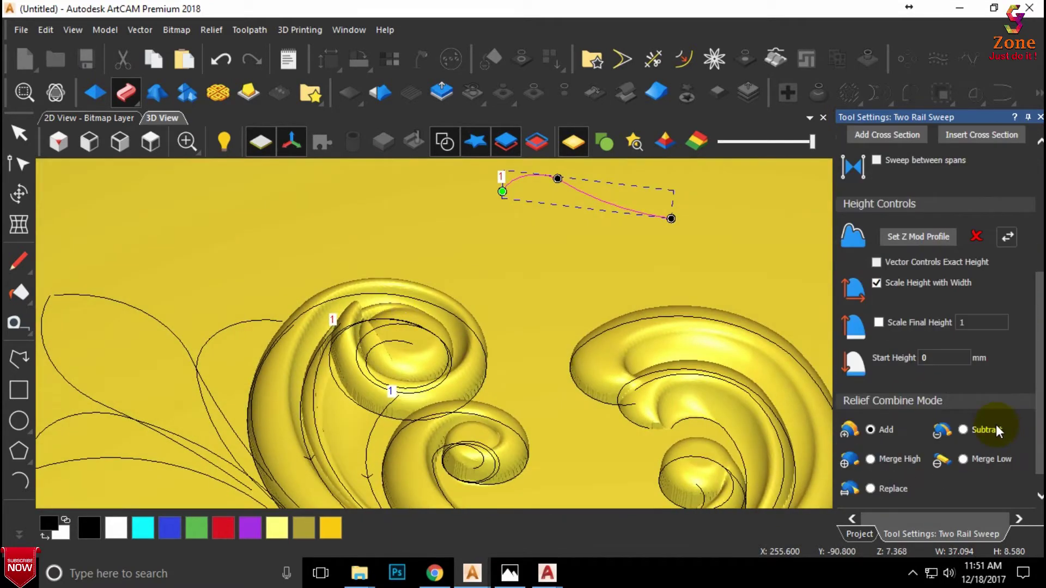
pyautogui.click(870, 459)
pyautogui.moveTo(384, 408)
pyautogui.mouseDown()
pyautogui.moveTo(433, 358)
pyautogui.moveTo(445, 312)
pyautogui.moveTo(373, 430)
pyautogui.mouseUp()
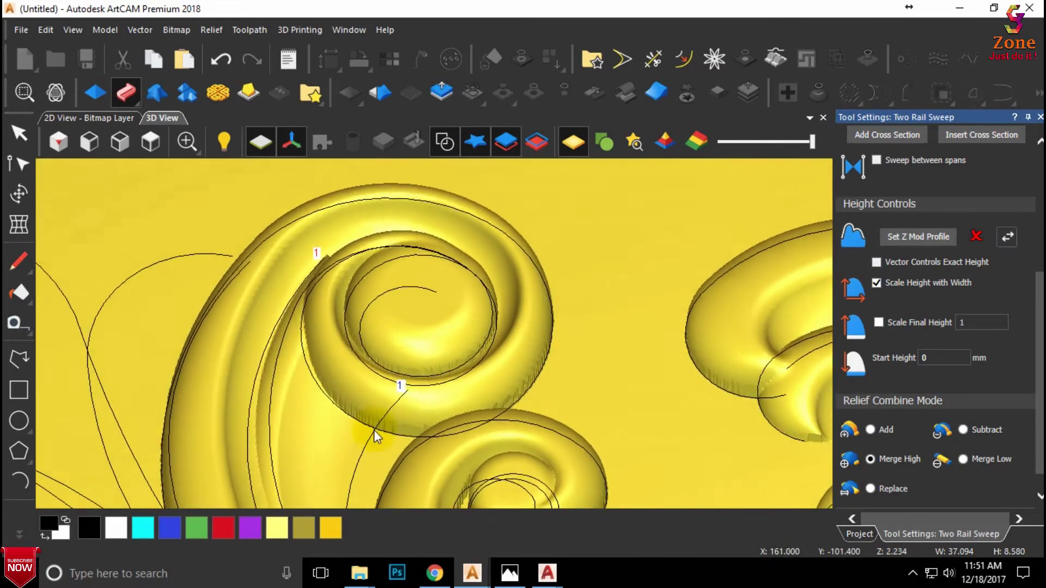
pyautogui.scroll(3, 300, 252)
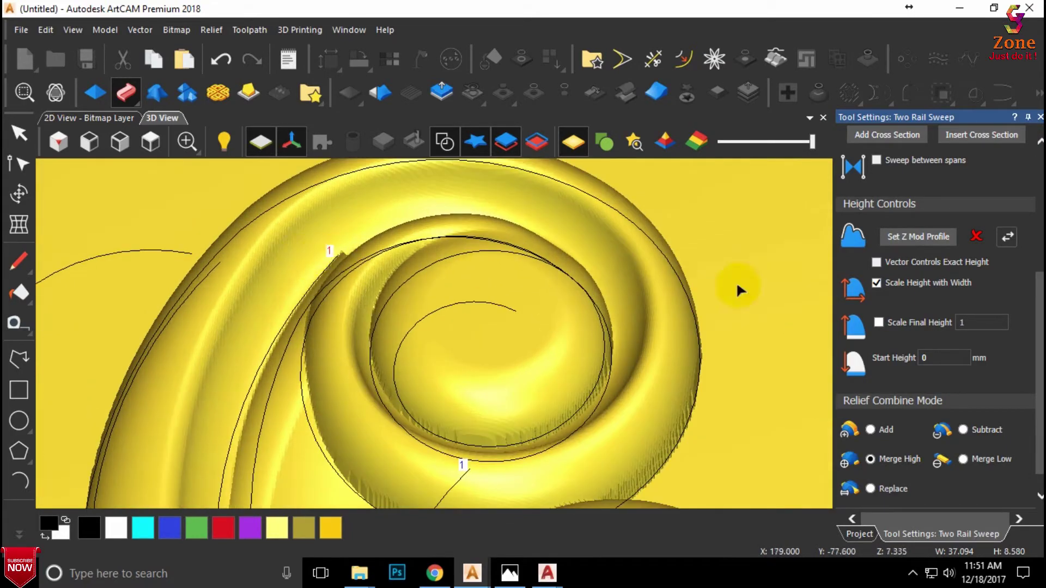
# Step: Turn on Scale Final Height and enter 5
pyautogui.click(879, 322)
pyautogui.doubleClick(982, 322)
pyautogui.write('5')
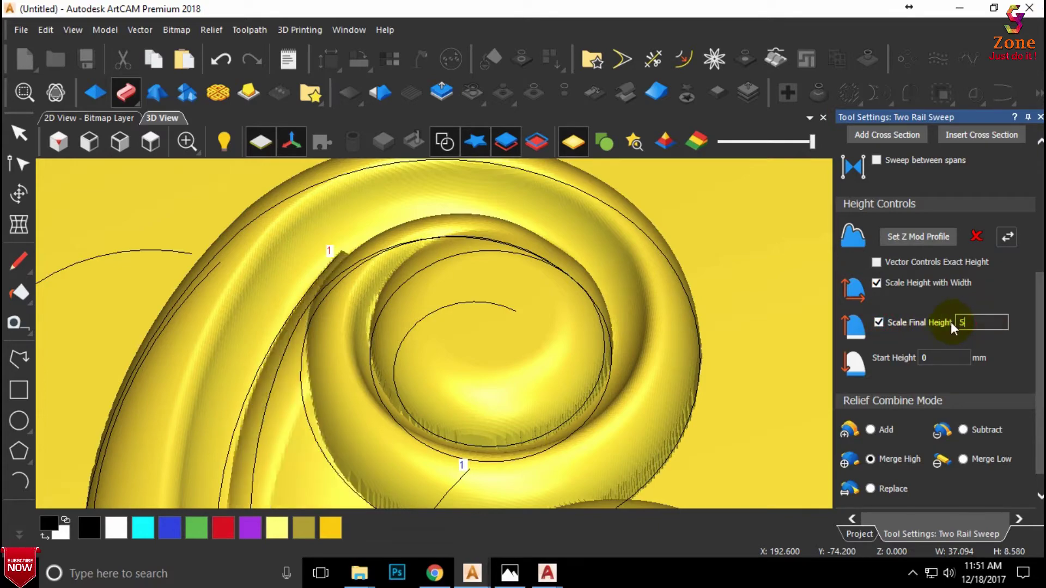
pyautogui.scroll(-3, 609, 304)
pyautogui.scroll(-2, 462, 358)
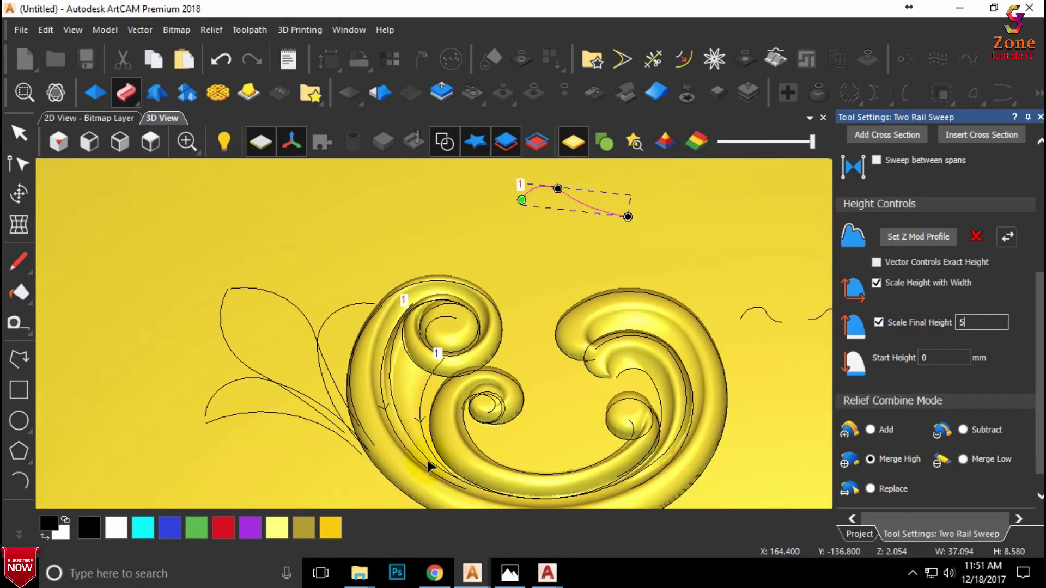
pyautogui.scroll(3, 434, 445)
pyautogui.scroll(-2, 403, 352)
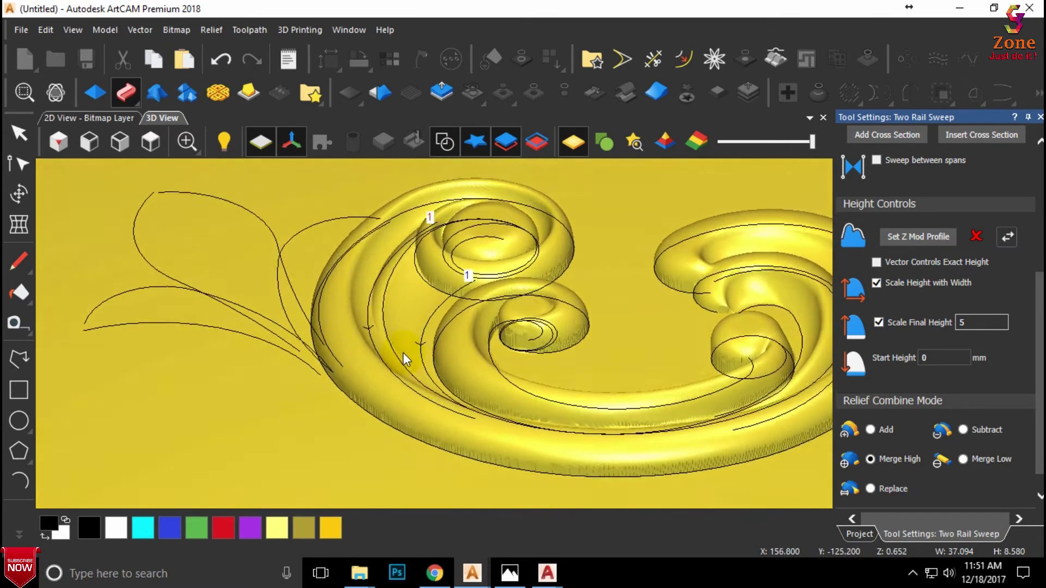
pyautogui.scroll(2, 428, 401)
pyautogui.scroll(2, 436, 419)
# Step: Move the lower scroll curve's end node and change the final height to 6
pyautogui.click(442, 430)
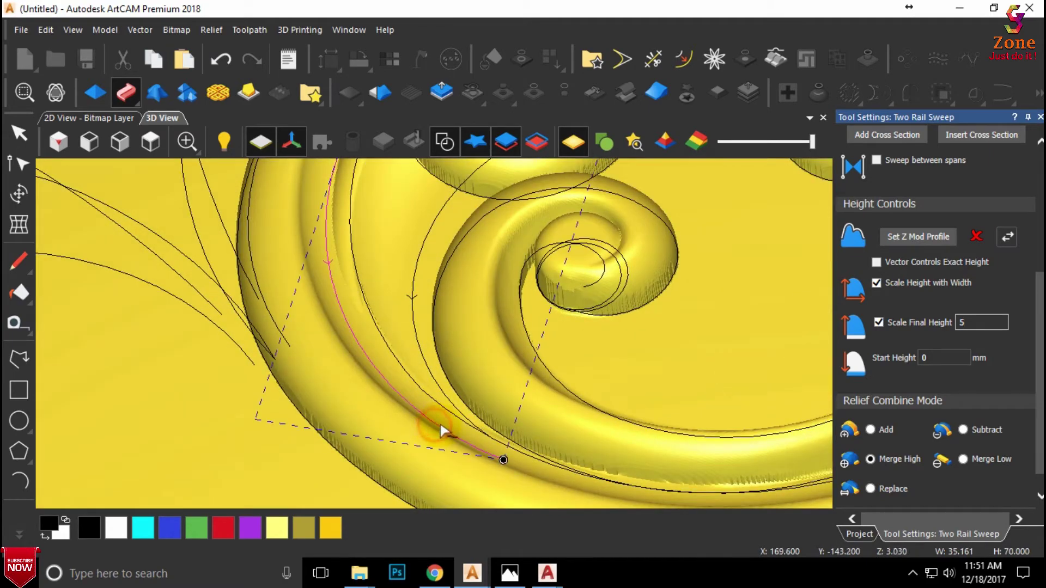
pyautogui.moveTo(503, 459)
pyautogui.mouseDown()
pyautogui.moveTo(498, 474)
pyautogui.moveTo(490, 434)
pyautogui.moveTo(531, 430)
pyautogui.mouseUp()
pyautogui.click(412, 302)
pyautogui.scroll(-1, 416, 332)
pyautogui.scroll(-1, 393, 234)
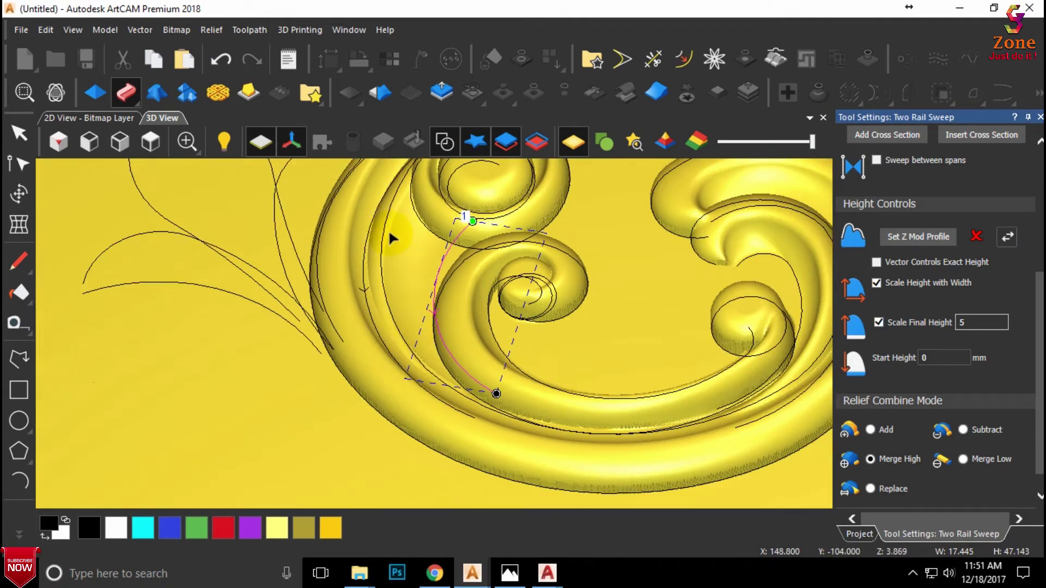
pyautogui.scroll(-1, 394, 240)
pyautogui.scroll(2, 394, 240)
pyautogui.scroll(1, 571, 310)
pyautogui.scroll(1, 589, 305)
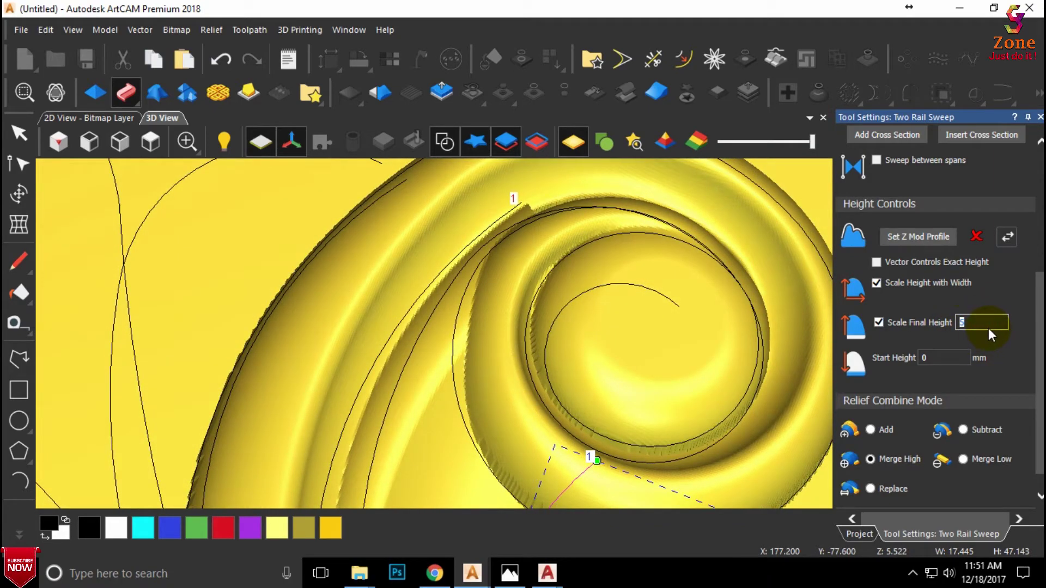
pyautogui.write('6')
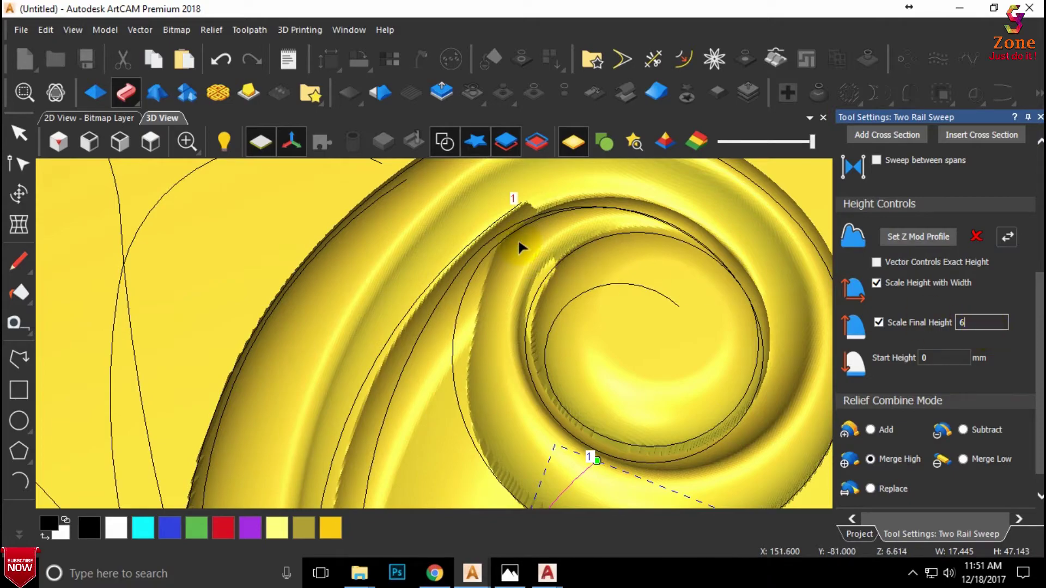
# Step: Shift the short wave curve's middle node rightward and apply the sweep
pyautogui.moveTo(519, 248)
pyautogui.mouseDown()
pyautogui.moveTo(534, 115)
pyautogui.moveTo(477, 308)
pyautogui.moveTo(507, 242)
pyautogui.moveTo(482, 262)
pyautogui.moveTo(554, 177)
pyautogui.moveTo(528, 207)
pyautogui.moveTo(537, 286)
pyautogui.moveTo(474, 420)
pyautogui.moveTo(497, 355)
pyautogui.moveTo(501, 280)
pyautogui.moveTo(491, 348)
pyautogui.mouseUp()
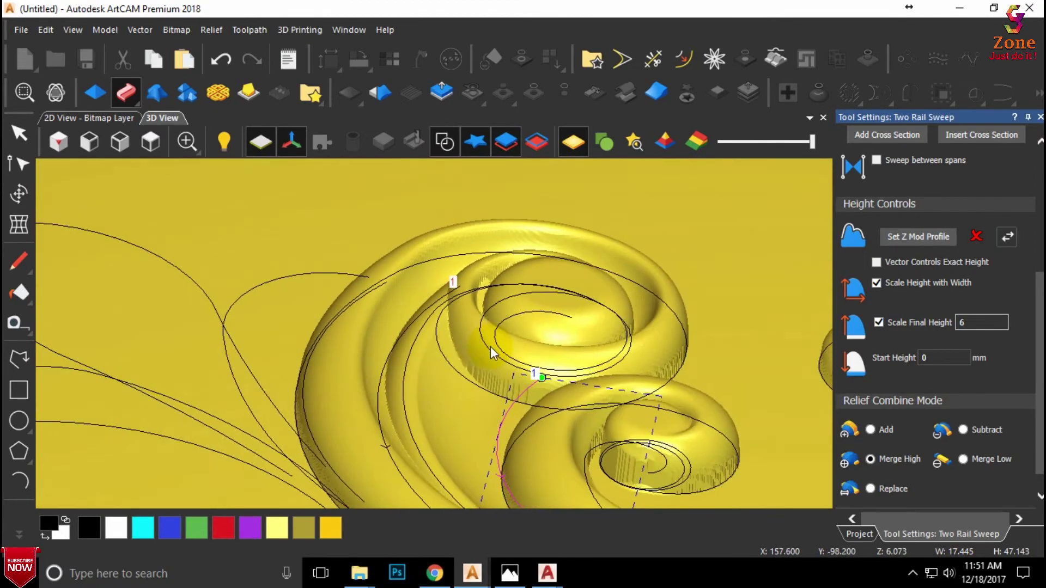
pyautogui.moveTo(518, 280)
pyautogui.mouseDown()
pyautogui.moveTo(534, 303)
pyautogui.moveTo(508, 310)
pyautogui.moveTo(483, 231)
pyautogui.moveTo(586, 316)
pyautogui.mouseUp()
pyautogui.scroll(5, 483, 231)
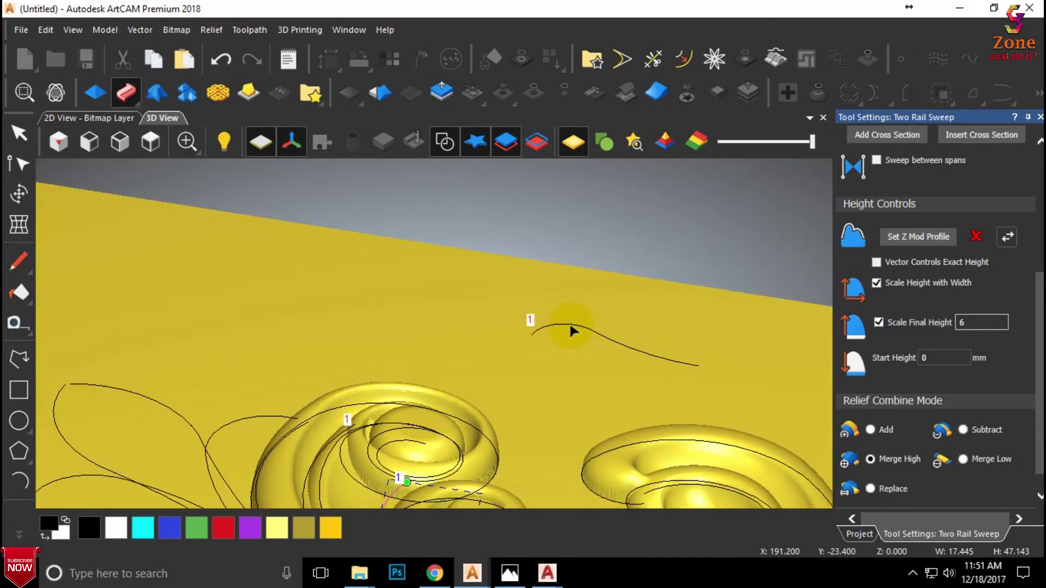
pyautogui.click(572, 330)
pyautogui.scroll(2, 593, 325)
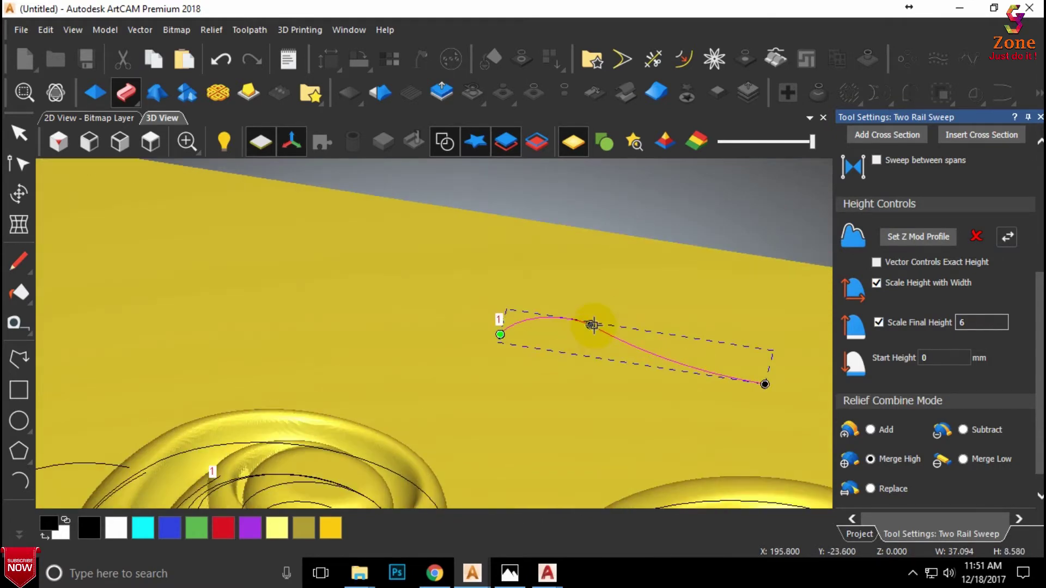
pyautogui.click(148, 141)
pyautogui.scroll(2, 417, 188)
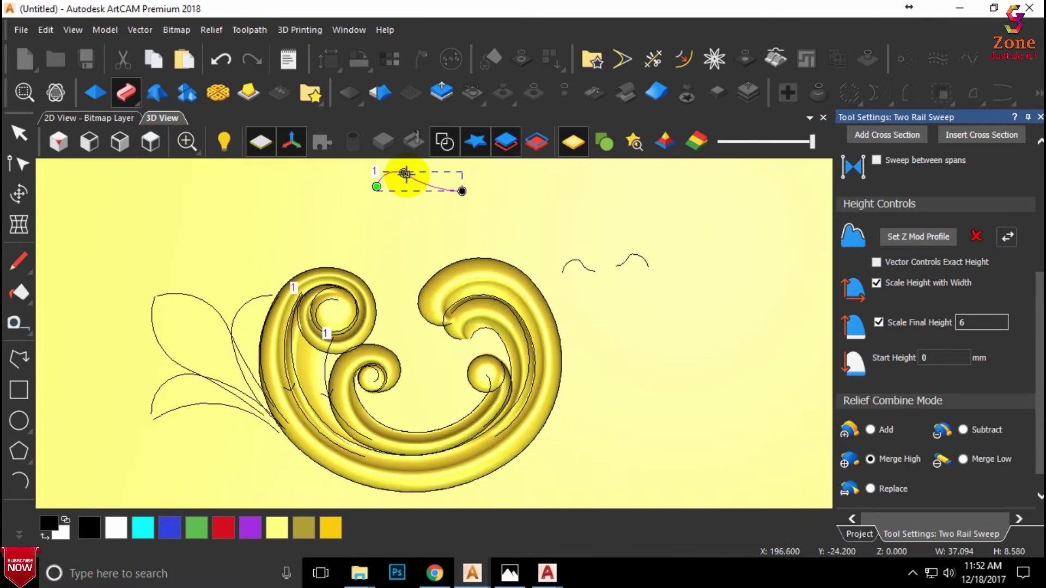
pyautogui.moveTo(405, 174); pyautogui.dragTo(413, 176)
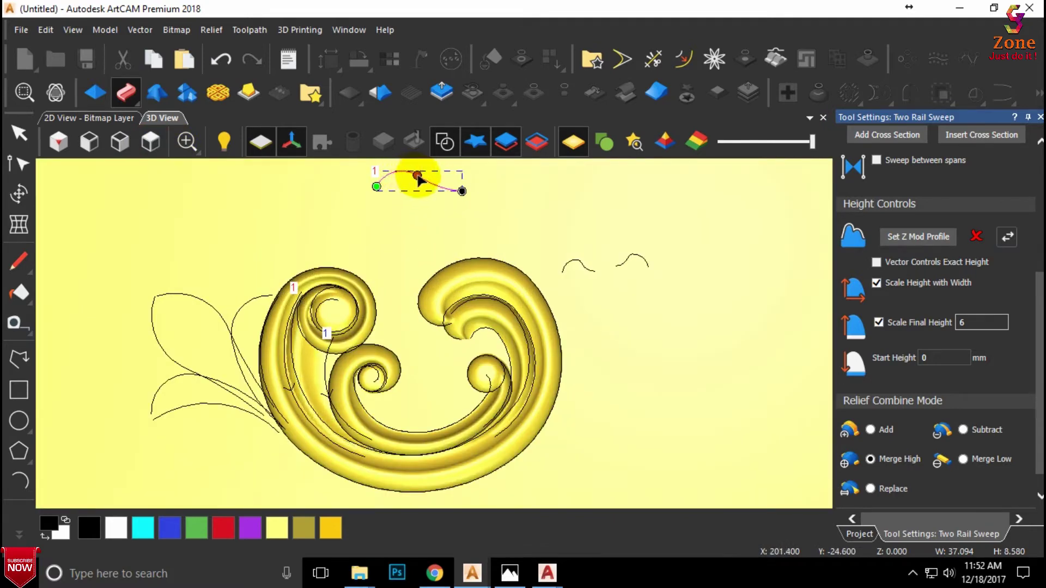
pyautogui.scroll(3, 289, 362)
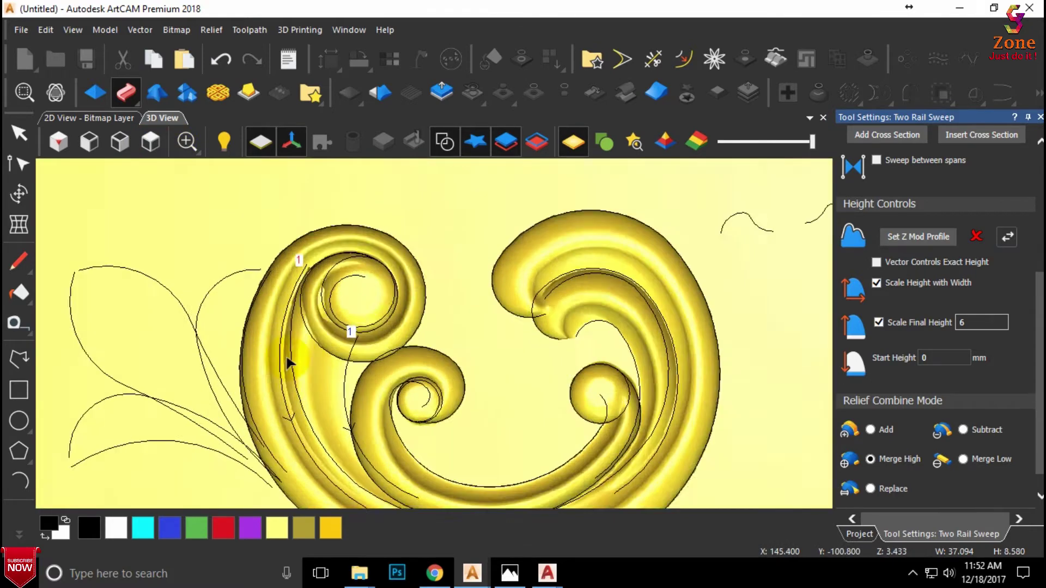
pyautogui.moveTo(319, 303)
pyautogui.mouseDown()
pyautogui.moveTo(332, 195)
pyautogui.moveTo(322, 245)
pyautogui.moveTo(330, 368)
pyautogui.moveTo(332, 282)
pyautogui.moveTo(337, 362)
pyautogui.moveTo(303, 181)
pyautogui.mouseUp()
pyautogui.scroll(-1, 973, 462)
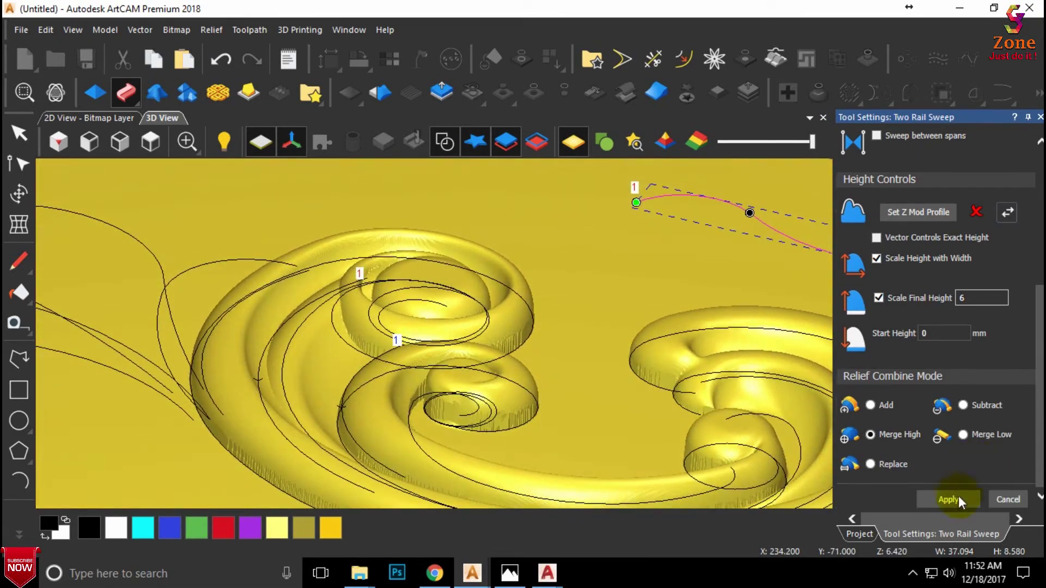
pyautogui.click(1007, 499)
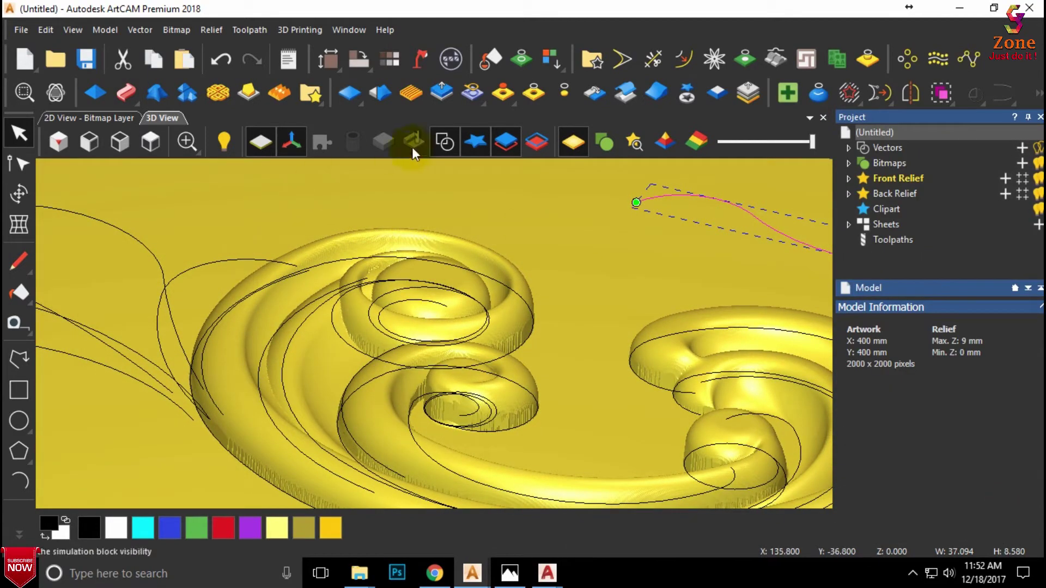
# Step: Switch to the top view and pick the relief Smoothing brush
pyautogui.click(158, 139)
pyautogui.scroll(2, 381, 226)
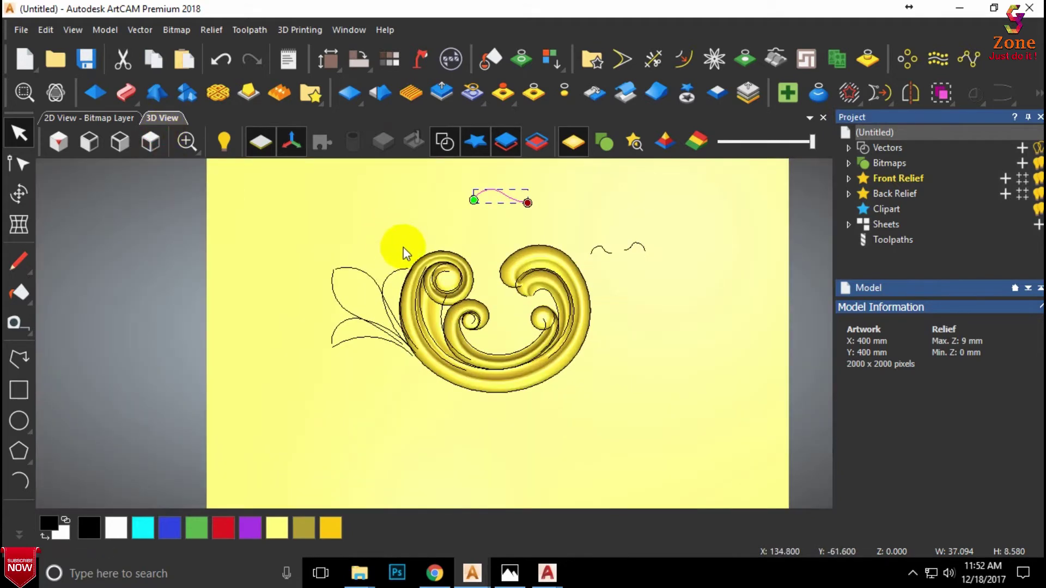
pyautogui.scroll(2, 447, 275)
pyautogui.scroll(2, 490, 312)
pyautogui.click(15, 527)
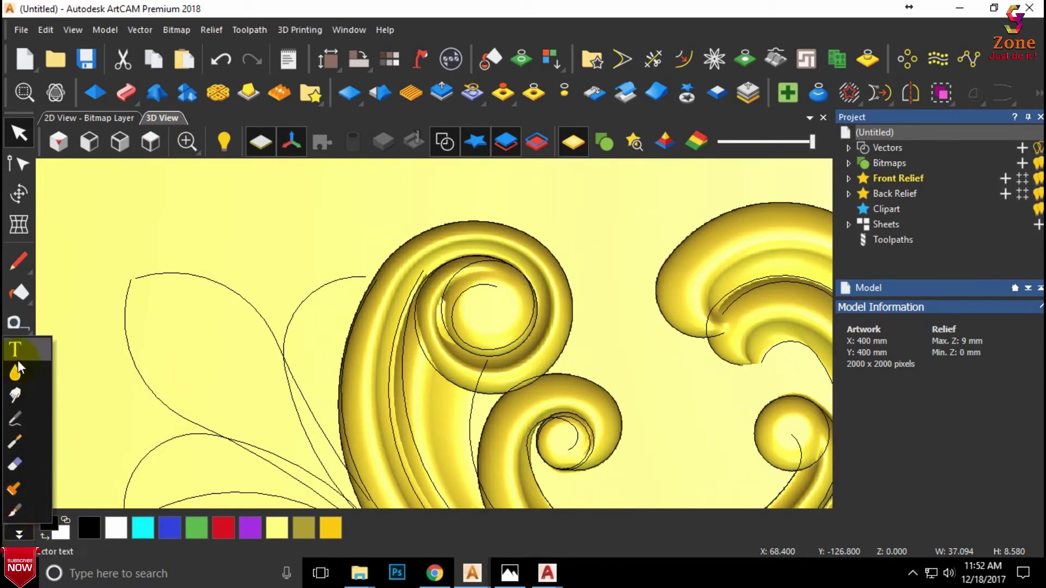
pyautogui.click(18, 361)
pyautogui.scroll(2, 416, 269)
pyautogui.scroll(2, 469, 282)
# Step: Smooth the spiral's notches and lower ripples, then hide the vectors in top view
pyautogui.moveTo(469, 282)
pyautogui.mouseDown()
pyautogui.moveTo(443, 283)
pyautogui.moveTo(452, 273)
pyautogui.mouseUp()
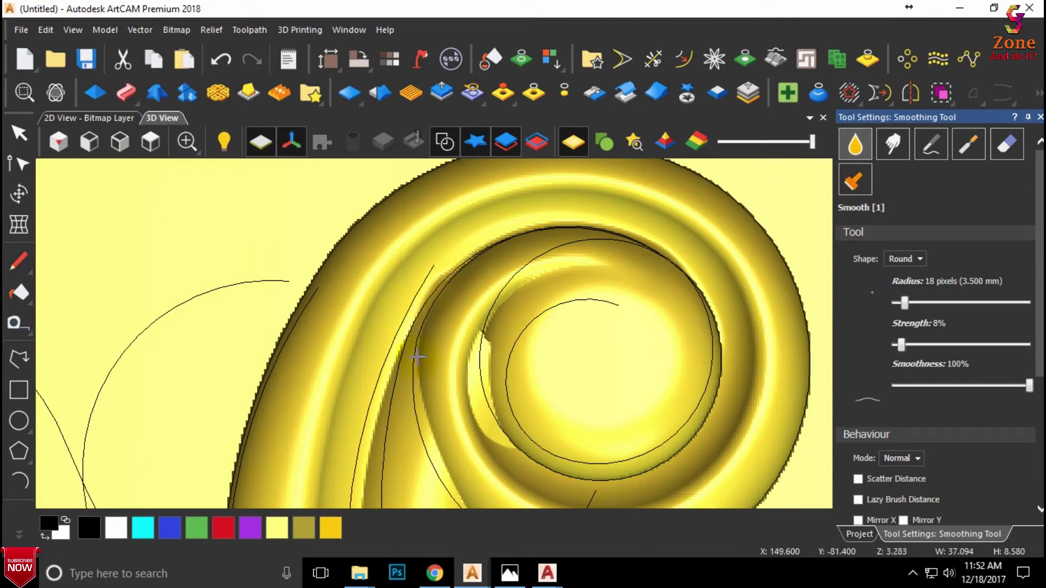
pyautogui.moveTo(417, 357)
pyautogui.mouseDown()
pyautogui.moveTo(484, 350)
pyautogui.moveTo(485, 331)
pyautogui.mouseUp()
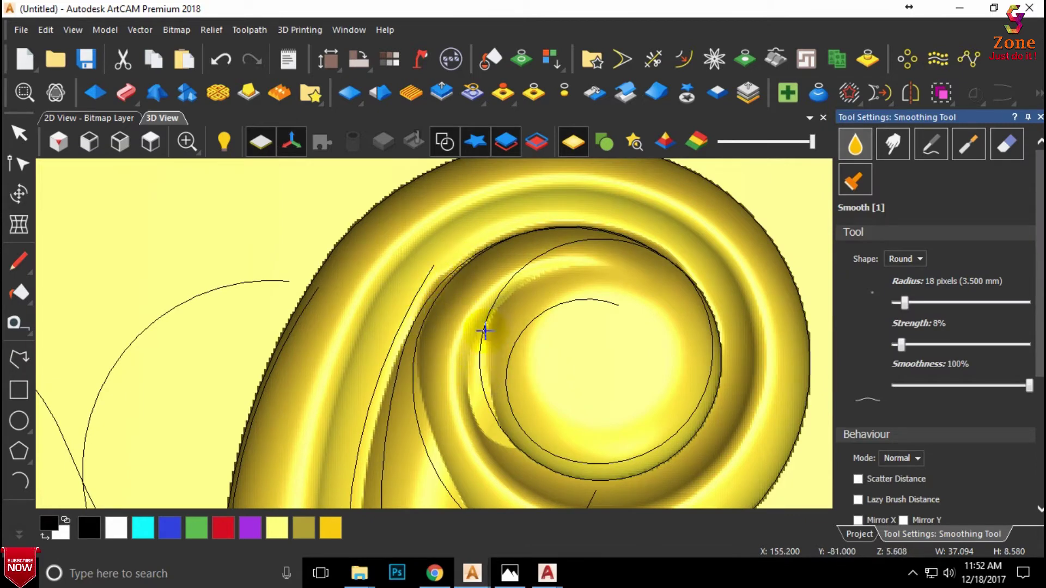
pyautogui.moveTo(547, 483)
pyautogui.mouseDown()
pyautogui.moveTo(490, 338)
pyautogui.moveTo(484, 350)
pyautogui.moveTo(494, 310)
pyautogui.moveTo(486, 361)
pyautogui.moveTo(497, 478)
pyautogui.moveTo(490, 427)
pyautogui.mouseUp()
pyautogui.scroll(-2, 523, 310)
pyautogui.scroll(-2, 516, 336)
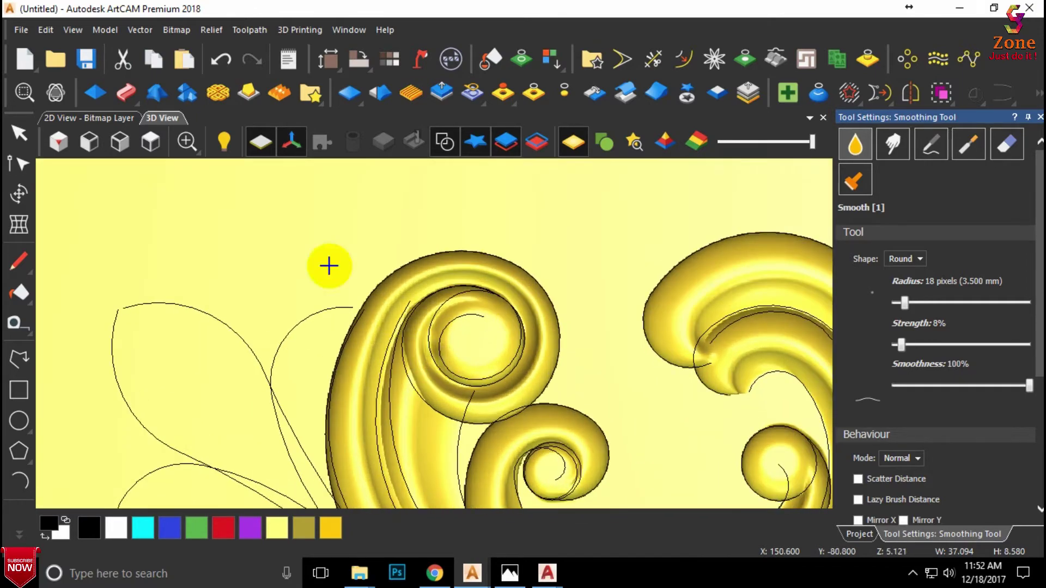
pyautogui.click(150, 141)
pyautogui.click(444, 142)
pyautogui.scroll(3, 420, 256)
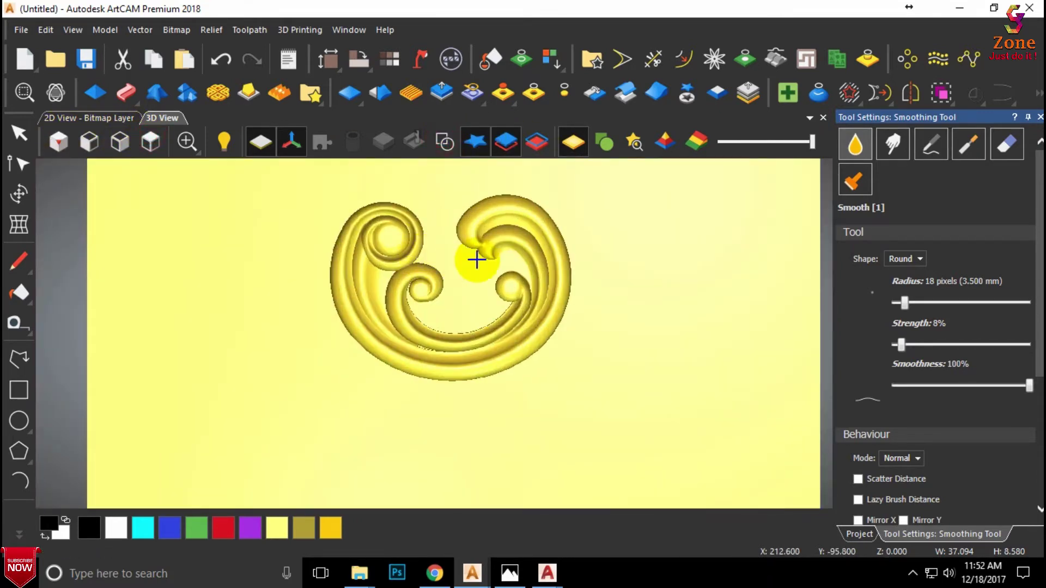
pyautogui.scroll(1, 473, 258)
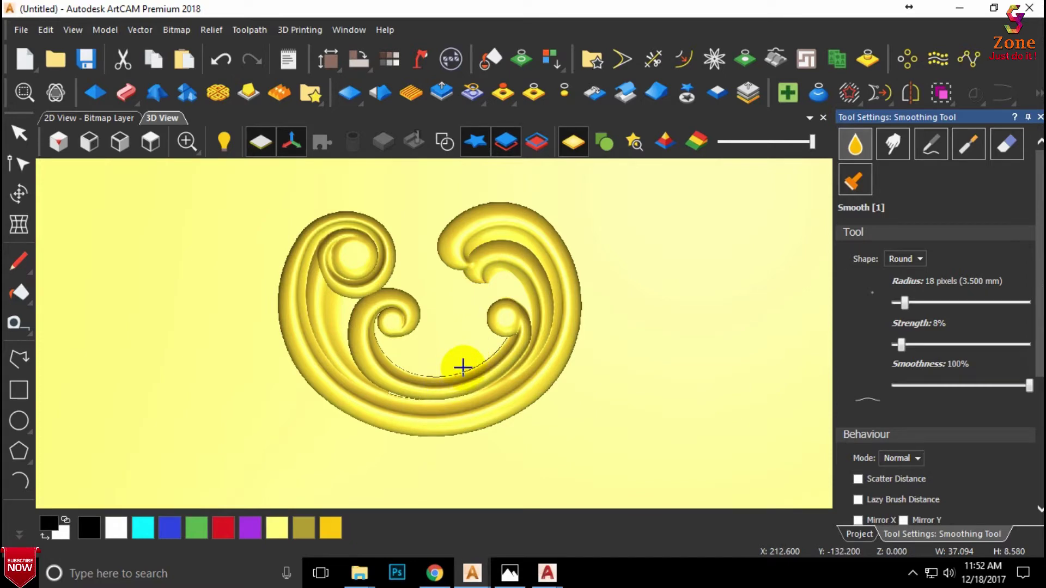
# Step: Save the model under the name 'flower 1'
pyautogui.hotkey('ctrl', 's')
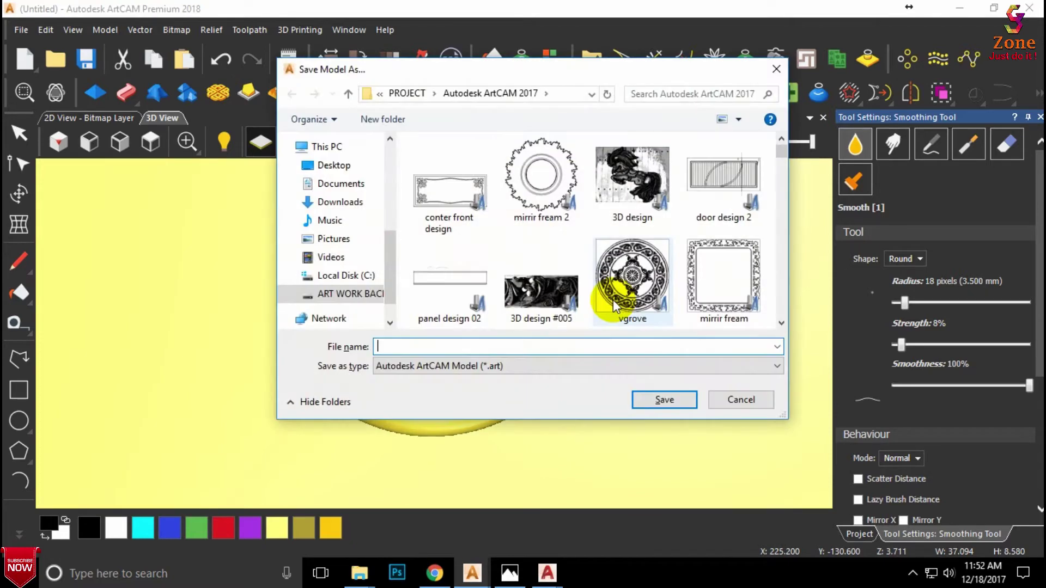
pyautogui.write('f')
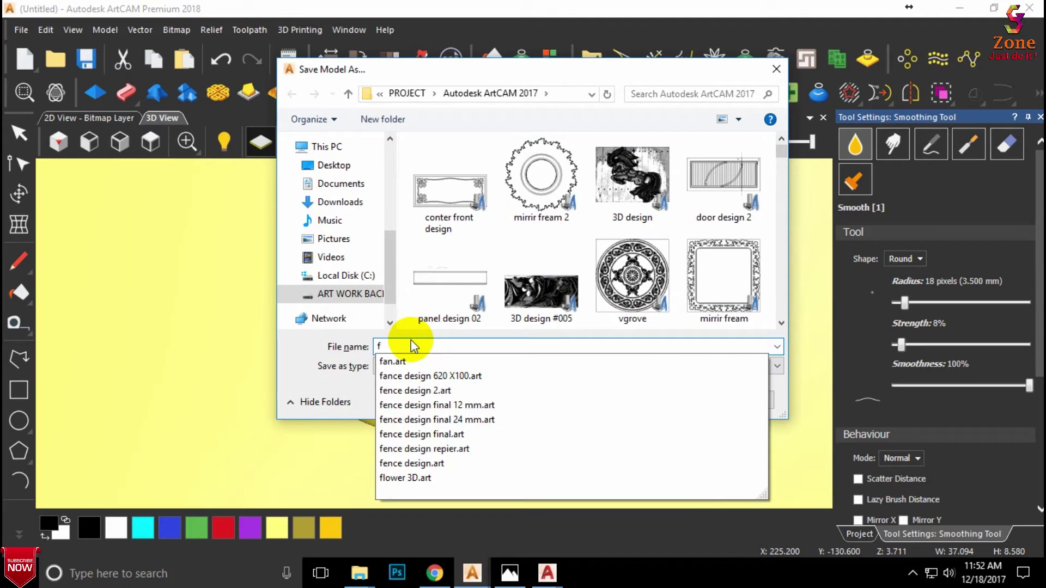
pyautogui.write('lower')
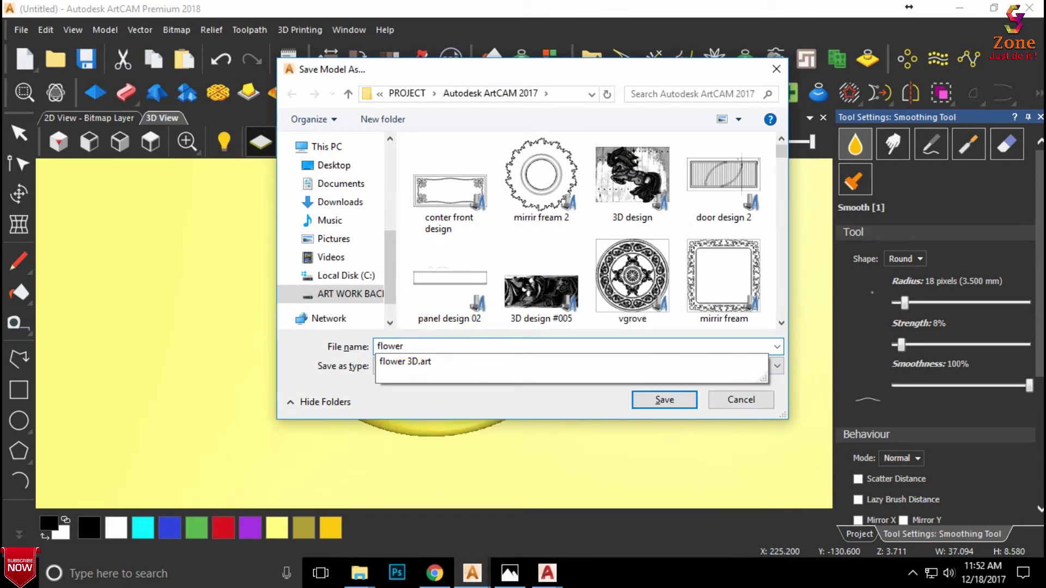
pyautogui.write(' 1')
pyautogui.press('Return')
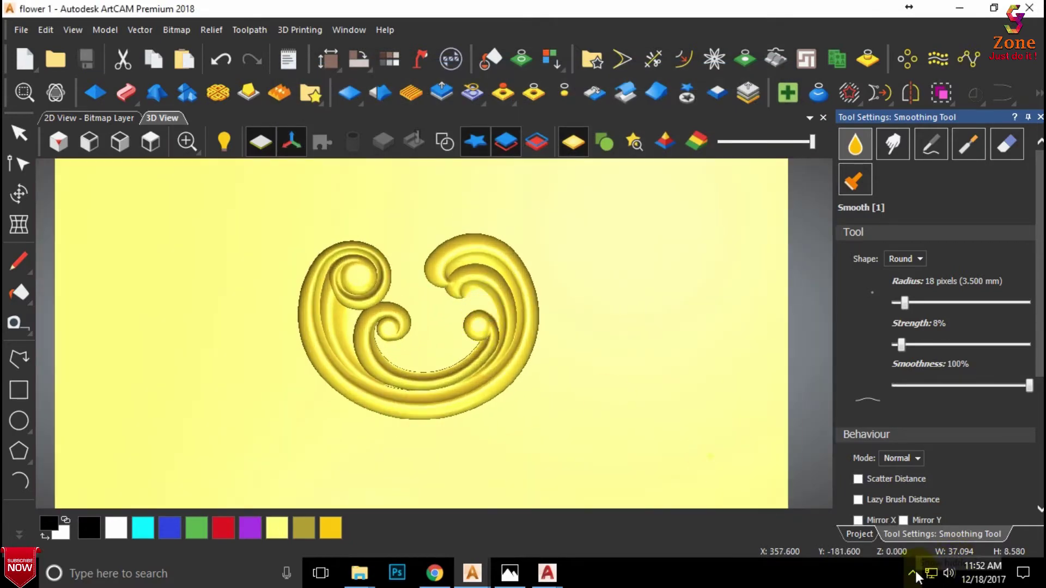
# Step: Rotate-copy the scroll relief into 4 copies around centre 200, -200 mm
pyautogui.click(442, 341)
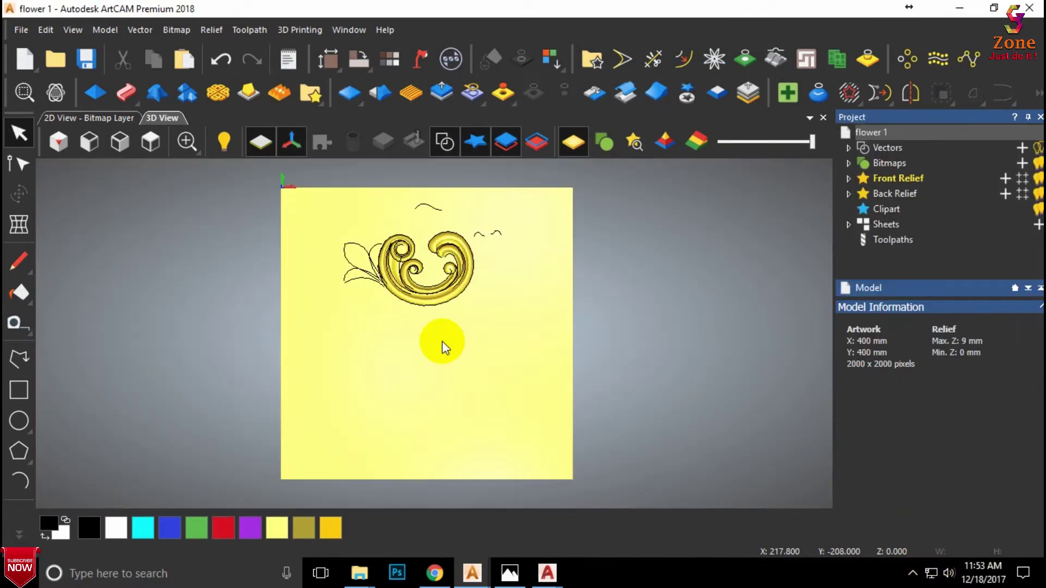
pyautogui.scroll(1, 441, 335)
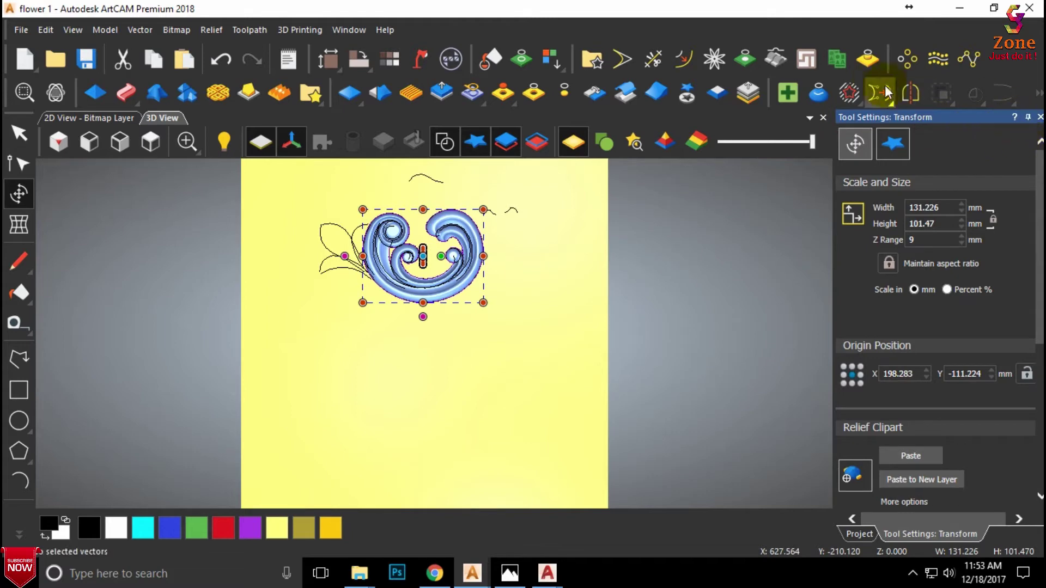
pyautogui.click(907, 57)
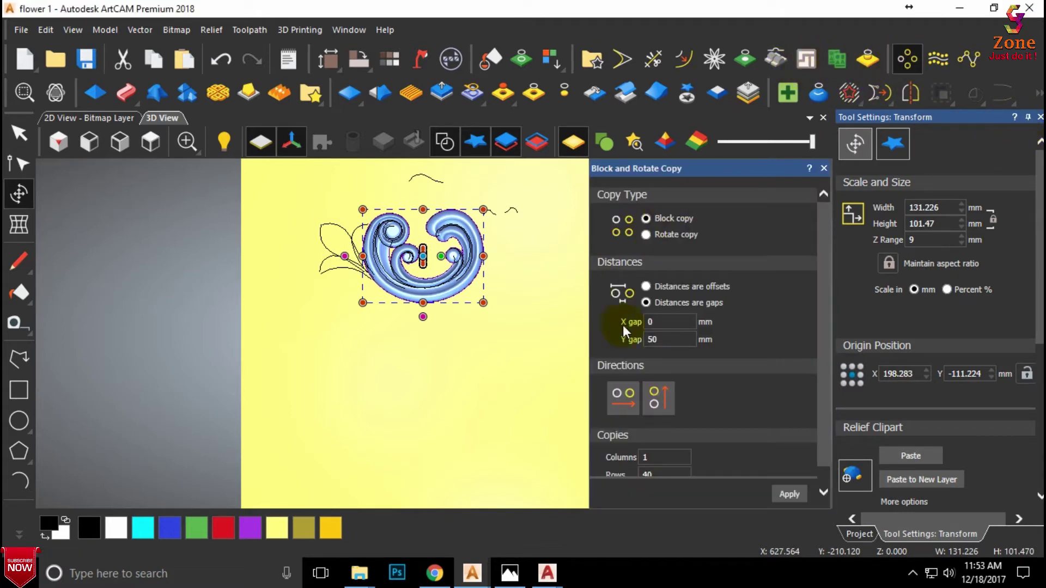
pyautogui.click(646, 235)
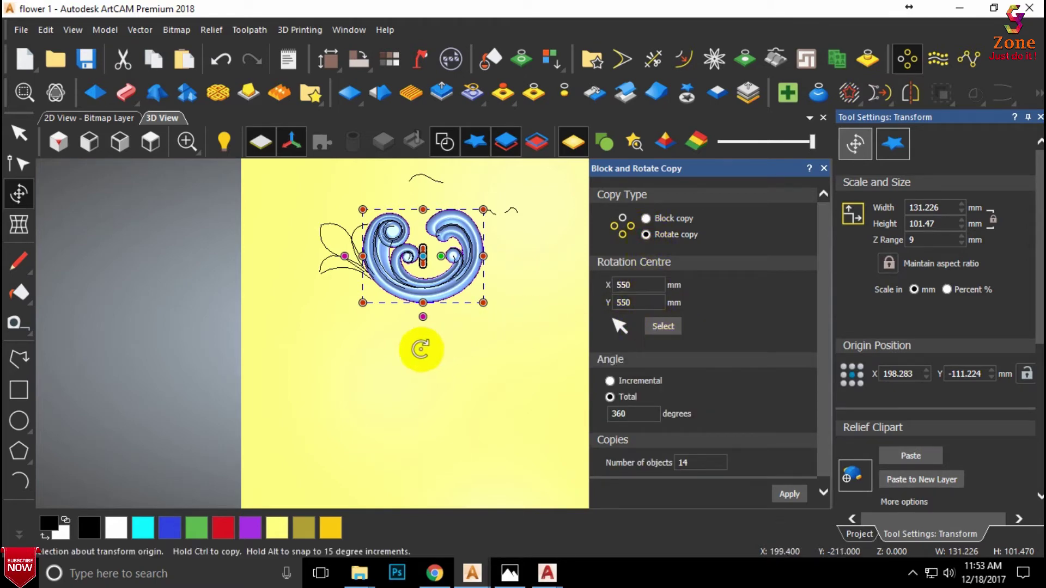
pyautogui.click(661, 329)
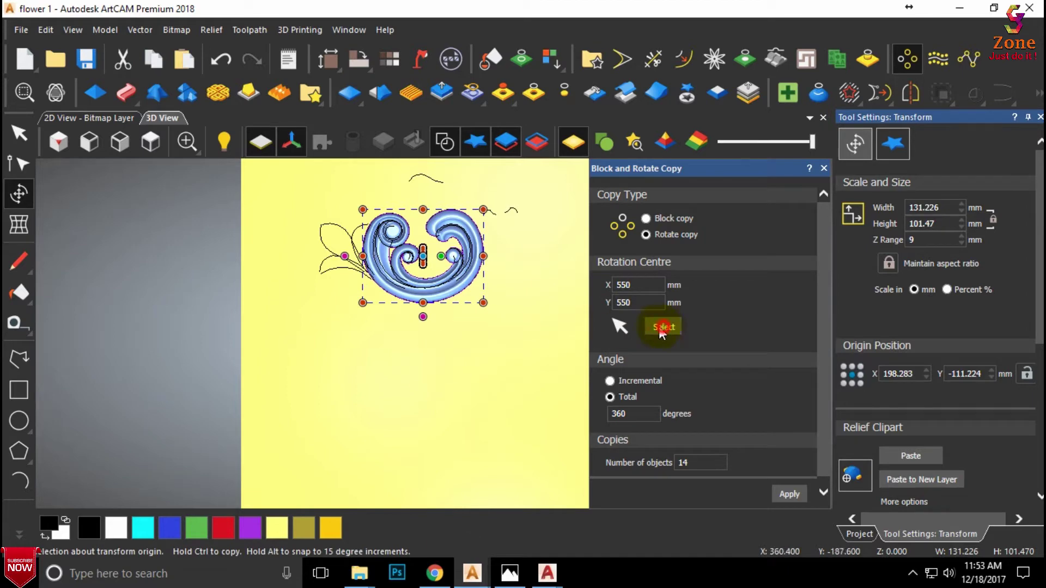
pyautogui.click(423, 332)
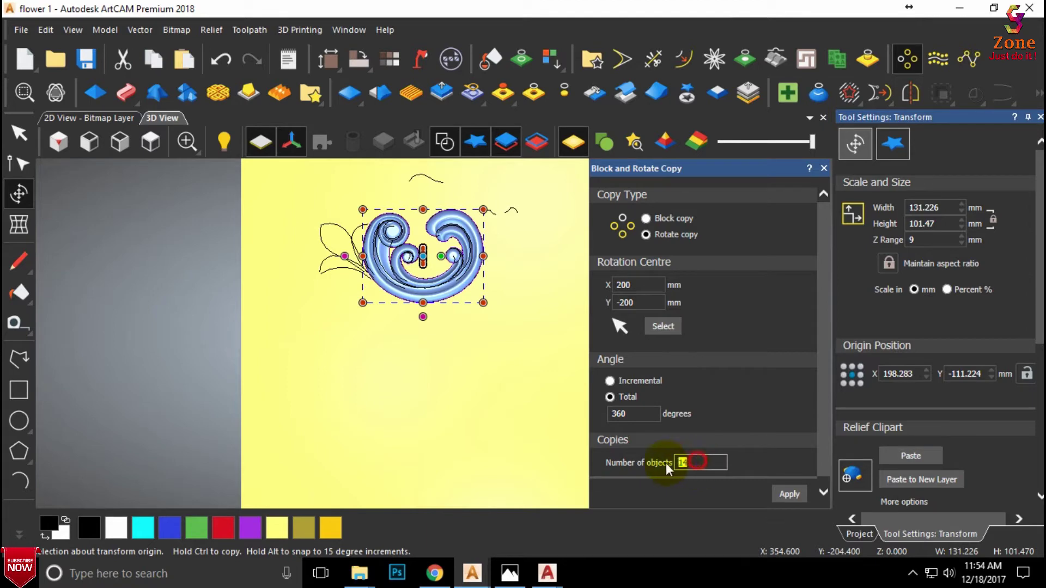
pyautogui.write('4')
pyautogui.click(787, 493)
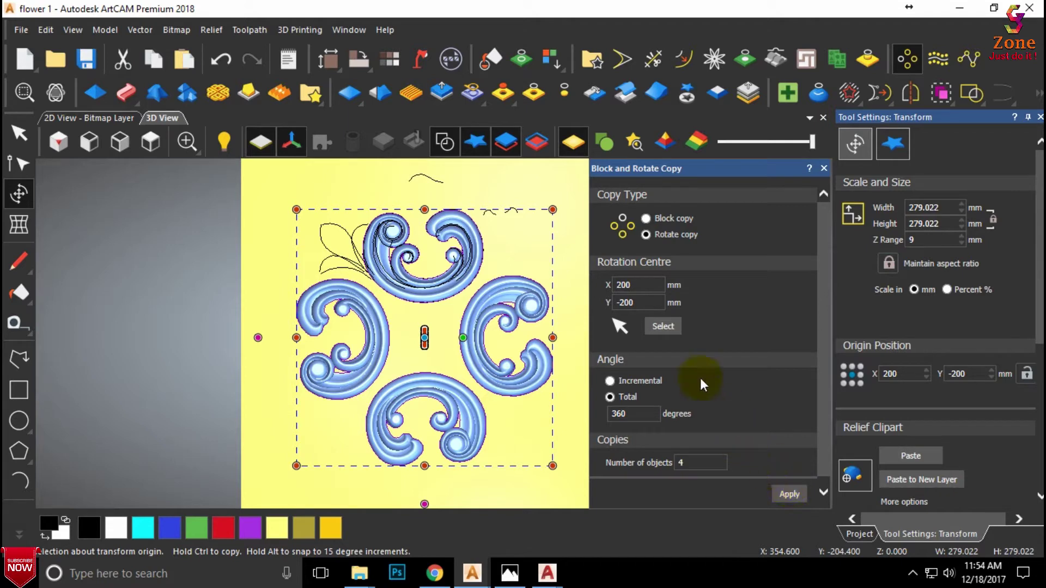
pyautogui.scroll(1, 474, 287)
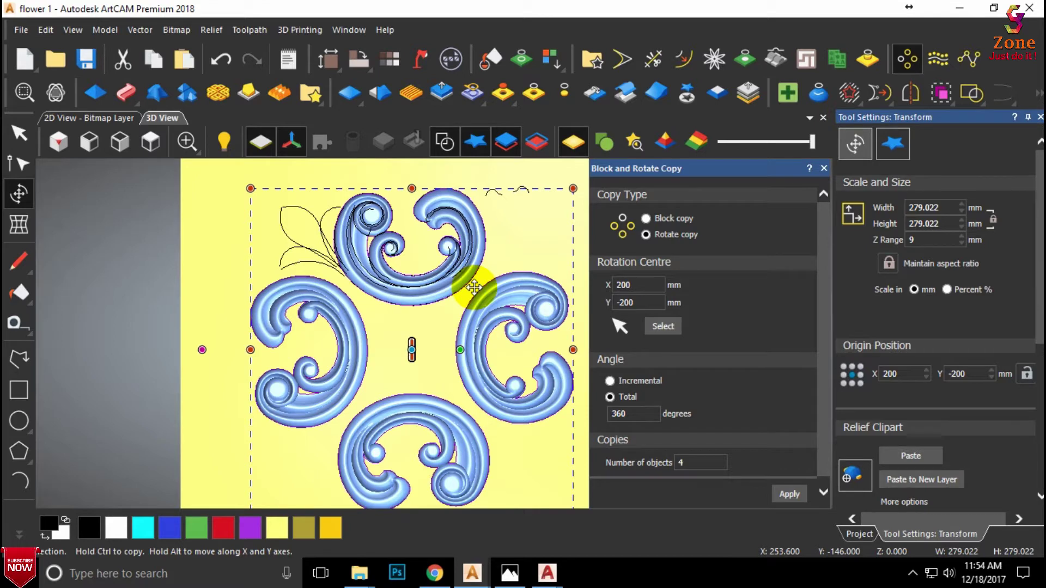
# Step: Apply four rotated copies around 200,-200 over 360°, forming a 303.685 mm square ring
pyautogui.scroll(2, 376, 359)
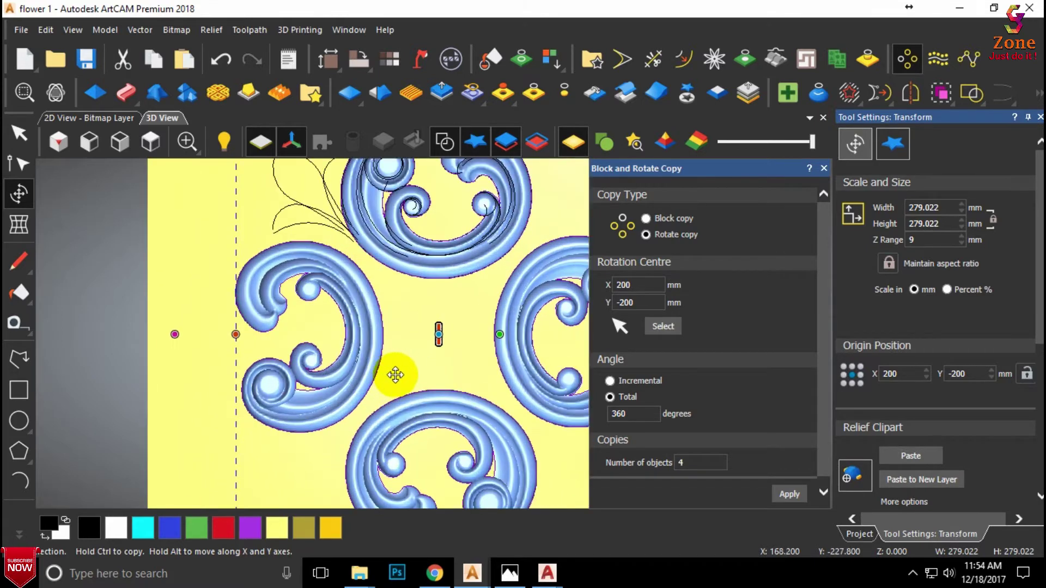
pyautogui.scroll(-2, 404, 376)
pyautogui.scroll(3, 406, 375)
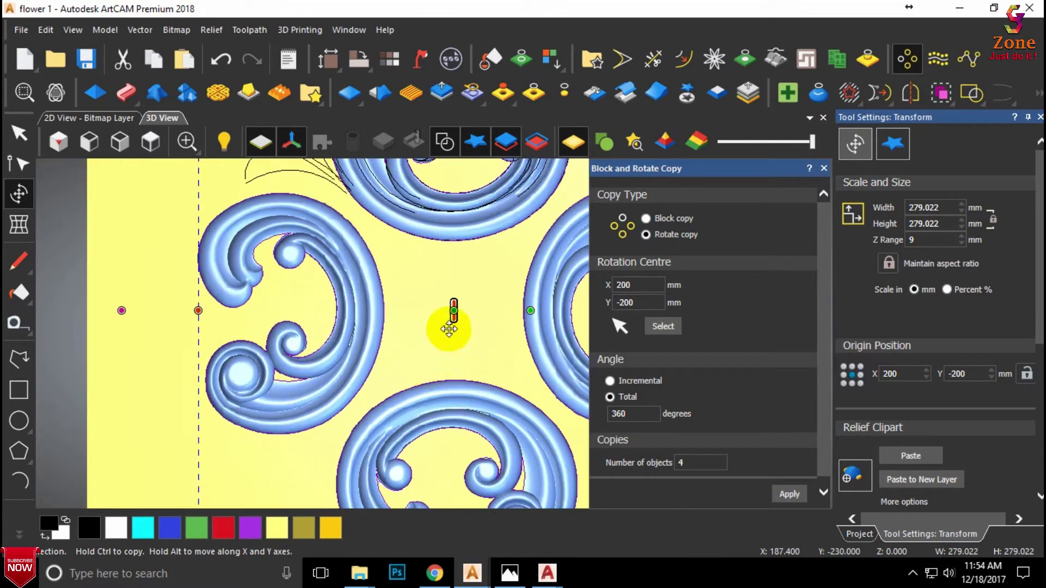
pyautogui.moveTo(468, 270); pyautogui.dragTo(479, 237, button='middle')
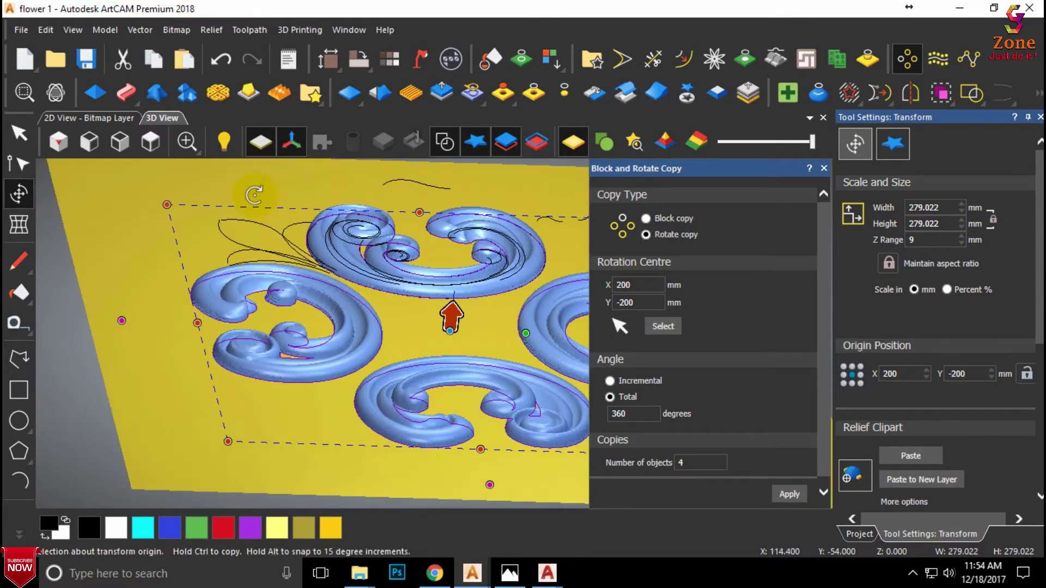
pyautogui.click(150, 142)
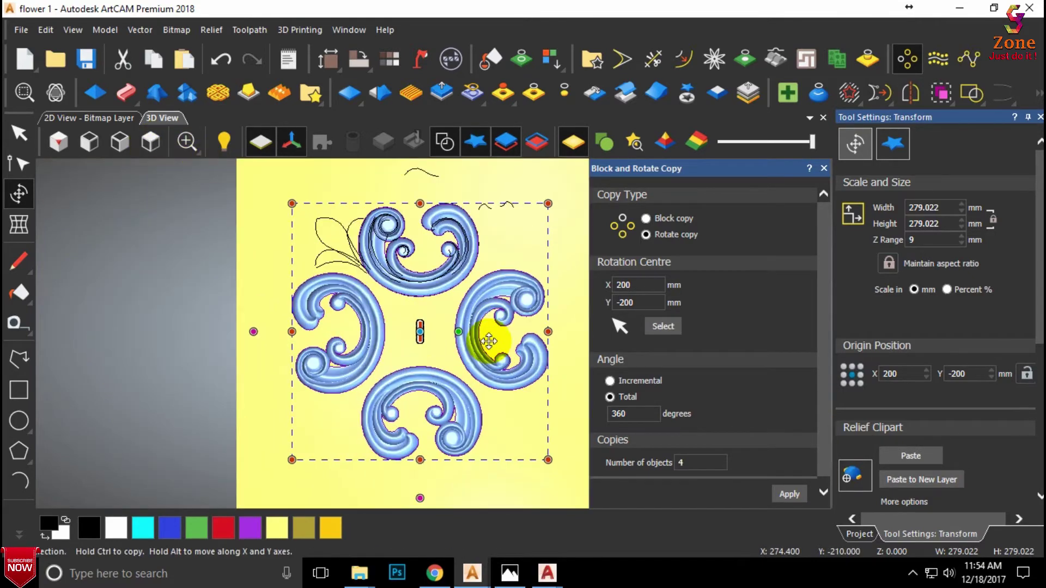
pyautogui.press('Return')
pyautogui.scroll(-2, 490, 360)
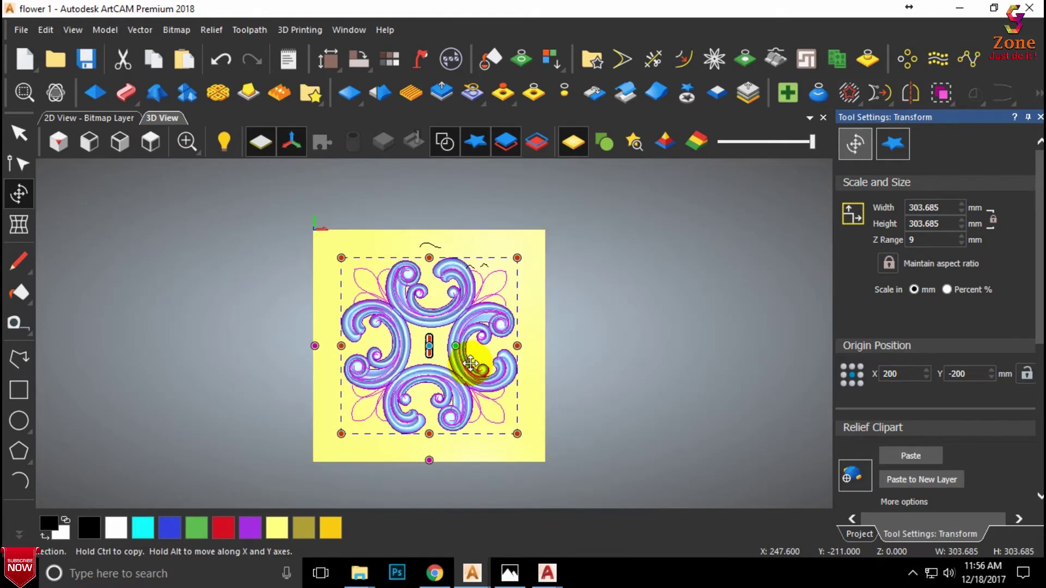
pyautogui.scroll(1, 470, 363)
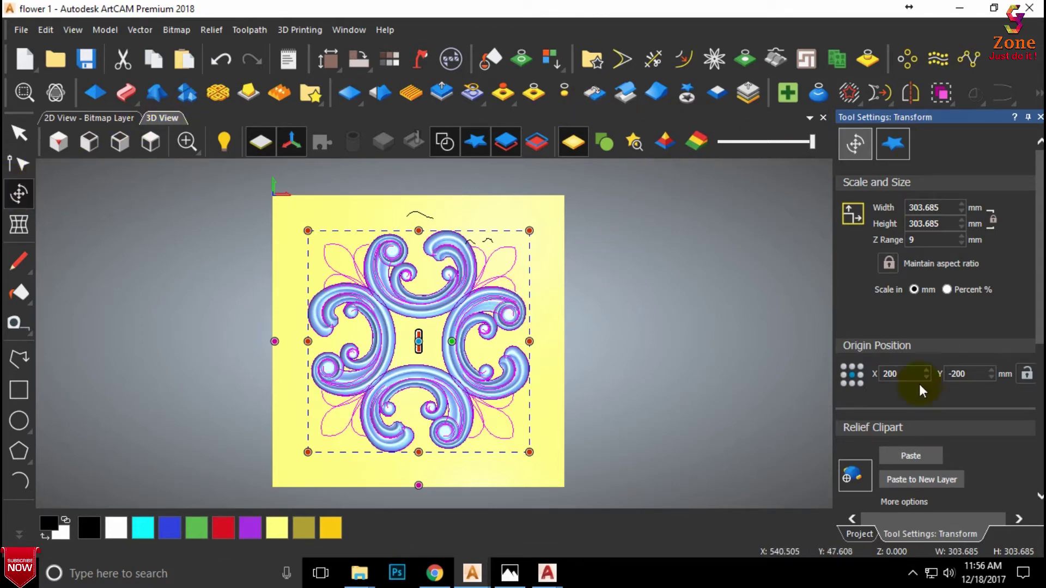
# Step: Paste the four-scroll clipart into the front relief and finish the transform
pyautogui.click(912, 458)
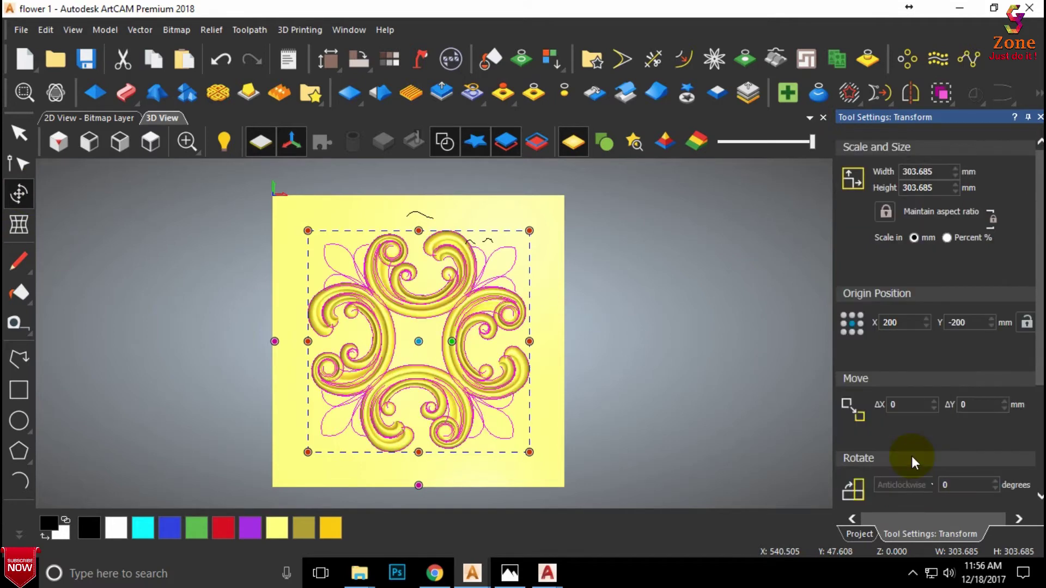
pyautogui.click(447, 145)
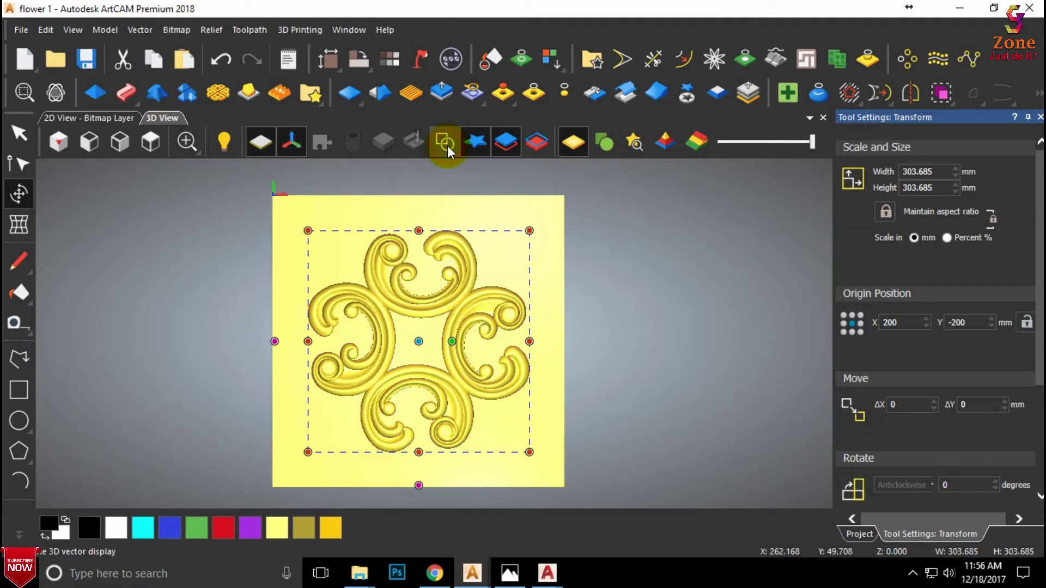
pyautogui.scroll(-1, 456, 228)
pyautogui.scroll(2, 493, 284)
pyautogui.click(507, 277)
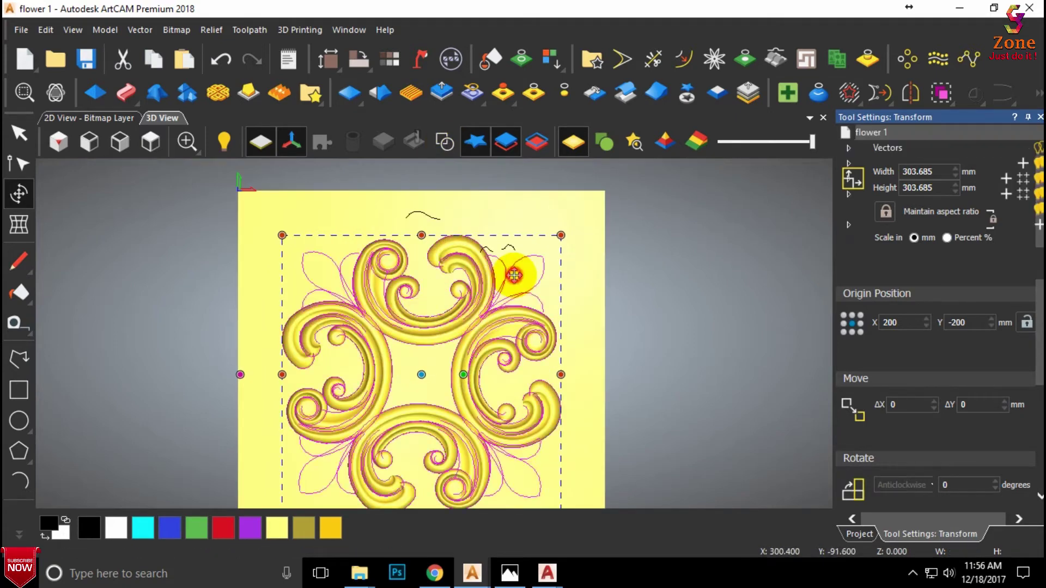
# Step: Tilt the view to inspect the 9 mm carving, then return to top view with vectors shown
pyautogui.scroll(-2, 420, 331)
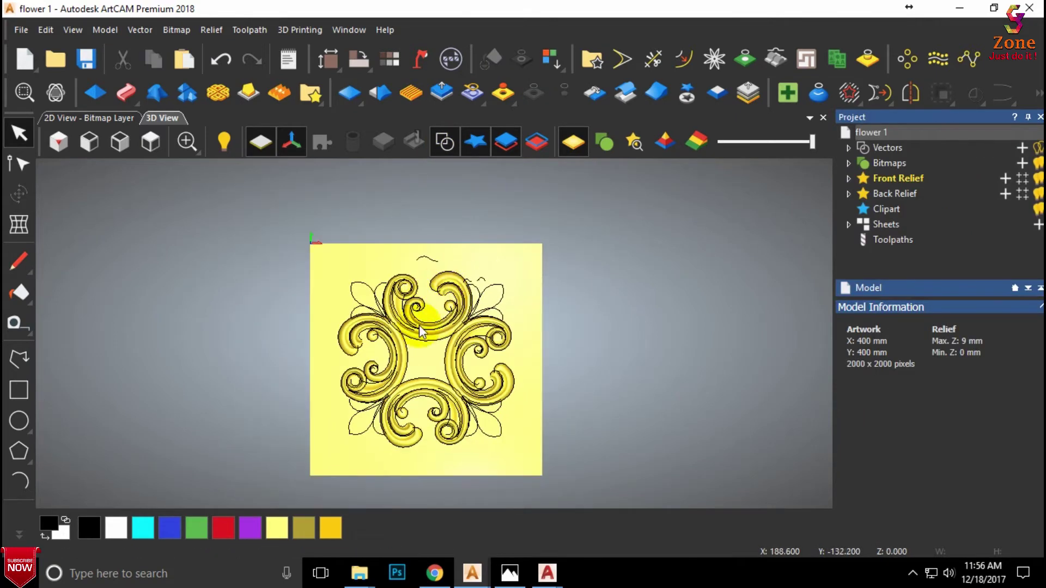
pyautogui.scroll(-2, 439, 315)
pyautogui.scroll(3, 431, 239)
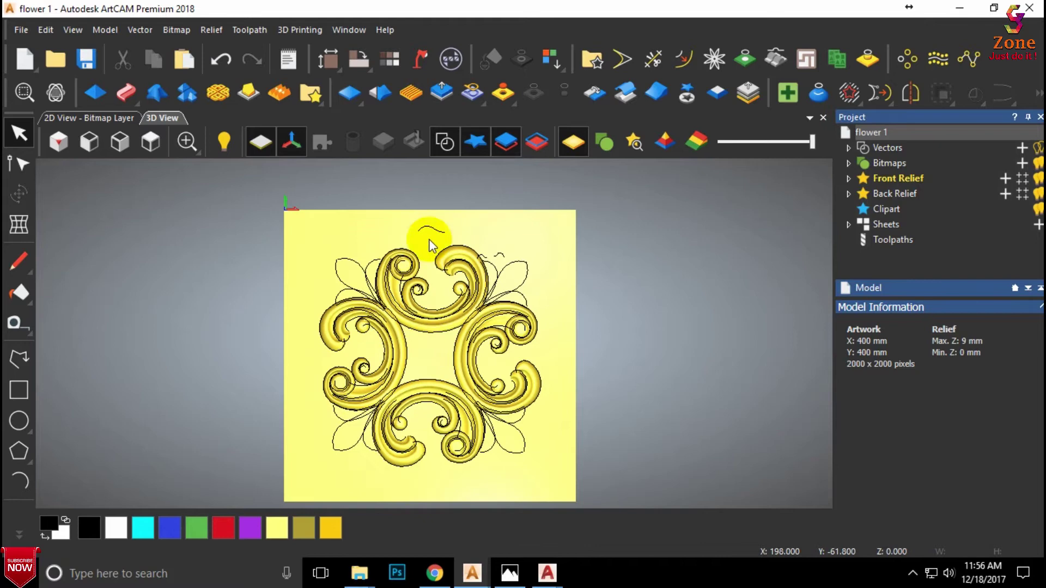
pyautogui.click(446, 142)
pyautogui.moveTo(430, 306)
pyautogui.mouseDown()
pyautogui.moveTo(432, 148)
pyautogui.moveTo(438, 209)
pyautogui.moveTo(427, 157)
pyautogui.mouseUp()
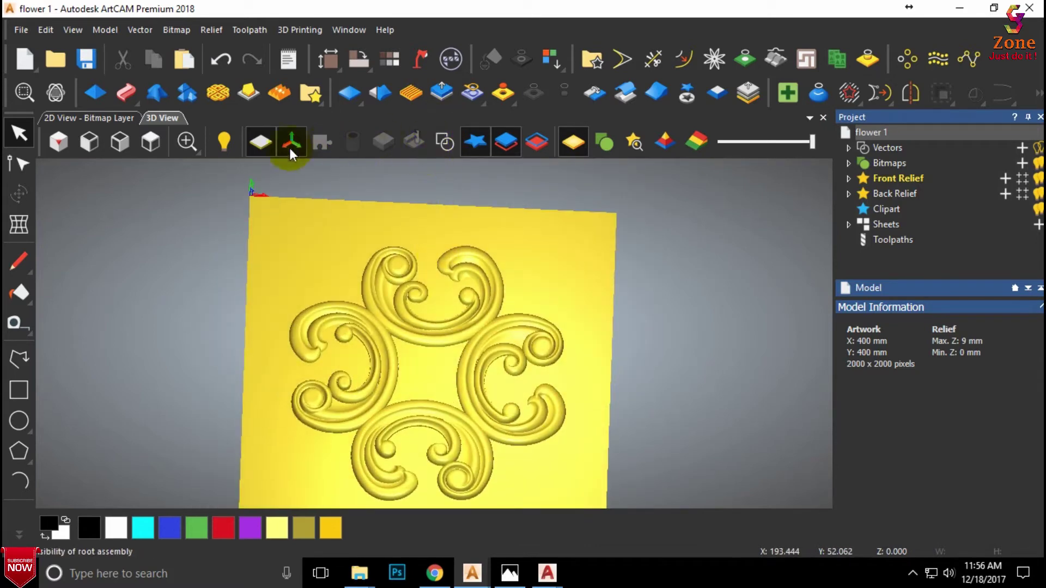
pyautogui.click(156, 142)
pyautogui.scroll(2, 403, 234)
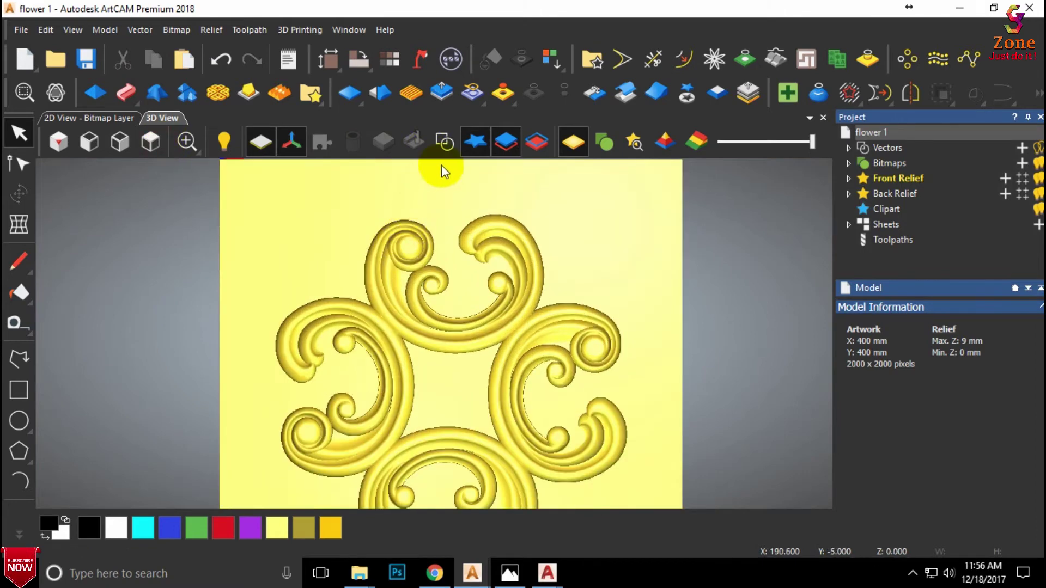
pyautogui.click(444, 143)
pyautogui.scroll(3, 349, 250)
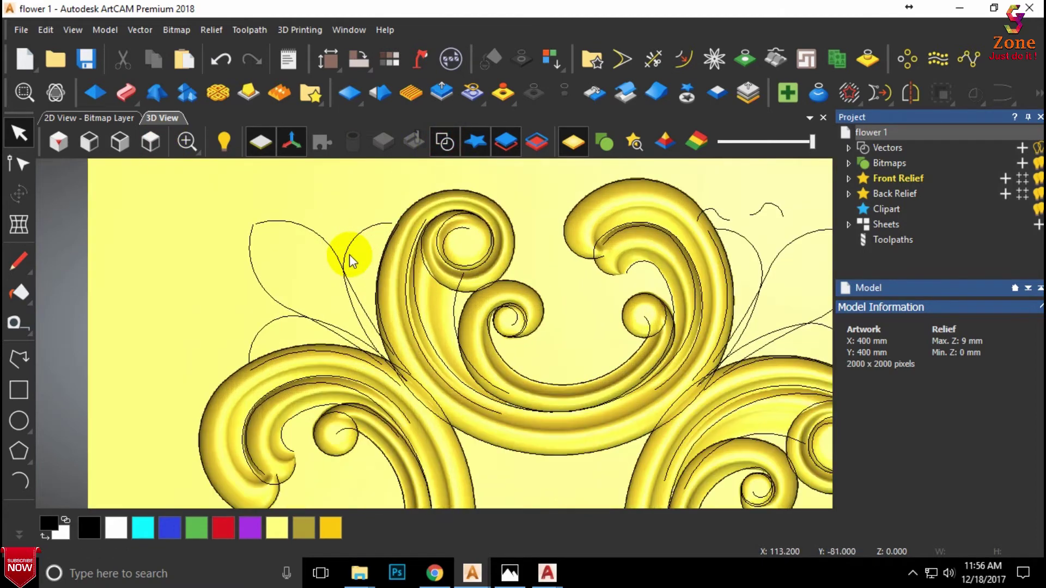
# Step: Draw a short three-point polyline left of the scrolls and bend the upper-left leaf curve downward
pyautogui.click(263, 330)
pyautogui.click(198, 315)
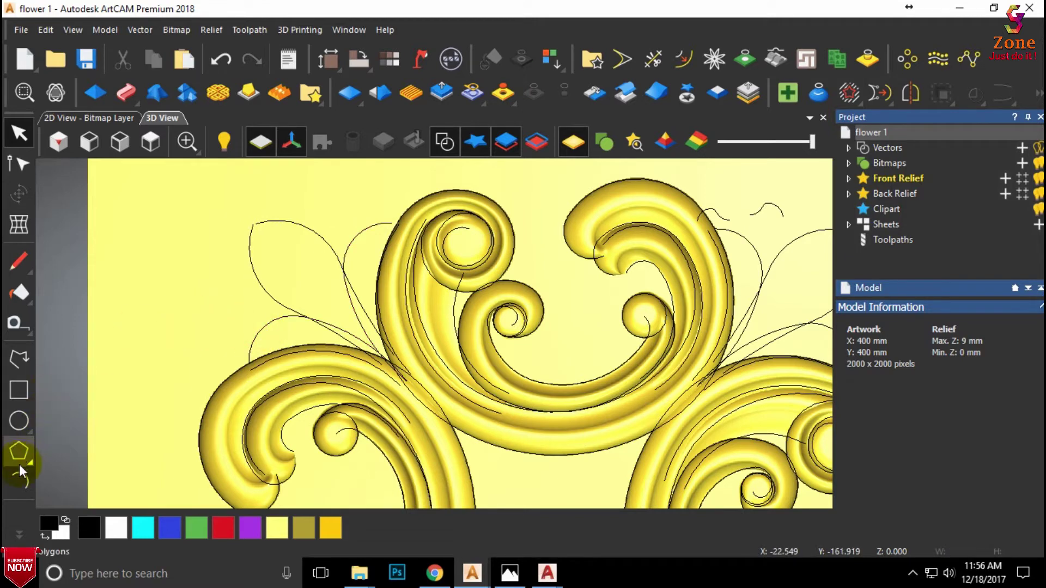
pyautogui.click(19, 360)
pyautogui.click(174, 322)
pyautogui.click(196, 309)
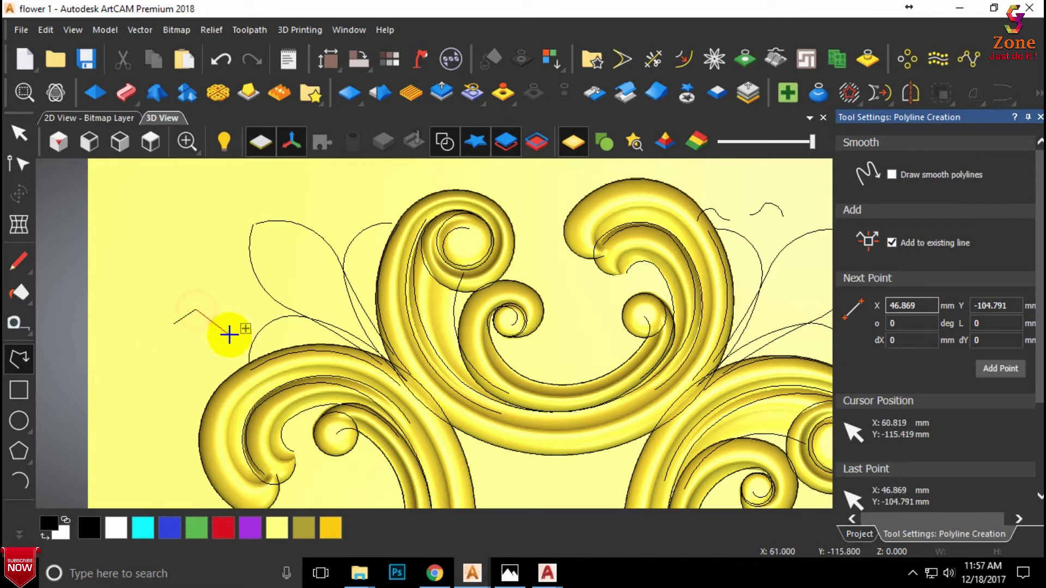
pyautogui.click(226, 323)
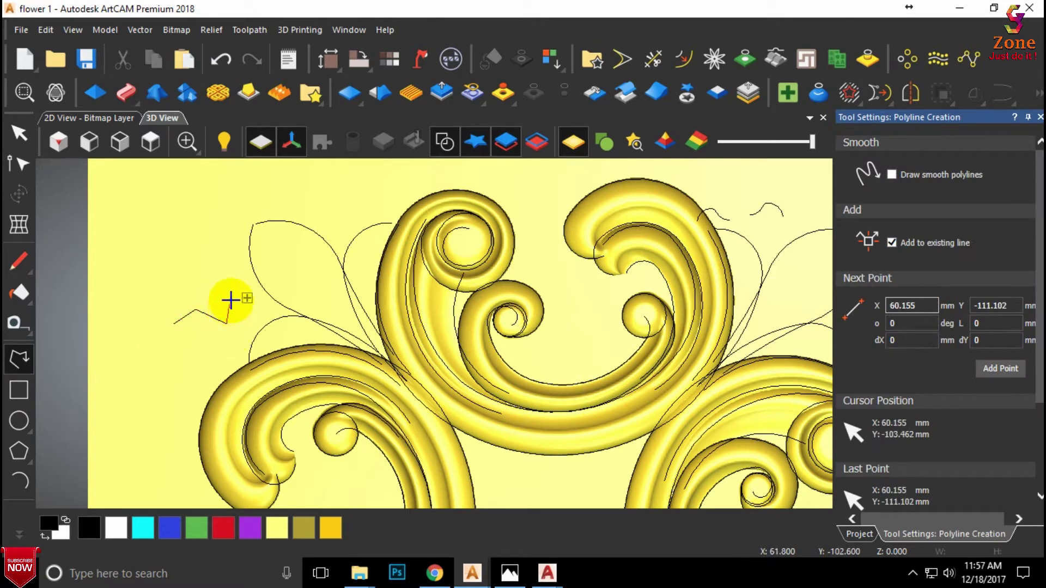
pyautogui.rightClick(240, 310)
pyautogui.click(275, 316)
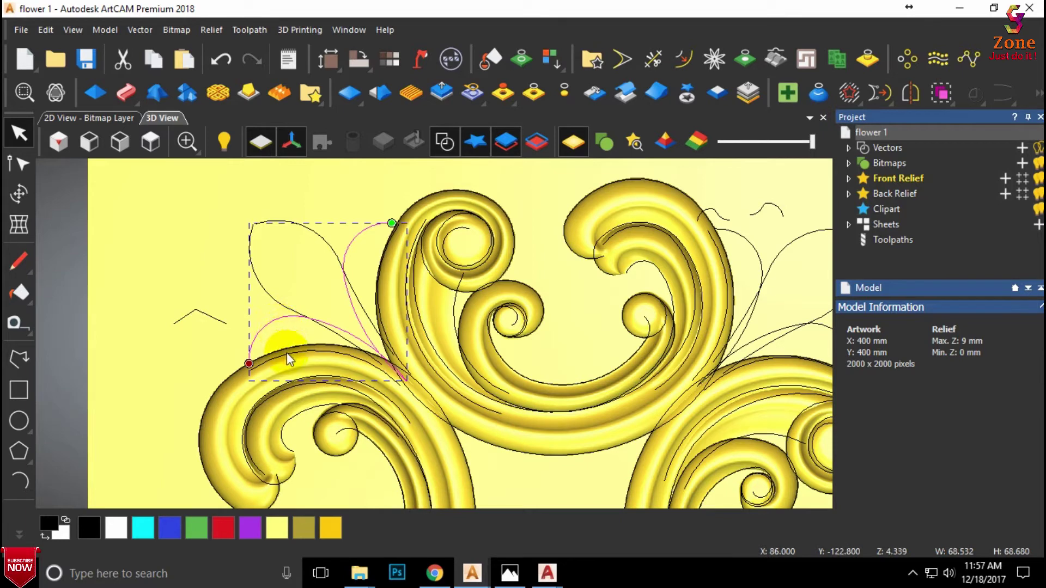
pyautogui.moveTo(286, 352); pyautogui.dragTo(286, 358)
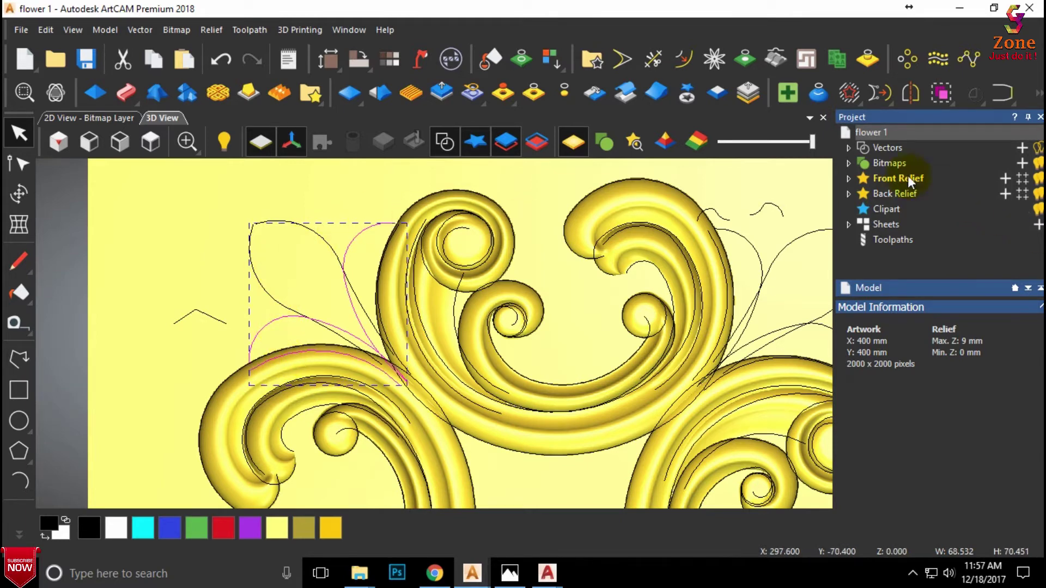
# Step: Add Relief Layer 1 under Front Relief and check its properties
pyautogui.click(849, 178)
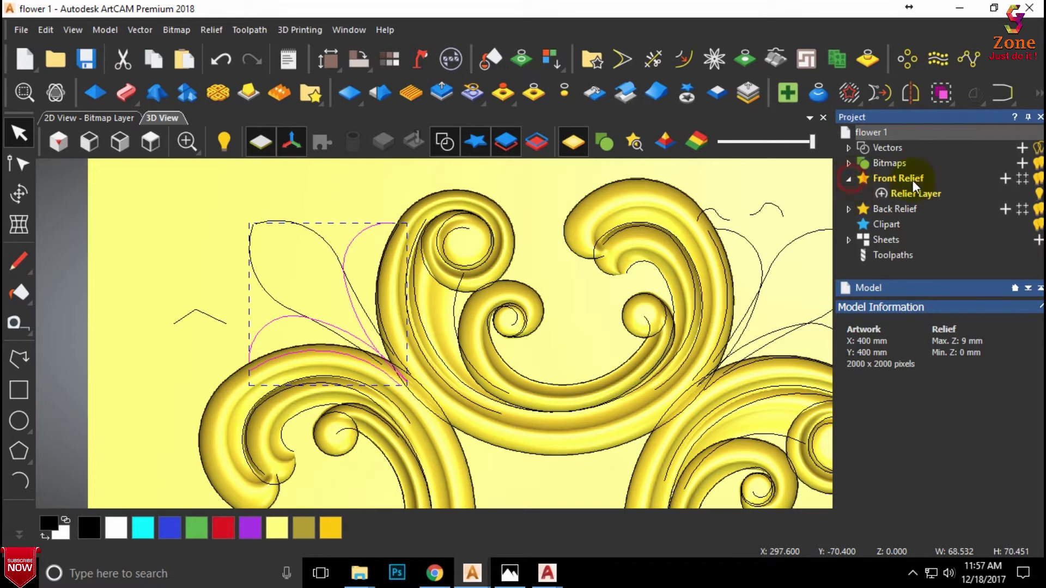
pyautogui.click(1005, 178)
pyautogui.click(993, 194)
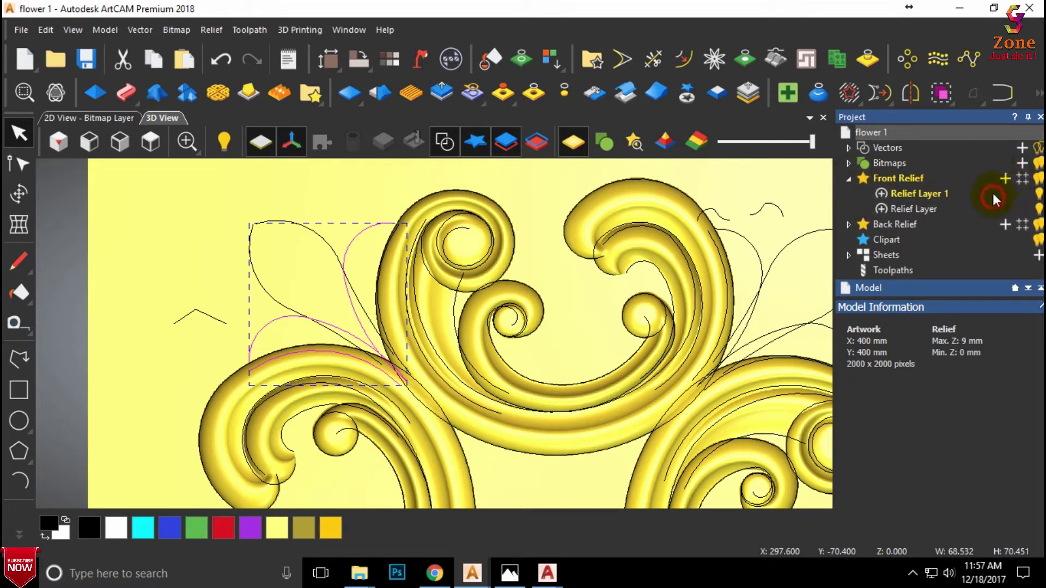
pyautogui.click(942, 195)
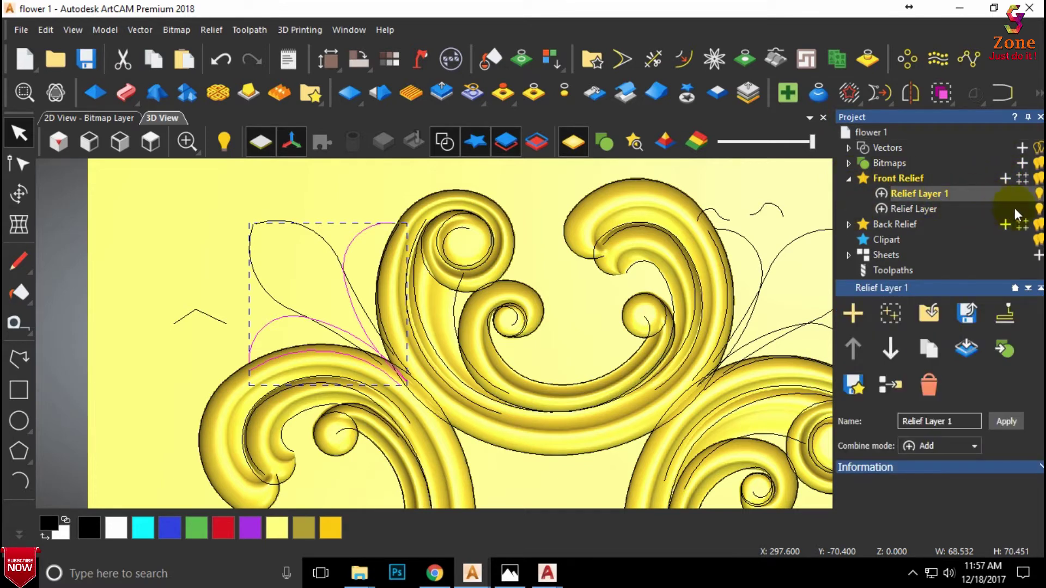
pyautogui.click(1039, 209)
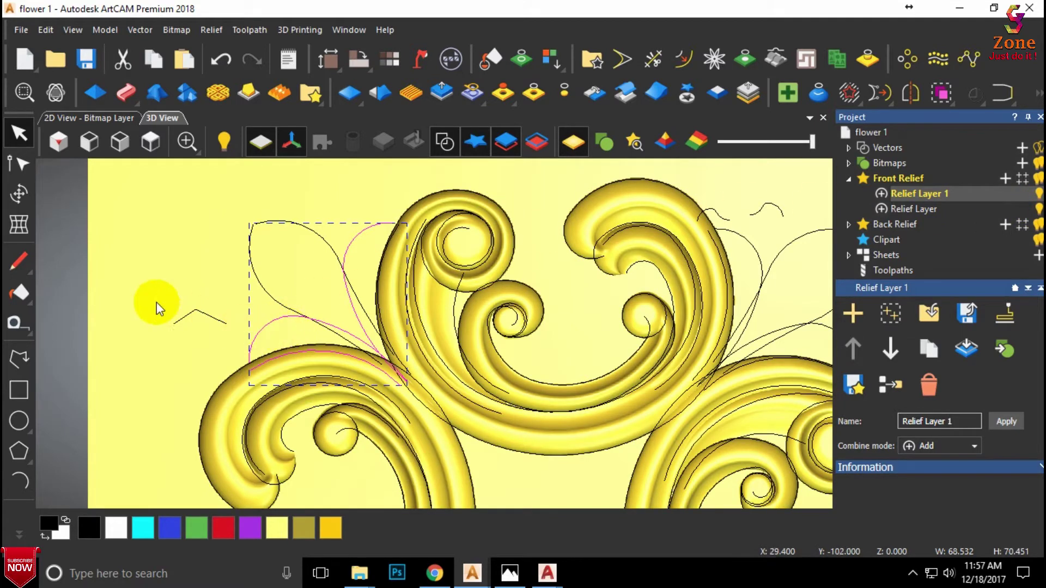
# Step: Start a Two Rail Sweep on the leaf vector from A to B, then cancel it
pyautogui.click(125, 92)
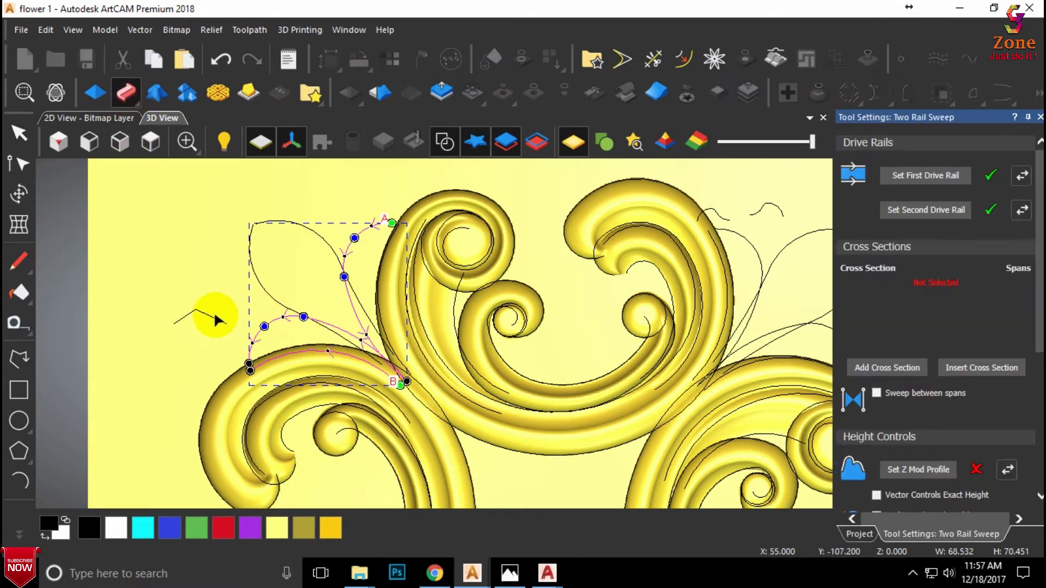
pyautogui.click(284, 318)
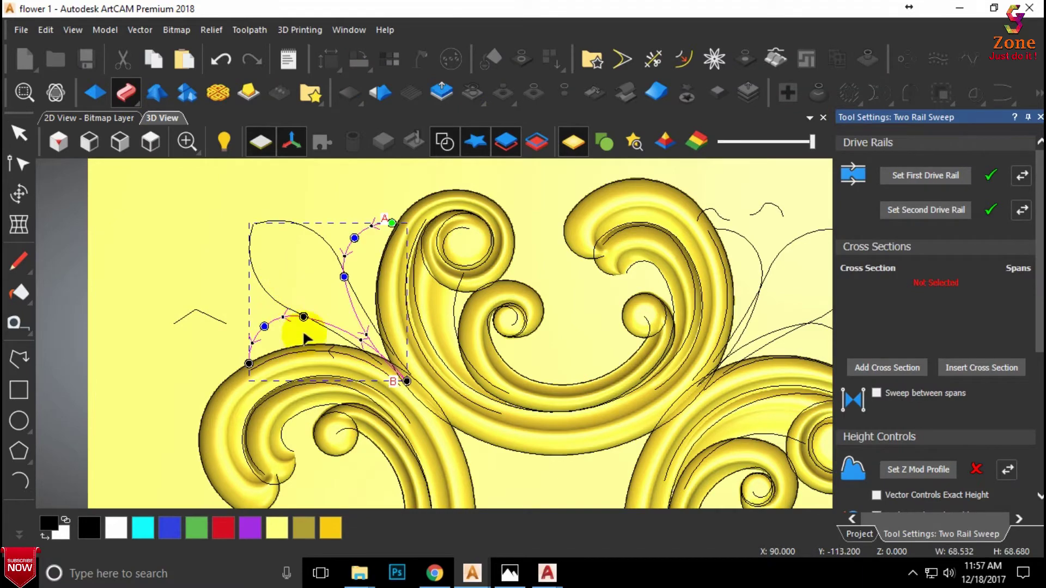
pyautogui.scroll(2, 402, 378)
pyautogui.scroll(2, 406, 384)
pyautogui.scroll(2, 404, 384)
pyautogui.scroll(2, 411, 381)
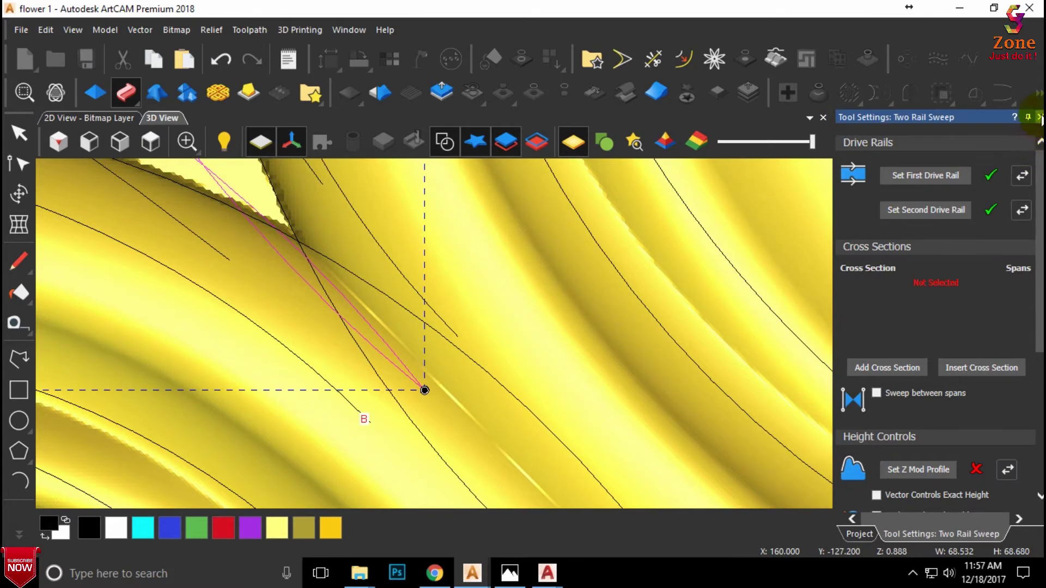
pyautogui.press('Escape')
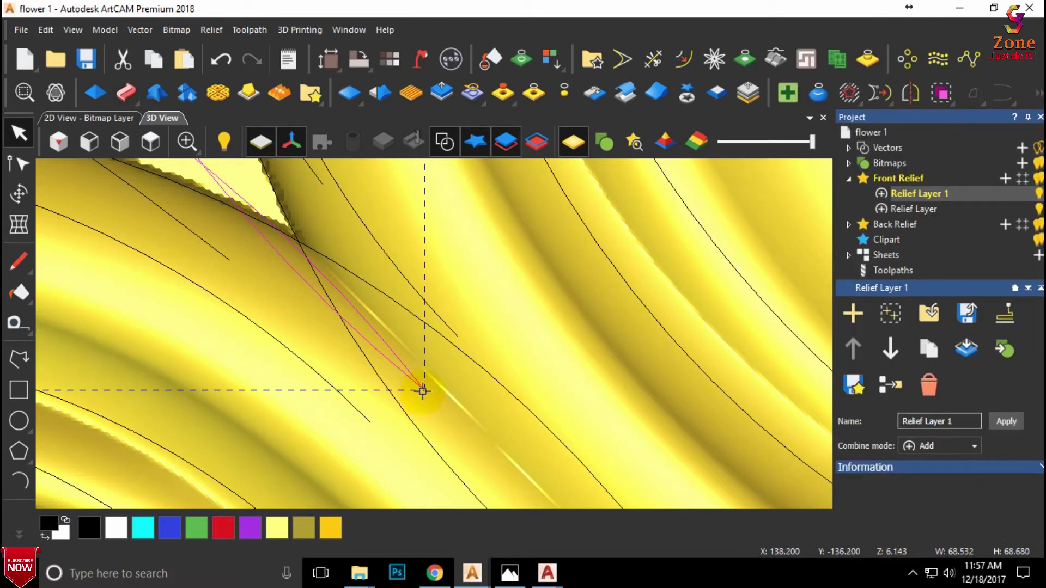
# Step: Inspect the leaf vector's end node near B in node editing
pyautogui.press('n')
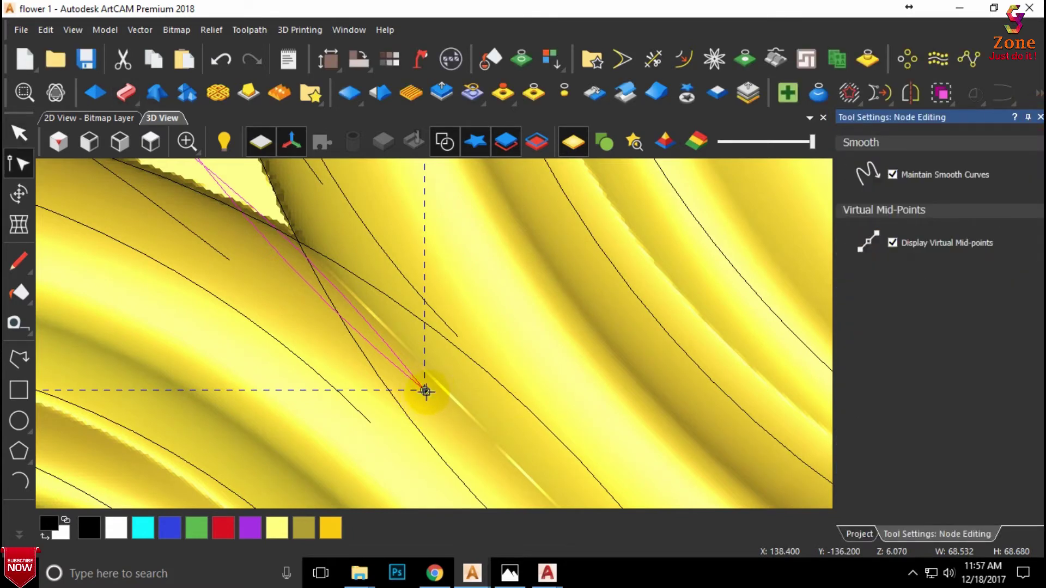
pyautogui.click(423, 391)
pyautogui.scroll(-2, 376, 354)
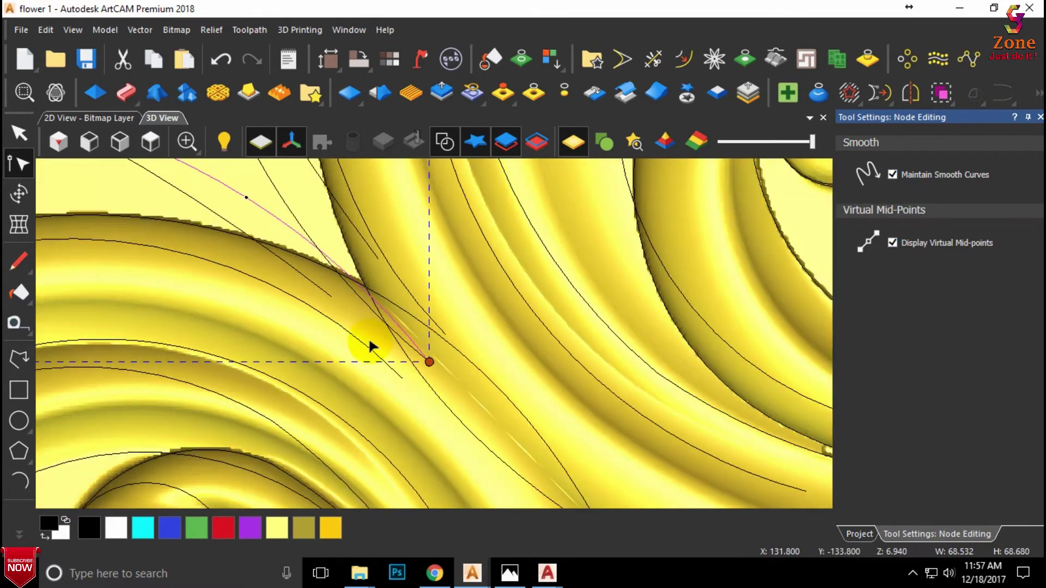
pyautogui.scroll(-2, 348, 305)
pyautogui.click(275, 215)
# Step: Select the upper and lower curves as rails and add the zigzag vector as sweep cross section
pyautogui.press('n')
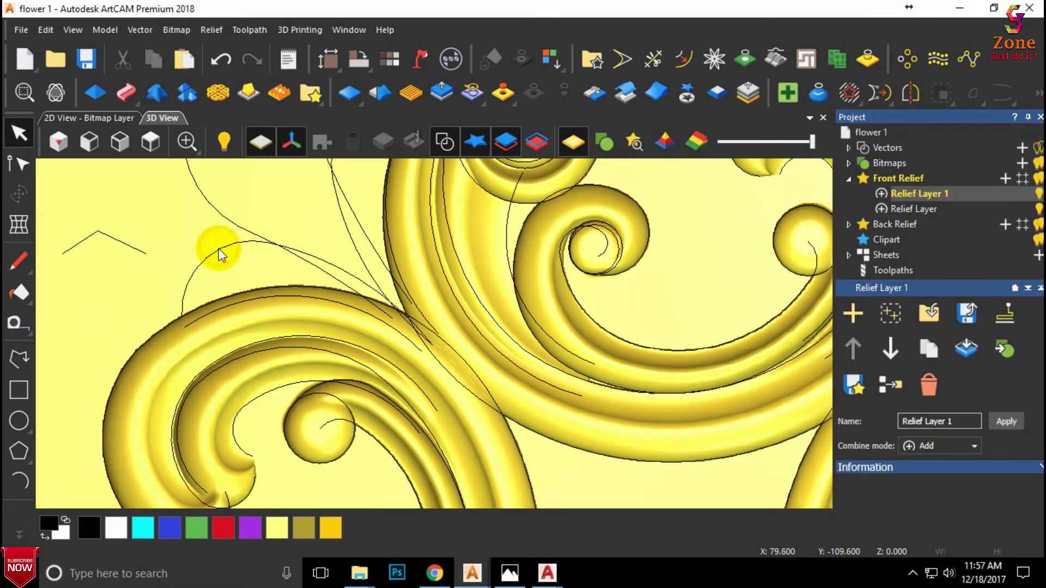
pyautogui.click(218, 250)
pyautogui.keyDown('shift'); pyautogui.click(243, 305); pyautogui.keyUp('shift')
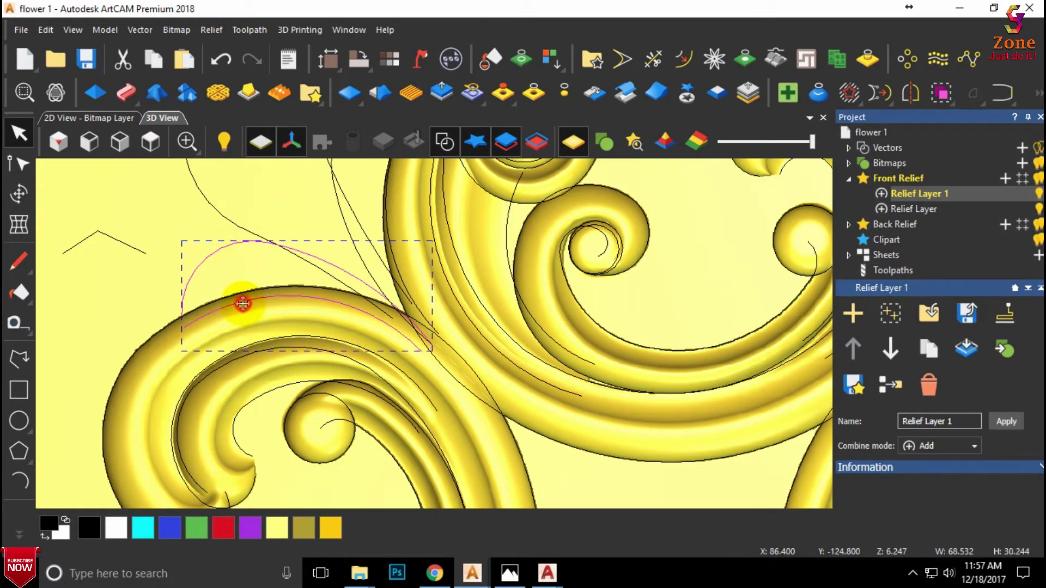
pyautogui.click(125, 92)
pyautogui.click(121, 243)
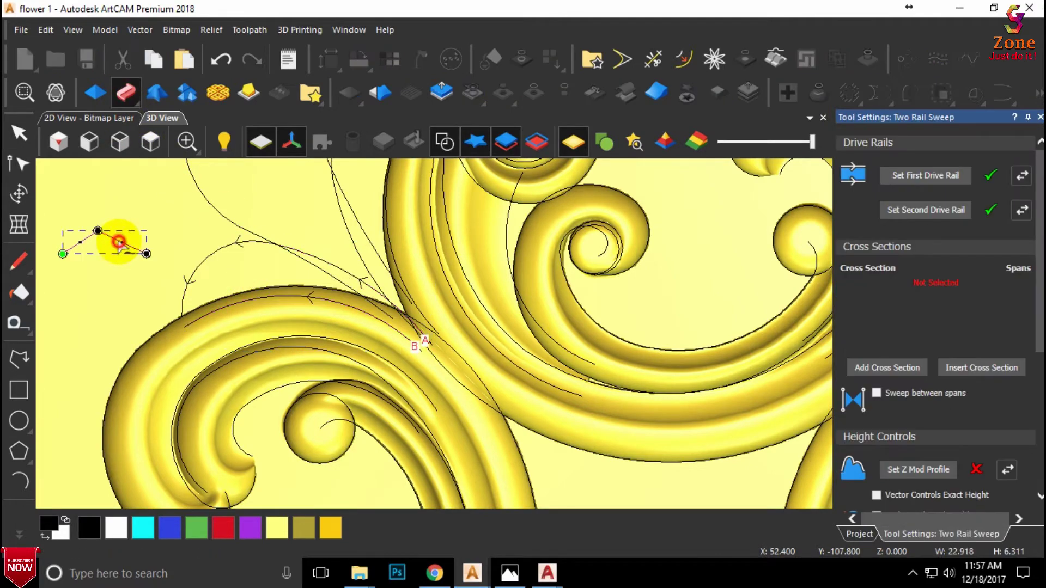
pyautogui.click(873, 367)
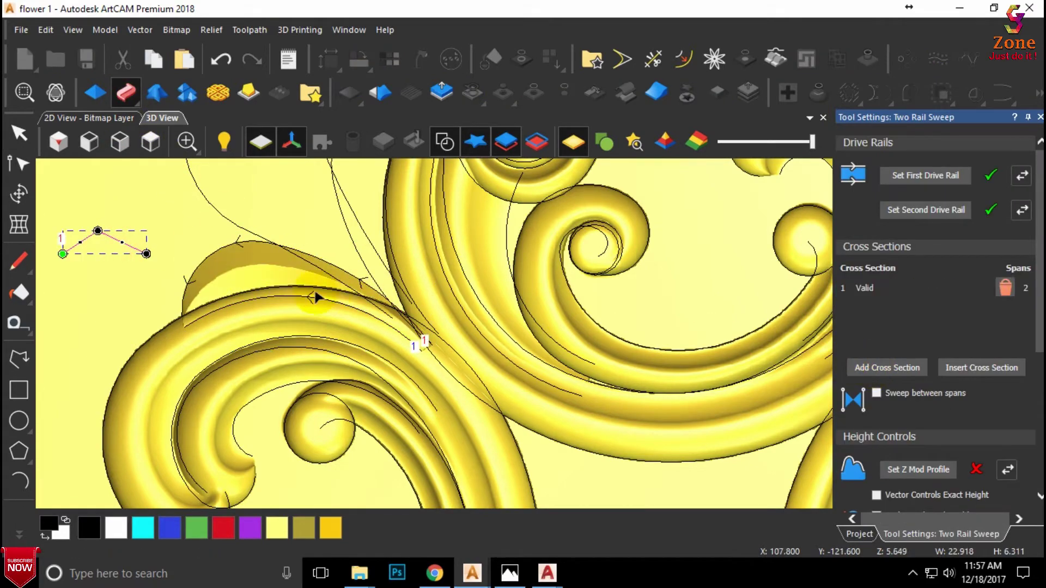
# Step: Set the zigzag sweep to Merge High and orbit to inspect its preview
pyautogui.scroll(-3, 305, 297)
pyautogui.scroll(3, 303, 300)
pyautogui.scroll(1, 387, 253)
pyautogui.scroll(-2, 386, 187)
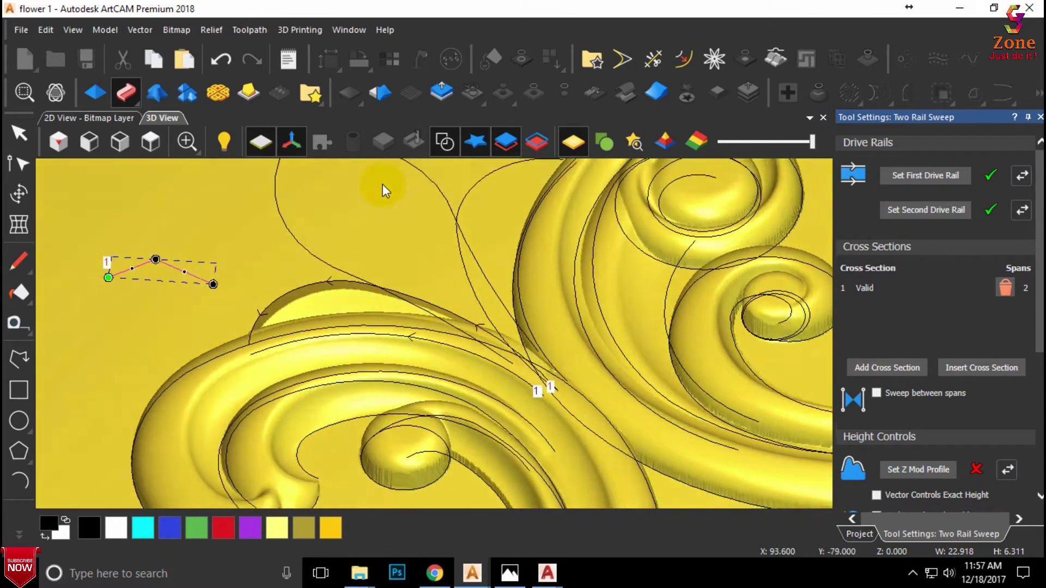
pyautogui.scroll(2, 385, 187)
pyautogui.scroll(-5, 900, 427)
pyautogui.scroll(-3, 899, 479)
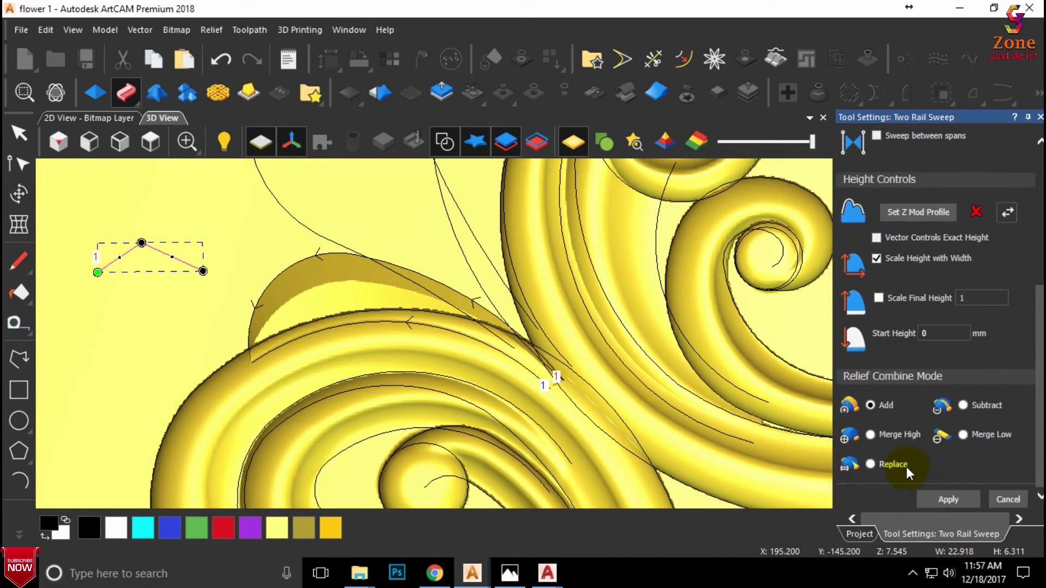
pyautogui.click(871, 434)
pyautogui.scroll(2, 349, 294)
pyautogui.scroll(-1, 345, 300)
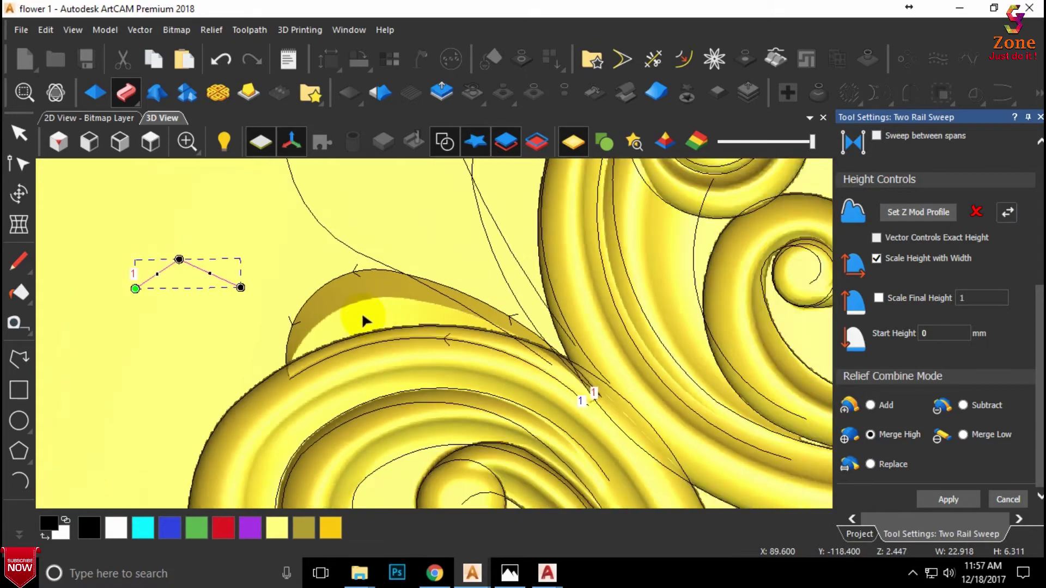
pyautogui.scroll(2, 362, 319)
pyautogui.moveTo(348, 334)
pyautogui.mouseDown()
pyautogui.moveTo(544, 299)
pyautogui.moveTo(619, 198)
pyautogui.moveTo(421, 323)
pyautogui.moveTo(455, 327)
pyautogui.mouseUp()
pyautogui.scroll(-2, 421, 322)
pyautogui.scroll(1, 454, 326)
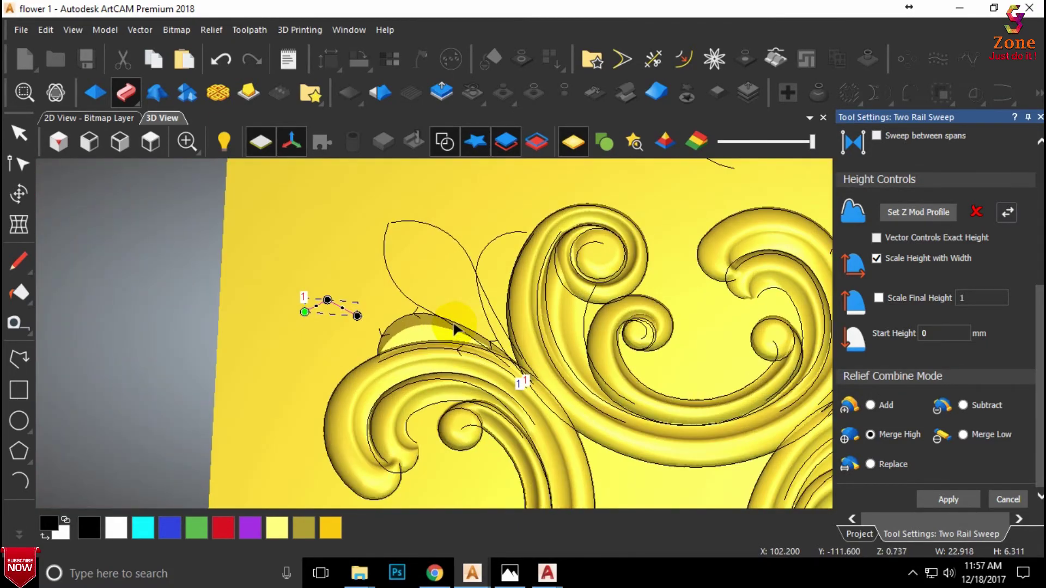
pyautogui.scroll(1, 454, 327)
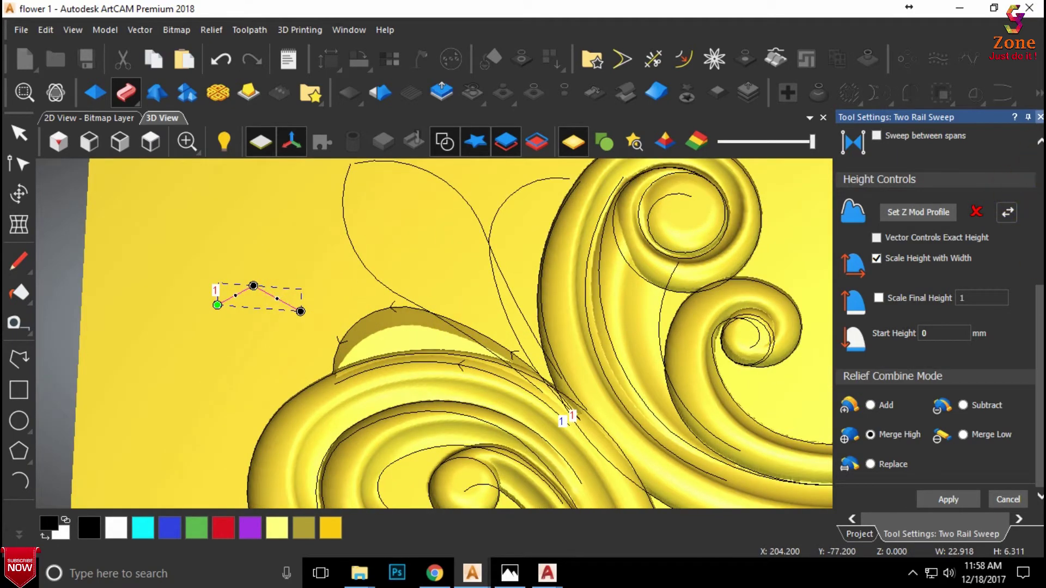
# Step: Cancel the zigzag sweep, leaving the relief unchanged in a flat top view
pyautogui.click(1040, 117)
pyautogui.scroll(-2, 437, 259)
pyautogui.moveTo(322, 280)
pyautogui.mouseDown()
pyautogui.moveTo(319, 296)
pyautogui.moveTo(338, 302)
pyautogui.mouseUp()
pyautogui.click(148, 141)
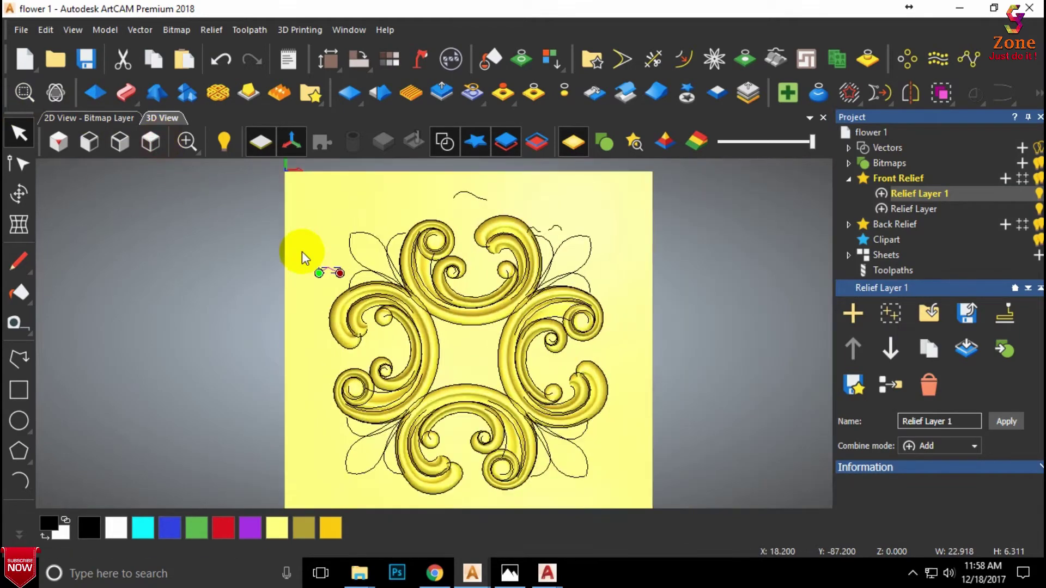
pyautogui.scroll(3, 327, 267)
pyautogui.scroll(2, 346, 278)
pyautogui.scroll(1, 348, 282)
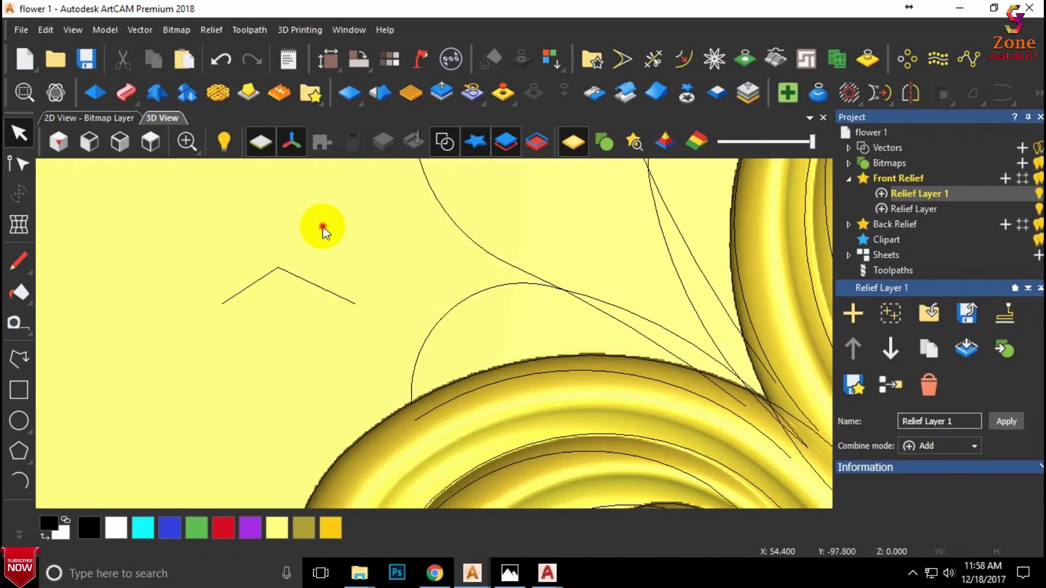
# Step: Move the small arched curve from the top to the left of the scrolls
pyautogui.click(271, 338)
pyautogui.scroll(-3, 349, 316)
pyautogui.scroll(-2, 349, 316)
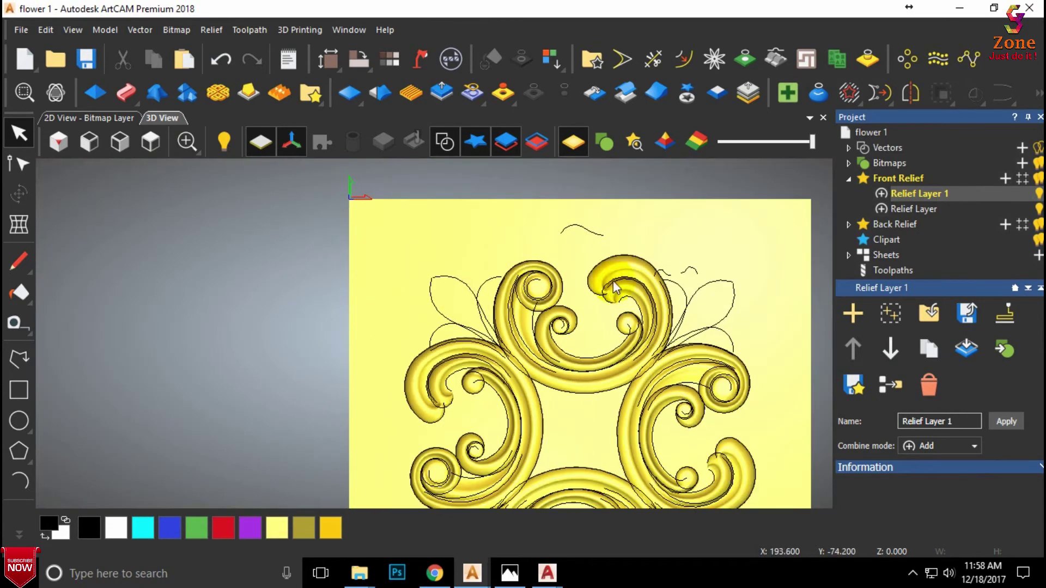
pyautogui.scroll(3, 675, 276)
pyautogui.click(656, 278)
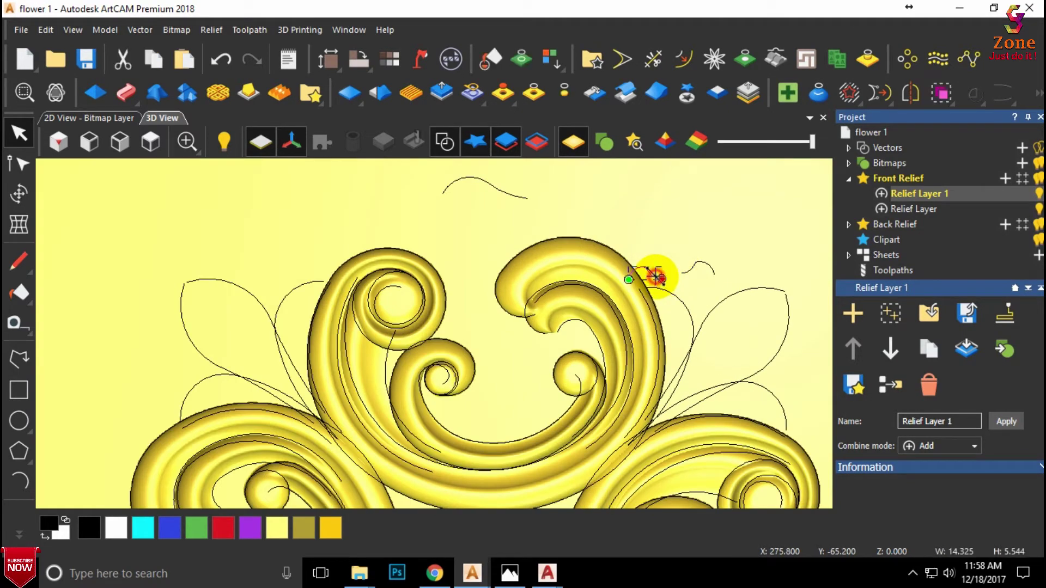
pyautogui.moveTo(655, 278); pyautogui.dragTo(133, 353)
pyautogui.moveTo(132, 353); pyautogui.dragTo(210, 328, button='middle')
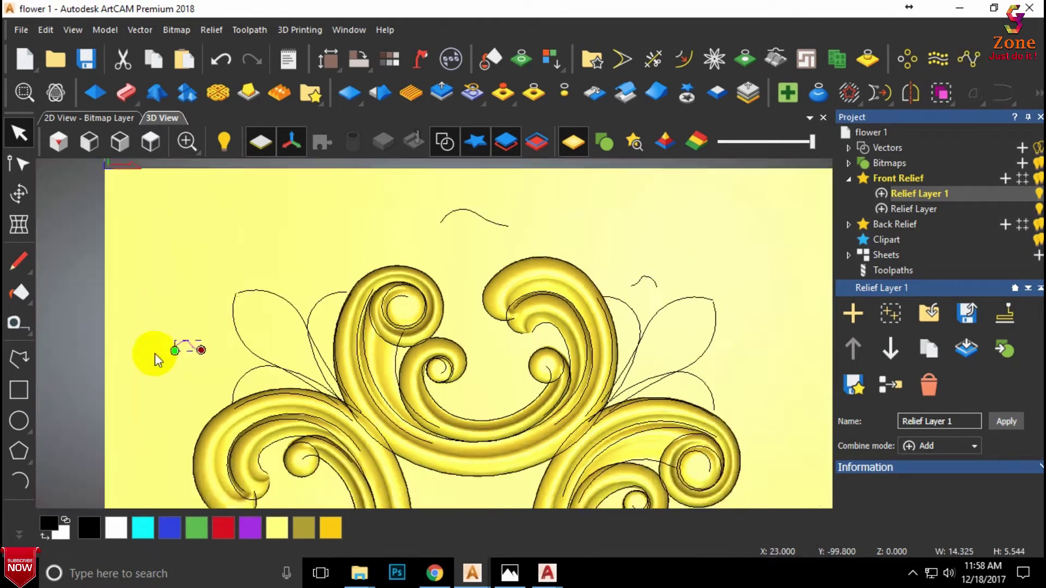
pyautogui.scroll(2, 358, 401)
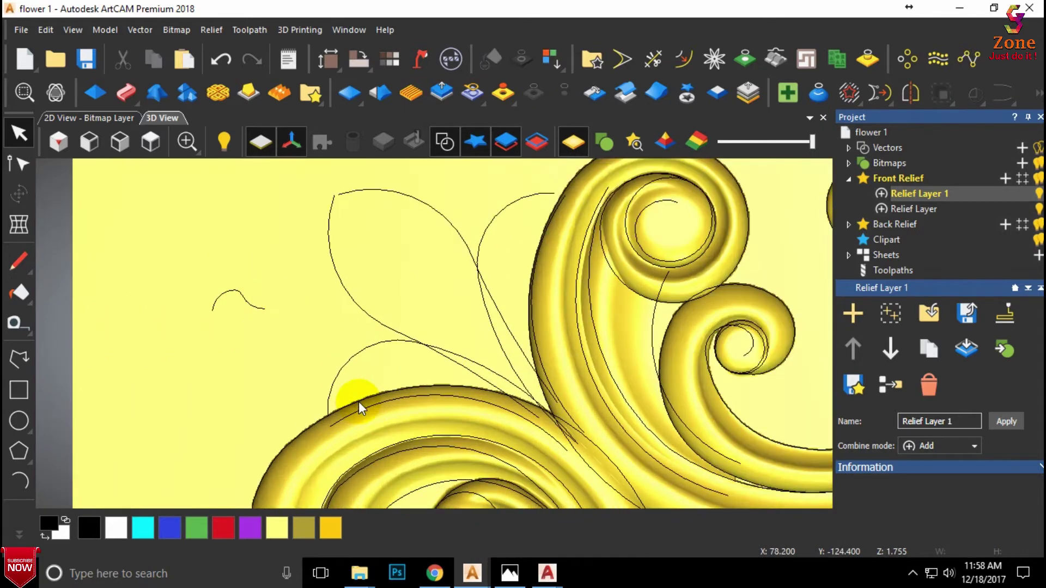
pyautogui.click(357, 358)
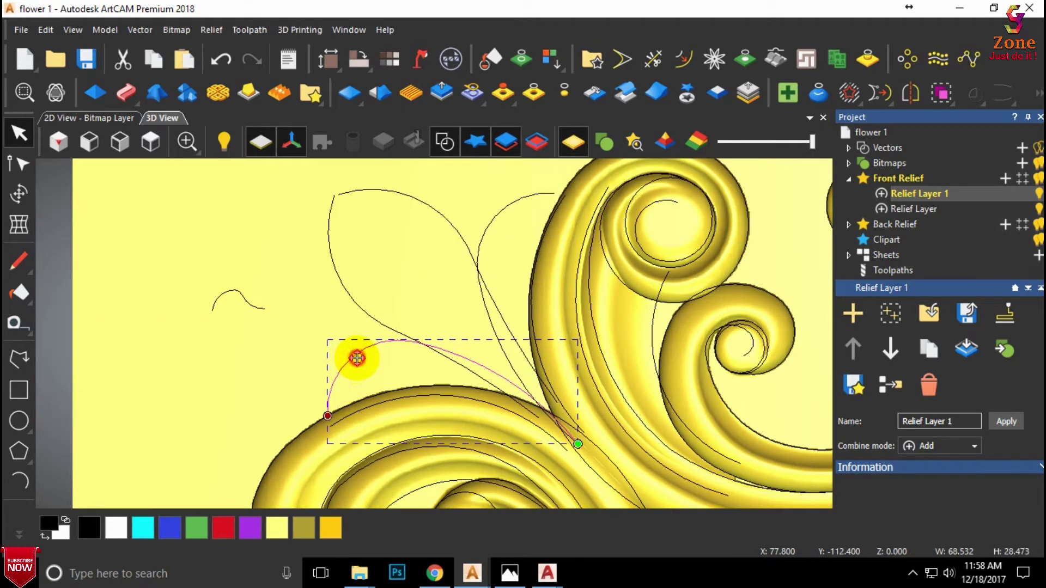
# Step: Use both leaf curves as rails with the arched curve as the Two Rail Sweep cross section
pyautogui.keyDown('shift'); pyautogui.click(373, 402); pyautogui.keyUp('shift')
pyautogui.click(125, 93)
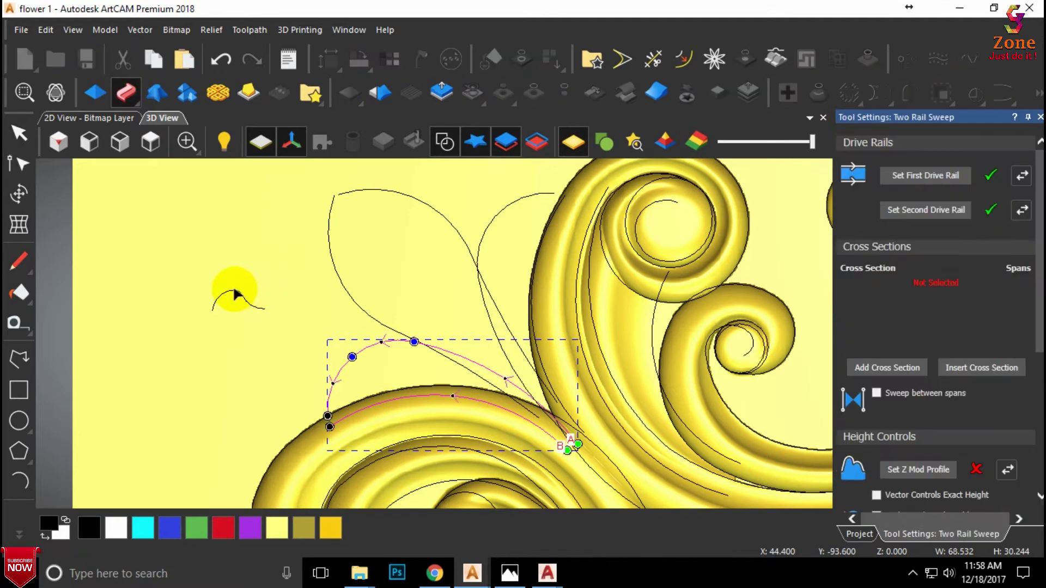
pyautogui.click(235, 291)
pyautogui.click(867, 370)
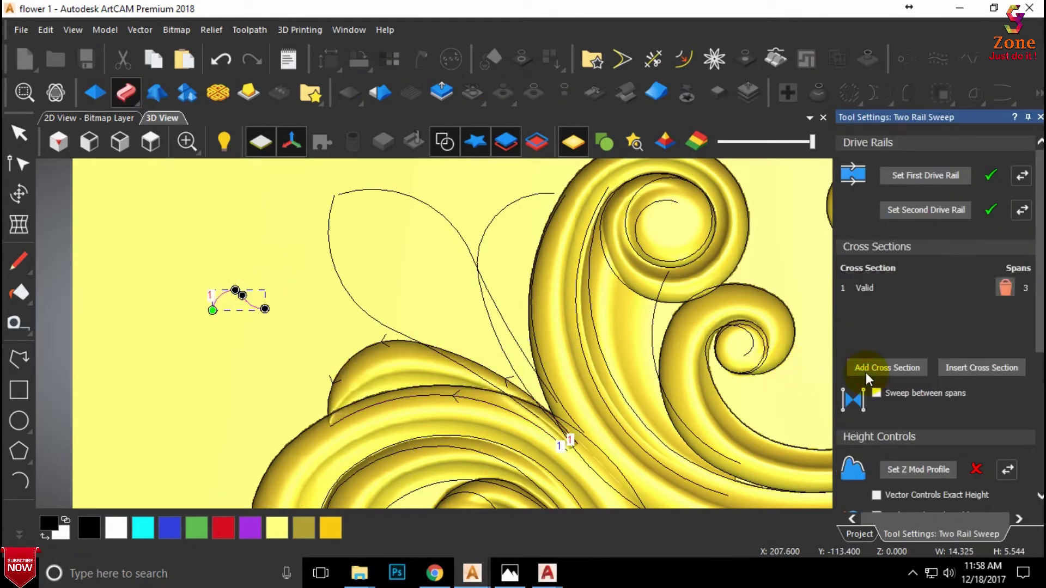
pyautogui.scroll(1, 349, 359)
pyautogui.scroll(1, 346, 366)
pyautogui.scroll(-1, 505, 260)
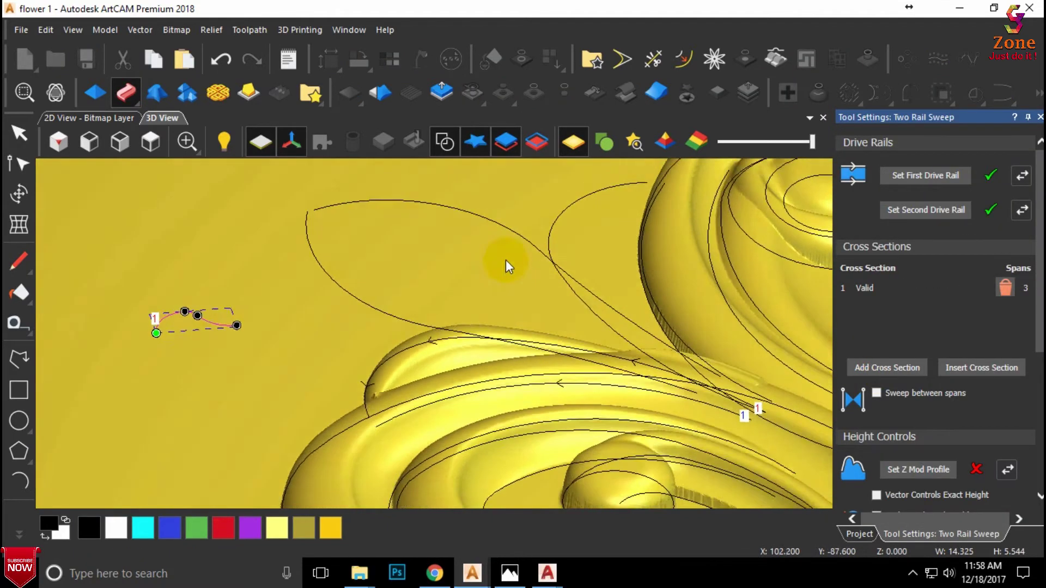
pyautogui.scroll(1, 498, 403)
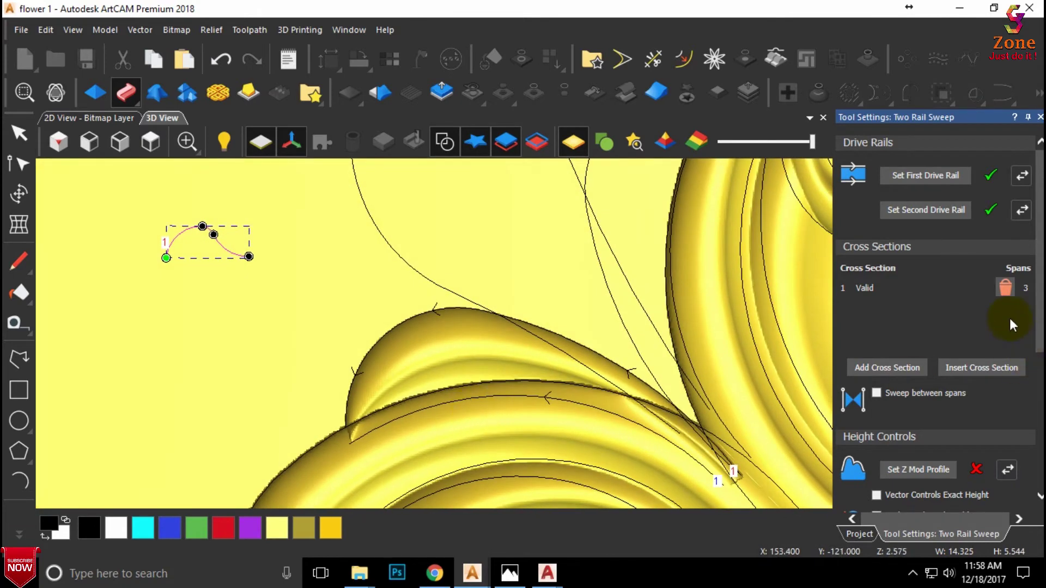
pyautogui.scroll(-2, 959, 292)
pyautogui.scroll(-2, 937, 349)
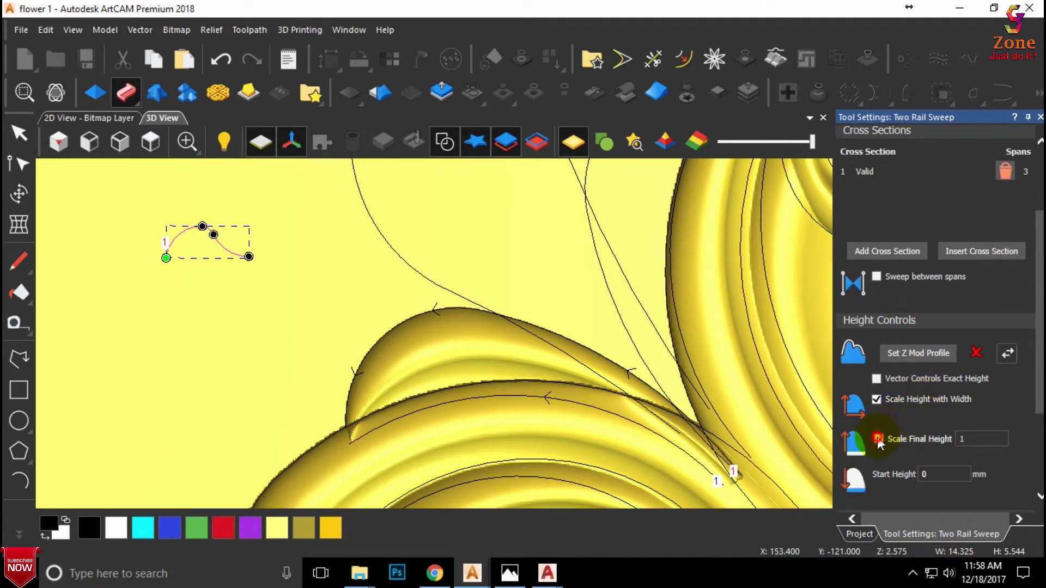
# Step: Enable Scale Final Height at 6 with a 2 mm start height
pyautogui.click(878, 439)
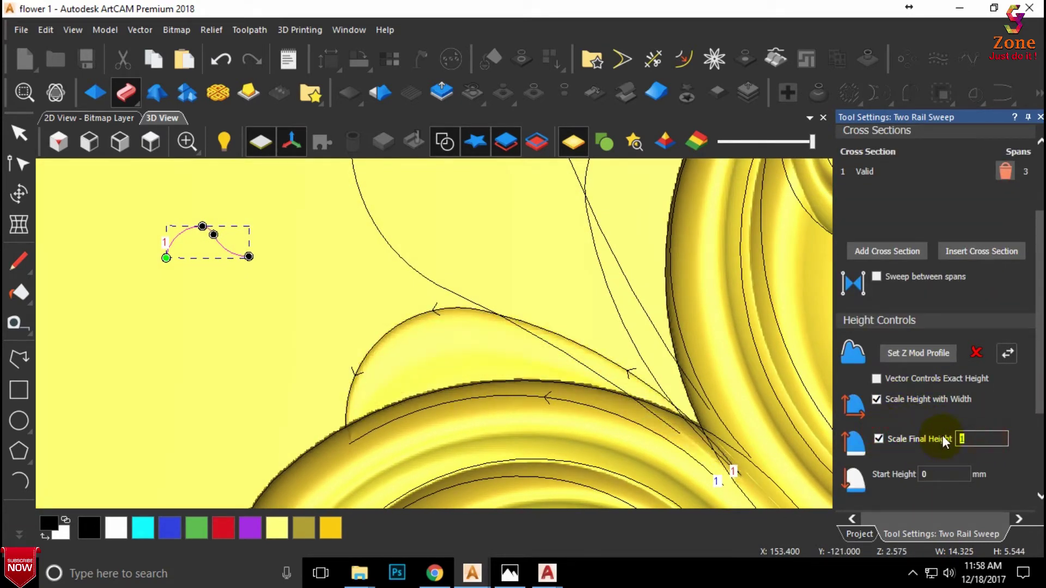
pyautogui.write('6')
pyautogui.scroll(4, 547, 299)
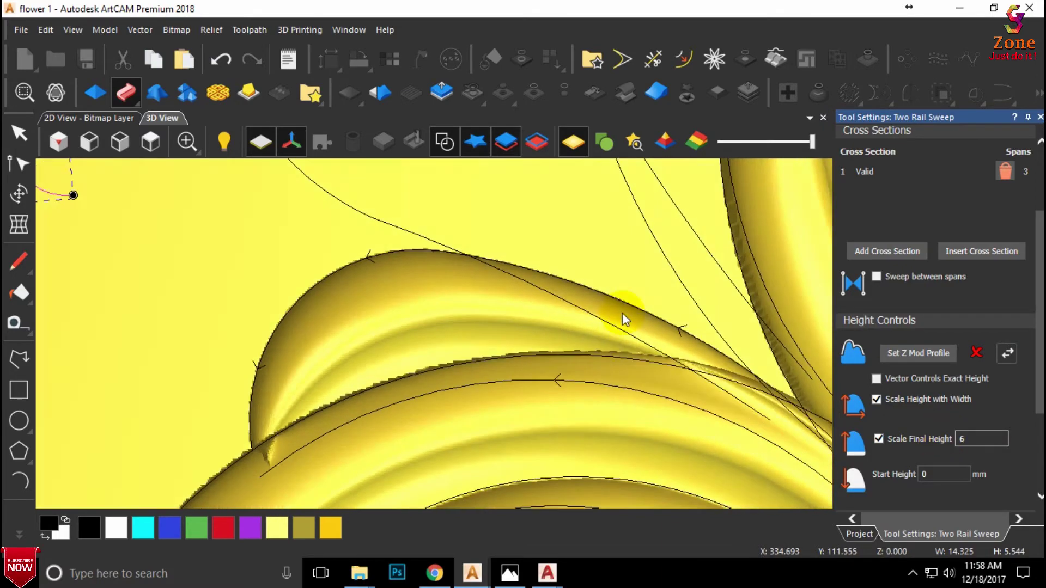
pyautogui.scroll(-3, 622, 312)
pyautogui.scroll(3, 530, 320)
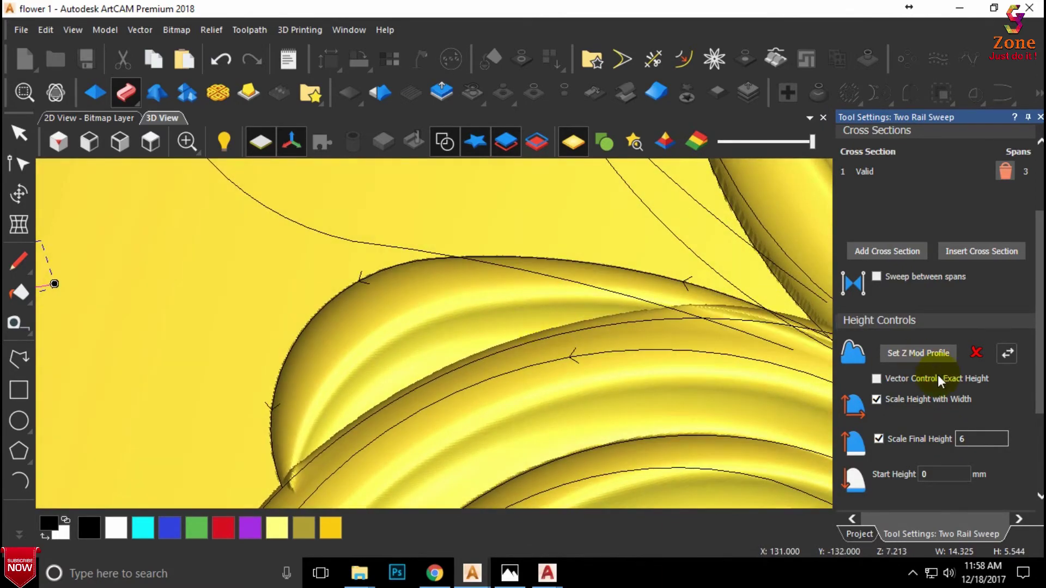
pyautogui.write('2')
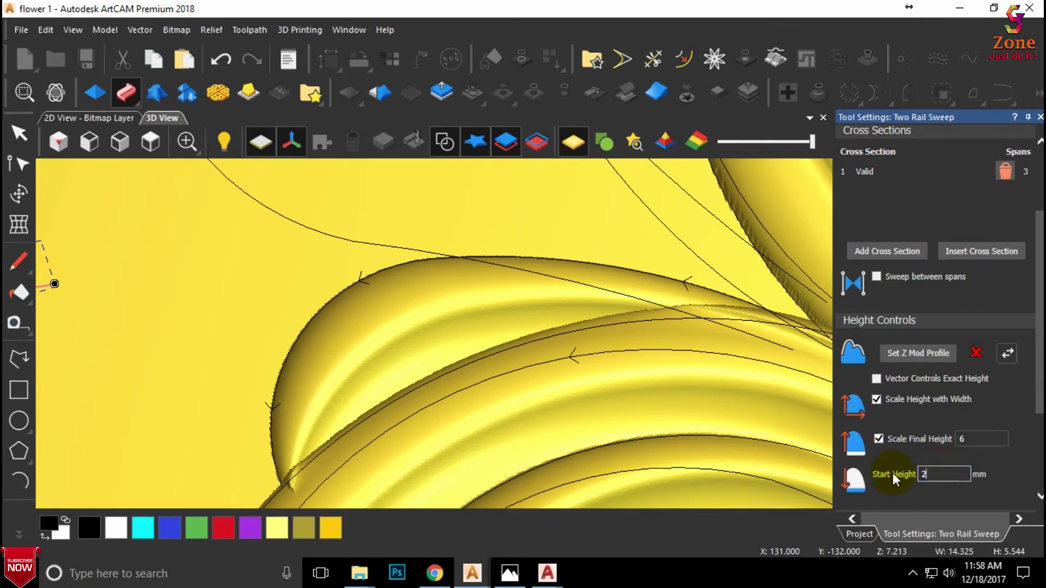
pyautogui.press('Return')
pyautogui.scroll(-1, 349, 370)
pyautogui.moveTo(389, 380)
pyautogui.mouseDown()
pyautogui.moveTo(512, 336)
pyautogui.moveTo(612, 334)
pyautogui.moveTo(693, 381)
pyautogui.moveTo(390, 388)
pyautogui.moveTo(328, 413)
pyautogui.moveTo(305, 349)
pyautogui.moveTo(342, 284)
pyautogui.moveTo(469, 295)
pyautogui.moveTo(433, 385)
pyautogui.moveTo(493, 359)
pyautogui.mouseUp()
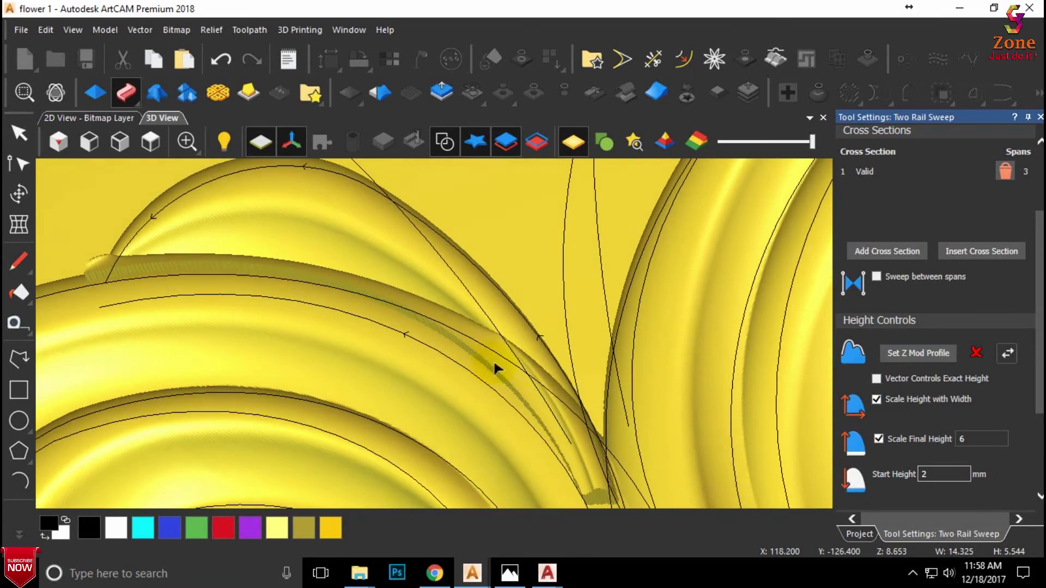
# Step: Turn off Scale Height with Width and apply the sweep to the relief
pyautogui.click(877, 399)
pyautogui.moveTo(396, 306)
pyautogui.mouseDown()
pyautogui.moveTo(299, 287)
pyautogui.moveTo(619, 292)
pyautogui.moveTo(334, 330)
pyautogui.moveTo(345, 227)
pyautogui.moveTo(346, 338)
pyautogui.moveTo(487, 362)
pyautogui.moveTo(498, 436)
pyautogui.moveTo(567, 427)
pyautogui.moveTo(537, 408)
pyautogui.moveTo(488, 340)
pyautogui.moveTo(933, 181)
pyautogui.mouseUp()
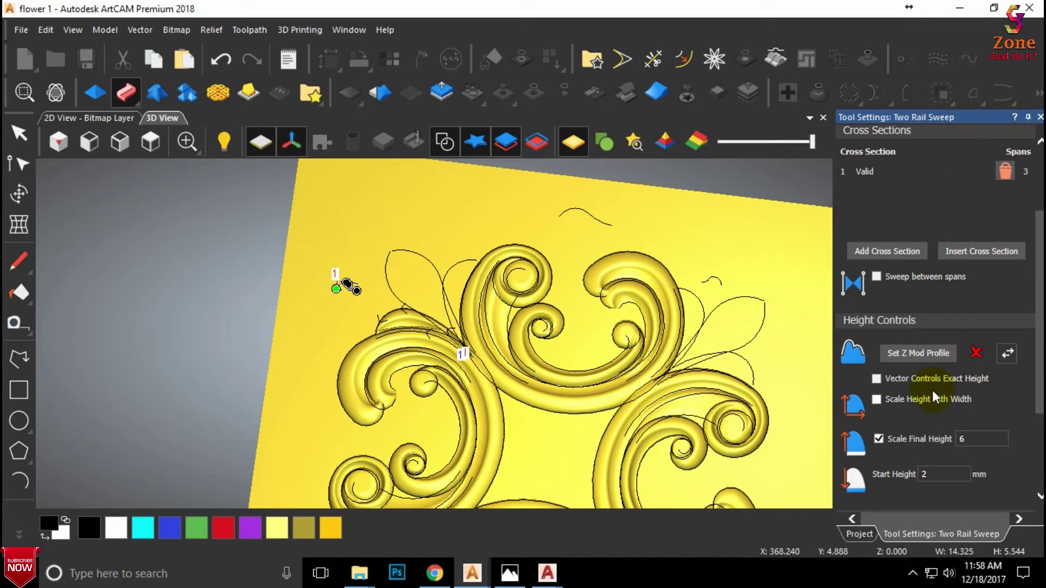
pyautogui.scroll(-3, 945, 463)
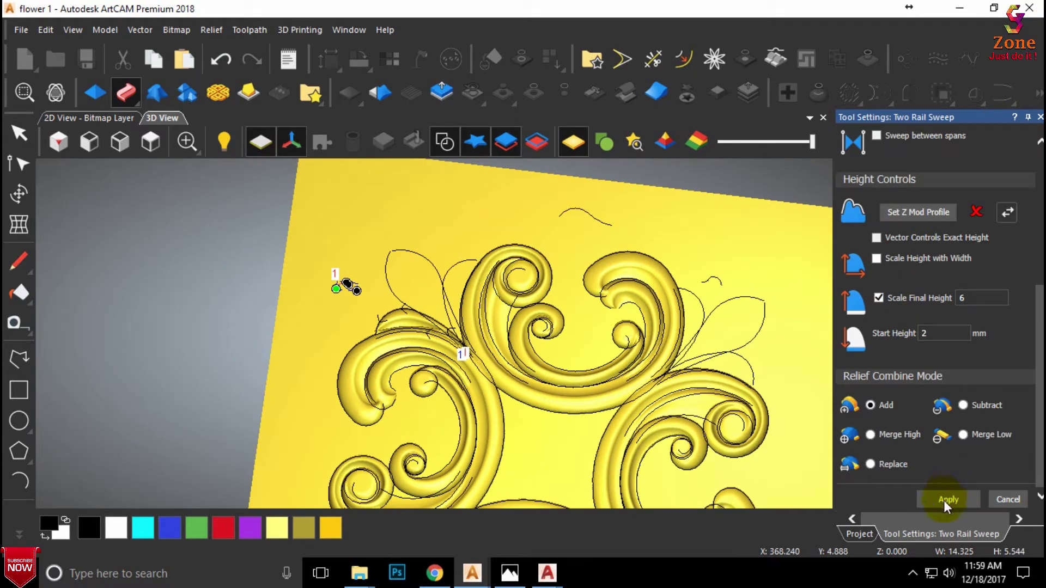
pyautogui.click(944, 500)
pyautogui.scroll(2, 431, 238)
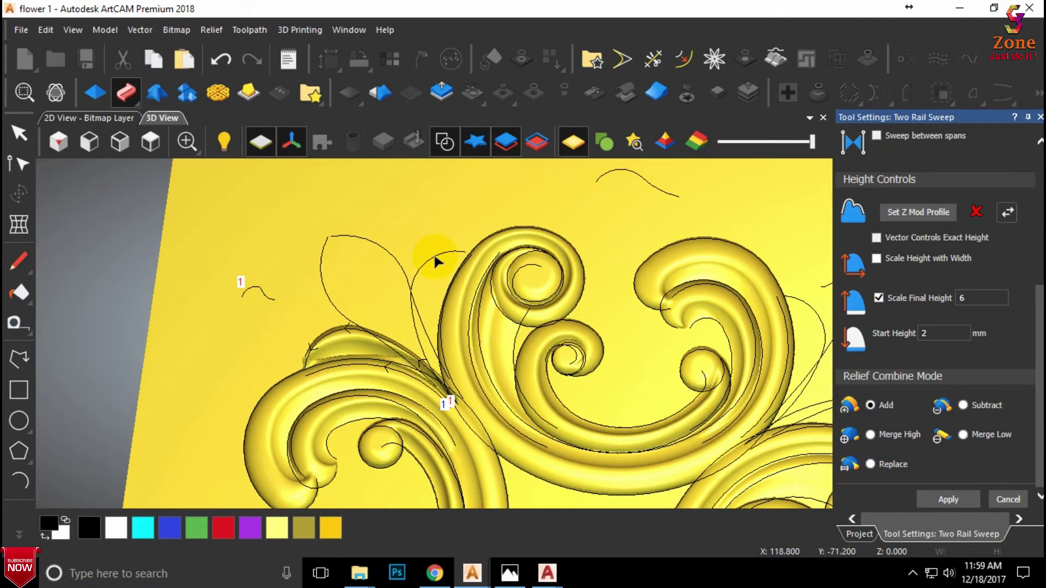
# Step: Build a second leaf sweep from the curve beside the upper scroll, merged high, and apply it
pyautogui.click(442, 257)
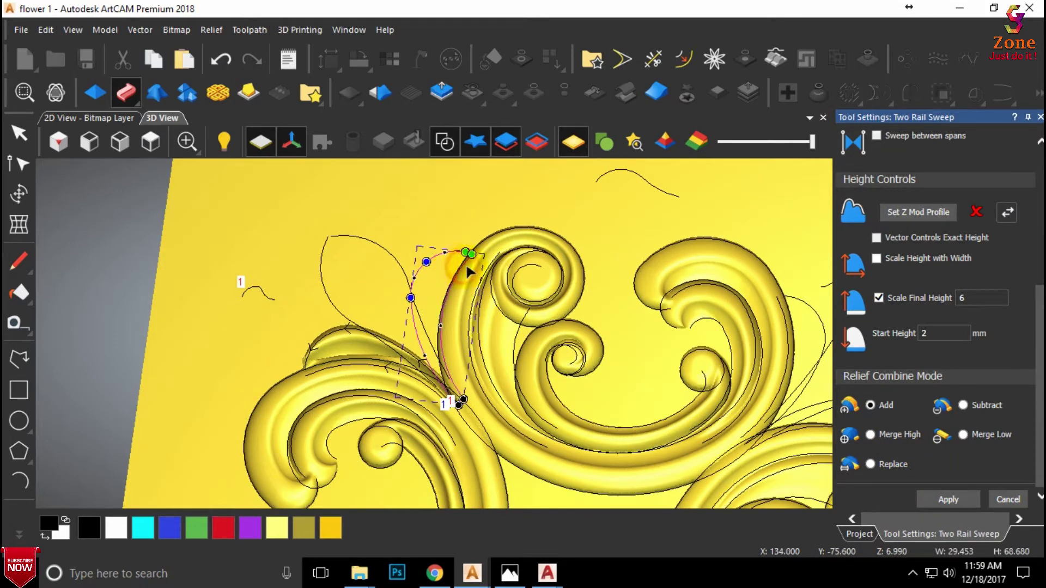
pyautogui.scroll(1, 864, 254)
pyautogui.scroll(4, 877, 235)
pyautogui.click(923, 149)
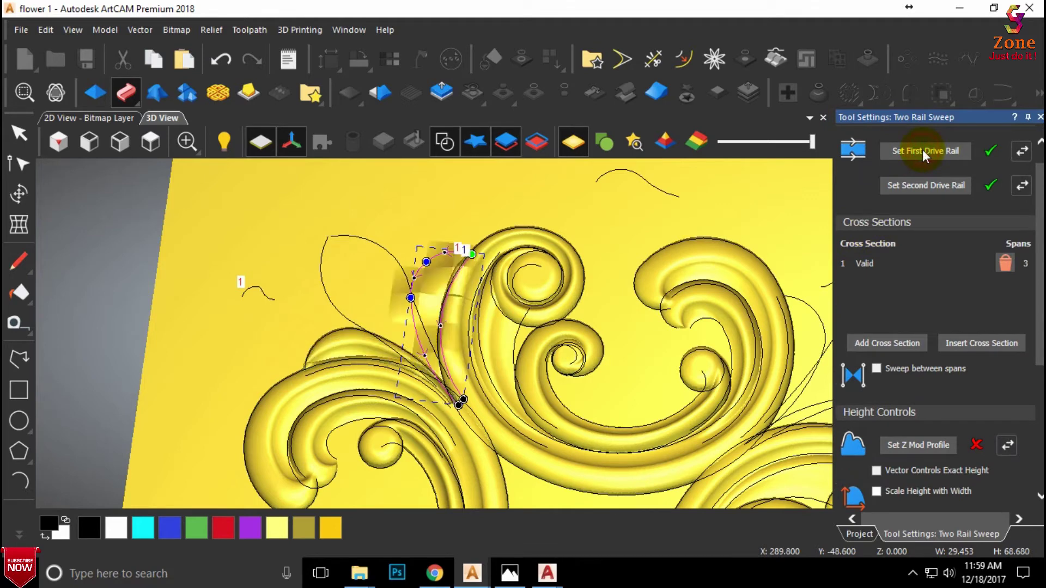
pyautogui.scroll(-3, 973, 371)
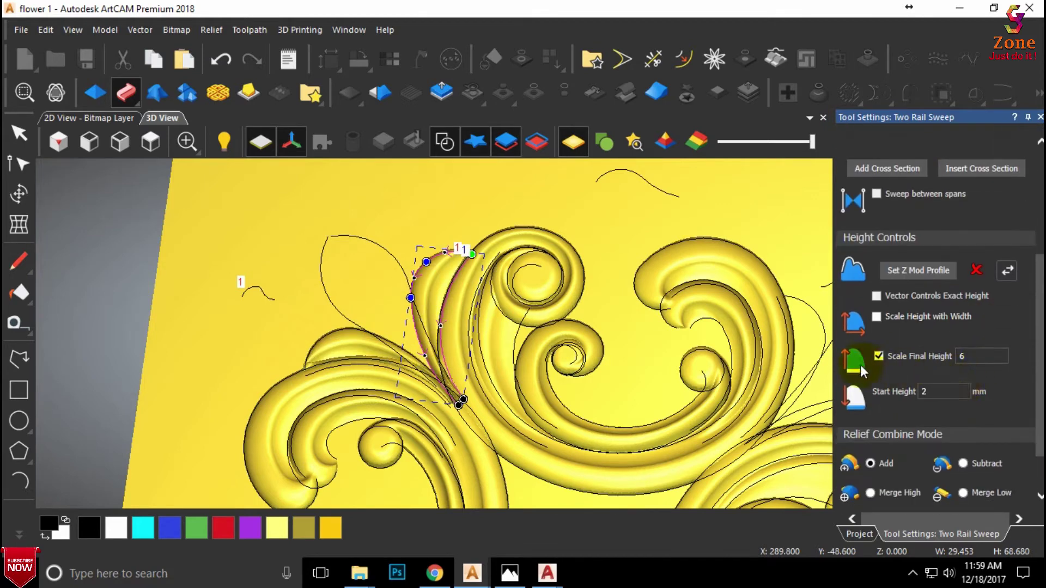
pyautogui.click(871, 492)
pyautogui.scroll(1, 395, 319)
pyautogui.scroll(-2, 972, 480)
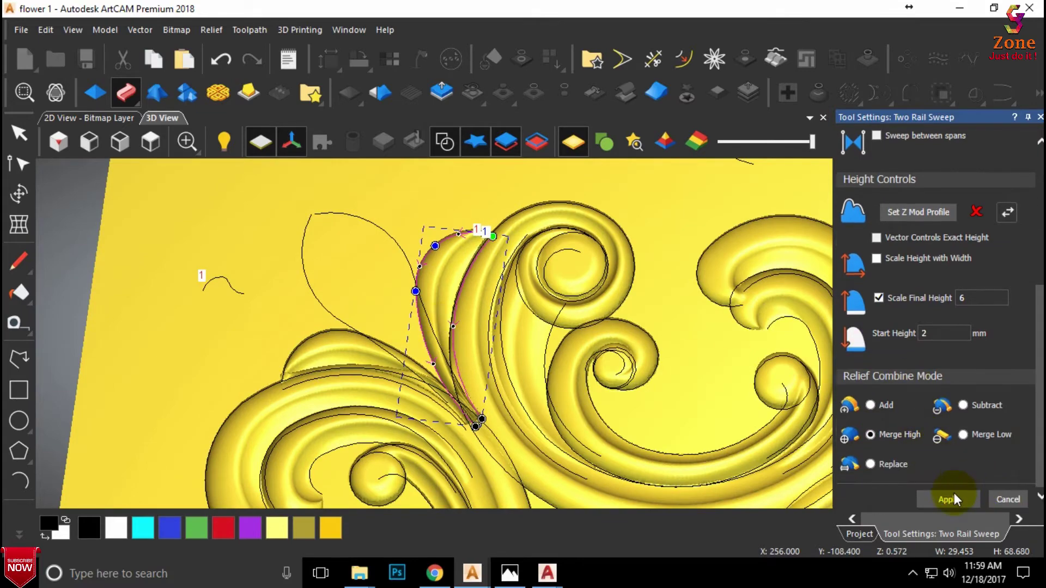
pyautogui.click(953, 493)
pyautogui.click(1006, 499)
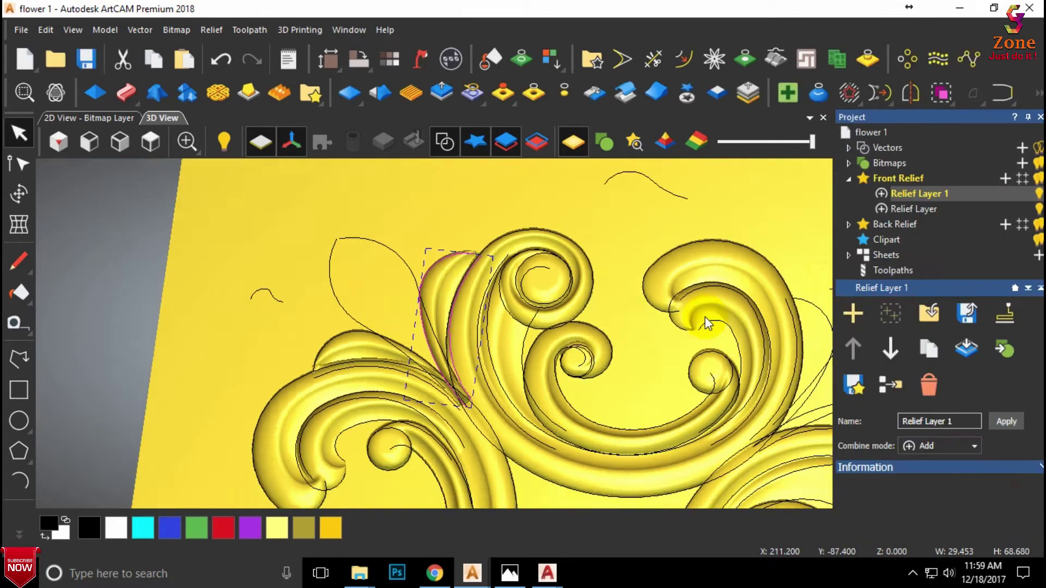
# Step: Hide the other relief layer and orbit to inspect the new leaf on Relief Layer 1
pyautogui.click(1038, 208)
pyautogui.moveTo(414, 368)
pyautogui.mouseDown()
pyautogui.moveTo(489, 317)
pyautogui.moveTo(490, 225)
pyautogui.moveTo(498, 365)
pyautogui.mouseUp()
pyautogui.scroll(1, 498, 365)
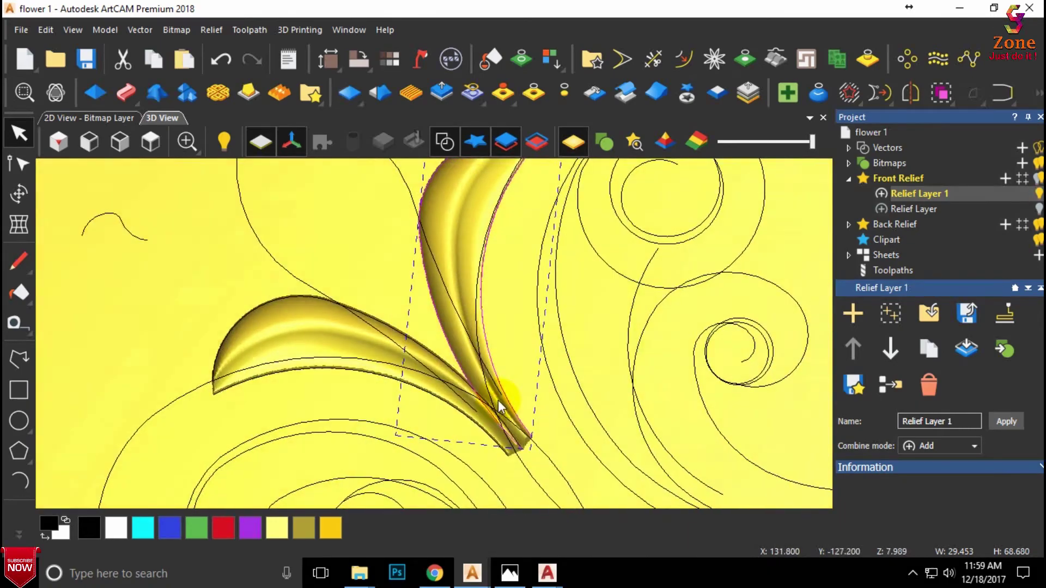
pyautogui.scroll(-2, 345, 224)
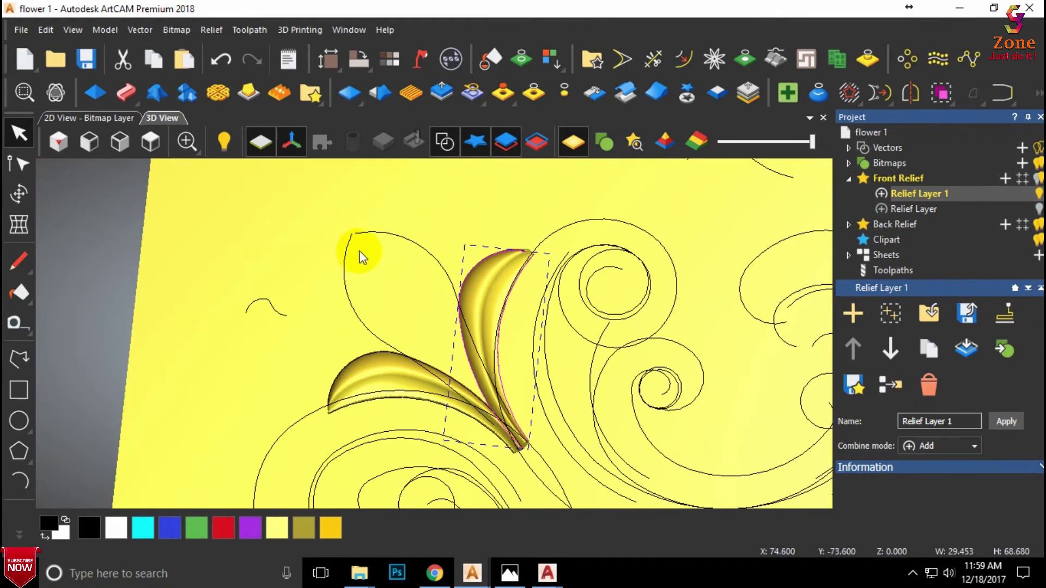
pyautogui.moveTo(362, 252); pyautogui.dragTo(384, 263)
pyautogui.click(382, 259)
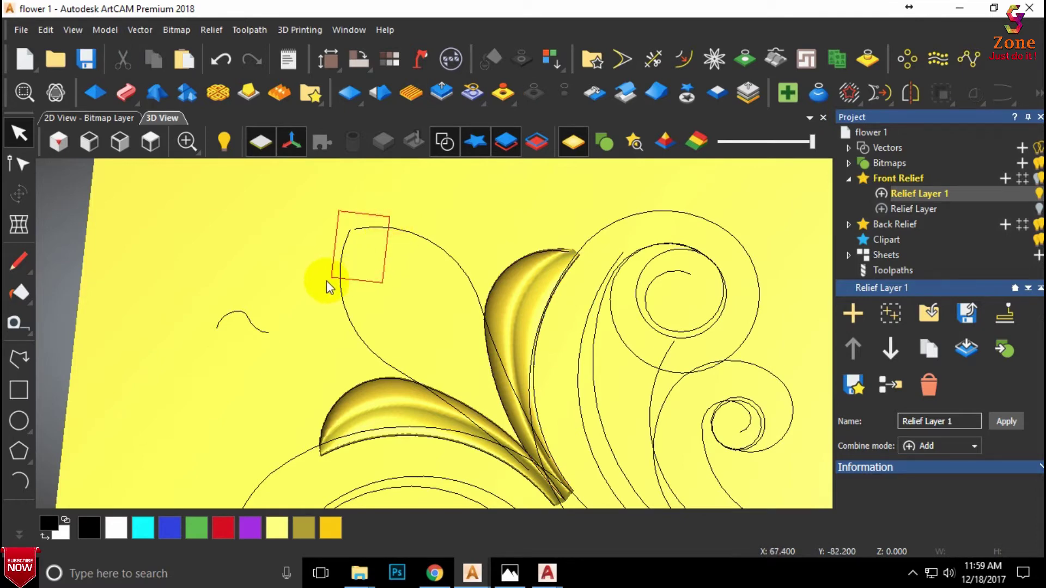
# Step: Close the open leaf outline with a straight line
pyautogui.moveTo(325, 280); pyautogui.dragTo(327, 281)
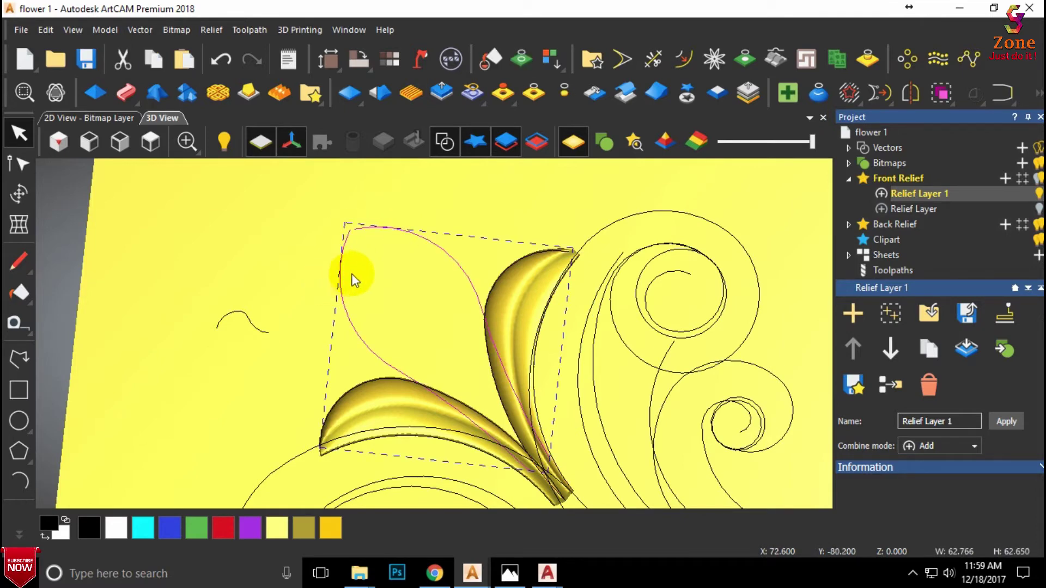
pyautogui.click(1001, 99)
pyautogui.click(1037, 94)
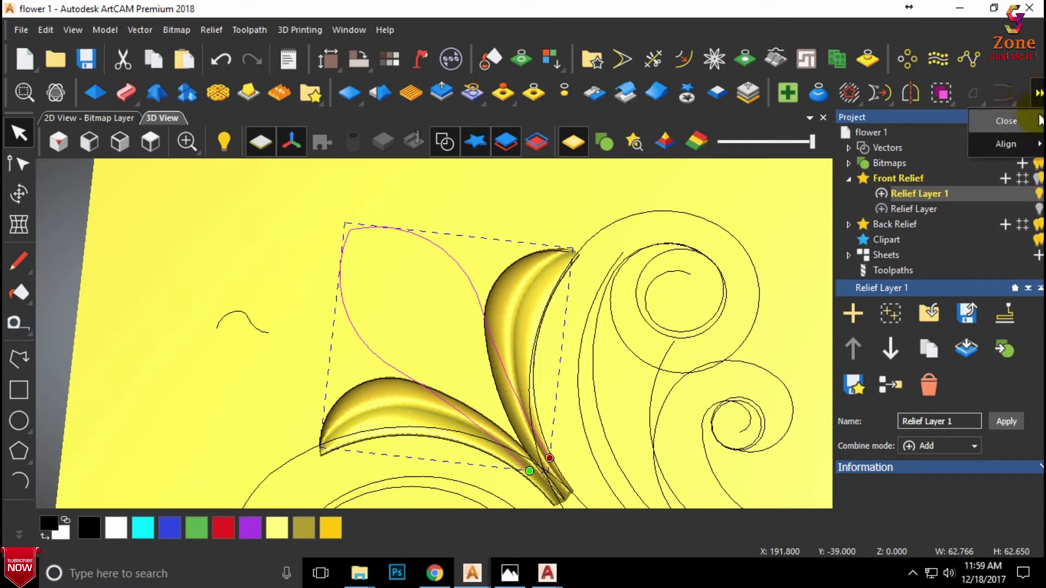
pyautogui.moveTo(1006, 121)
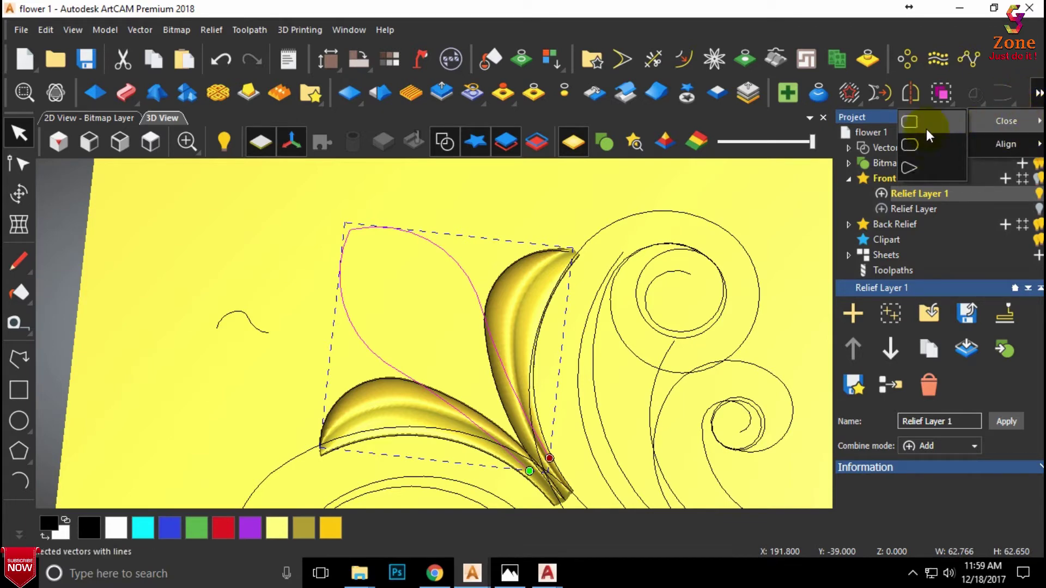
pyautogui.click(927, 132)
pyautogui.click(407, 241)
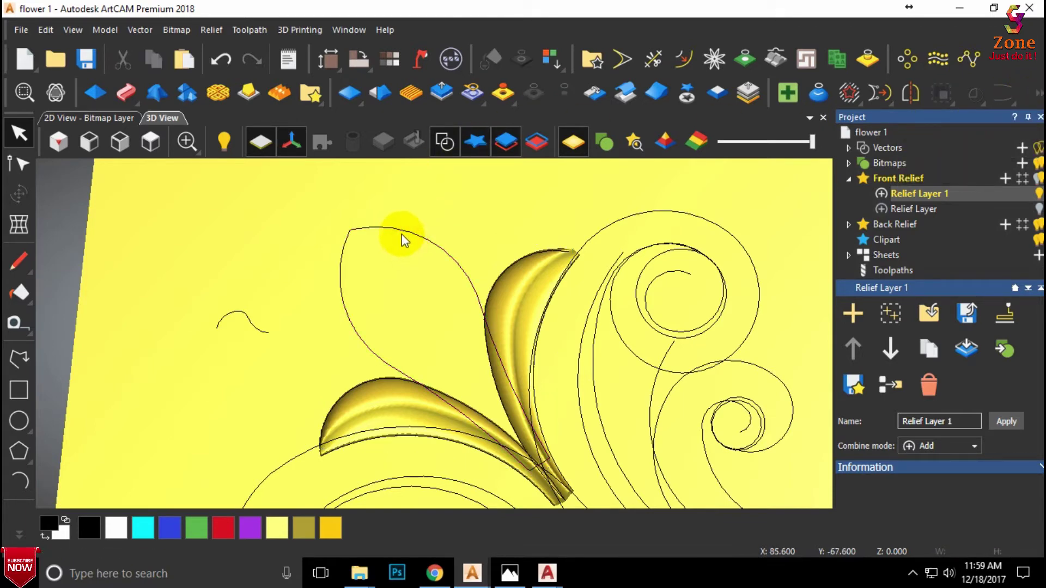
# Step: Give the closed leaf a Round shape-editor profile limited to 9 mm height
pyautogui.click(403, 228)
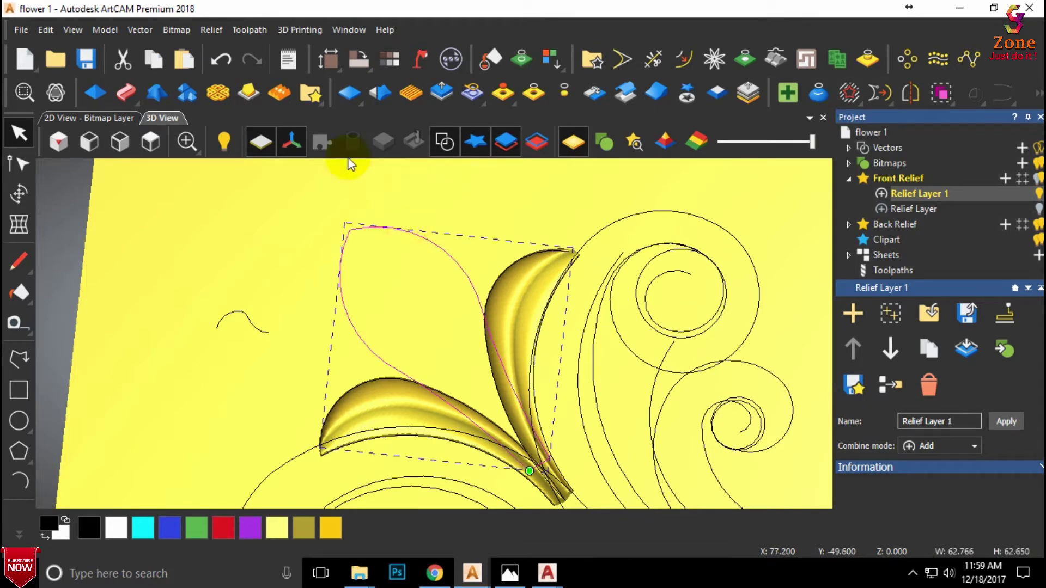
pyautogui.click(93, 93)
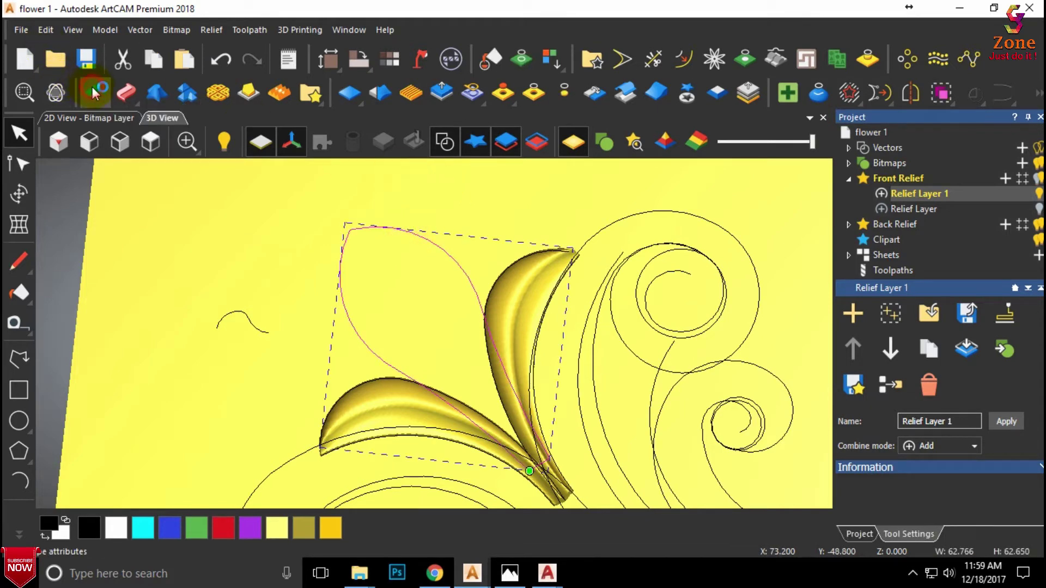
pyautogui.click(876, 173)
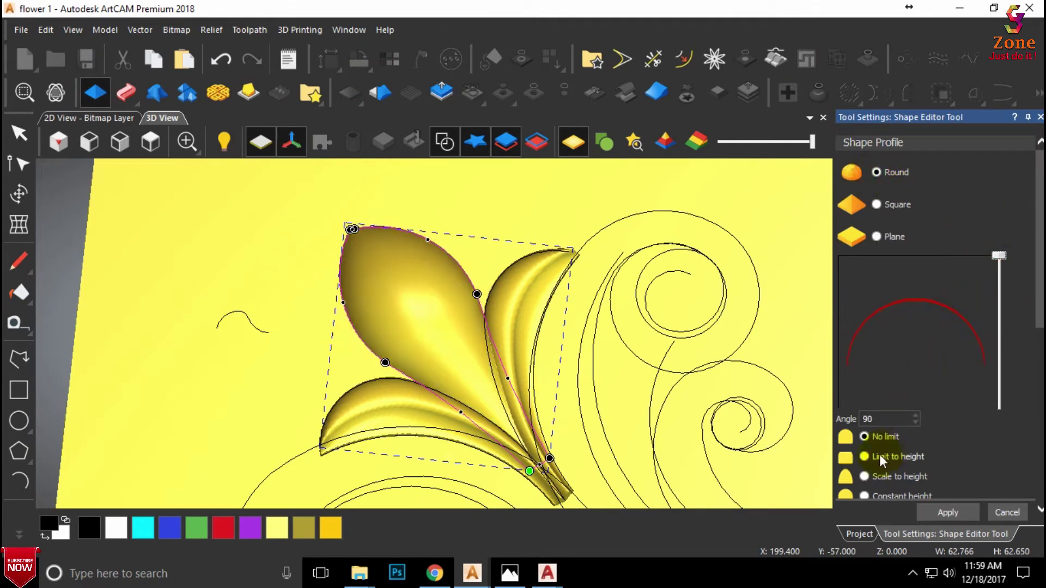
pyautogui.click(865, 476)
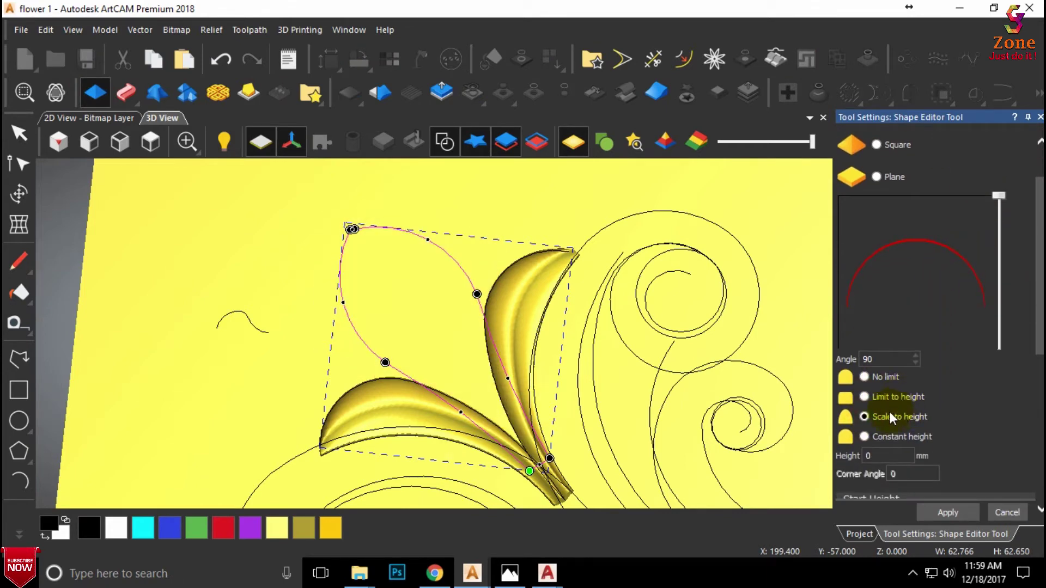
pyautogui.click(865, 397)
pyautogui.write('5')
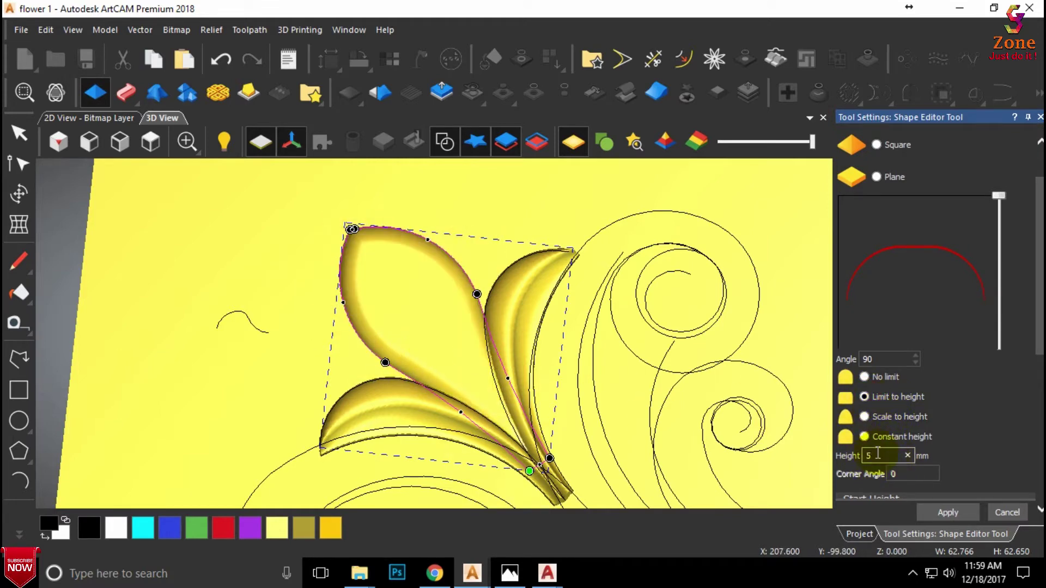
pyautogui.write('10')
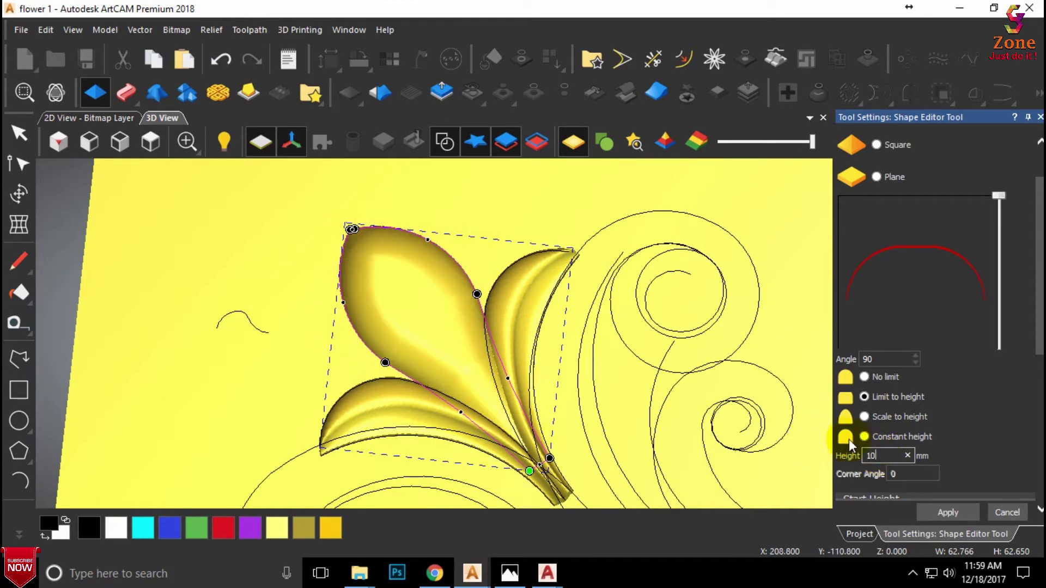
pyautogui.moveTo(437, 318); pyautogui.dragTo(452, 226)
pyautogui.write('9')
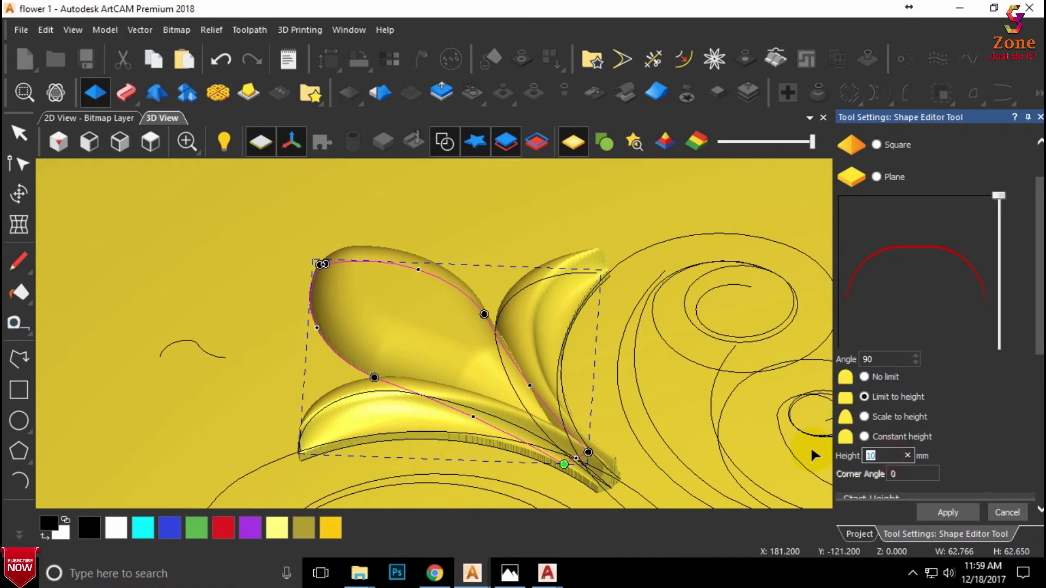
pyautogui.moveTo(458, 315)
pyautogui.mouseDown()
pyautogui.moveTo(448, 319)
pyautogui.moveTo(477, 419)
pyautogui.moveTo(730, 303)
pyautogui.moveTo(522, 335)
pyautogui.moveTo(427, 401)
pyautogui.moveTo(701, 334)
pyautogui.moveTo(561, 338)
pyautogui.moveTo(547, 356)
pyautogui.mouseUp()
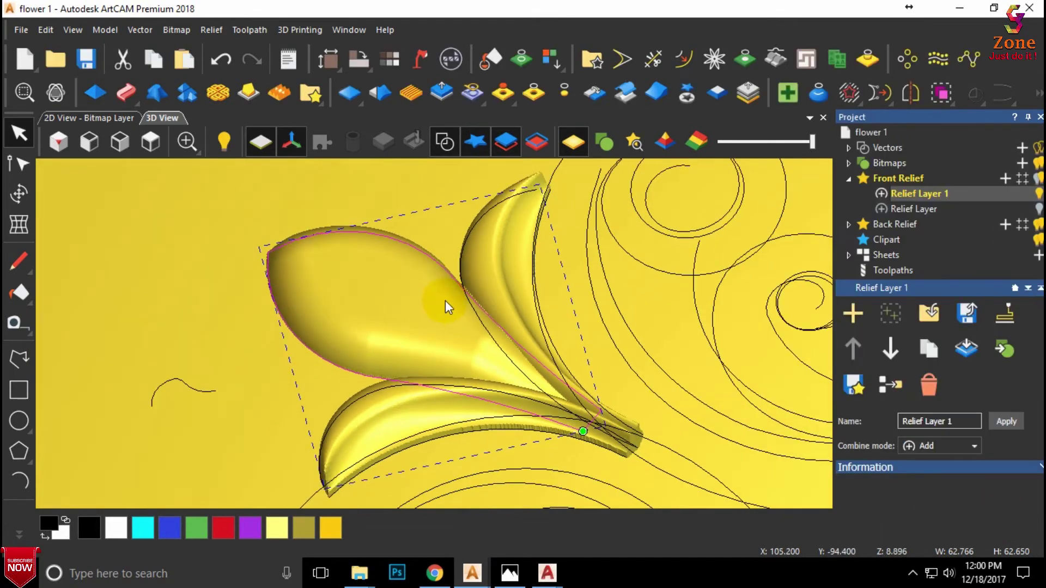
pyautogui.moveTo(446, 299)
pyautogui.mouseDown()
pyautogui.moveTo(417, 374)
pyautogui.moveTo(651, 217)
pyautogui.moveTo(512, 288)
pyautogui.moveTo(436, 313)
pyautogui.mouseUp()
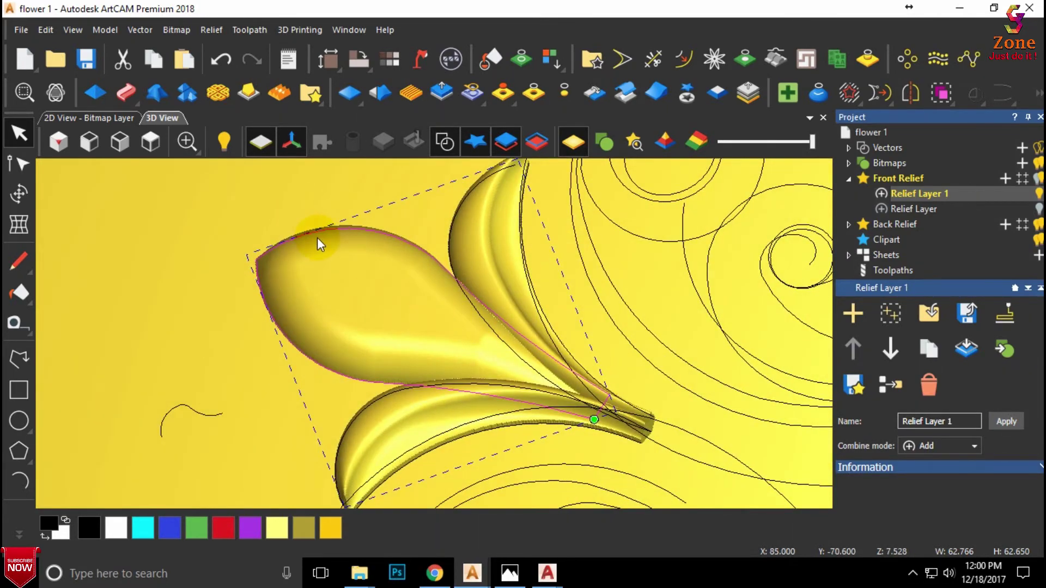
# Step: Offset the leaf outline 5 mm inward, inspect it, then undo that offset
pyautogui.click(683, 59)
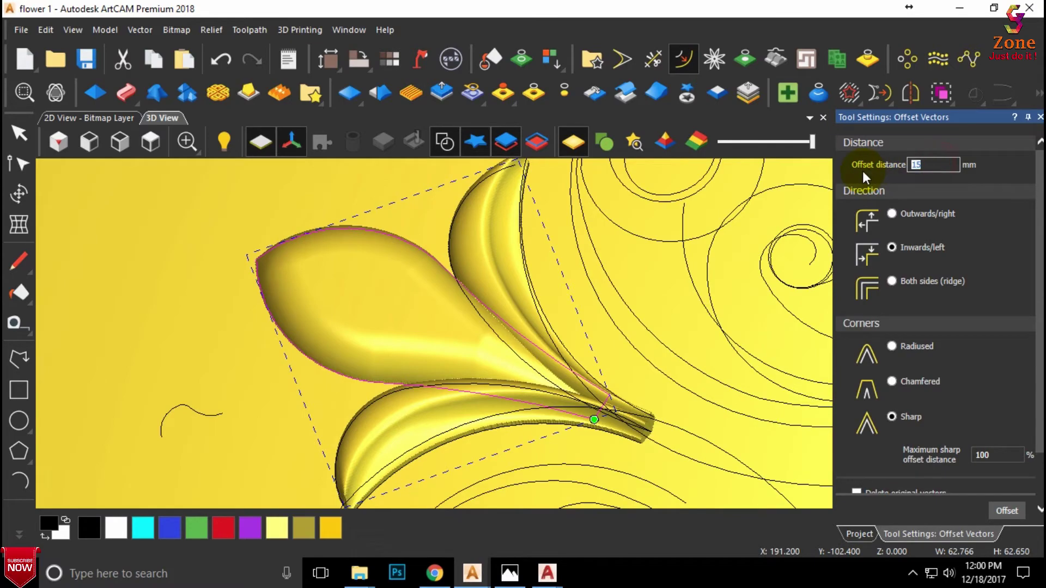
pyautogui.write('5')
pyautogui.click(1007, 508)
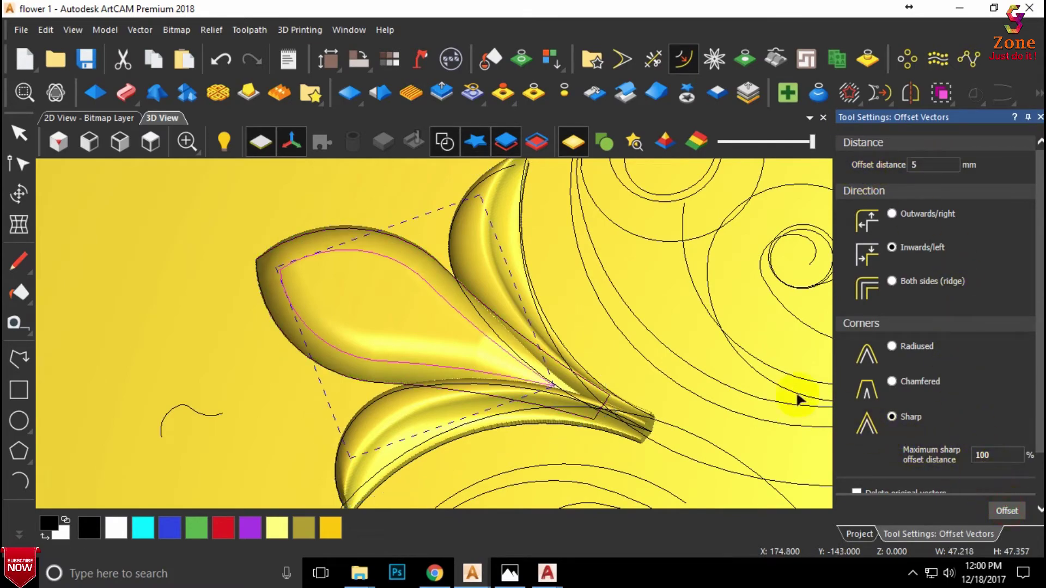
pyautogui.moveTo(798, 400)
pyautogui.mouseDown()
pyautogui.moveTo(514, 299)
pyautogui.moveTo(432, 384)
pyautogui.moveTo(420, 273)
pyautogui.moveTo(439, 221)
pyautogui.moveTo(473, 302)
pyautogui.moveTo(451, 327)
pyautogui.mouseUp()
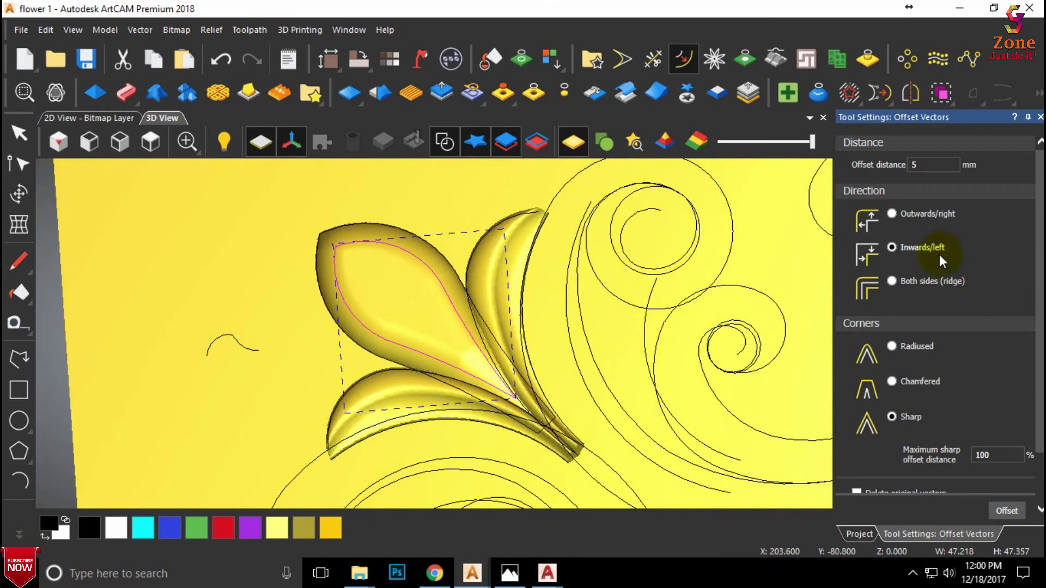
pyautogui.hotkey('ctrl', 'z')
# Step: Redo the offset at 6 mm inward and bring the new inner outline into the Shape Editor
pyautogui.click(953, 164)
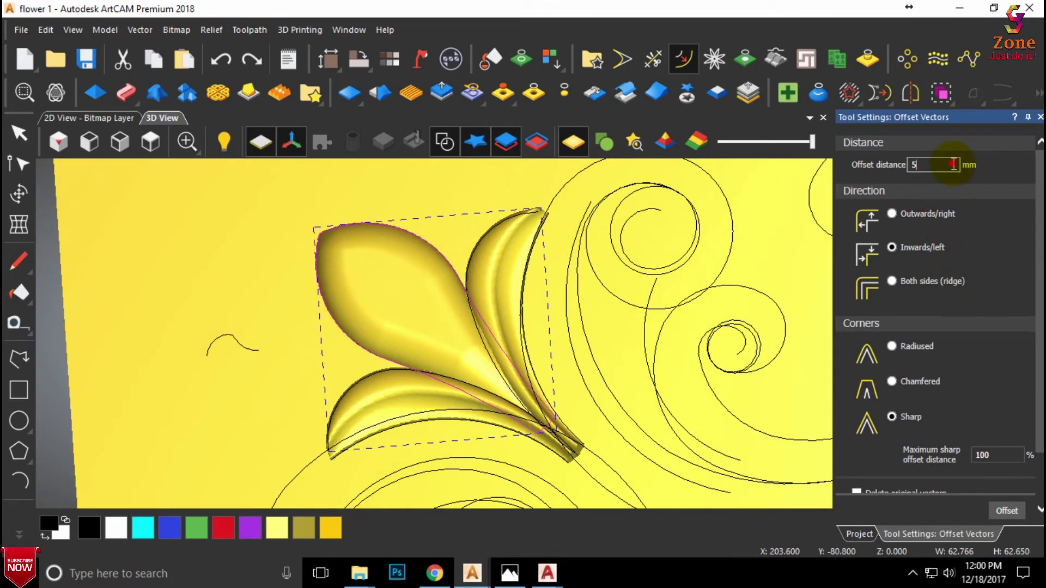
pyautogui.write('6')
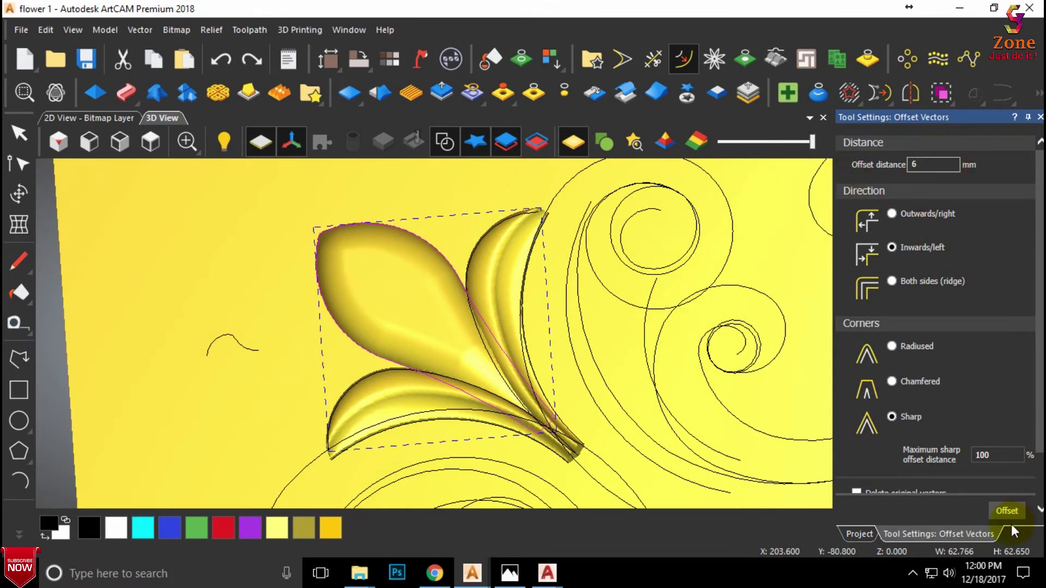
pyautogui.click(1007, 511)
pyautogui.click(411, 184)
pyautogui.click(389, 250)
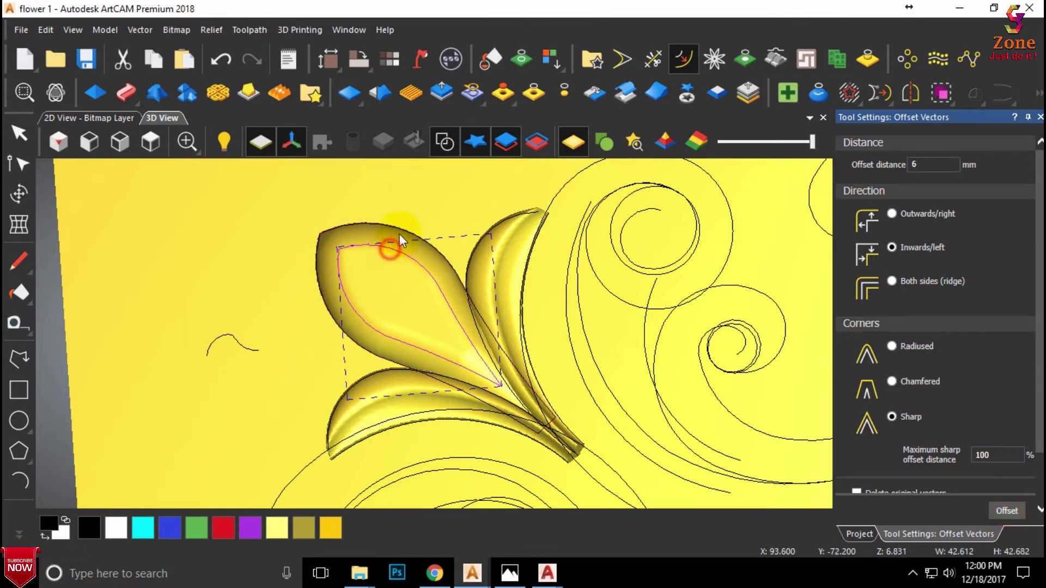
pyautogui.click(94, 92)
pyautogui.scroll(2, 381, 274)
pyautogui.scroll(1, 387, 273)
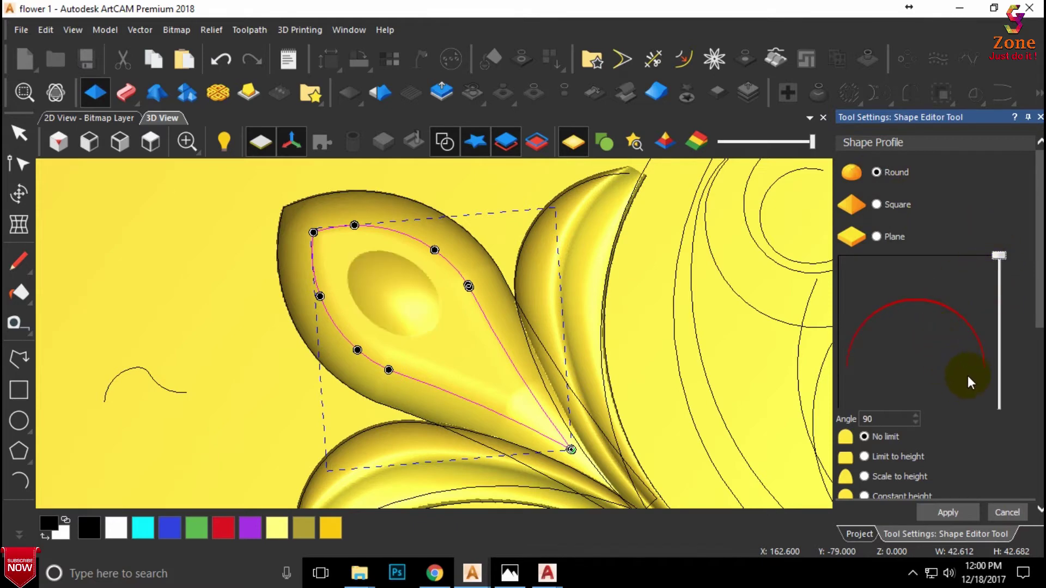
# Step: Draw a short line across the petal tips where the inner outline overlaps
pyautogui.scroll(-2, 914, 476)
pyautogui.scroll(-2, 950, 452)
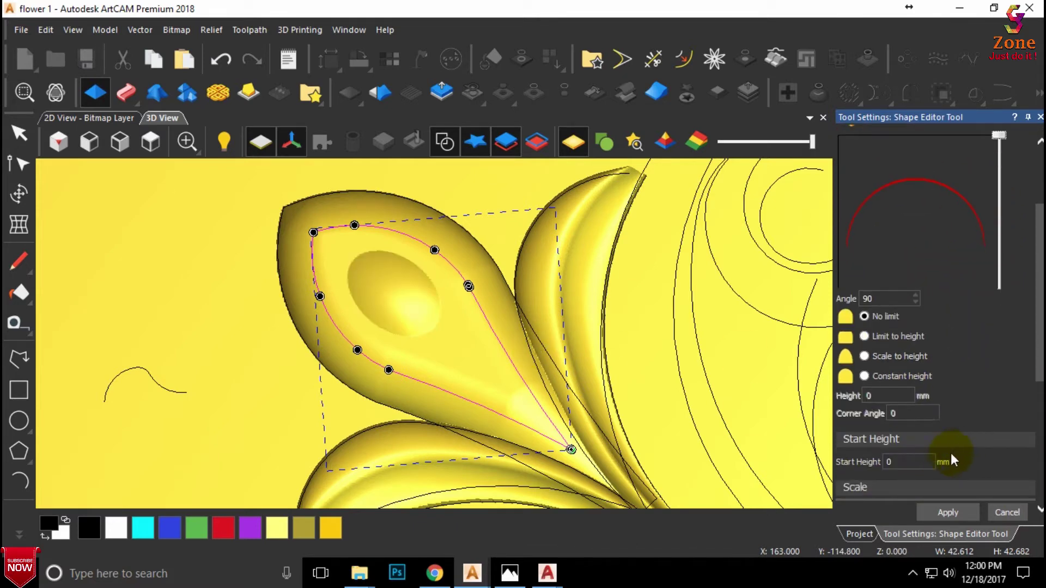
pyautogui.click(214, 327)
pyautogui.scroll(1, 583, 467)
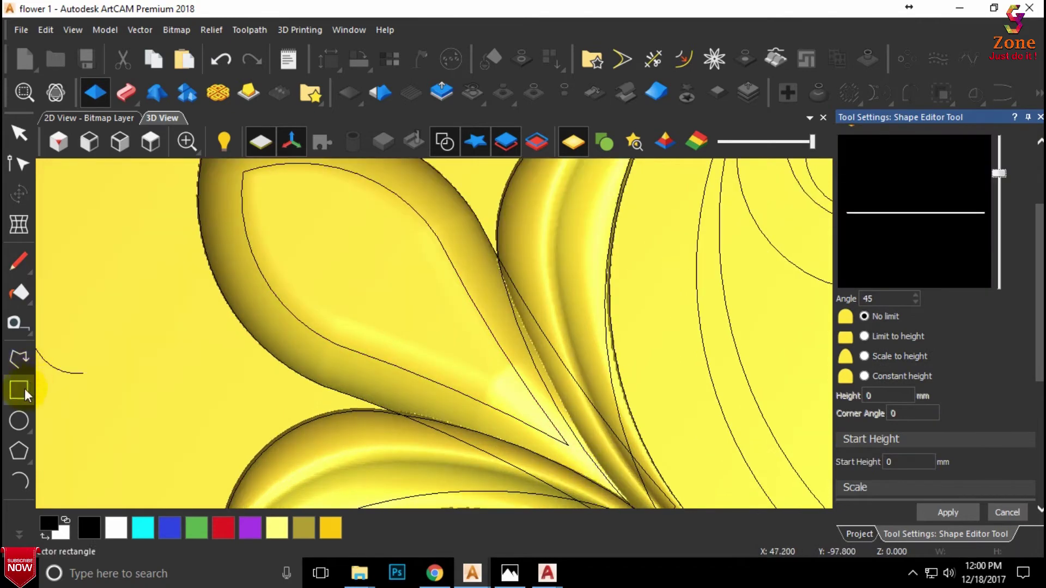
pyautogui.scroll(2, 560, 444)
pyautogui.scroll(1, 551, 443)
pyautogui.click(552, 443)
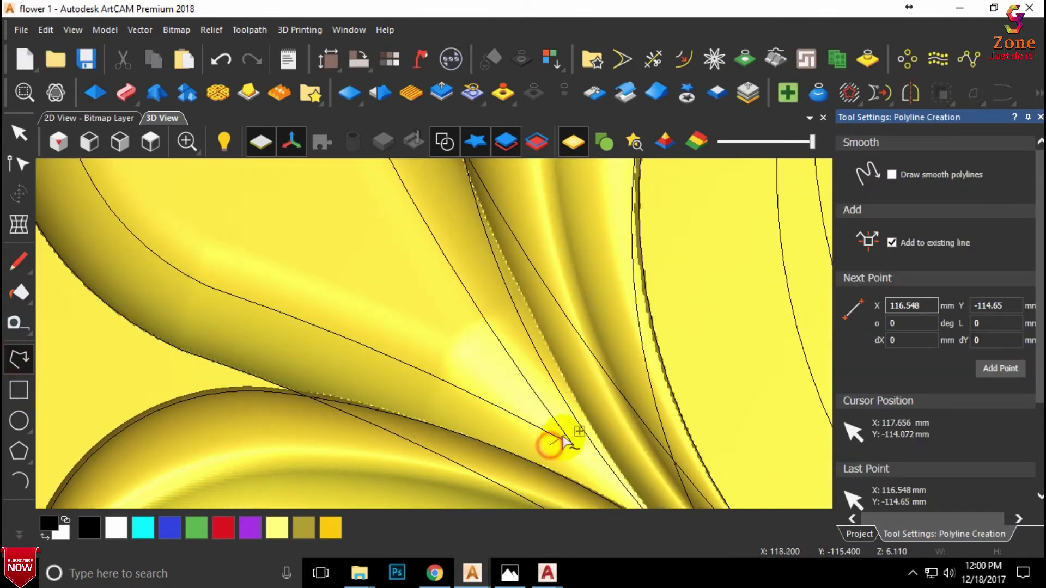
pyautogui.click(567, 424)
pyautogui.press('Escape')
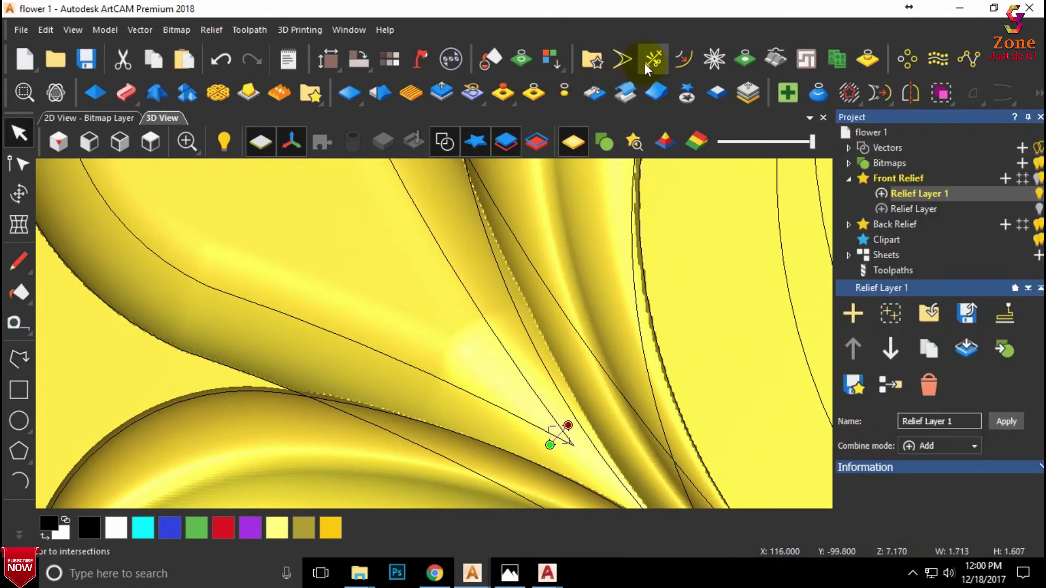
# Step: Trim away the overlapping vector end at the leaf tip
pyautogui.click(648, 61)
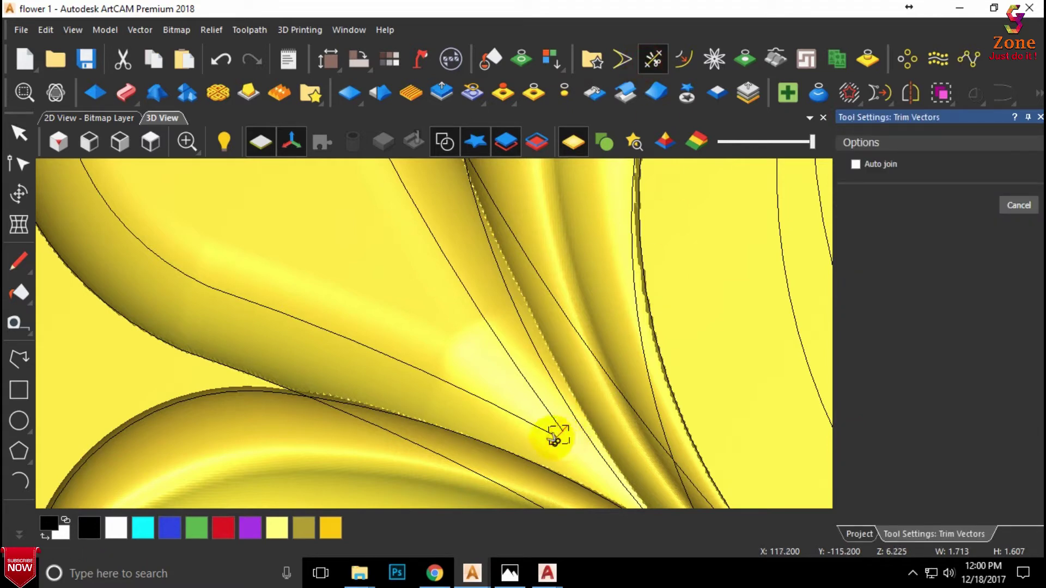
pyautogui.click(555, 442)
pyautogui.press('Escape')
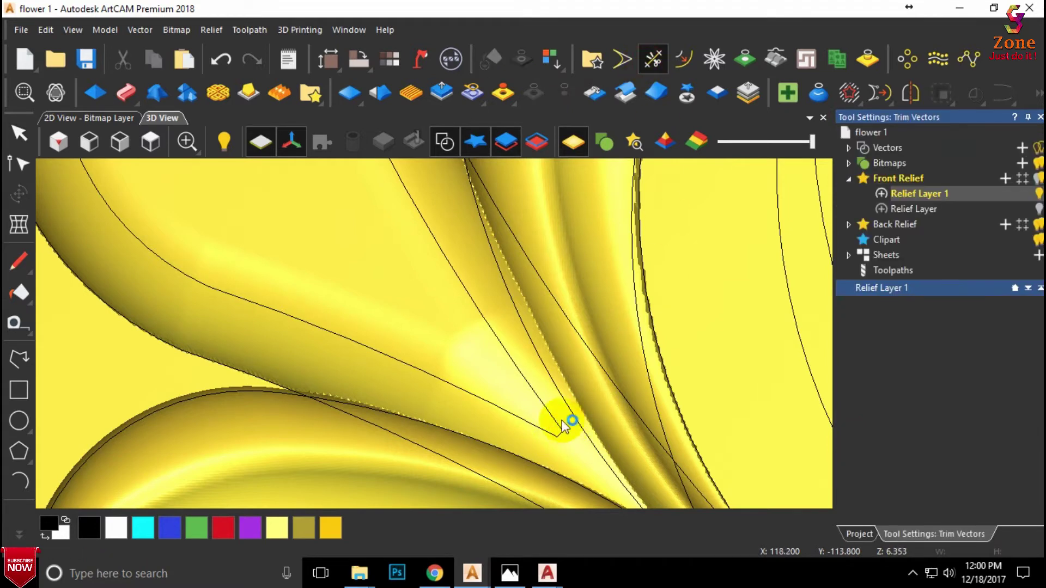
pyautogui.scroll(-3, 447, 346)
# Step: Join the inner leaf outline's coincident nodes into one closed vector
pyautogui.click(436, 313)
pyautogui.scroll(3, 474, 357)
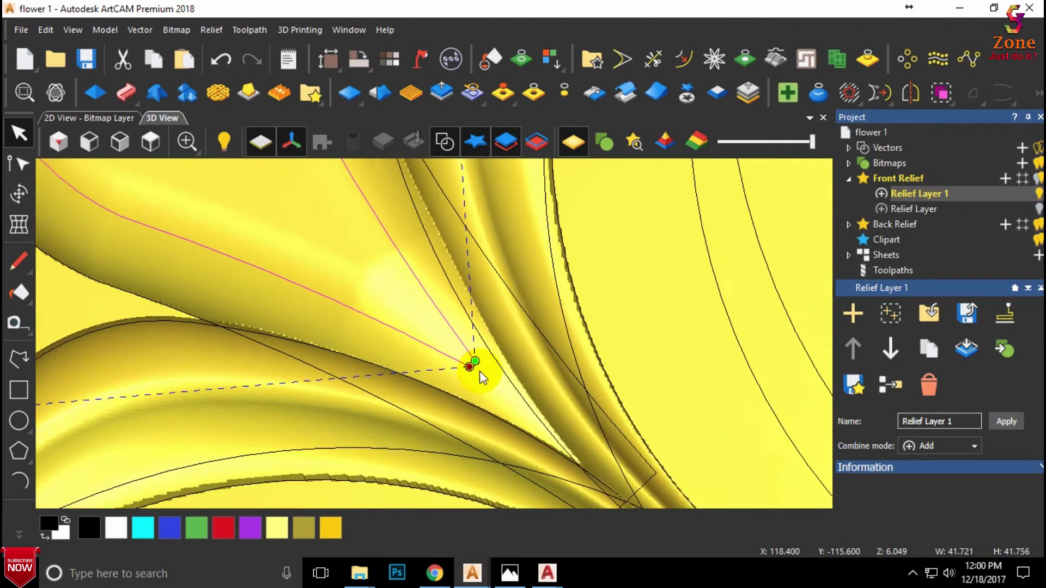
pyautogui.scroll(2, 479, 357)
pyautogui.scroll(1, 479, 357)
pyautogui.scroll(1, 471, 362)
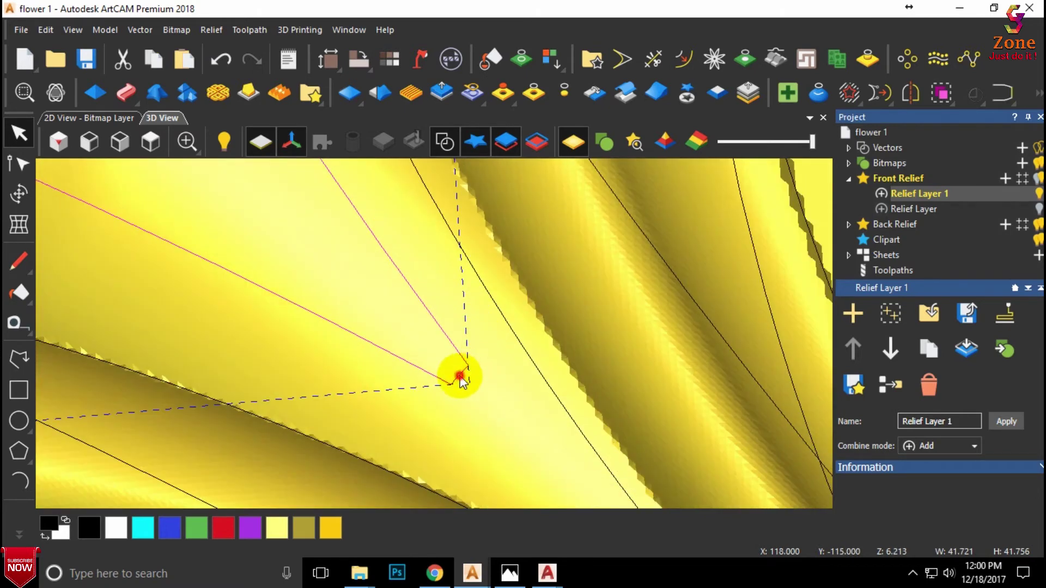
pyautogui.press('j')
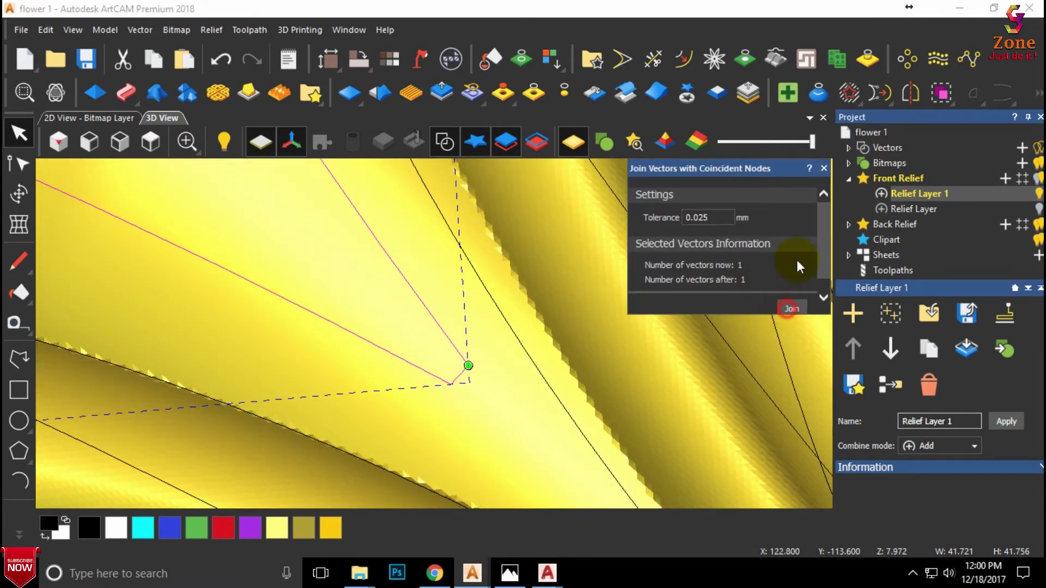
pyautogui.click(823, 169)
pyautogui.scroll(-2, 327, 300)
pyautogui.scroll(-1, 338, 308)
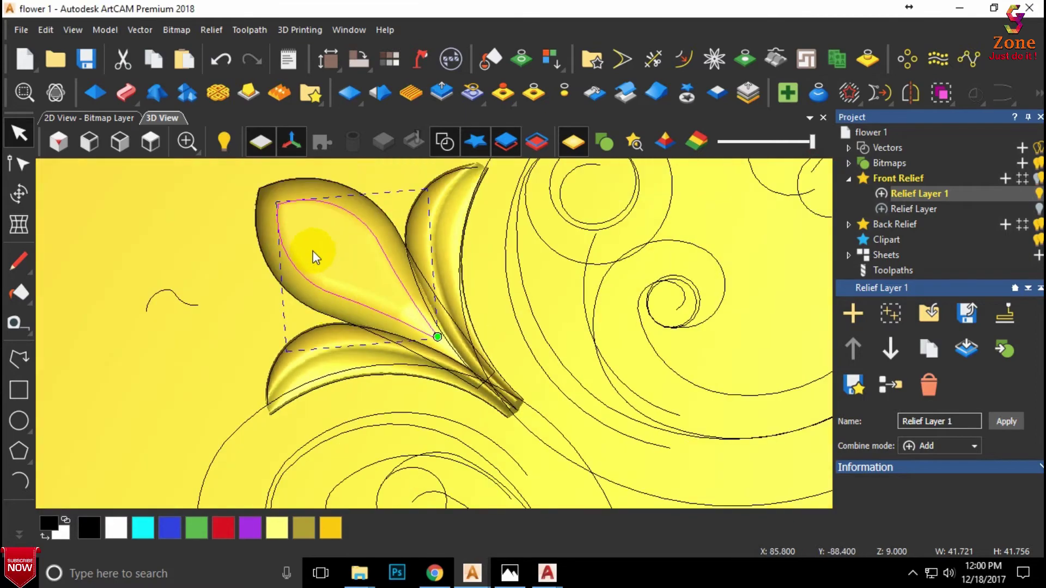
pyautogui.scroll(-1, 312, 251)
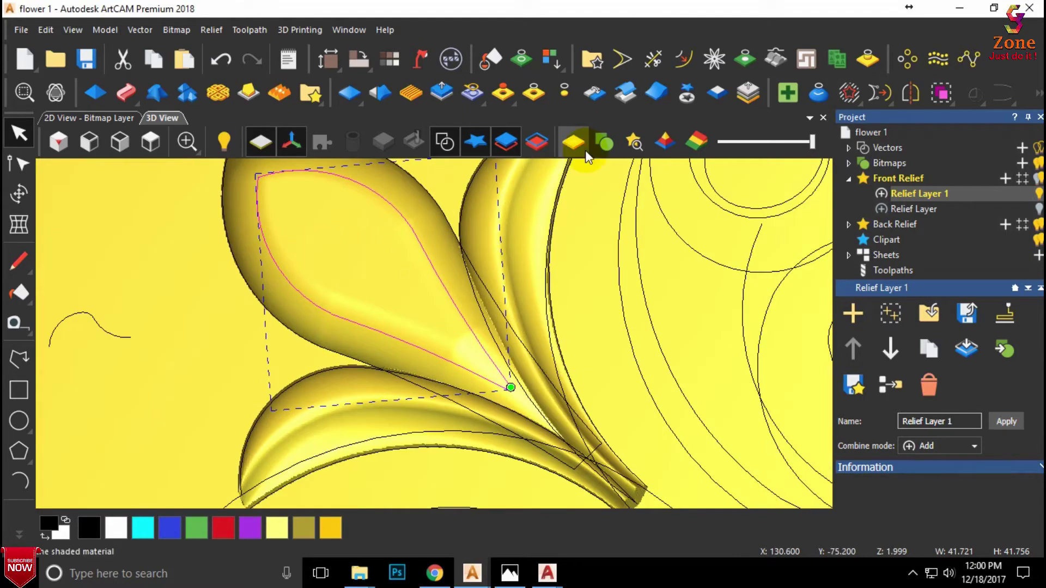
# Step: Give the inner leaf vector a Round 90° profile set to Subtract from the relief
pyautogui.click(95, 93)
pyautogui.click(417, 229)
pyautogui.click(885, 174)
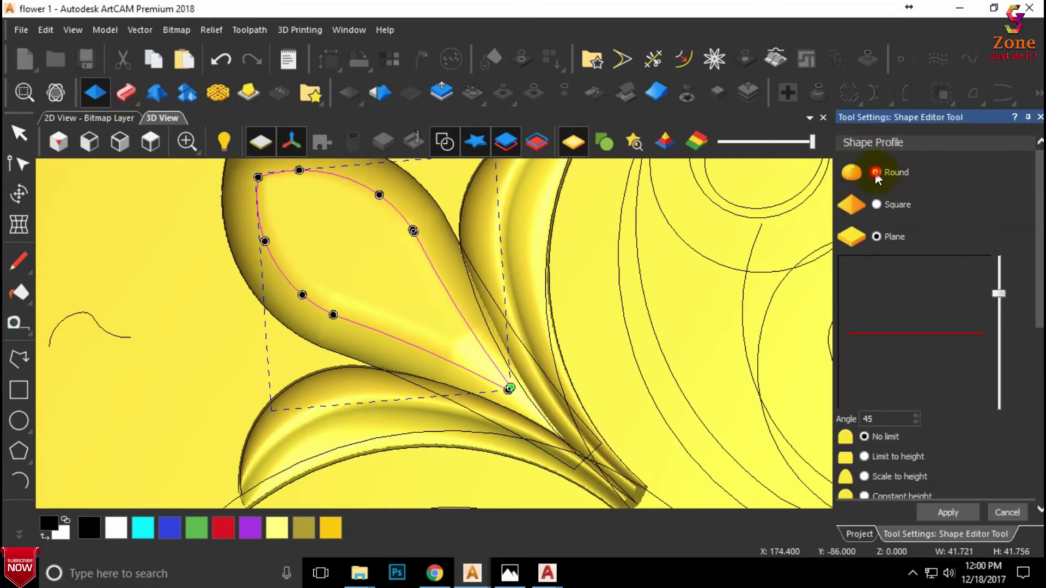
pyautogui.moveTo(1000, 296); pyautogui.dragTo(1000, 255)
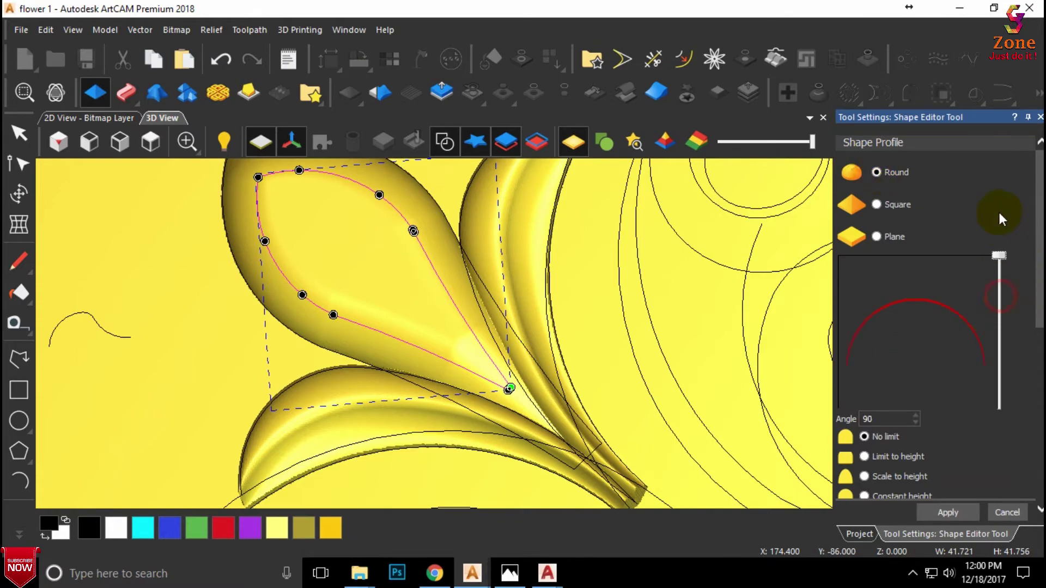
pyautogui.scroll(2, 526, 387)
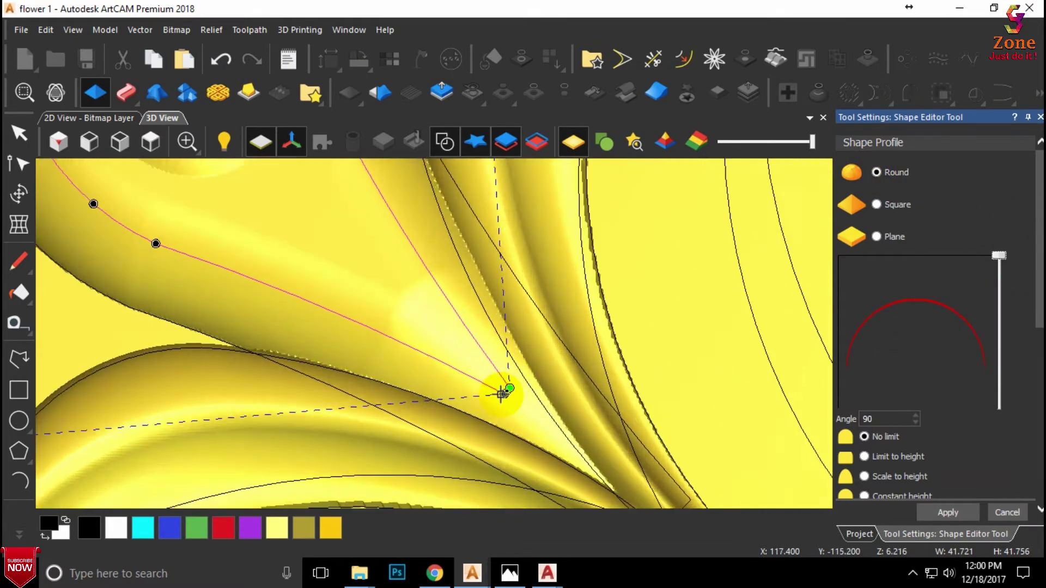
pyautogui.scroll(2, 512, 390)
pyautogui.scroll(-5, 531, 376)
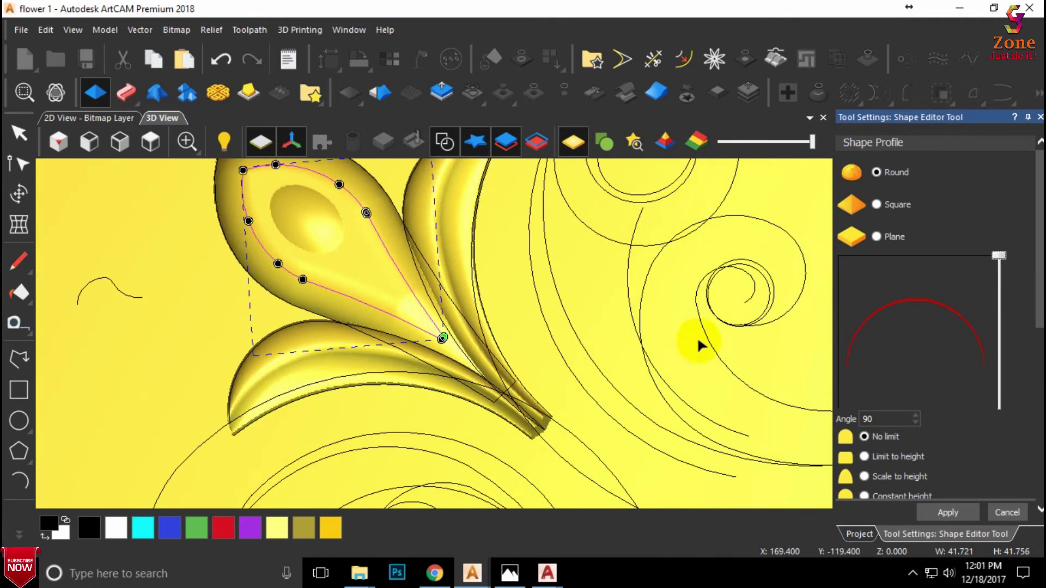
pyautogui.scroll(-2, 911, 395)
pyautogui.scroll(-2, 911, 394)
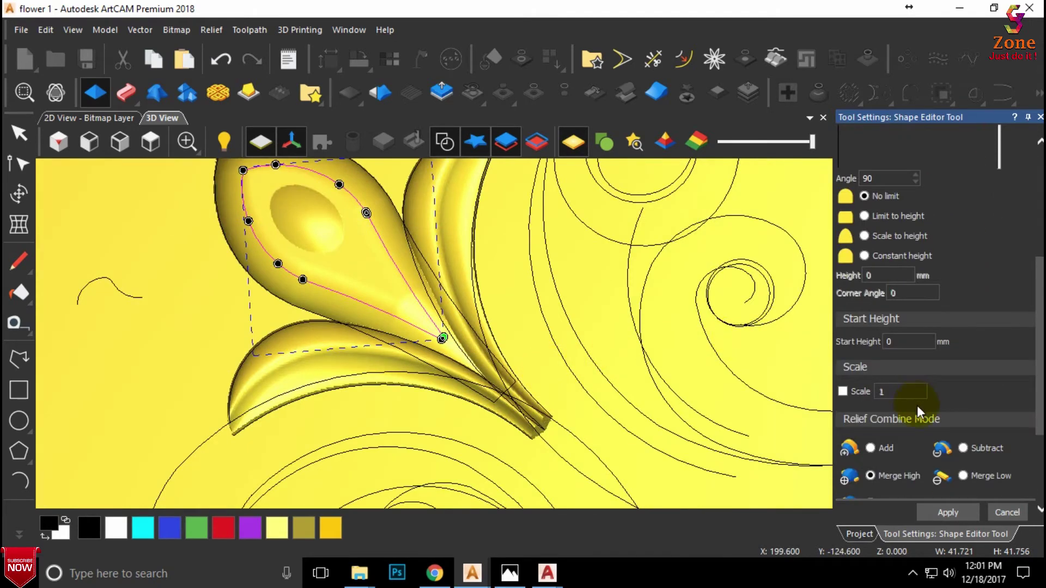
pyautogui.click(871, 447)
pyautogui.click(963, 447)
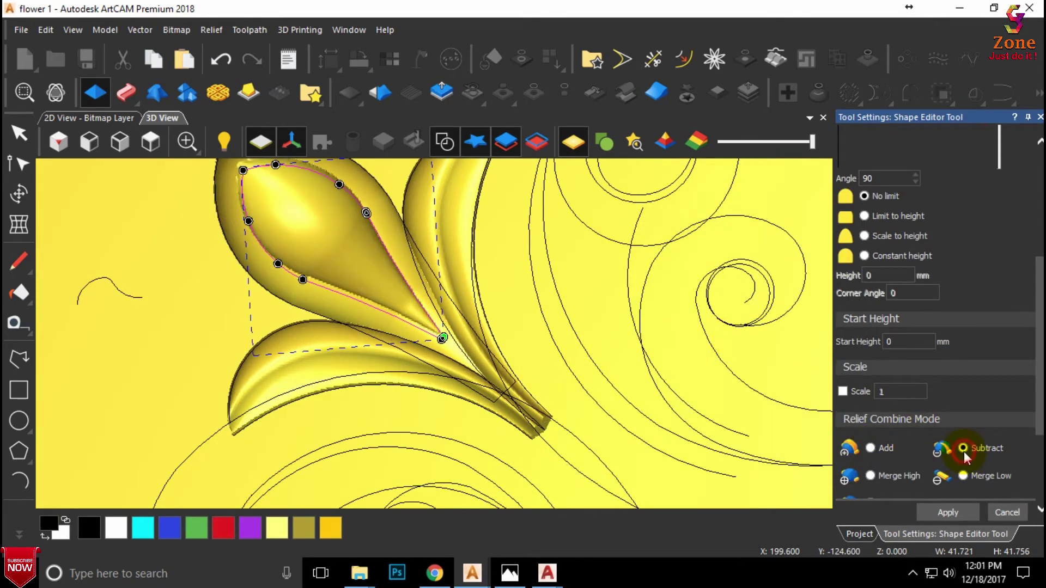
pyautogui.scroll(2, 382, 257)
pyautogui.scroll(-2, 510, 217)
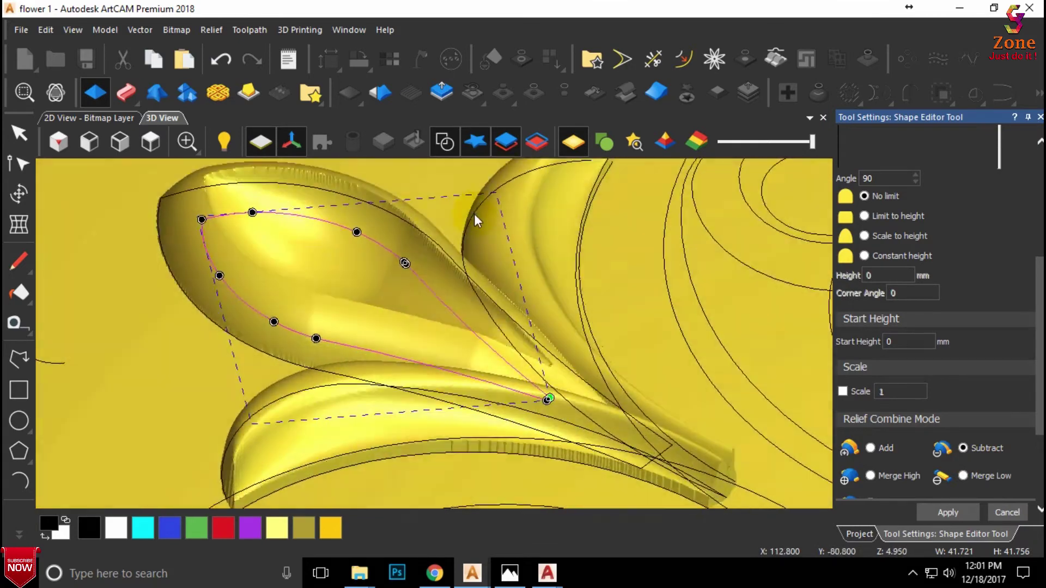
pyautogui.scroll(1, 919, 317)
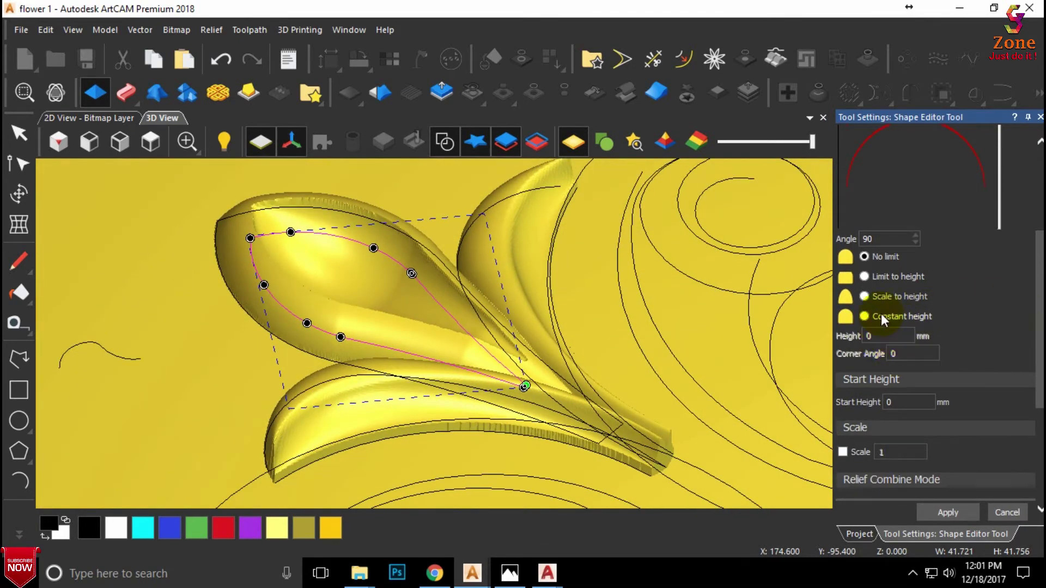
# Step: Limit the leaf recess to 3 mm height and apply it to Relief Layer 1
pyautogui.click(864, 276)
pyautogui.write('2')
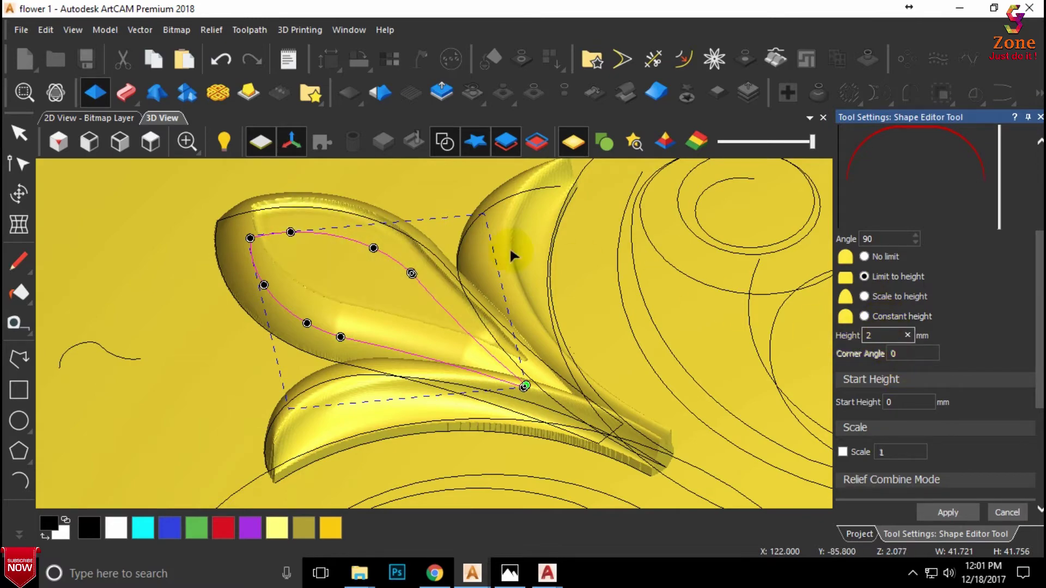
pyautogui.moveTo(509, 247)
pyautogui.mouseDown()
pyautogui.moveTo(459, 273)
pyautogui.moveTo(455, 412)
pyautogui.moveTo(478, 315)
pyautogui.moveTo(815, 331)
pyautogui.mouseUp()
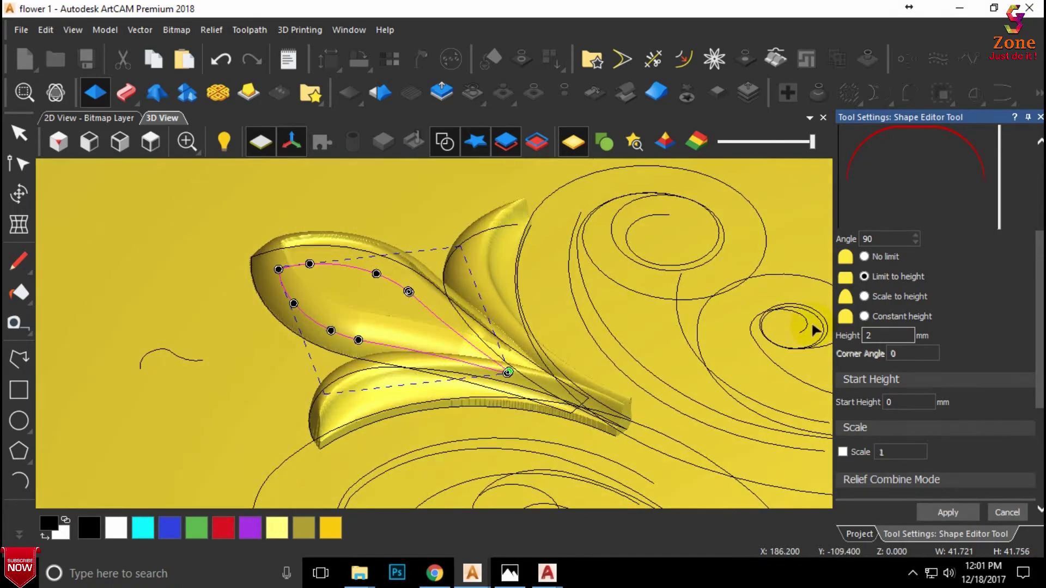
pyautogui.write('3')
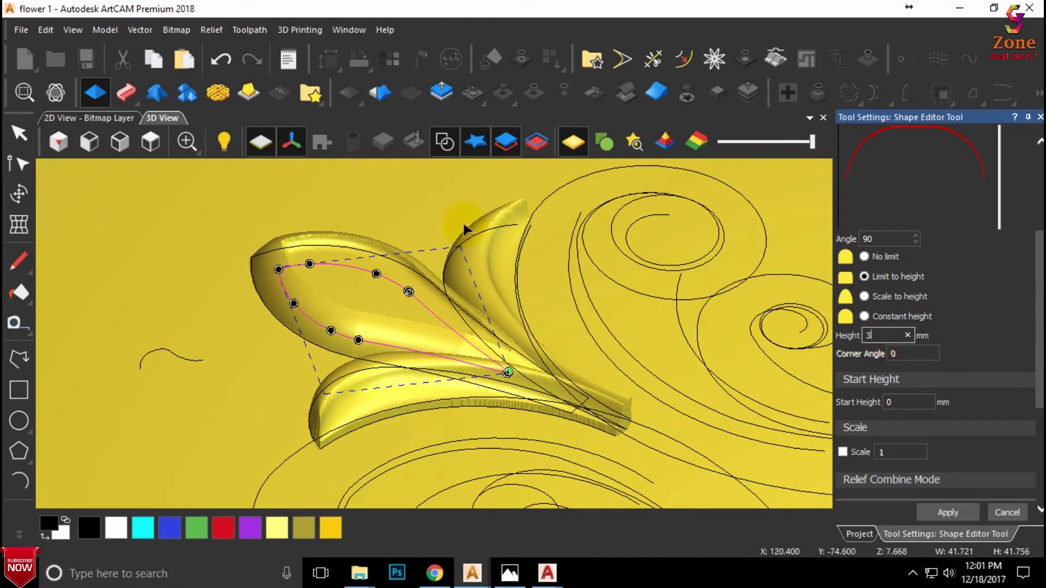
pyautogui.scroll(2, 362, 327)
pyautogui.moveTo(551, 321)
pyautogui.mouseDown()
pyautogui.moveTo(501, 350)
pyautogui.moveTo(830, 374)
pyautogui.mouseUp()
pyautogui.click(1001, 512)
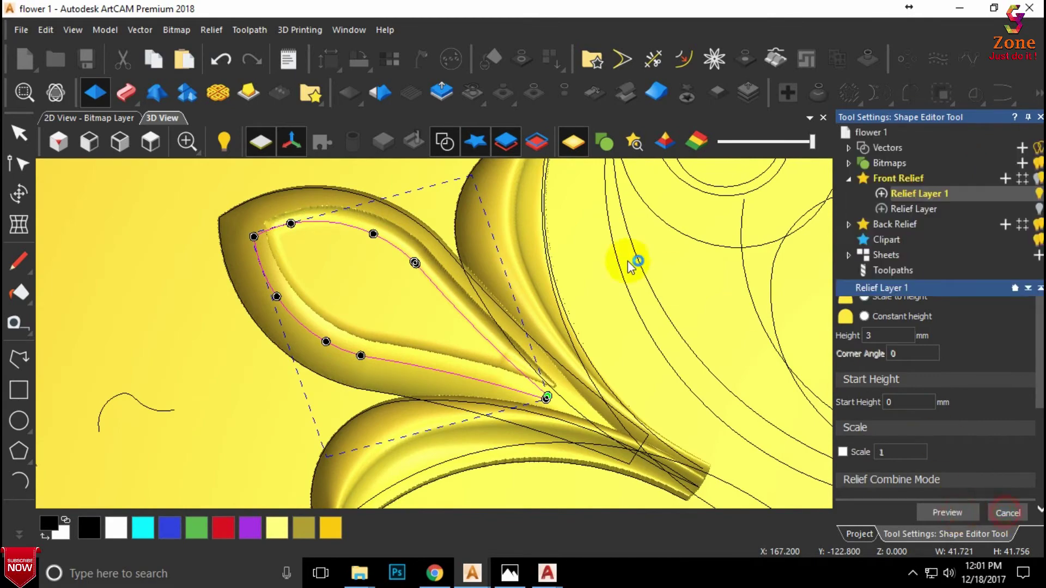
pyautogui.scroll(-3, 610, 273)
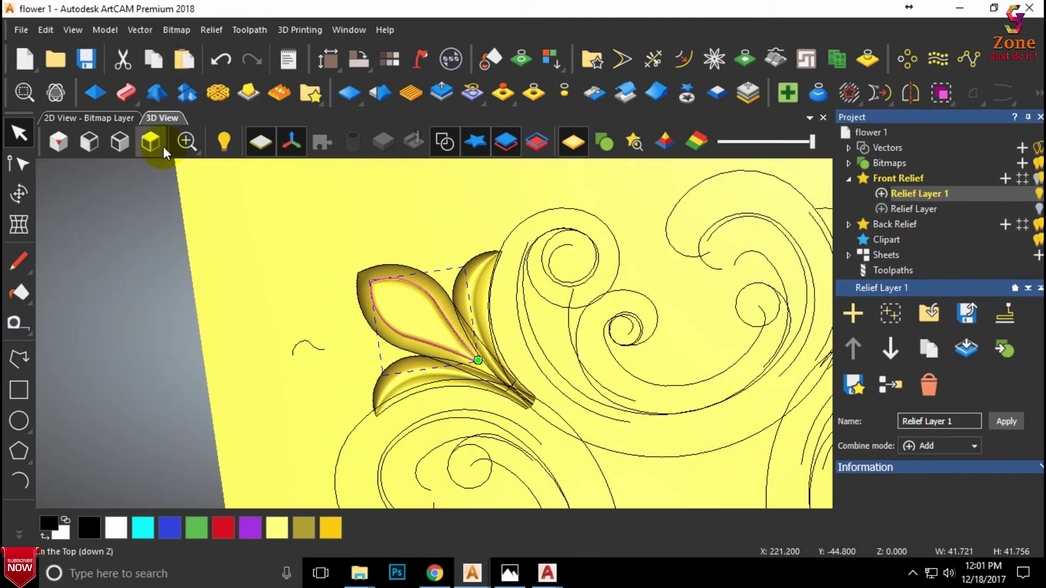
# Step: From top view, smooth the whole relief layer at 28% strength
pyautogui.click(151, 145)
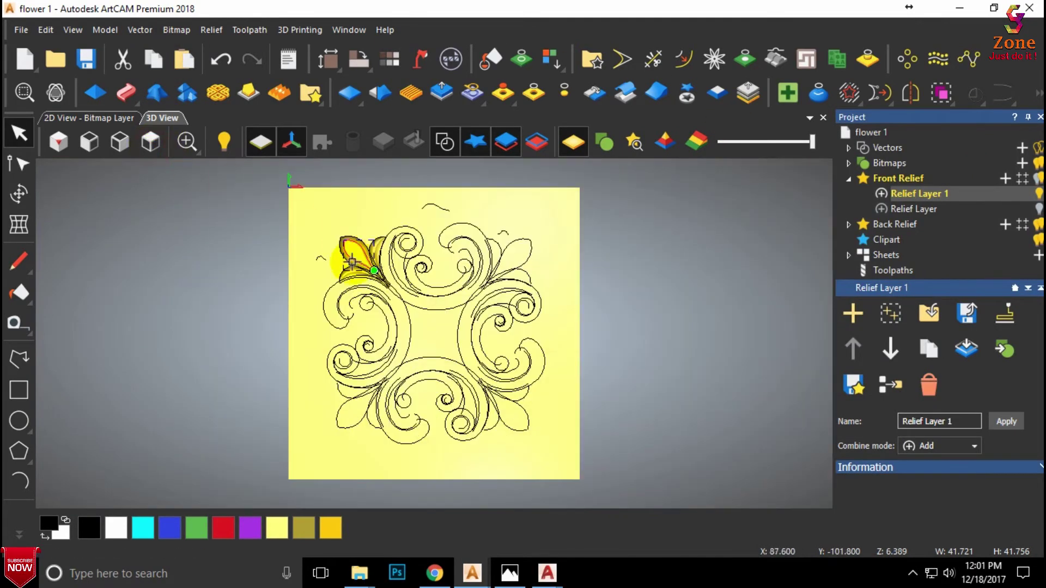
pyautogui.scroll(3, 395, 181)
pyautogui.click(396, 182)
pyautogui.scroll(2, 381, 183)
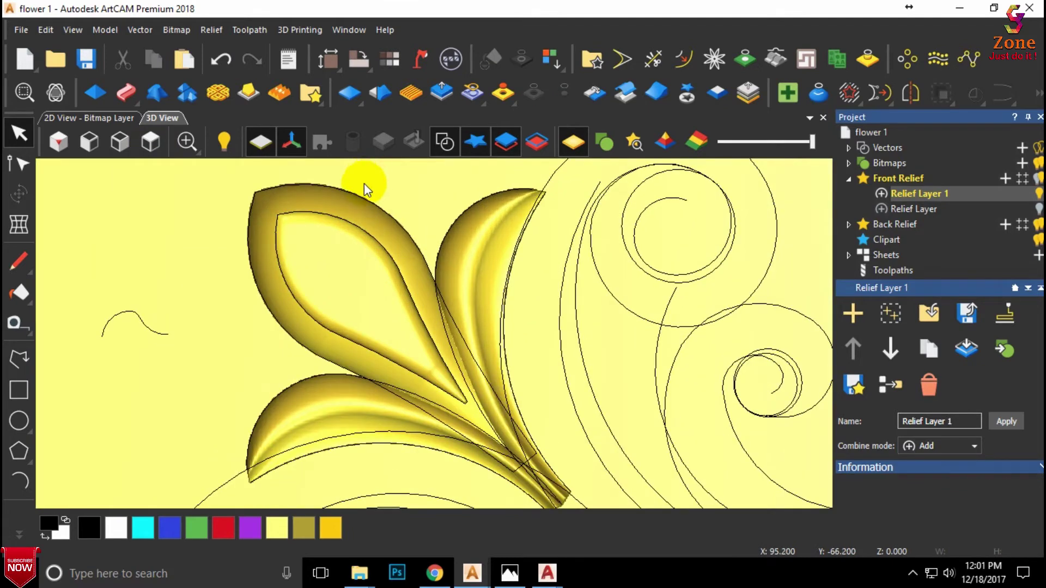
pyautogui.click(379, 93)
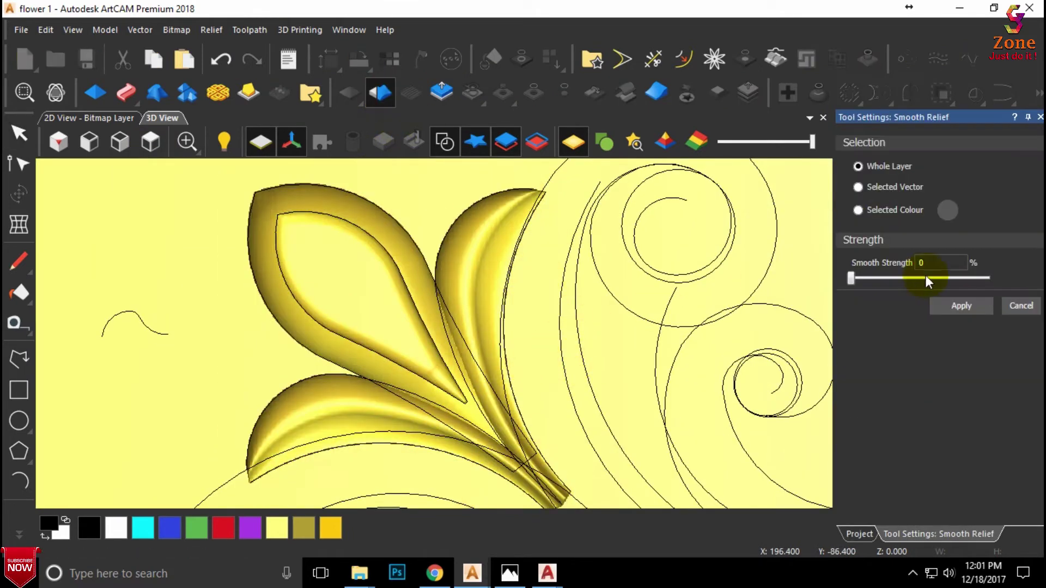
pyautogui.click(875, 277)
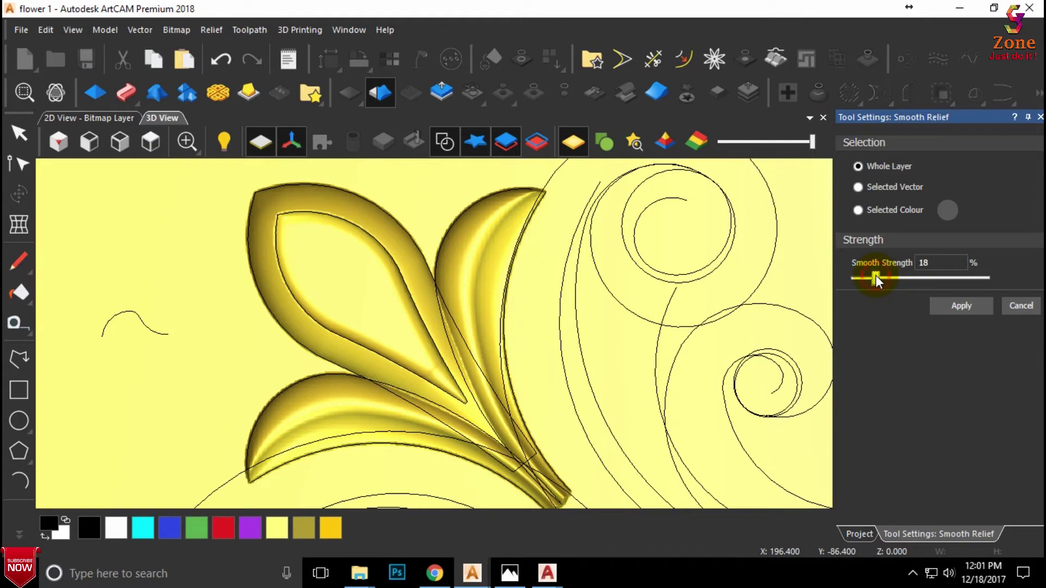
pyautogui.moveTo(878, 275); pyautogui.dragTo(890, 273)
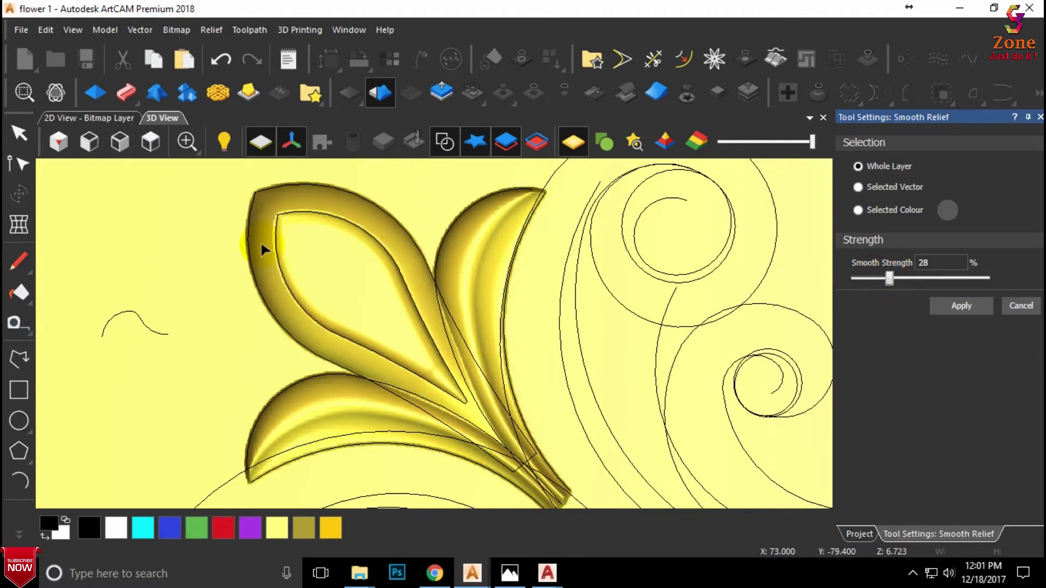
pyautogui.scroll(1, 348, 191)
pyautogui.moveTo(348, 192); pyautogui.dragTo(360, 218)
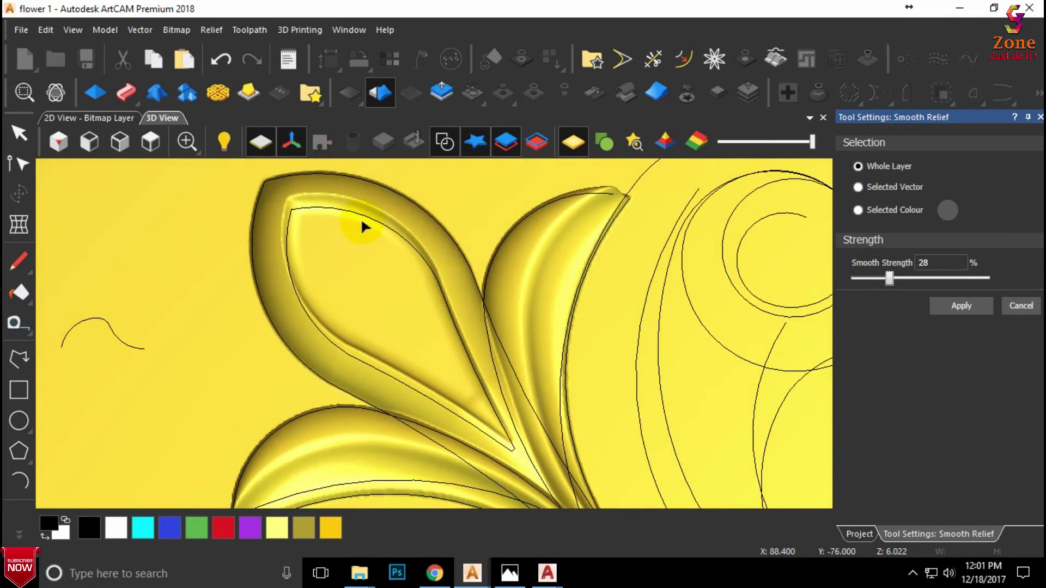
pyautogui.click(1009, 305)
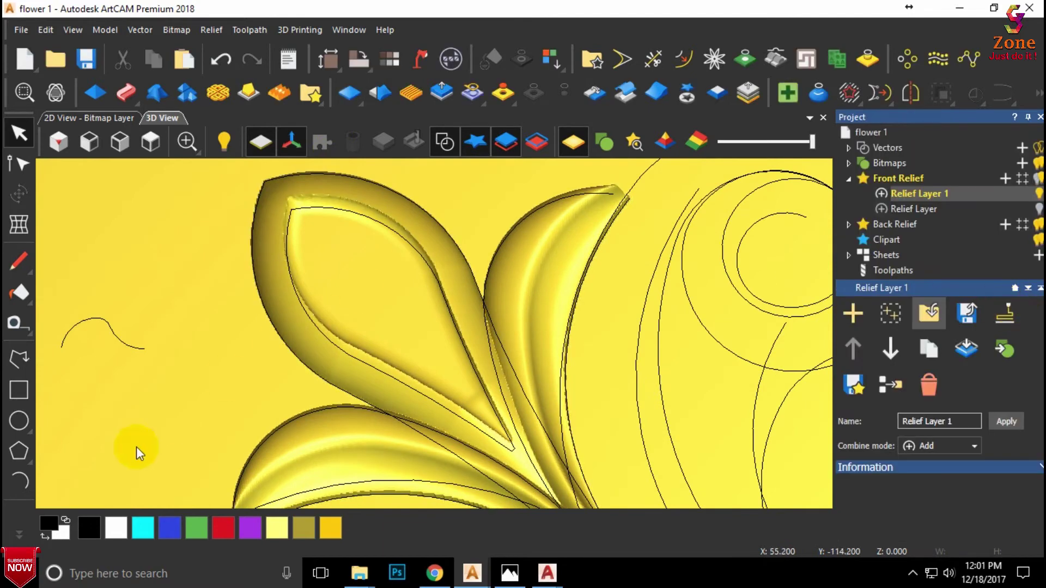
# Step: Brush the leaf's inner rim with the Smoothing Tool at 13% strength, top curve to tip
pyautogui.click(19, 534)
pyautogui.click(15, 419)
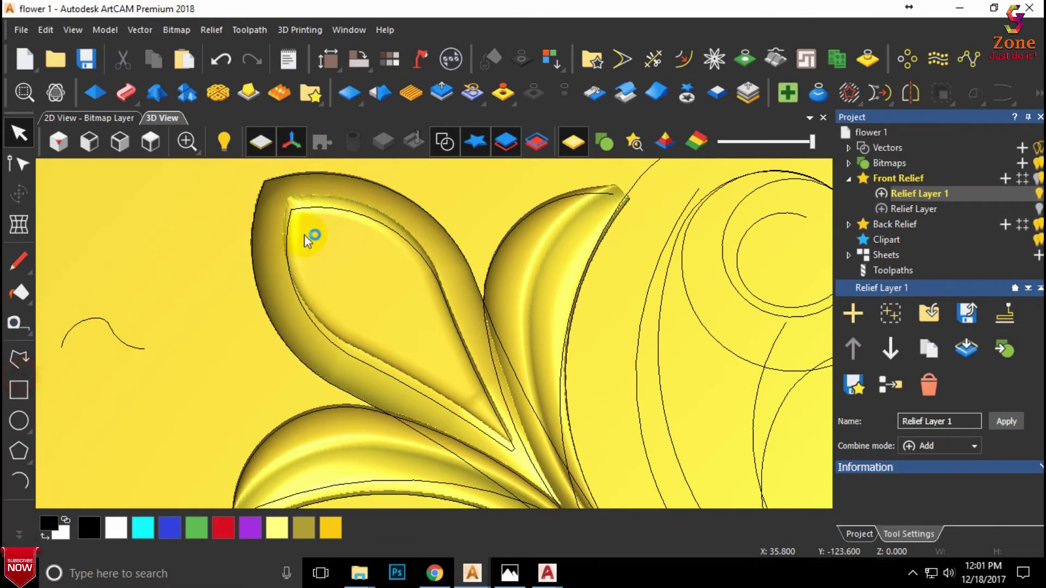
pyautogui.moveTo(291, 201); pyautogui.dragTo(367, 206)
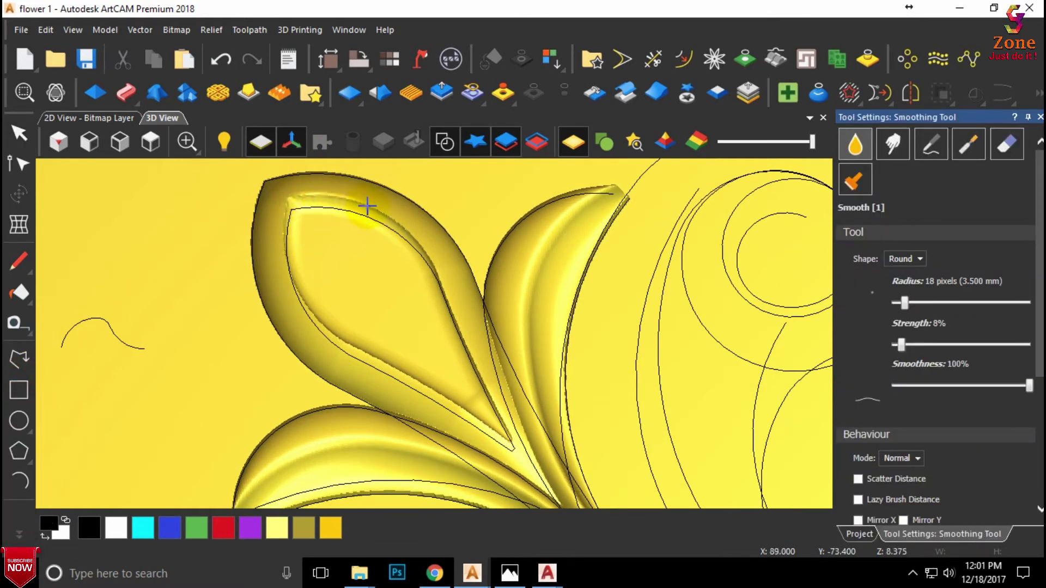
pyautogui.moveTo(441, 282); pyautogui.dragTo(493, 422)
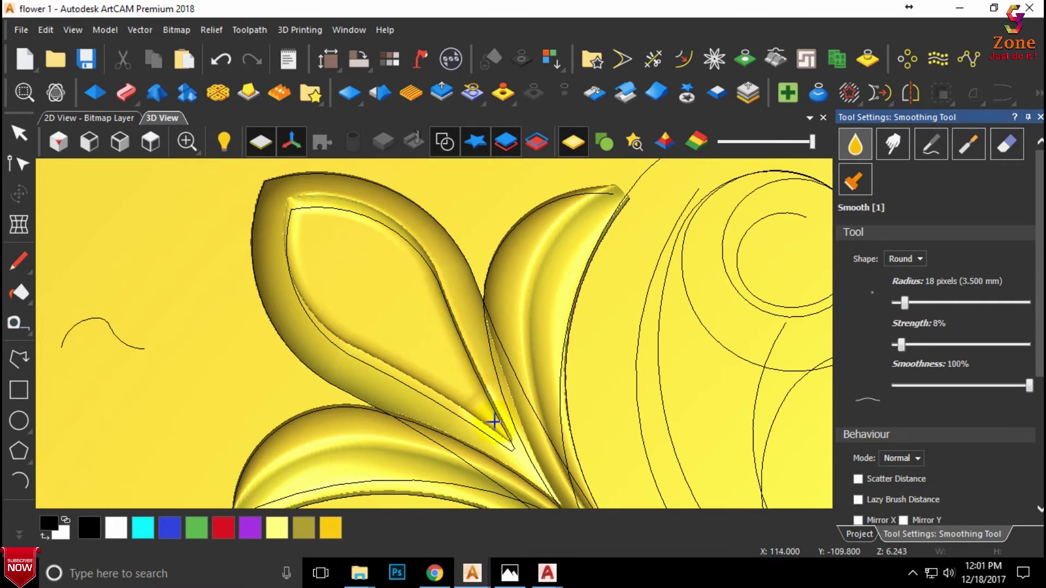
pyautogui.moveTo(335, 342); pyautogui.dragTo(297, 268)
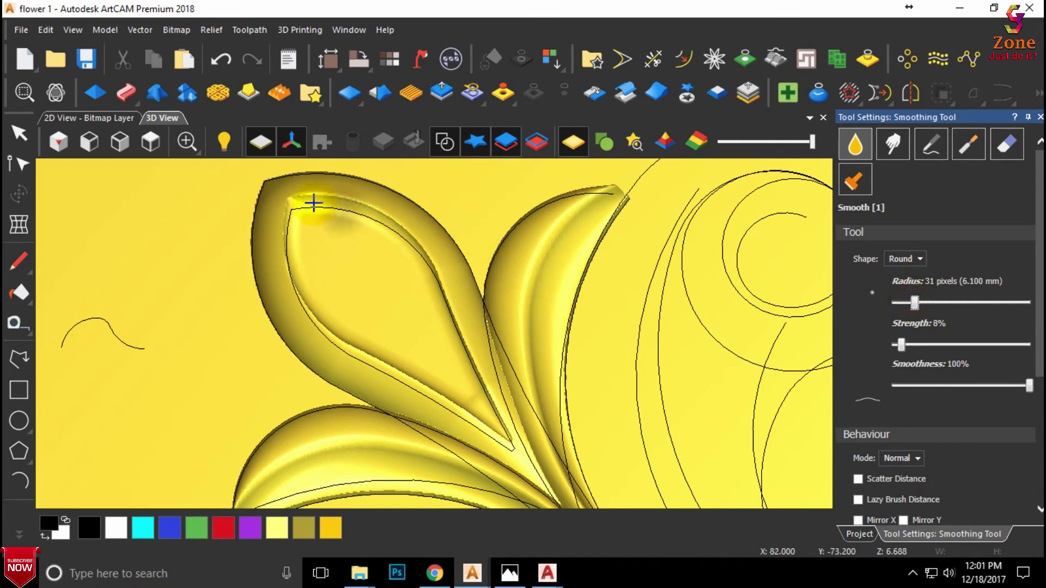
pyautogui.moveTo(308, 200); pyautogui.dragTo(401, 230)
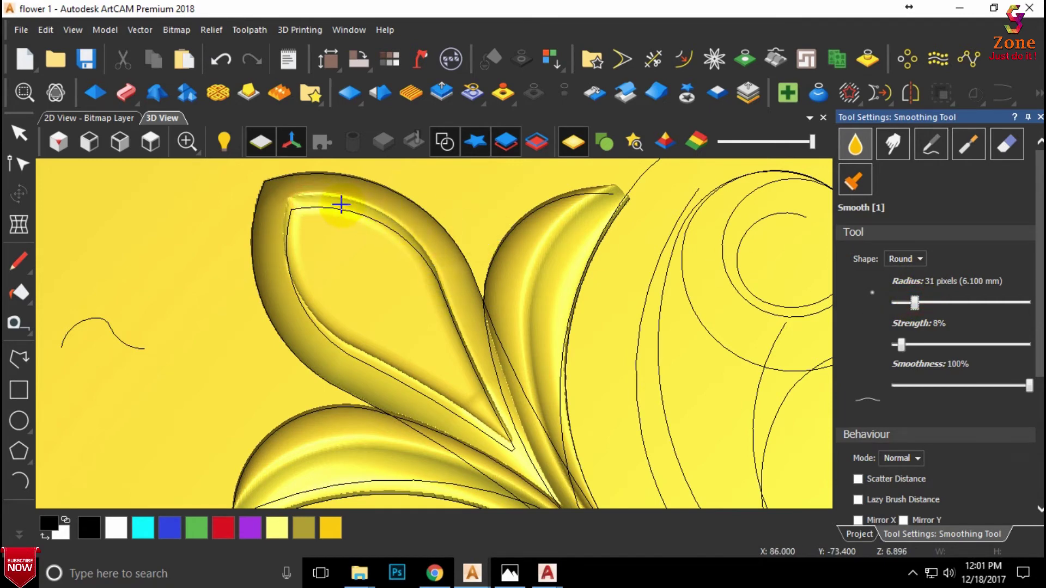
pyautogui.moveTo(464, 296); pyautogui.dragTo(501, 430)
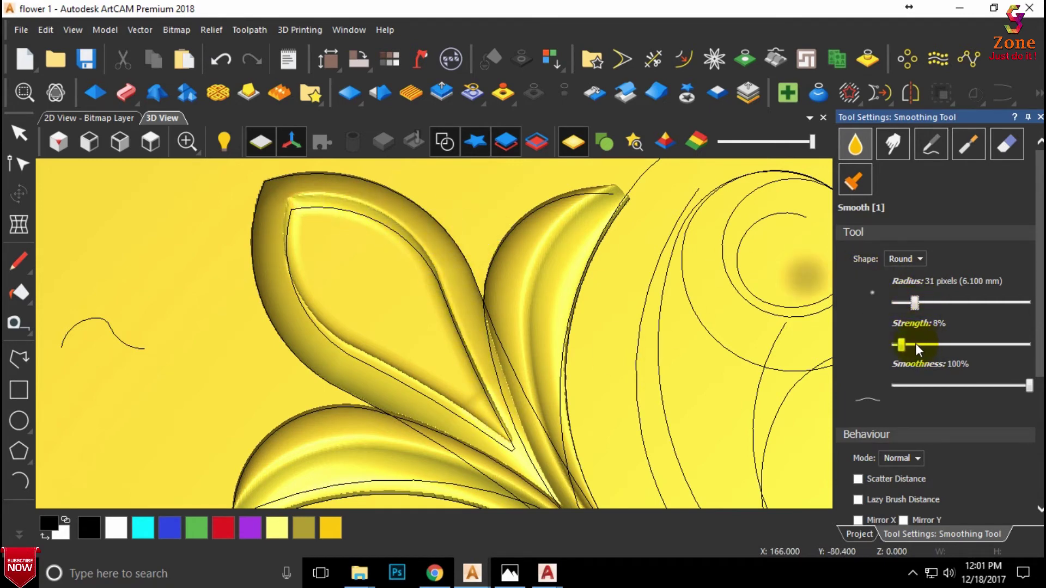
pyautogui.moveTo(292, 218); pyautogui.dragTo(305, 308)
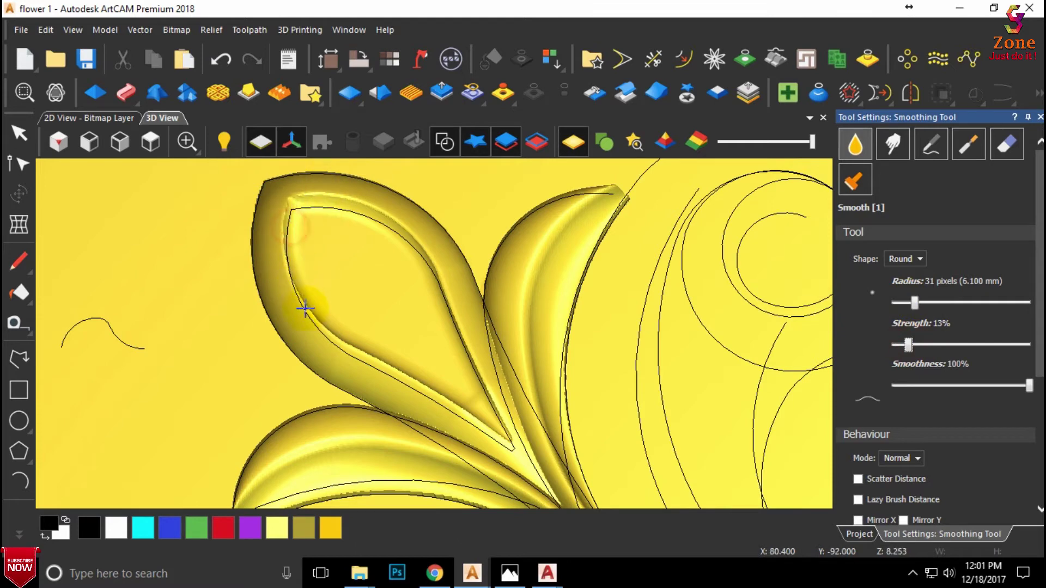
pyautogui.moveTo(376, 358)
pyautogui.mouseDown()
pyautogui.moveTo(501, 432)
pyautogui.moveTo(419, 378)
pyautogui.mouseUp()
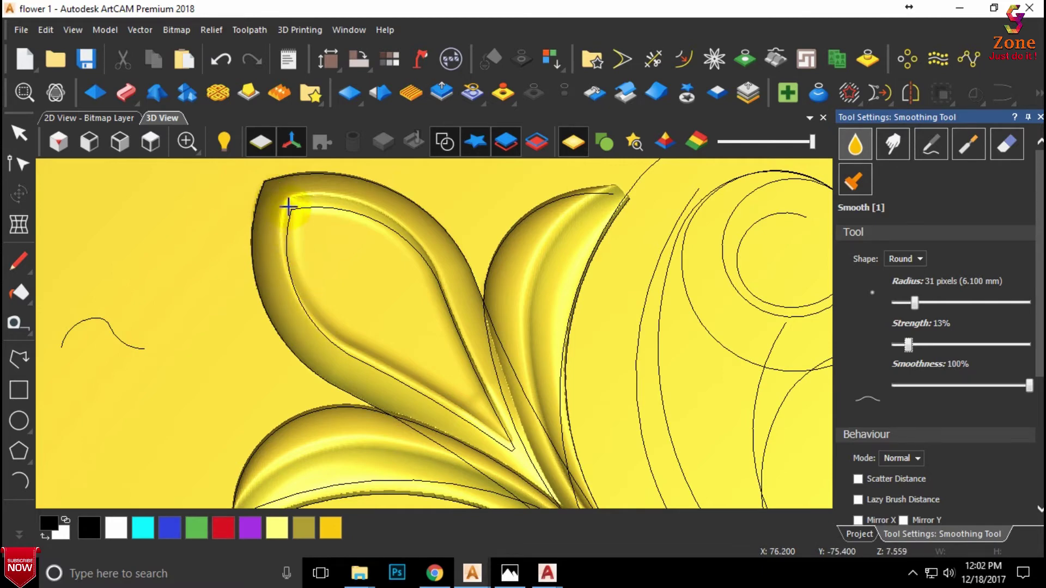
pyautogui.moveTo(329, 200); pyautogui.dragTo(400, 225)
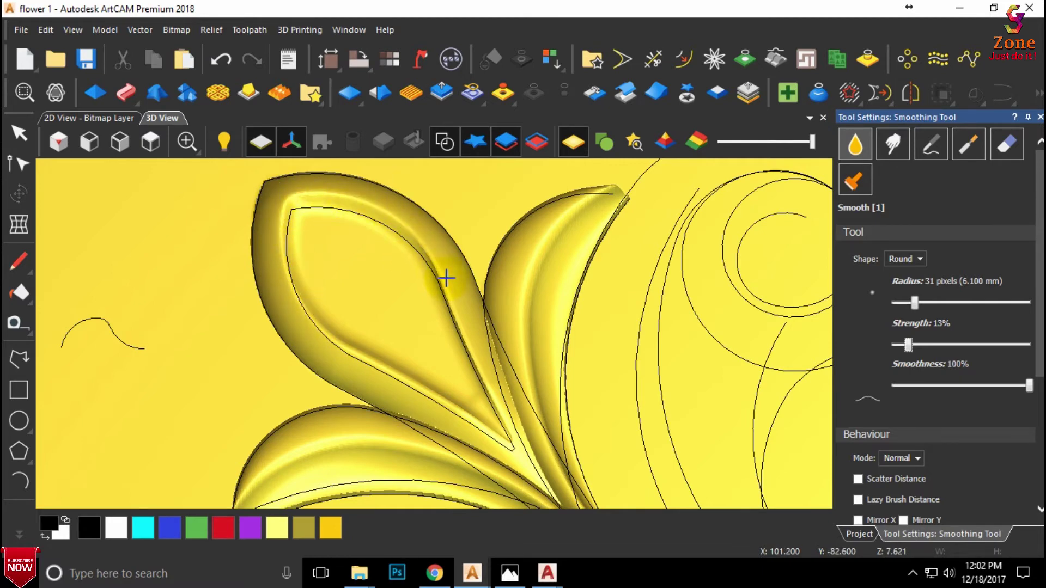
pyautogui.moveTo(446, 278)
pyautogui.mouseDown()
pyautogui.moveTo(435, 303)
pyautogui.moveTo(481, 383)
pyautogui.moveTo(462, 362)
pyautogui.moveTo(455, 308)
pyautogui.mouseUp()
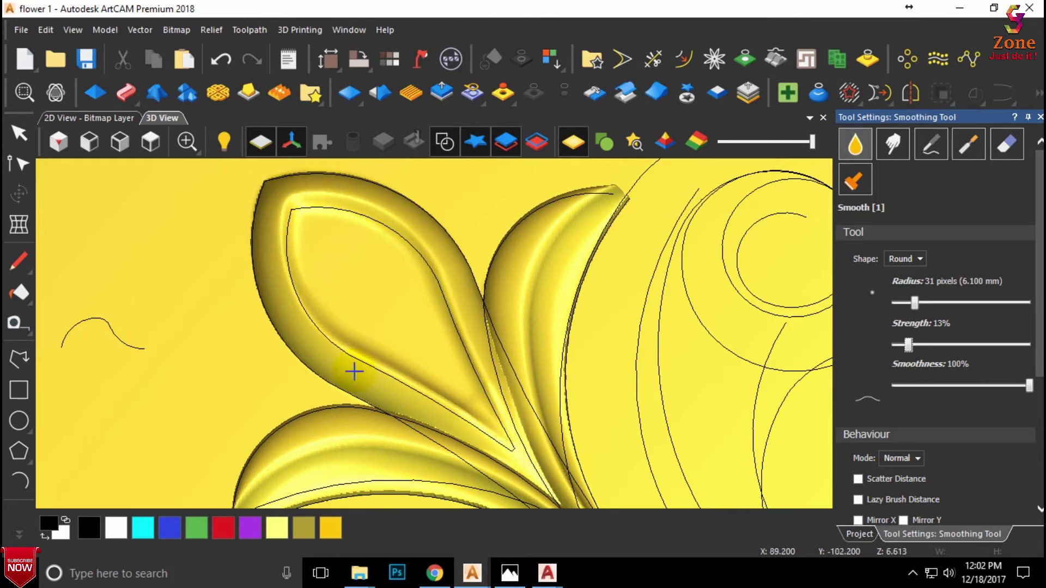
pyautogui.moveTo(325, 326)
pyautogui.mouseDown()
pyautogui.moveTo(501, 420)
pyautogui.moveTo(381, 222)
pyautogui.moveTo(303, 199)
pyautogui.moveTo(421, 370)
pyautogui.mouseUp()
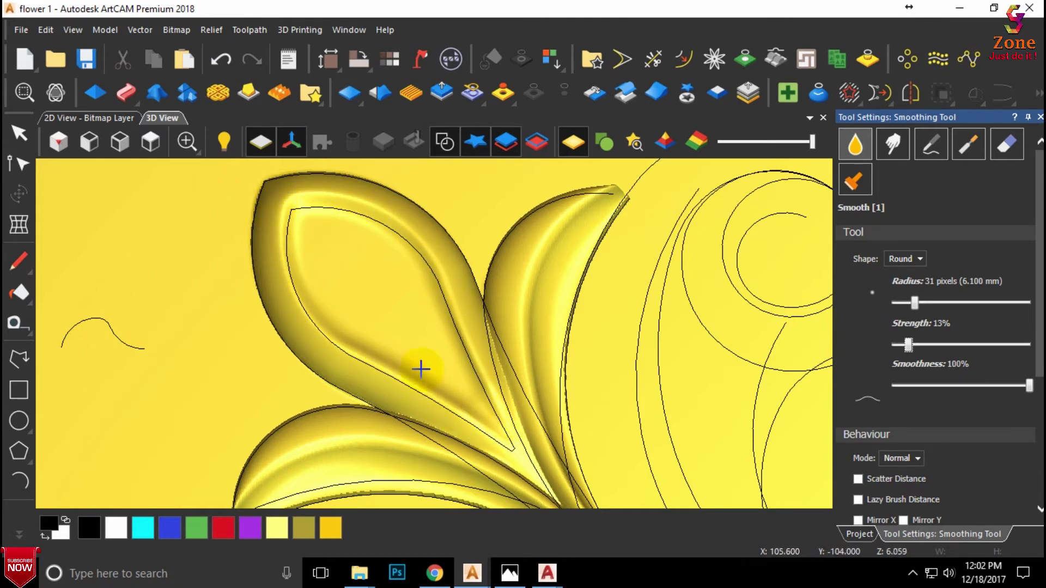
# Step: Draw a 13.138 mm circle inside the upper-left leaf's hollow and nudge it down
pyautogui.click(1039, 117)
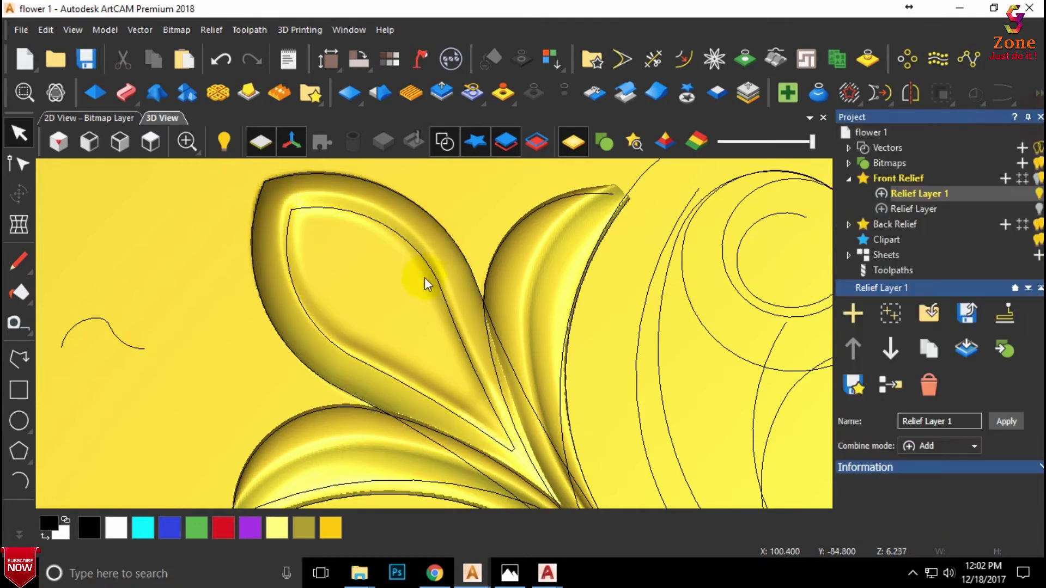
pyautogui.scroll(-2, 414, 289)
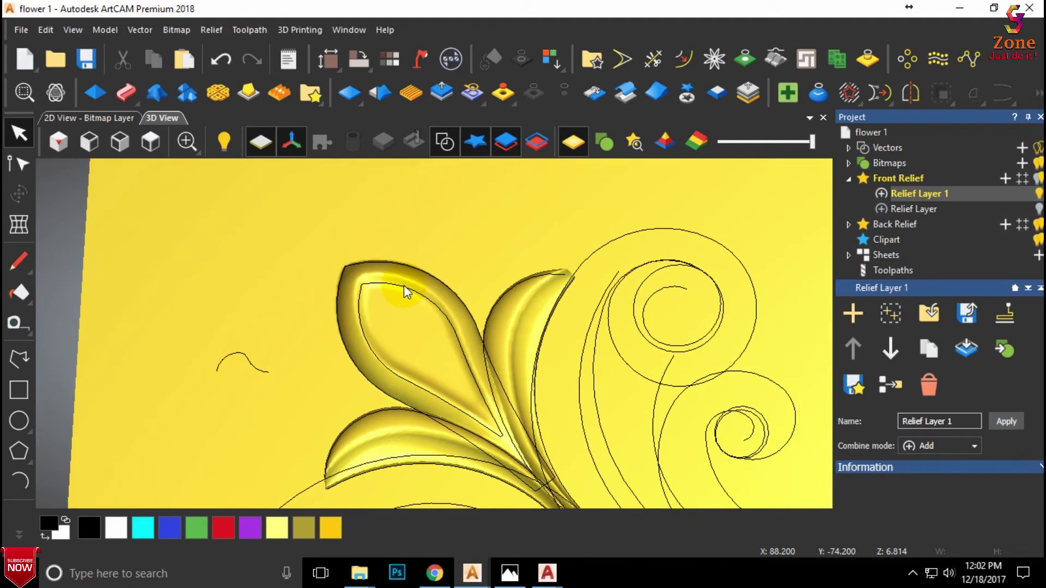
pyautogui.click(19, 420)
pyautogui.scroll(1, 388, 312)
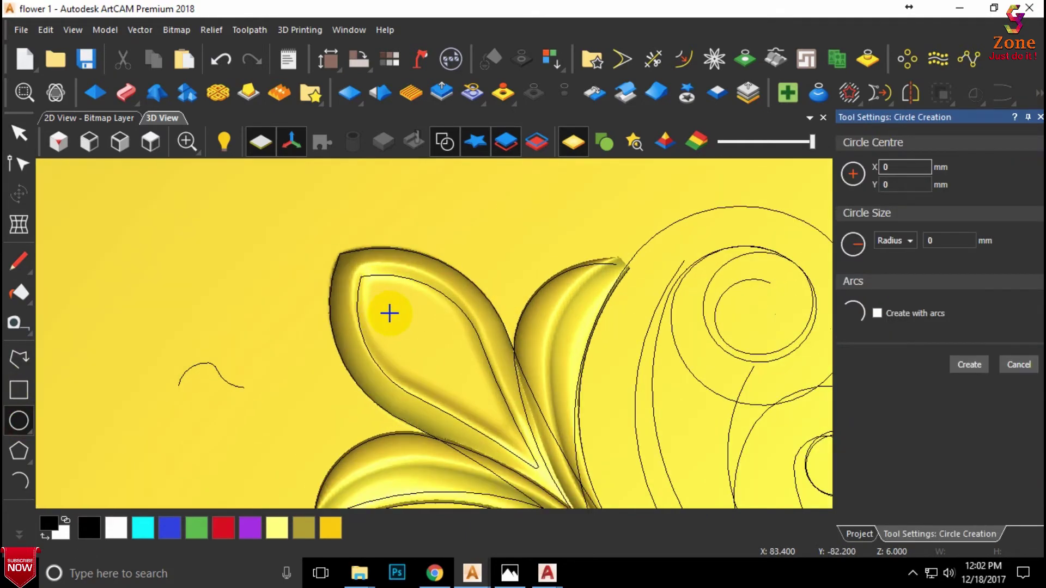
pyautogui.click(150, 140)
pyautogui.scroll(2, 388, 247)
pyautogui.scroll(2, 388, 247)
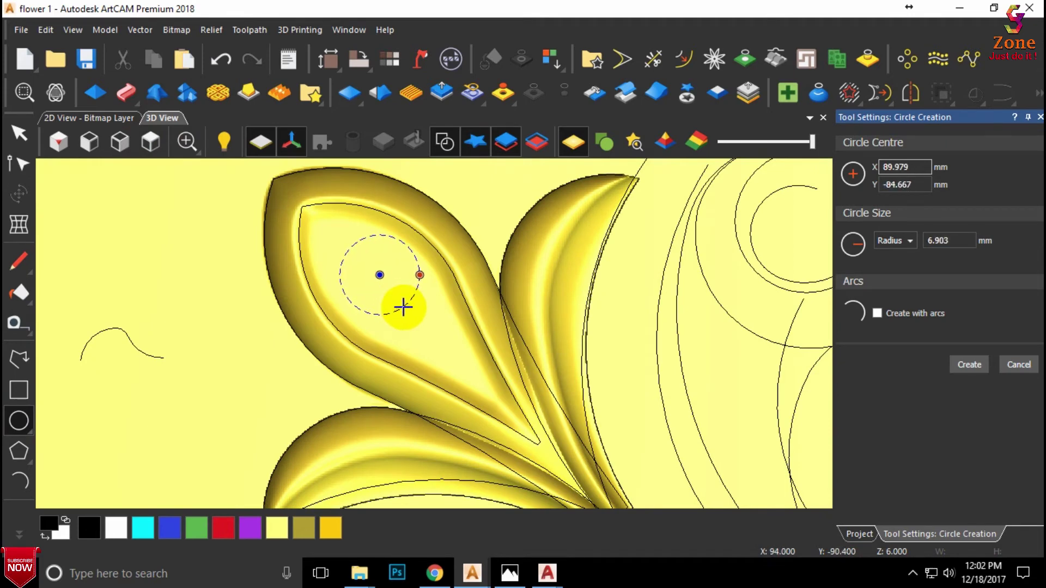
pyautogui.moveTo(380, 275); pyautogui.dragTo(405, 304)
pyautogui.click(1018, 364)
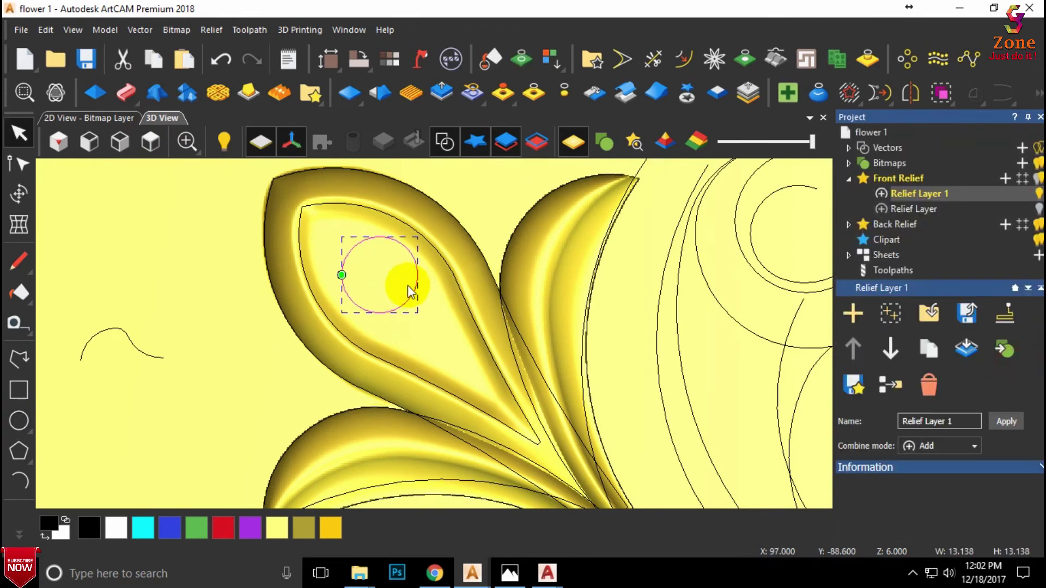
pyautogui.press('Down')
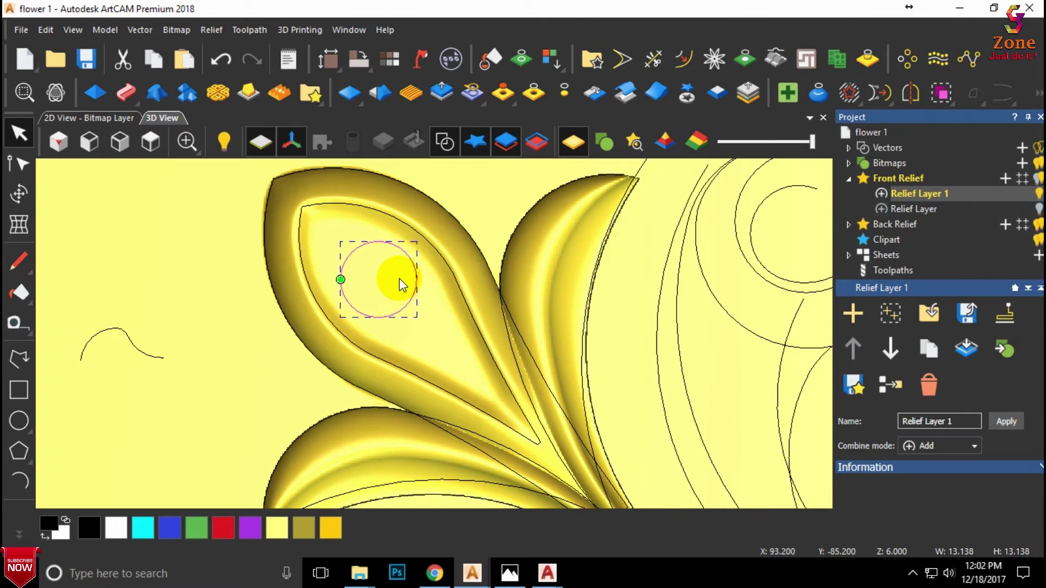
# Step: Shape the circle as a Round 90° dome in Add mode onto the relief
pyautogui.click(95, 93)
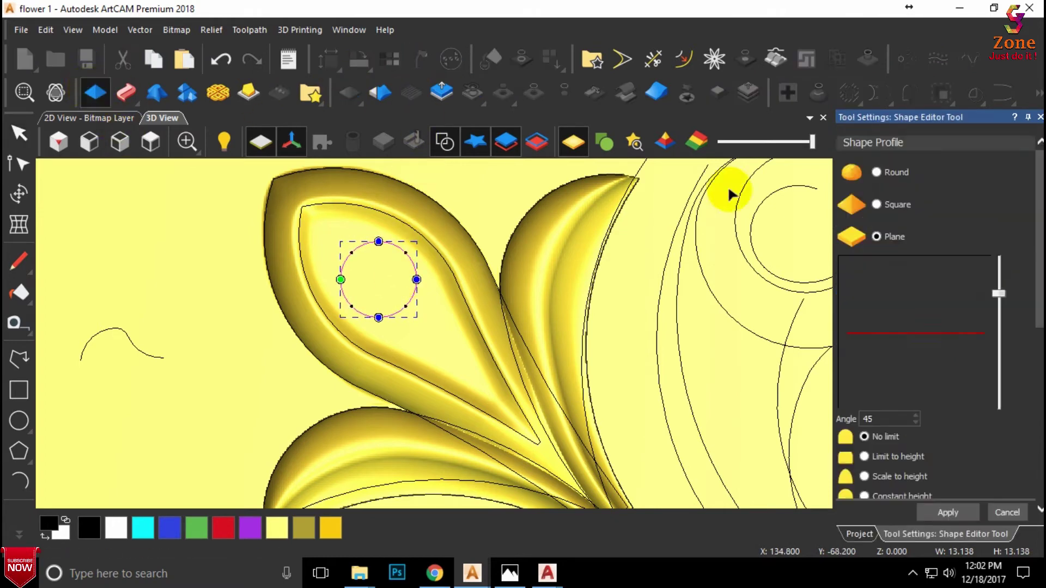
pyautogui.click(875, 172)
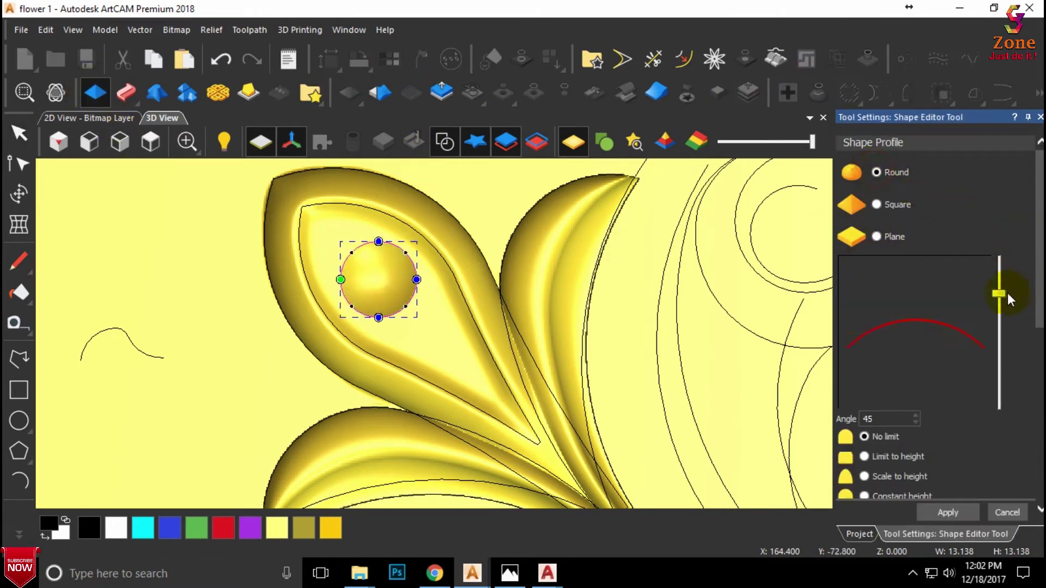
pyautogui.moveTo(998, 294); pyautogui.dragTo(1002, 245)
pyautogui.scroll(-3, 989, 429)
pyautogui.scroll(-3, 977, 466)
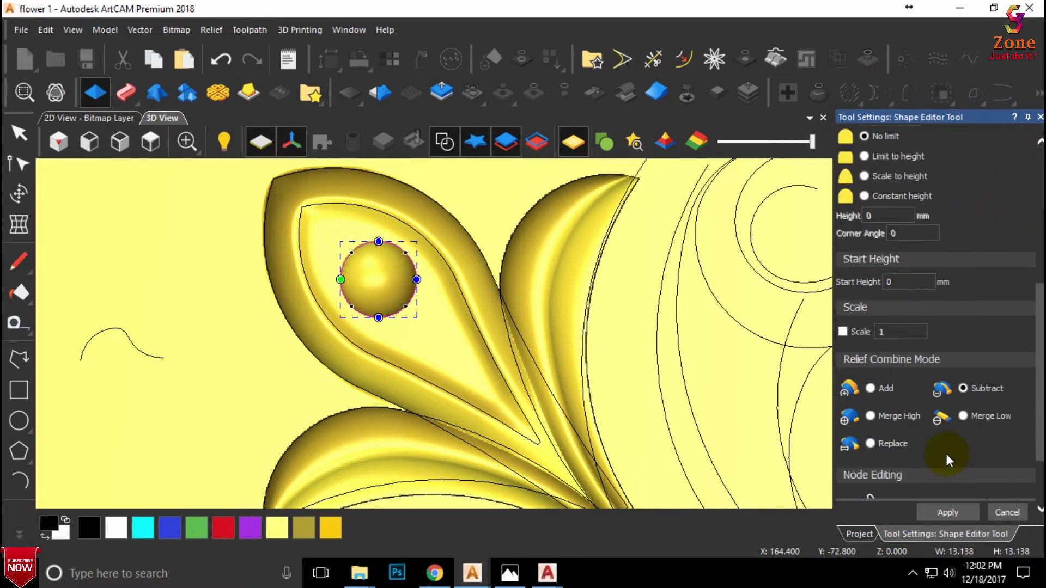
pyautogui.click(871, 388)
pyautogui.scroll(1, 420, 303)
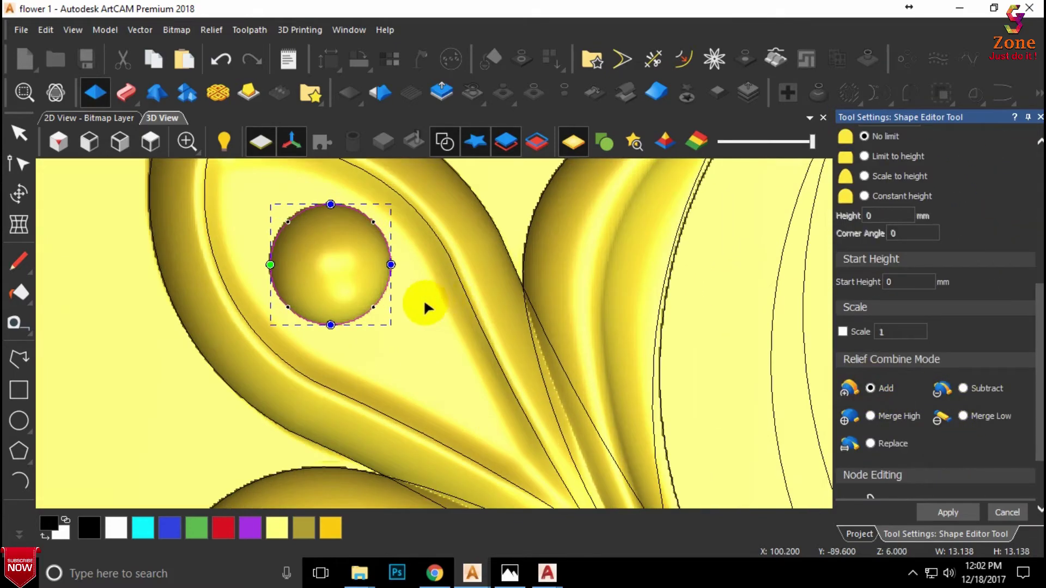
pyautogui.scroll(-1, 414, 291)
pyautogui.moveTo(406, 278); pyautogui.dragTo(401, 168)
pyautogui.scroll(2, 980, 240)
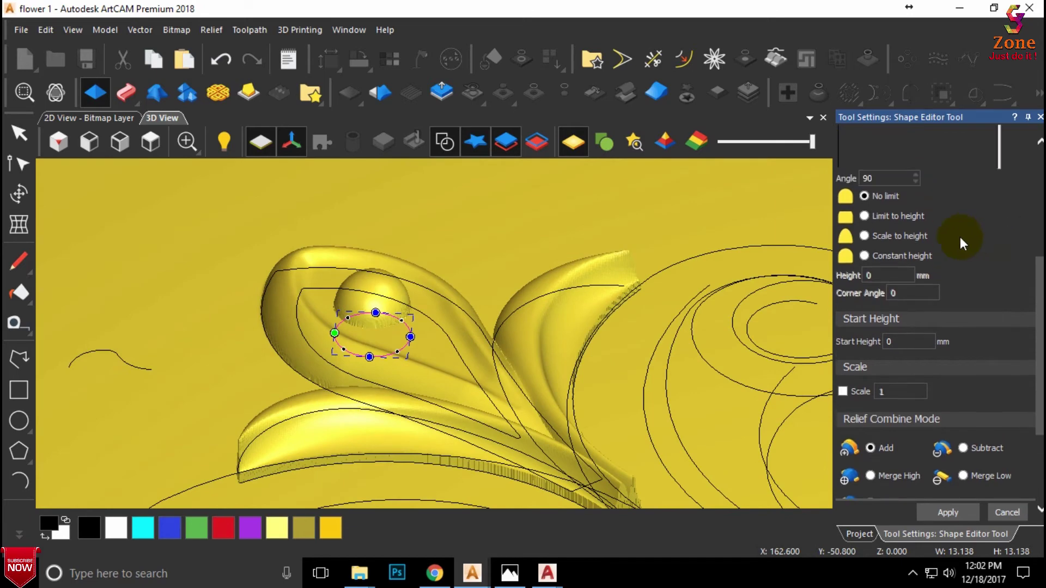
pyautogui.scroll(1, 926, 245)
# Step: Scale the dome to a fixed 3 mm height and apply it
pyautogui.click(863, 297)
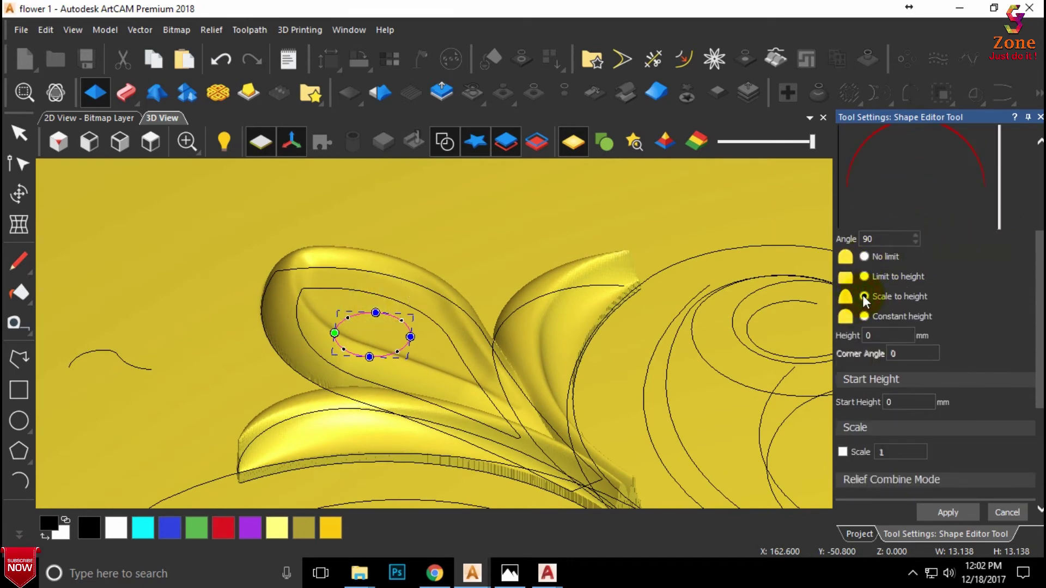
pyautogui.click(874, 337)
pyautogui.click(884, 333)
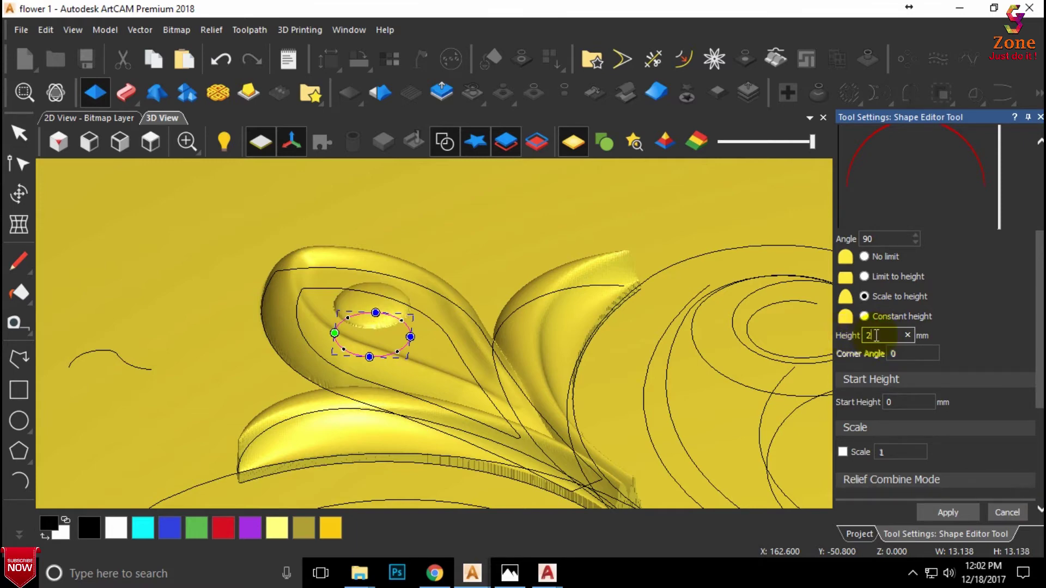
pyautogui.write('2')
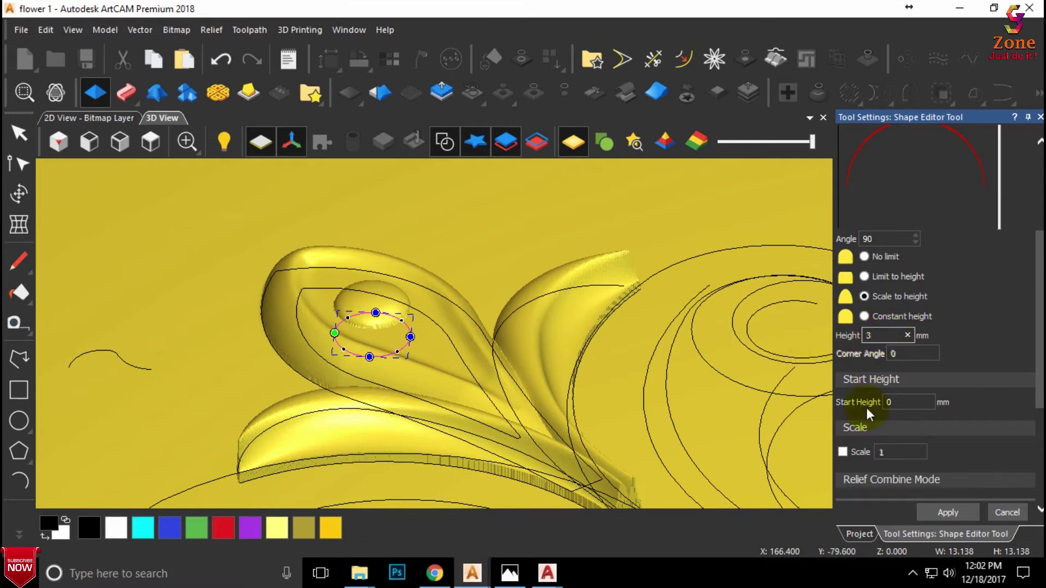
pyautogui.moveTo(382, 315); pyautogui.dragTo(428, 387, button='middle')
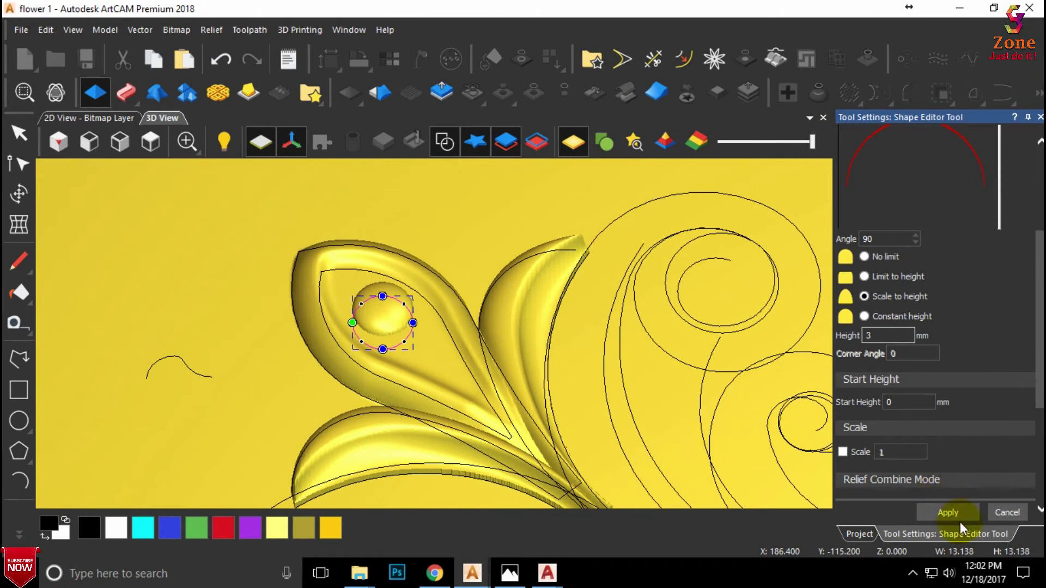
pyautogui.scroll(-2, 668, 379)
pyautogui.click(19, 133)
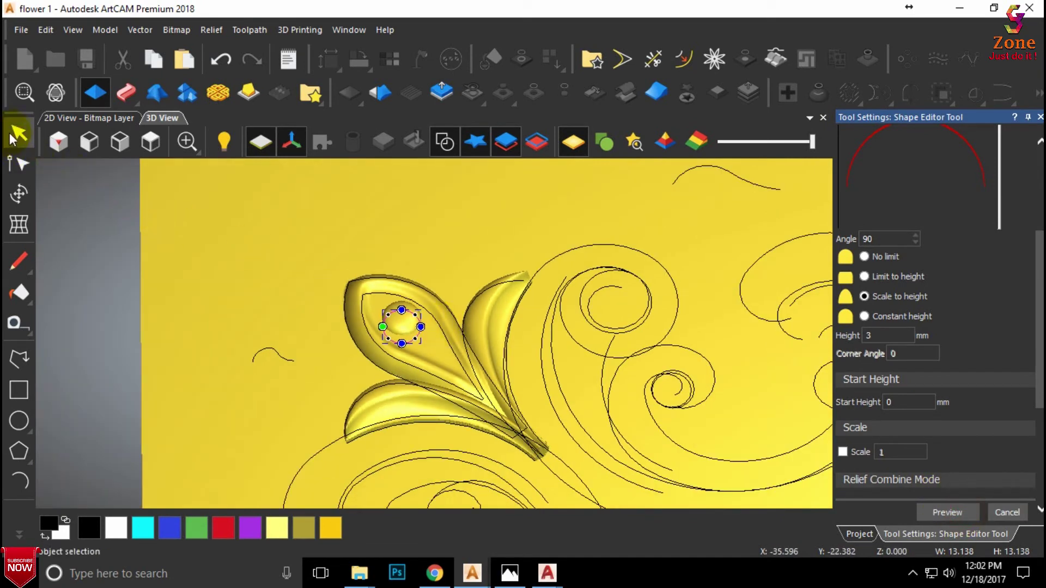
# Step: Drag the circle to a lower position inside the leaf
pyautogui.click(151, 142)
pyautogui.scroll(1, 299, 263)
pyautogui.scroll(2, 336, 231)
pyautogui.scroll(1, 359, 251)
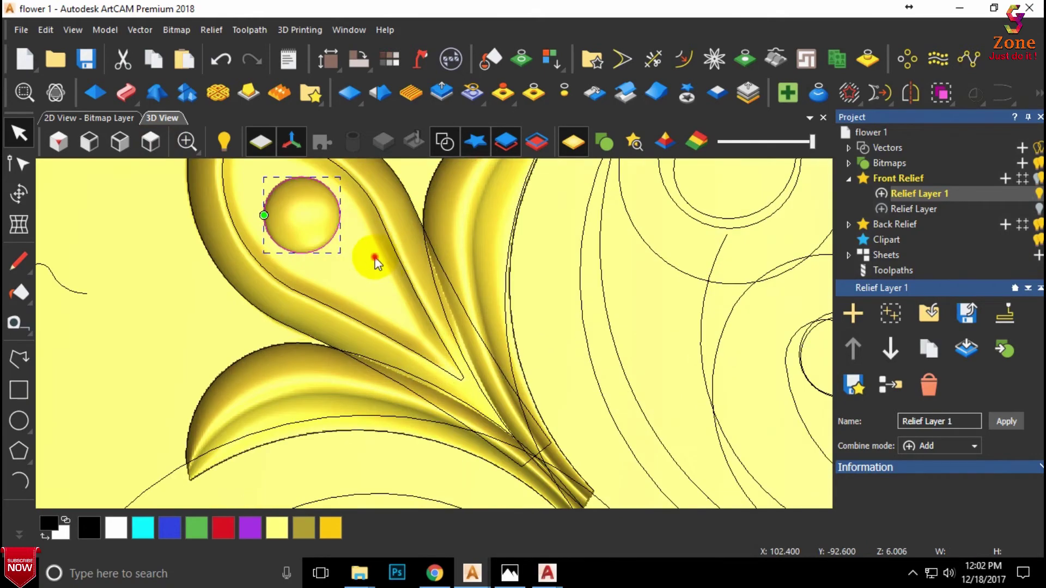
pyautogui.scroll(-1, 352, 261)
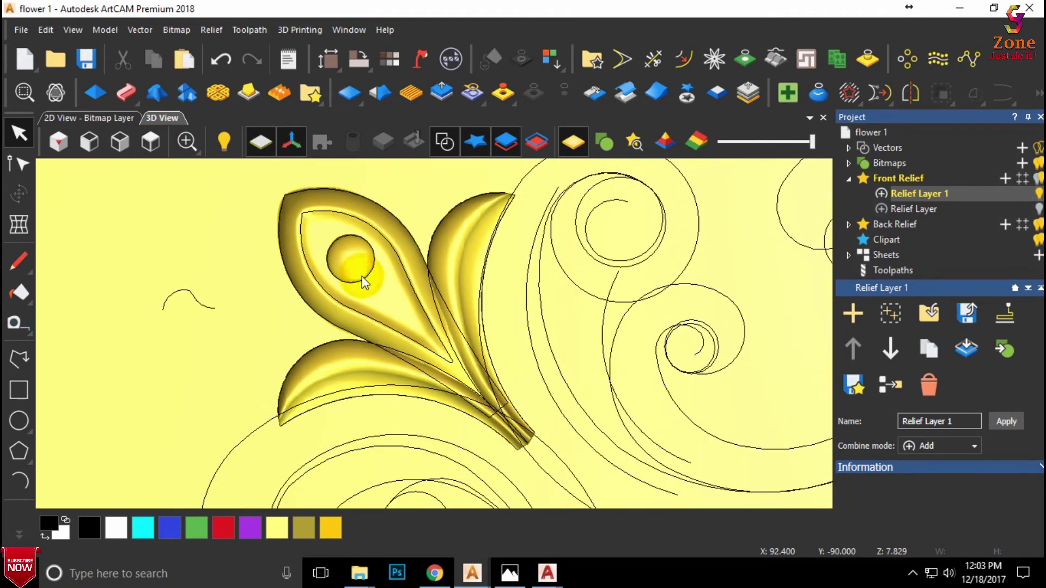
pyautogui.click(362, 276)
pyautogui.scroll(1, 362, 278)
pyautogui.moveTo(363, 278); pyautogui.dragTo(420, 338)
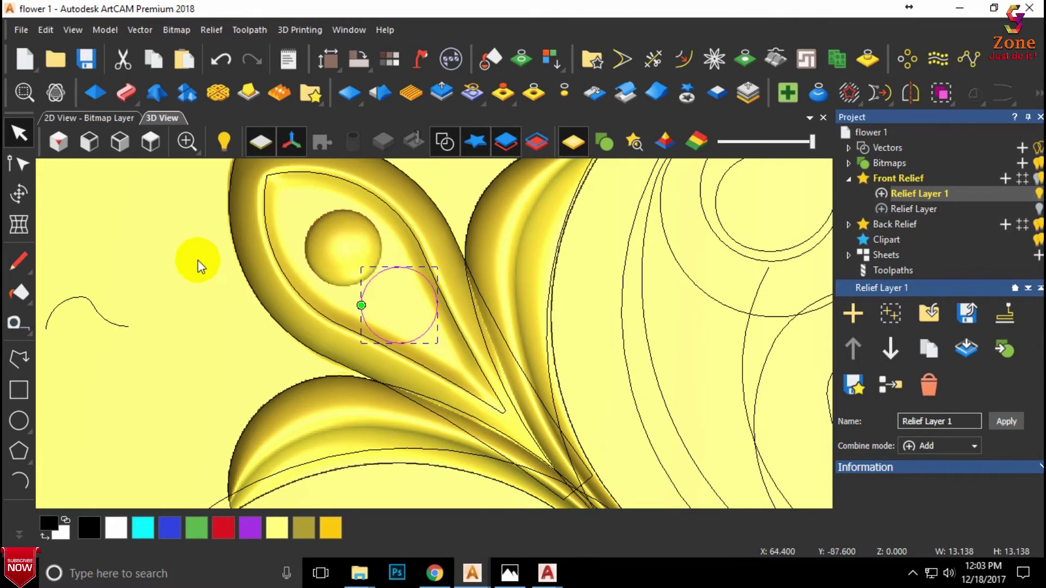
pyautogui.click(19, 193)
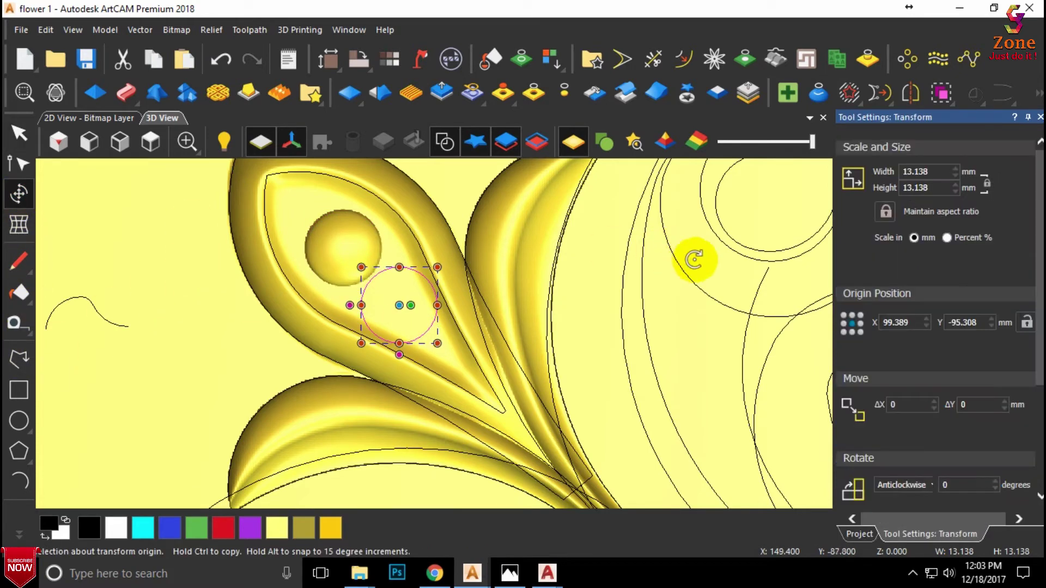
# Step: Resize the circle's width to 10 mm, then to 8 mm
pyautogui.click(912, 173)
pyautogui.write('10')
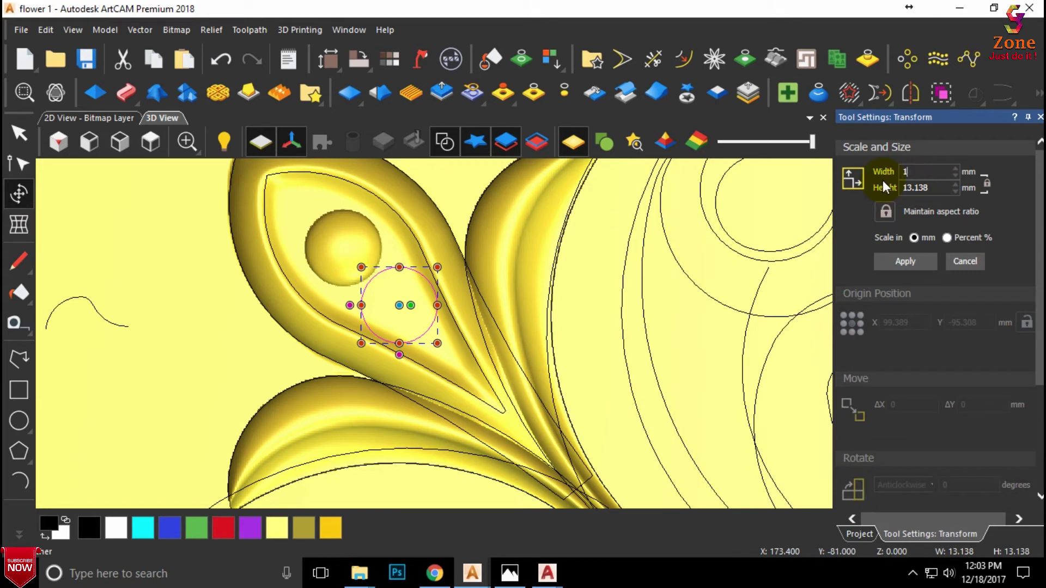
pyautogui.click(907, 262)
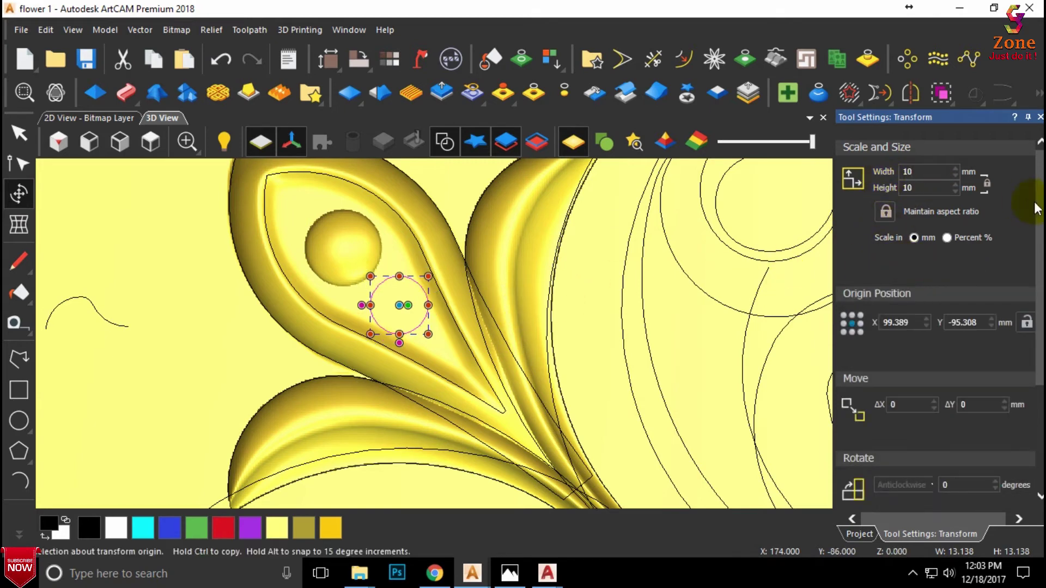
pyautogui.click(852, 183)
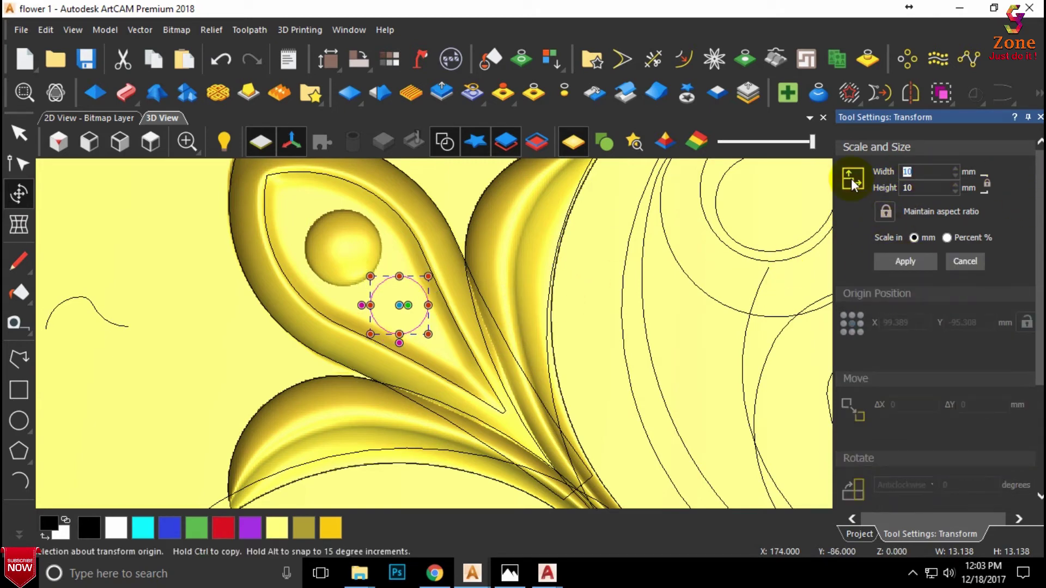
pyautogui.write('8')
pyautogui.click(907, 262)
pyautogui.scroll(2, 401, 301)
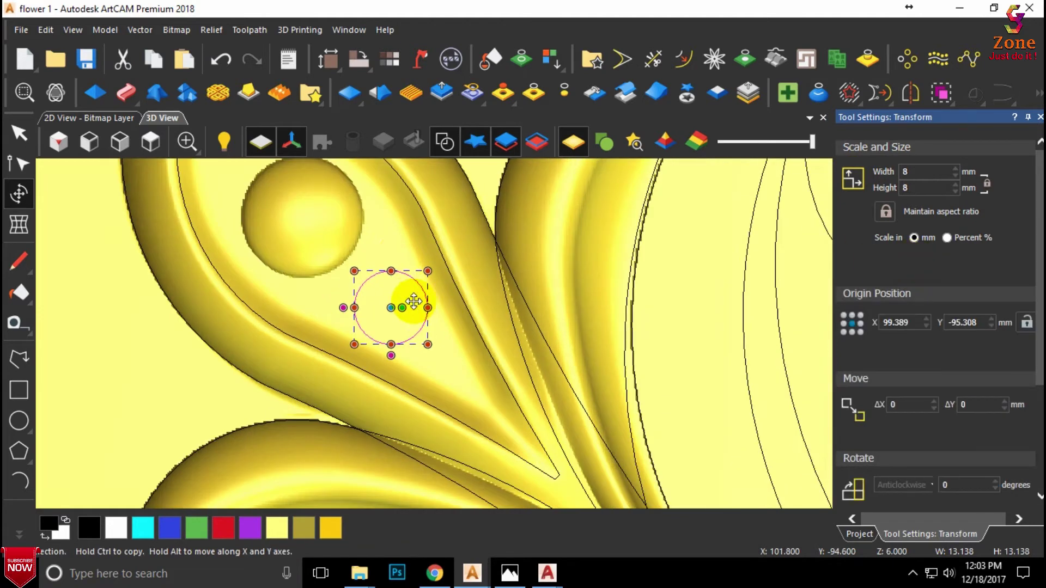
pyautogui.click(401, 260)
# Step: Place the 8 mm circle just below the dome inside the teardrop leaf
pyautogui.scroll(-2, 398, 267)
pyautogui.scroll(-1, 394, 284)
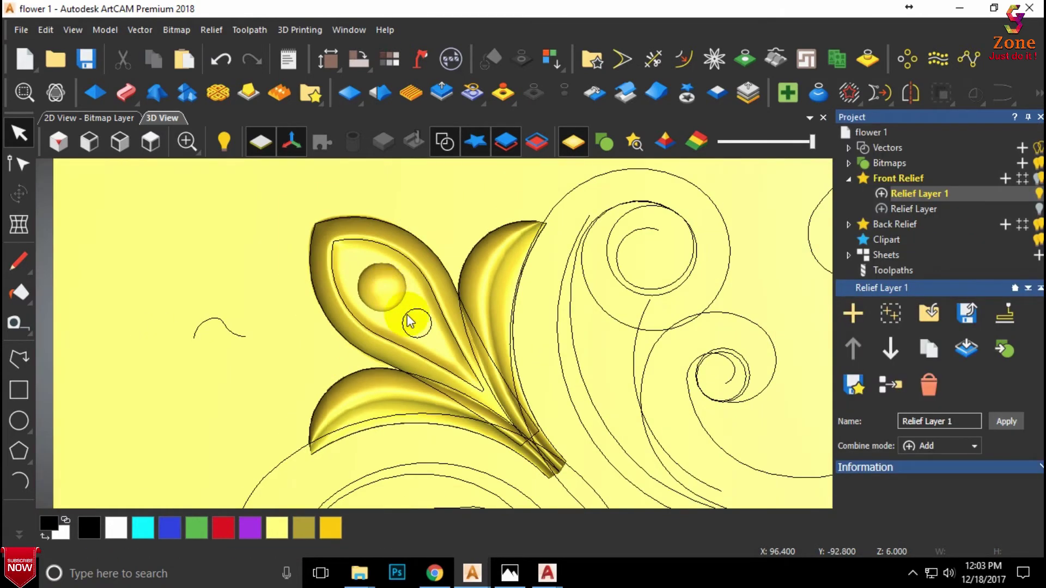
pyautogui.scroll(1, 409, 322)
pyautogui.scroll(1, 406, 315)
pyautogui.click(405, 312)
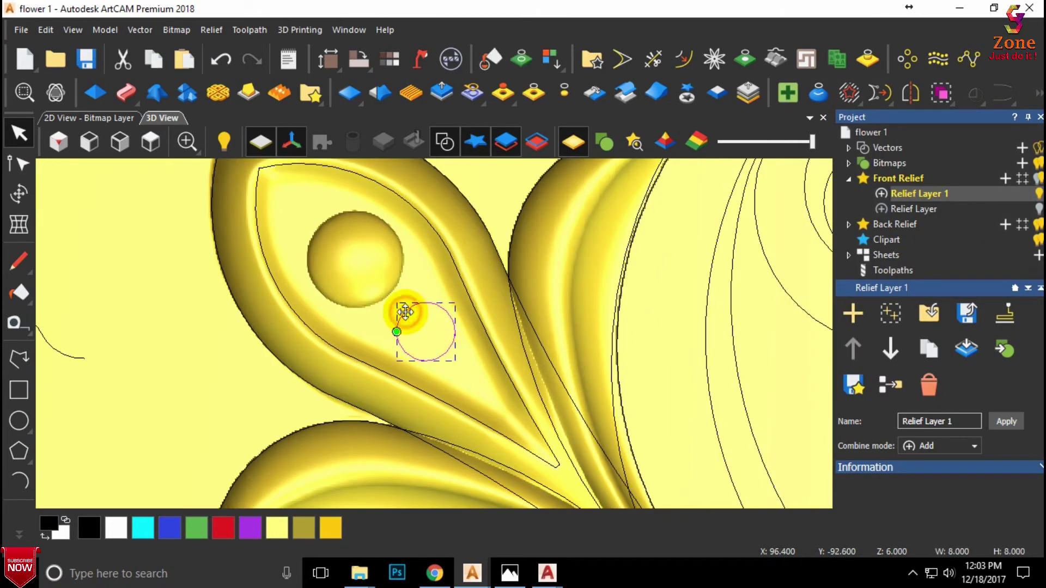
pyautogui.moveTo(405, 315); pyautogui.dragTo(399, 308)
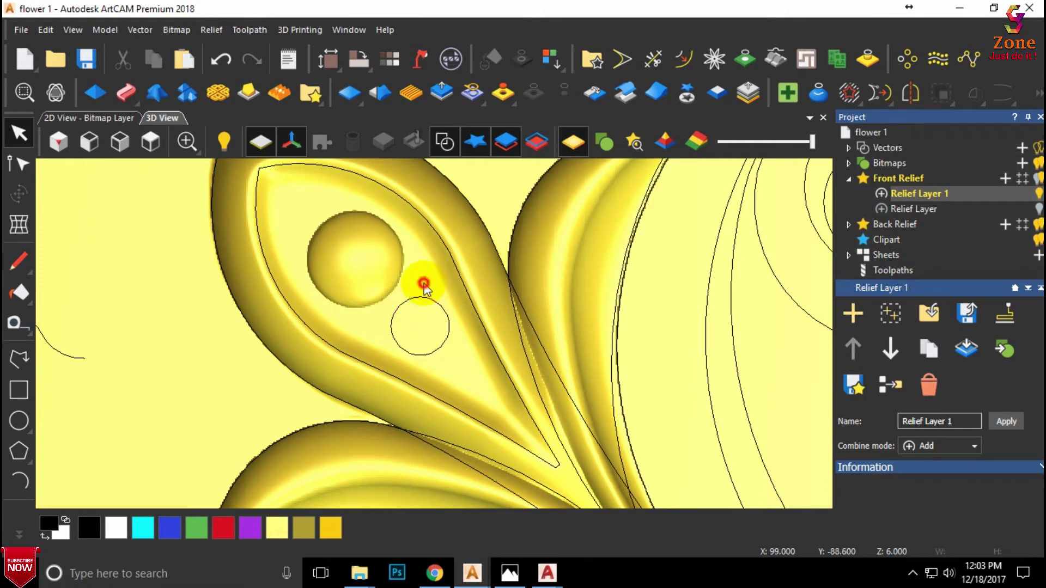
# Step: Add a 3 mm high rounded dome on the 8 mm circle with the Shape Editor
pyautogui.click(96, 100)
pyautogui.click(413, 294)
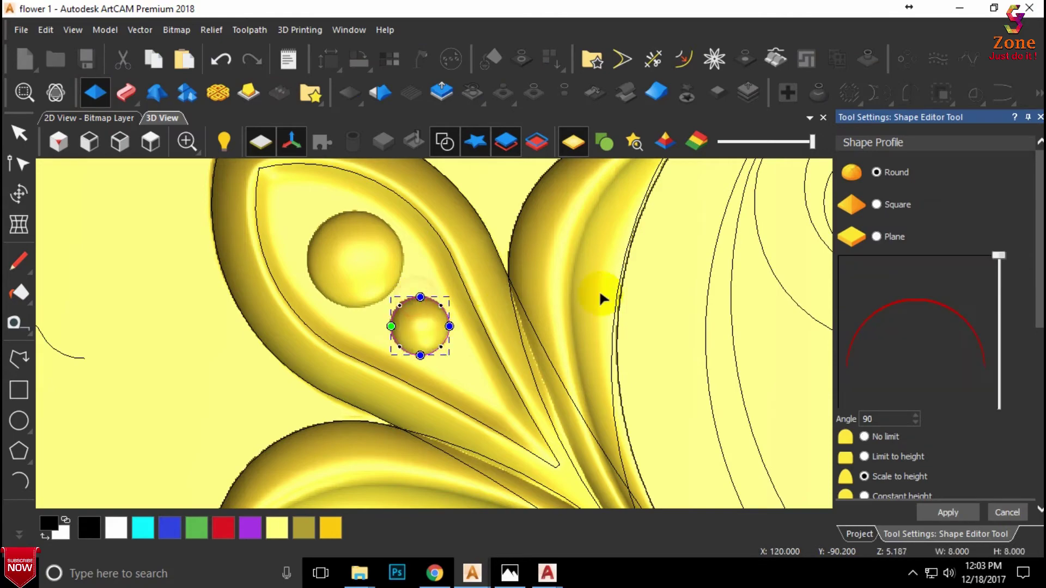
pyautogui.moveTo(420, 321)
pyautogui.mouseDown()
pyautogui.moveTo(415, 166)
pyautogui.moveTo(487, 243)
pyautogui.mouseUp()
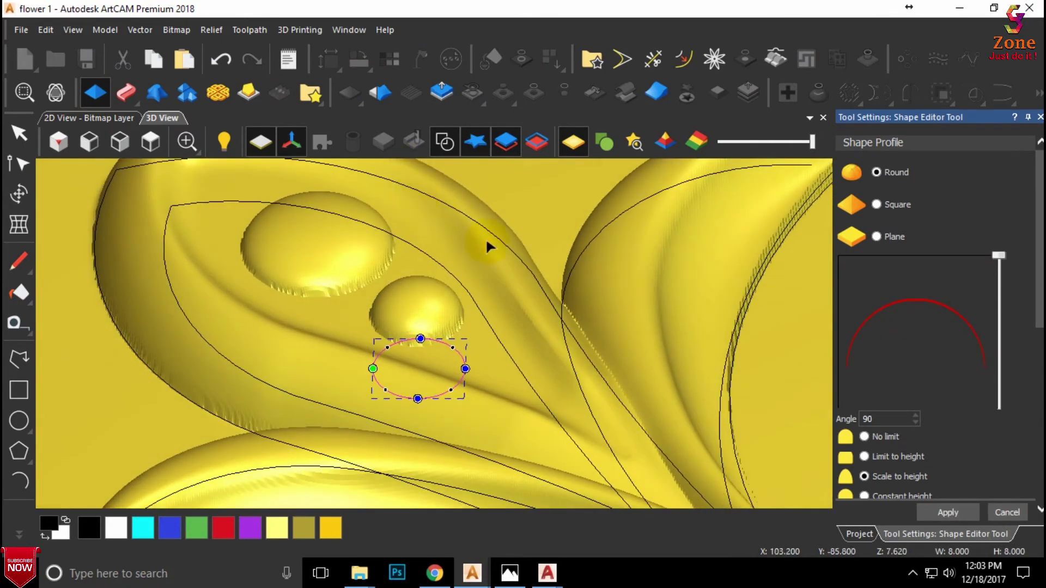
pyautogui.scroll(-3, 926, 357)
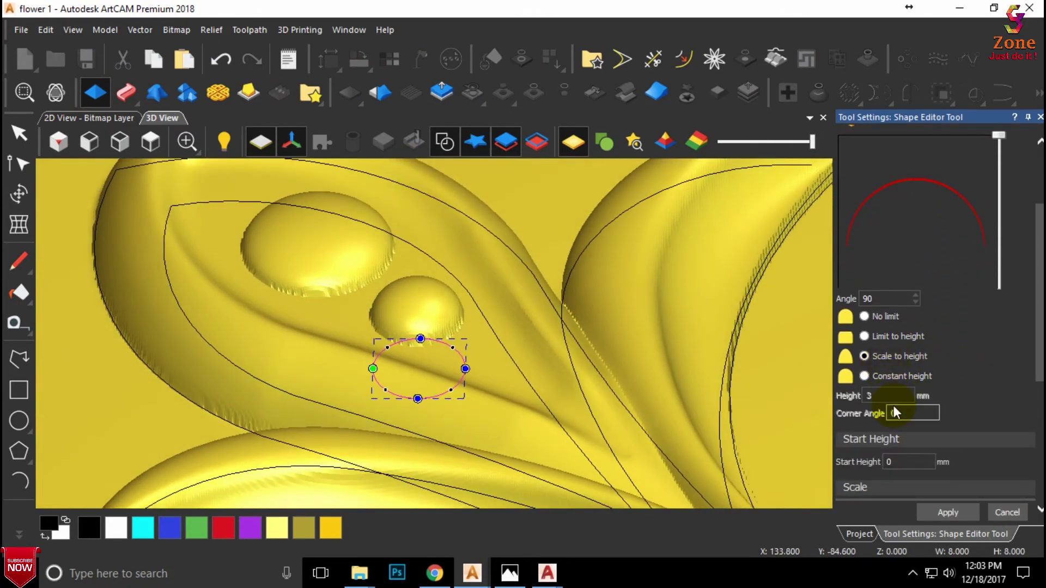
pyautogui.scroll(-3, 888, 394)
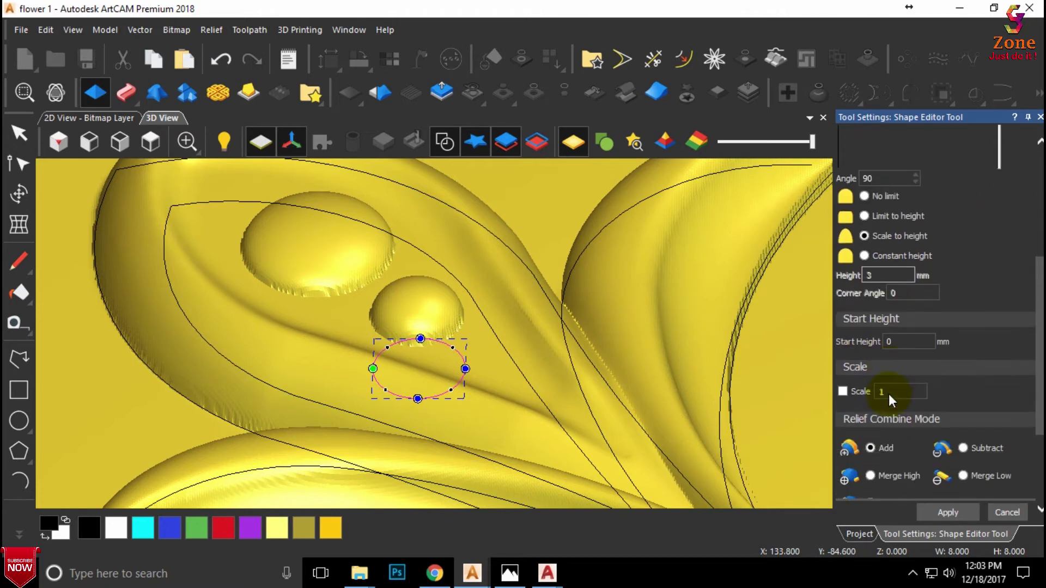
pyautogui.scroll(5, 893, 384)
pyautogui.scroll(1, 894, 380)
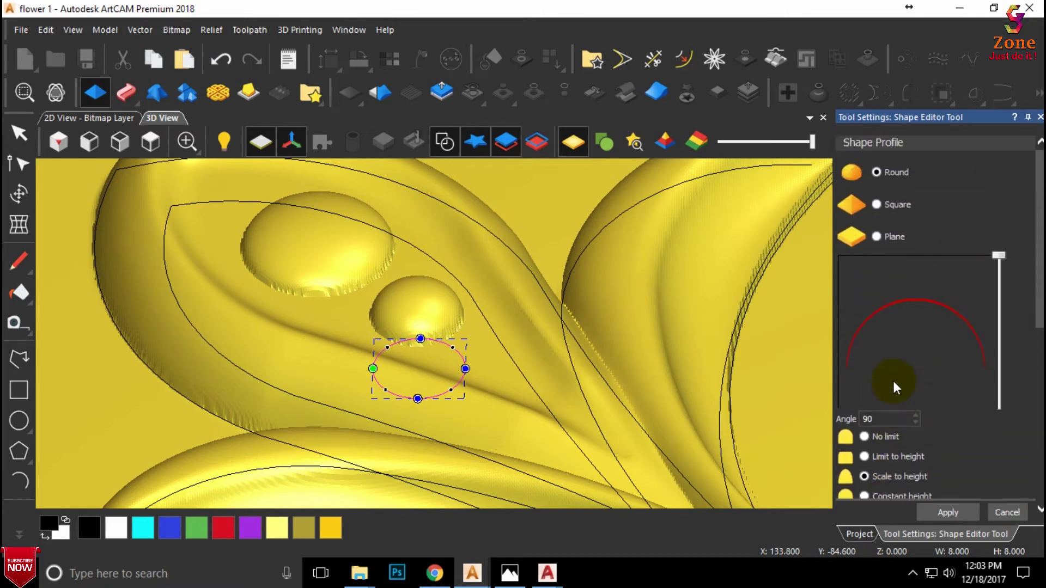
pyautogui.scroll(-4, 893, 381)
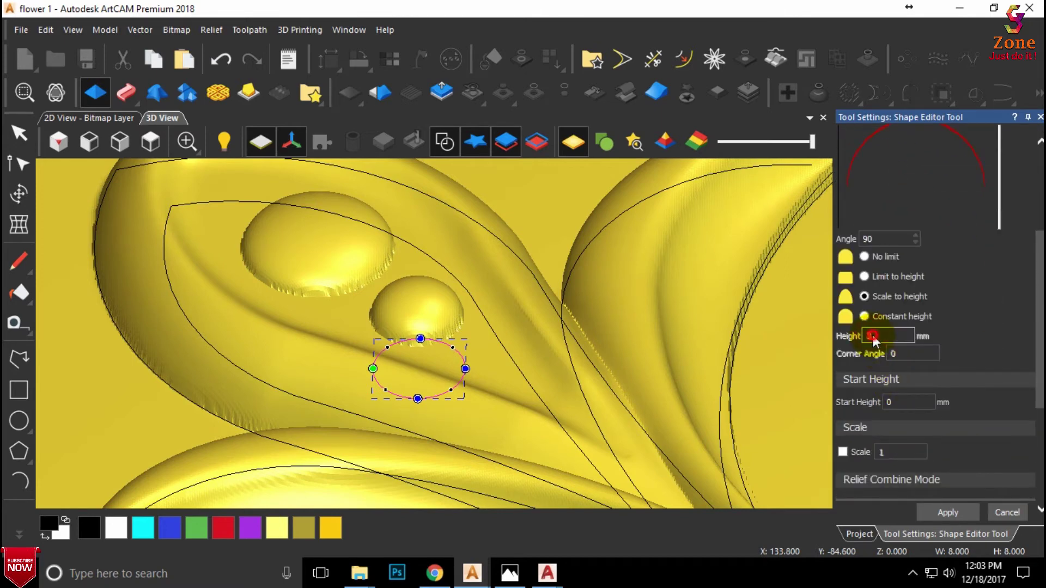
pyautogui.scroll(-3, 886, 335)
pyautogui.click(955, 507)
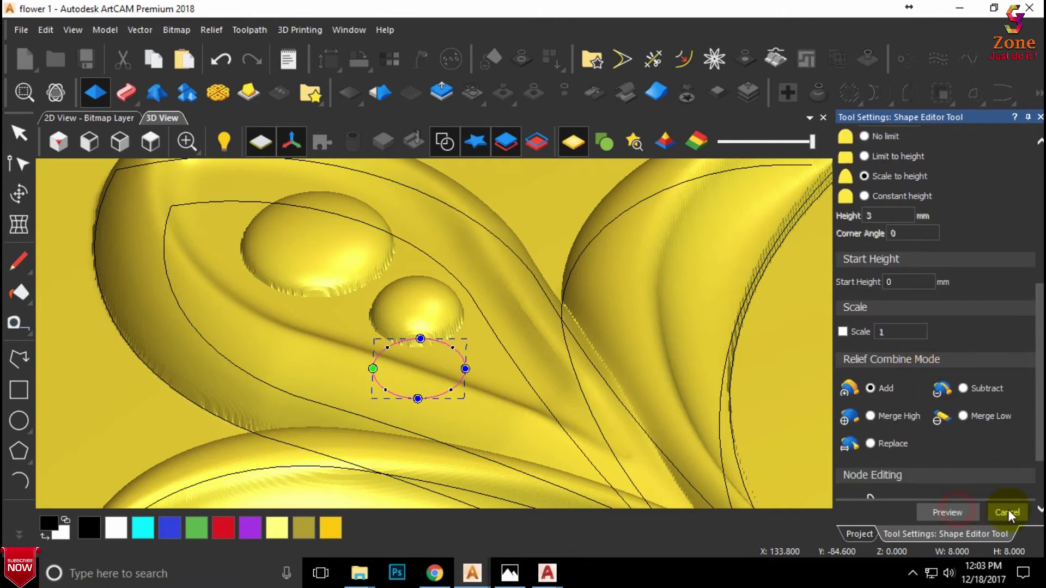
pyautogui.click(1007, 509)
pyautogui.scroll(-2, 544, 381)
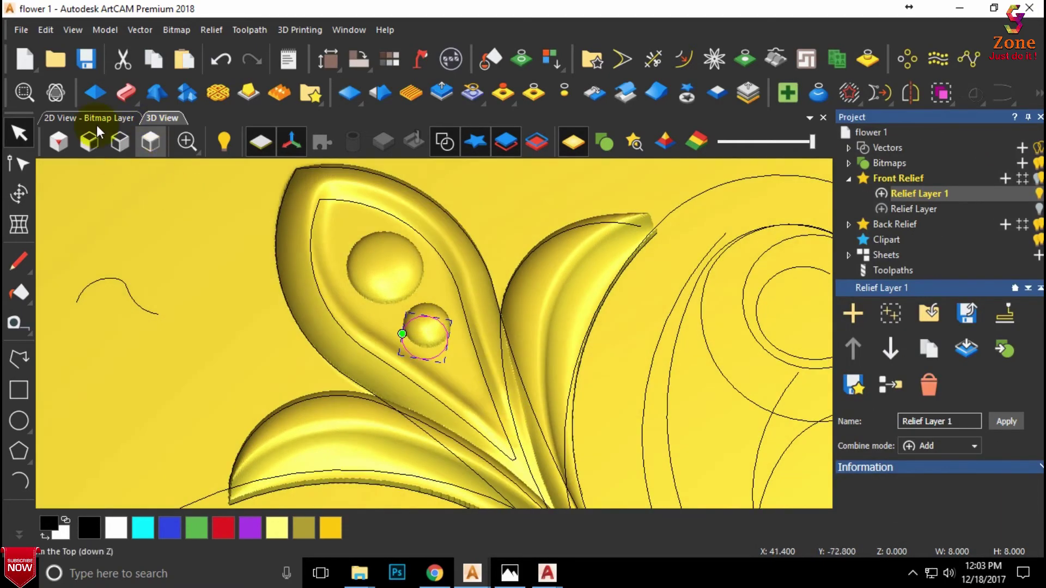
# Step: Switch to Top view and start Transform Relief Clipart on the leaf relief
pyautogui.click(151, 141)
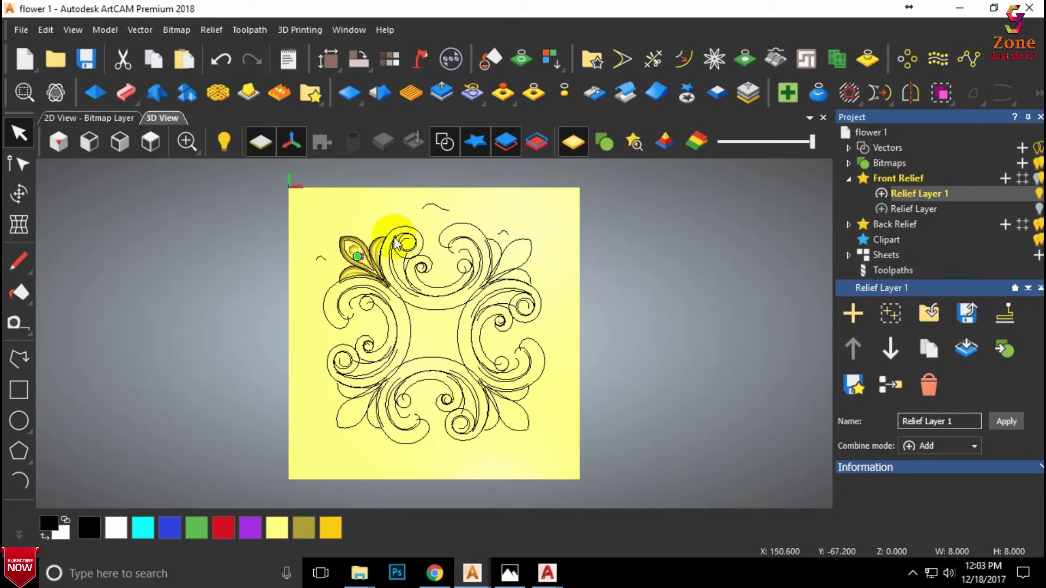
pyautogui.scroll(3, 360, 229)
pyautogui.scroll(2, 369, 265)
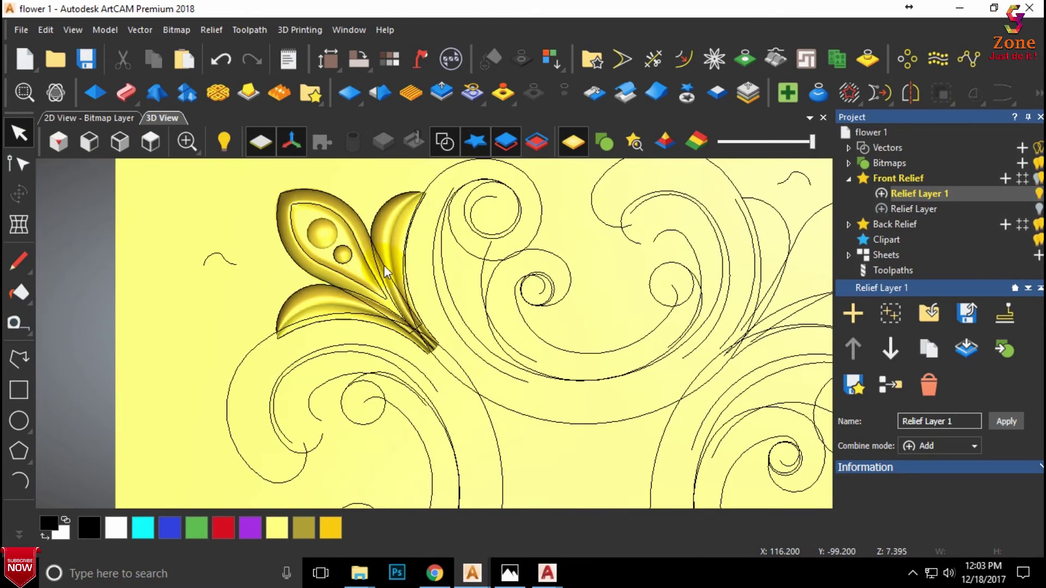
pyautogui.scroll(-5, 382, 267)
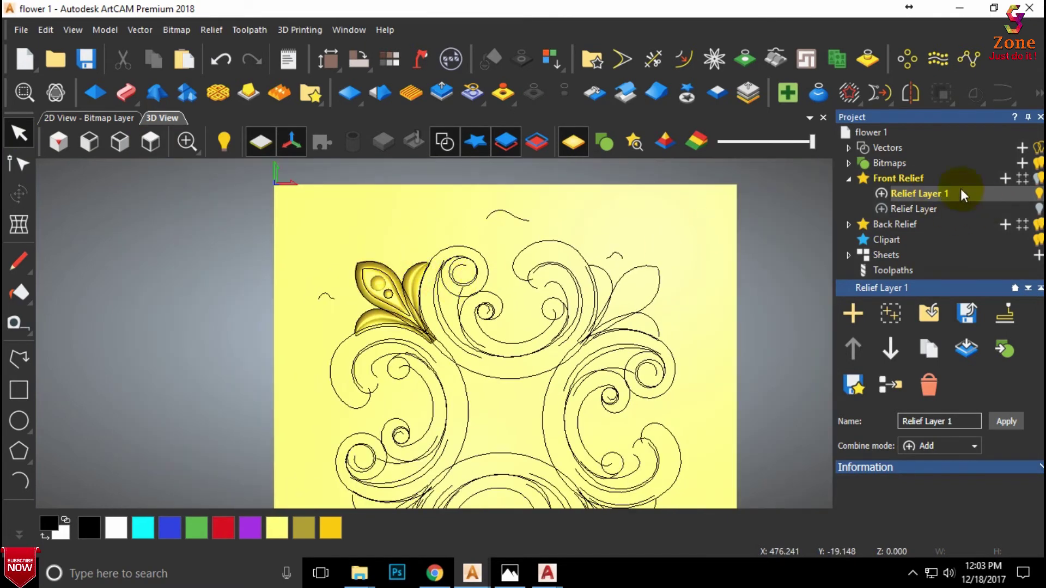
pyautogui.click(688, 91)
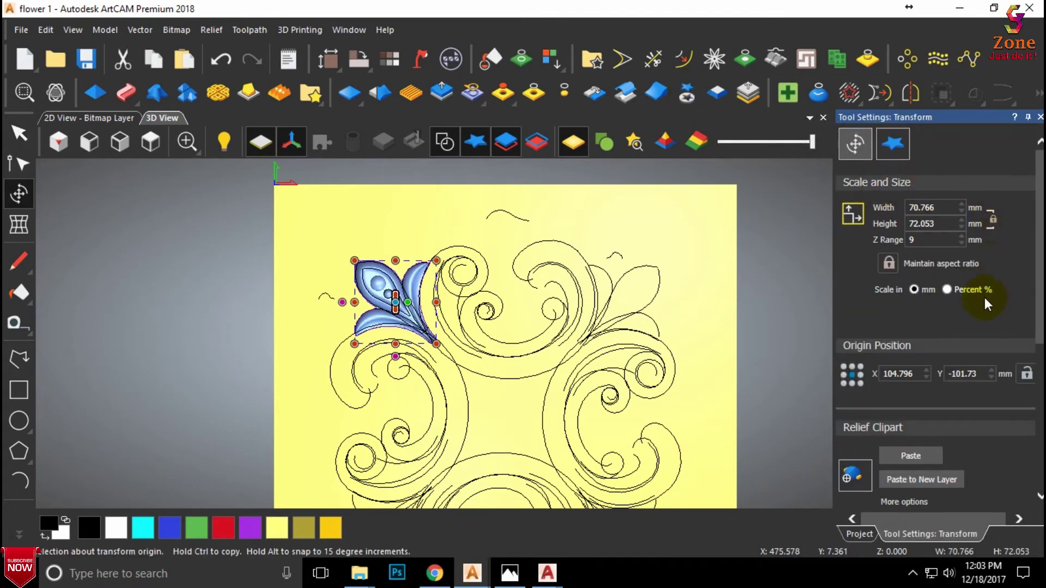
# Step: Make the scroll Relief Layer visible again in the Project tree
pyautogui.click(859, 534)
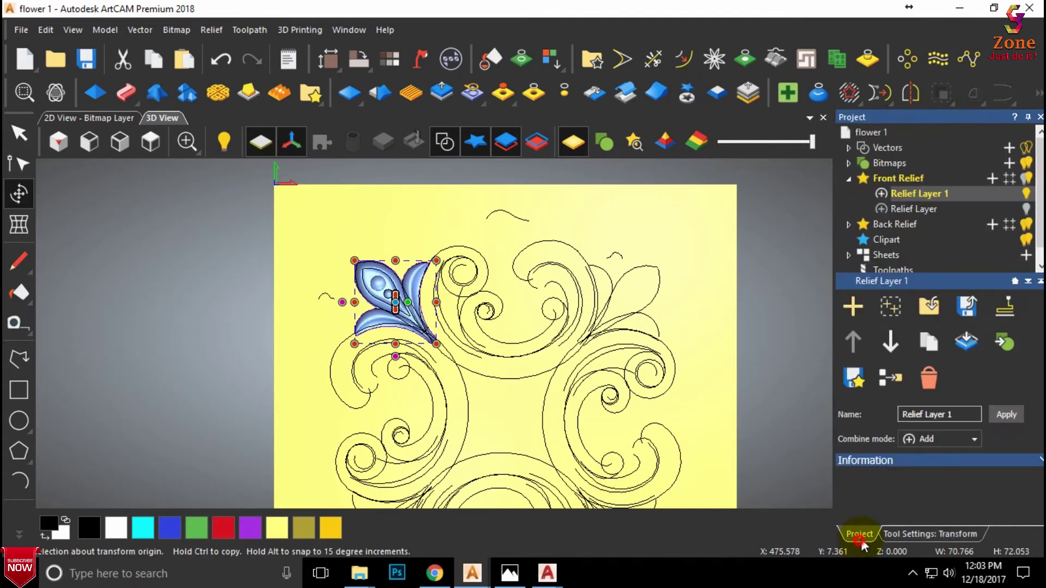
pyautogui.click(928, 211)
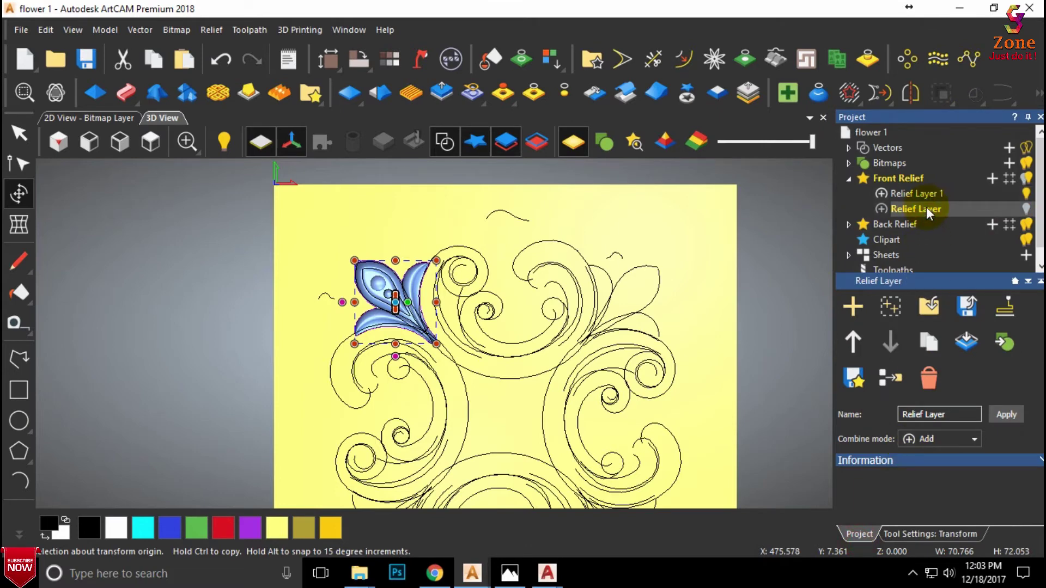
pyautogui.click(1026, 208)
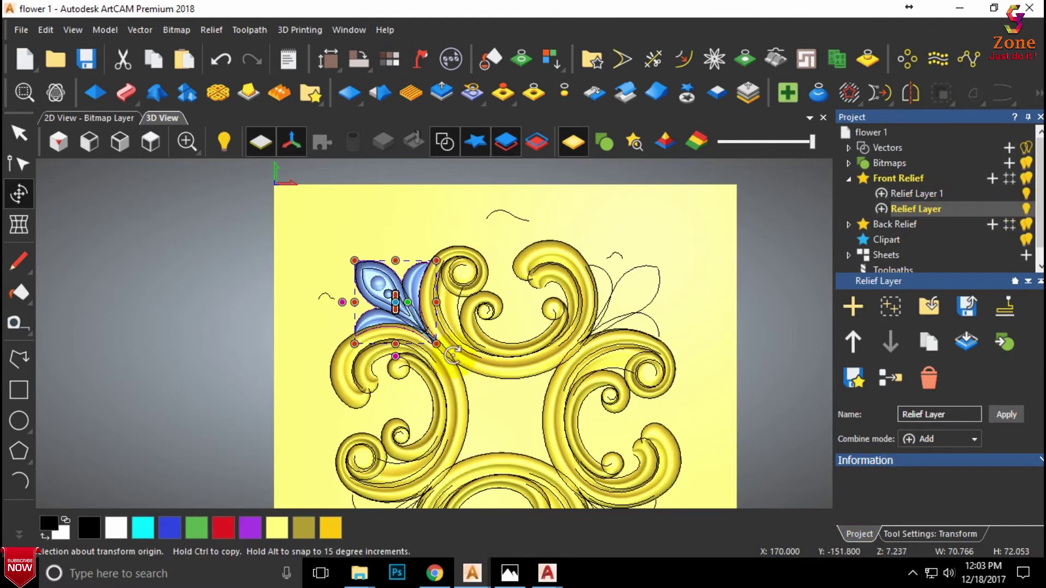
pyautogui.scroll(3, 453, 357)
pyautogui.scroll(-1, 381, 303)
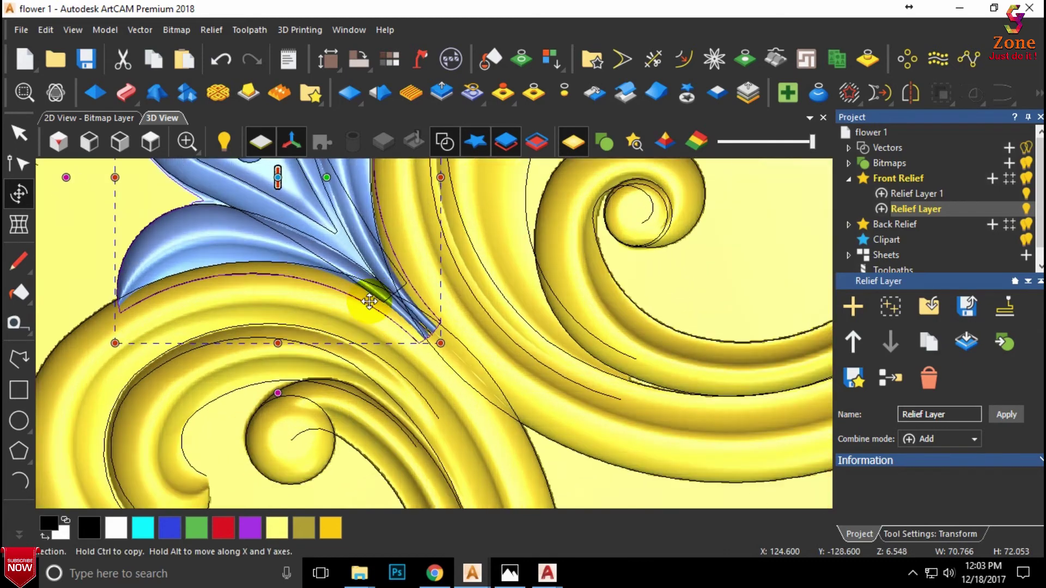
pyautogui.scroll(-1, 386, 308)
pyautogui.scroll(-1, 388, 306)
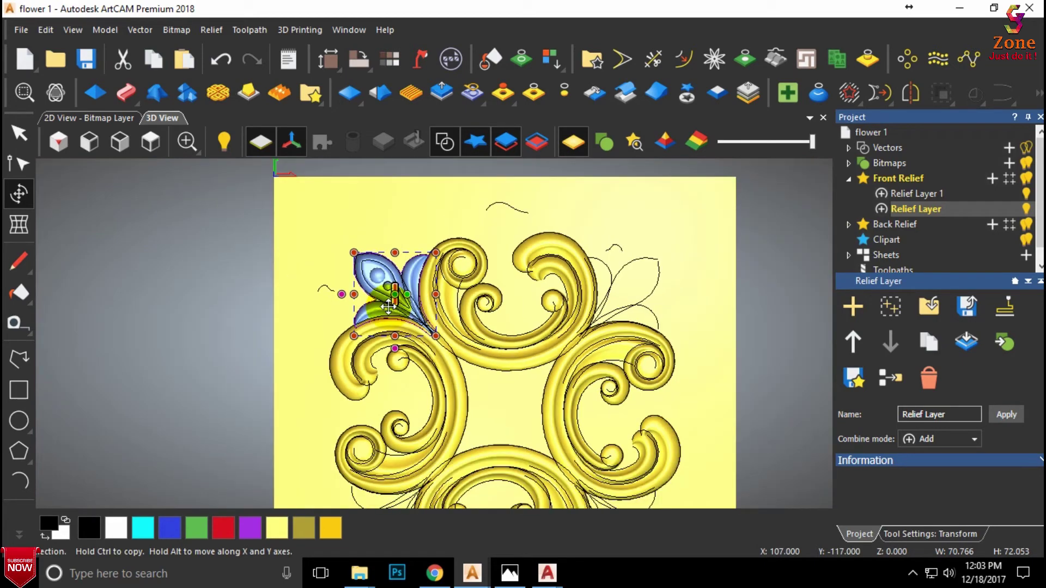
pyautogui.click(906, 58)
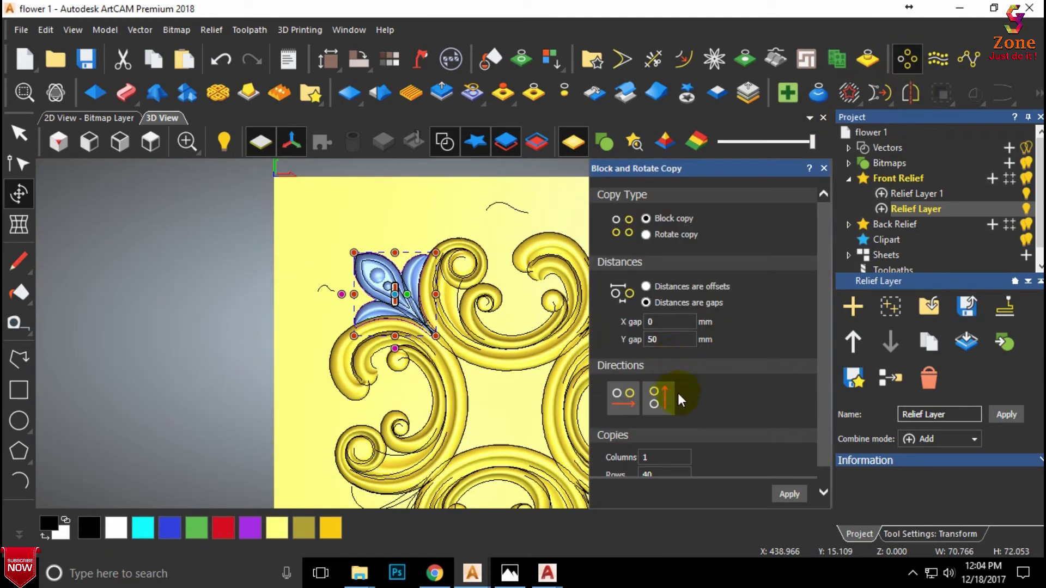
# Step: Rotate-copy the leaf 4 times over 360° around 200, -200 and paste it as relief
pyautogui.click(646, 235)
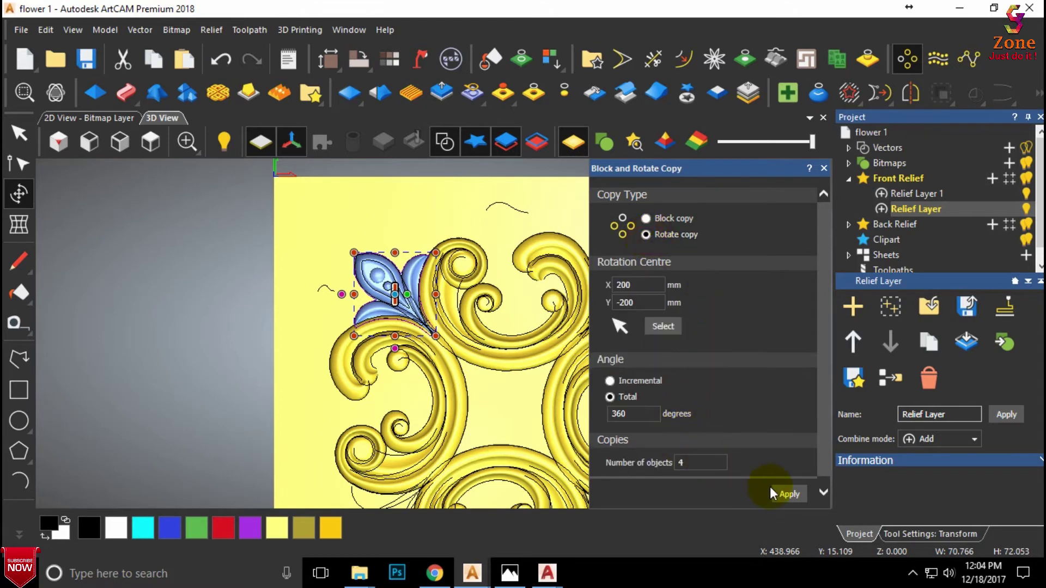
pyautogui.click(787, 495)
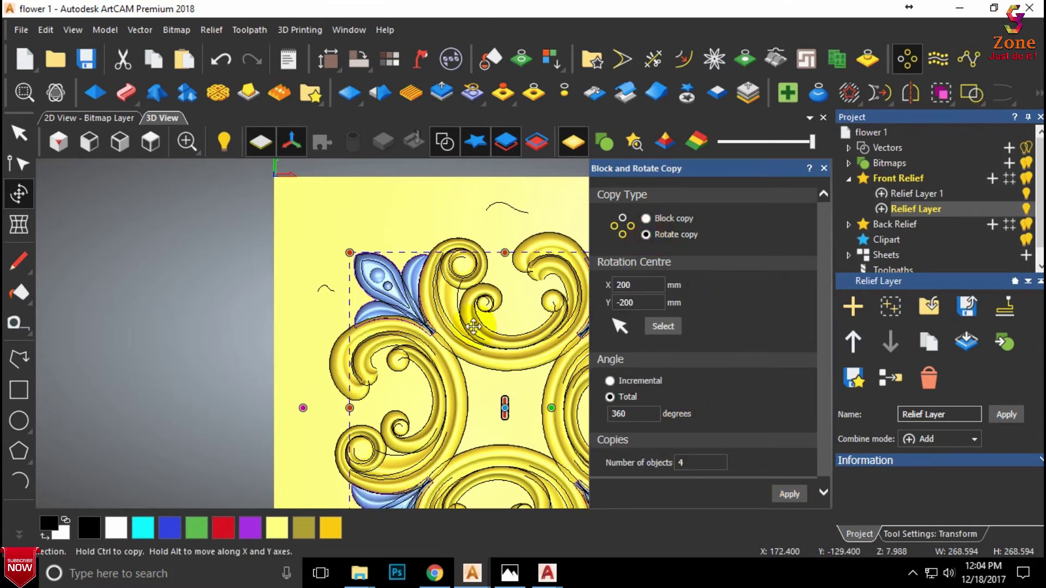
pyautogui.click(824, 168)
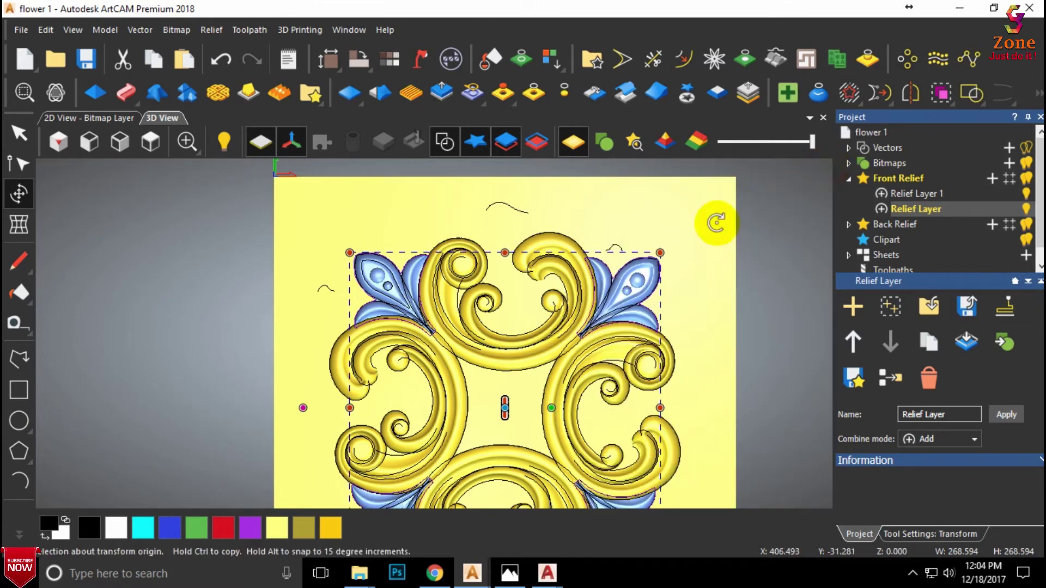
pyautogui.scroll(1, 549, 363)
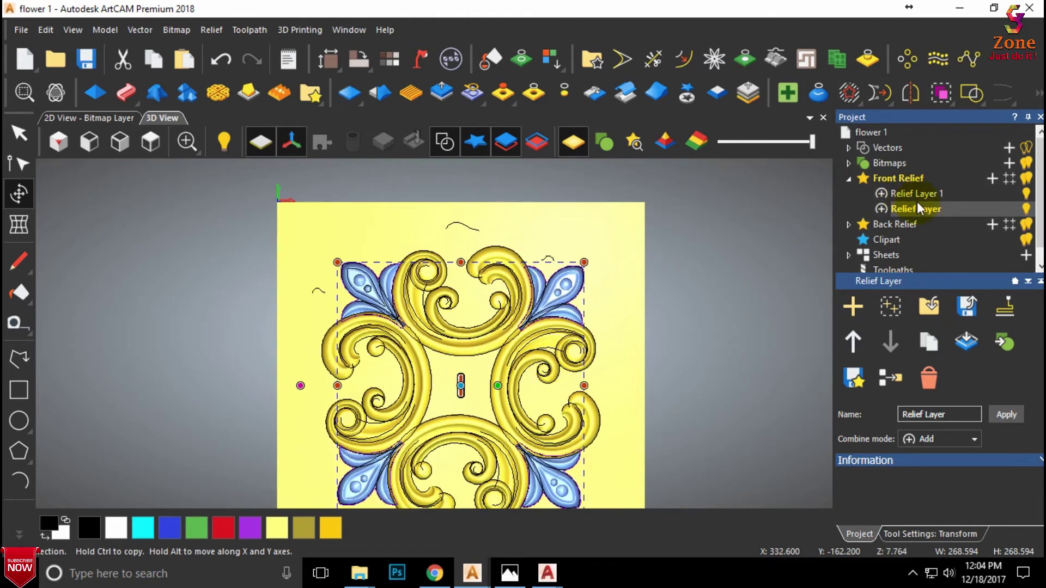
pyautogui.click(700, 282)
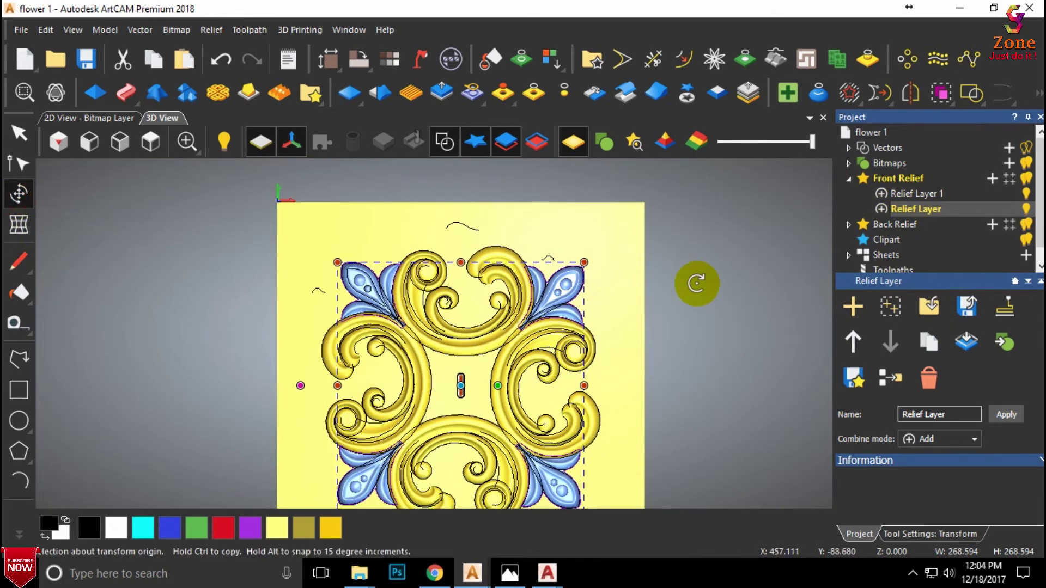
pyautogui.click(931, 298)
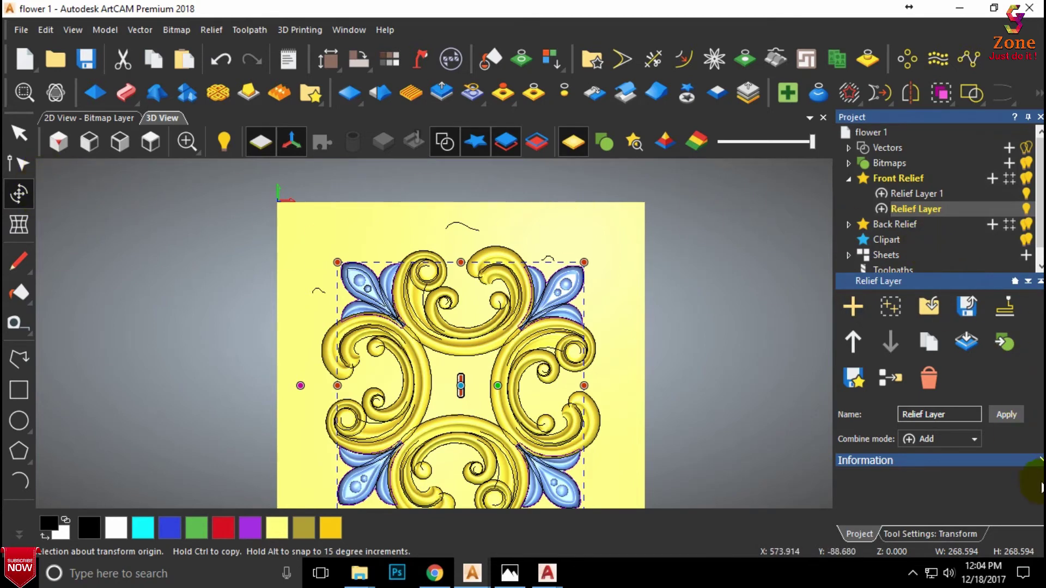
pyautogui.click(930, 533)
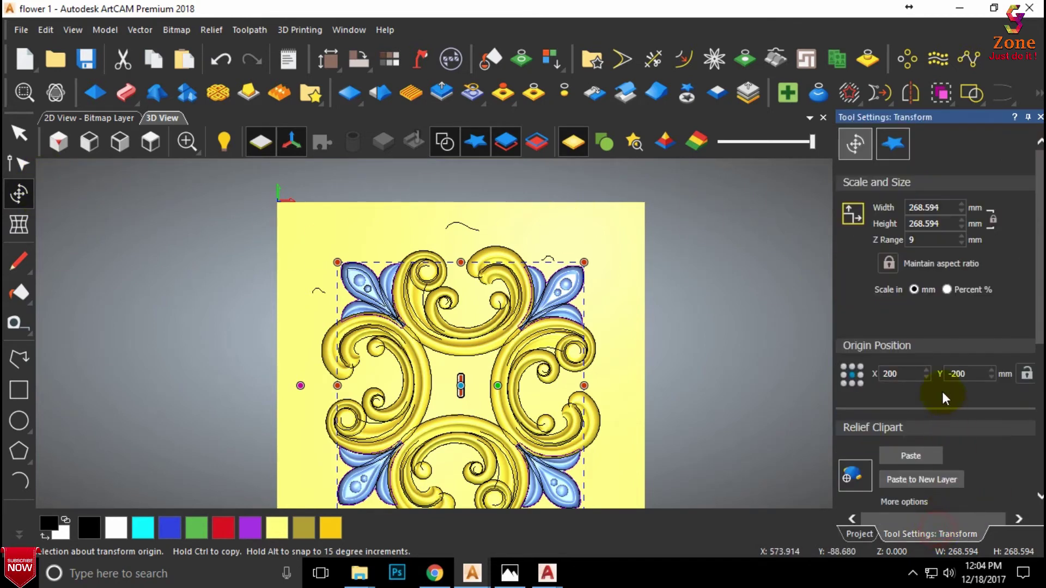
pyautogui.click(906, 450)
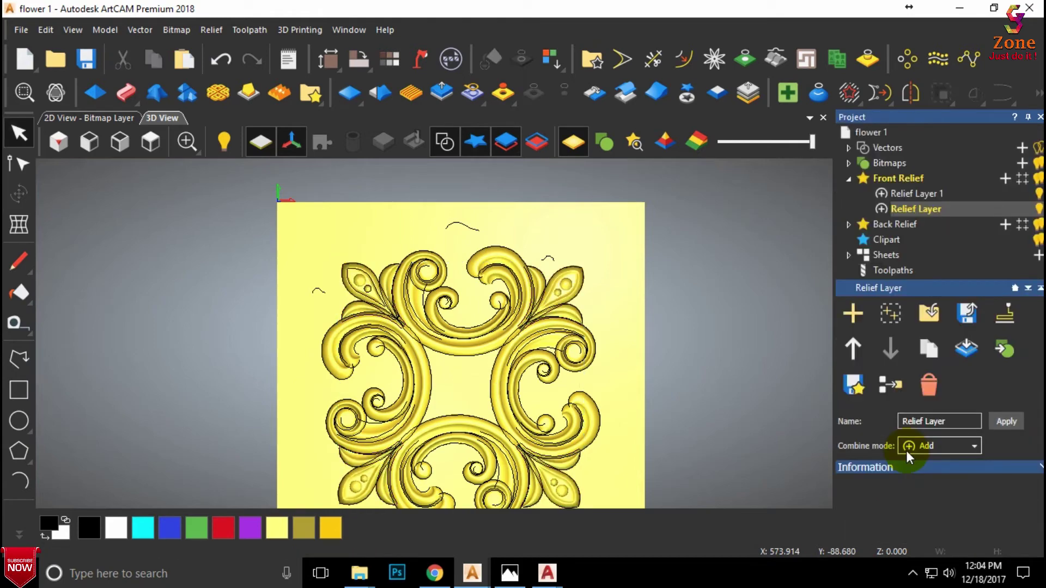
# Step: Hide the 3D vector outlines, orbit to inspect the relief, then return to Top view
pyautogui.click(445, 142)
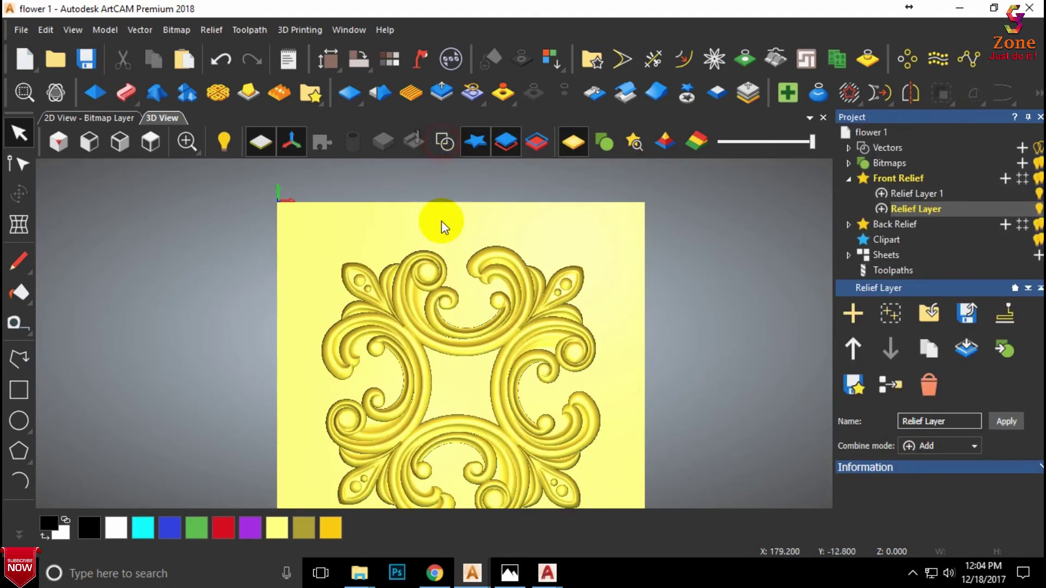
pyautogui.scroll(3, 389, 334)
pyautogui.scroll(2, 447, 312)
pyautogui.moveTo(447, 312)
pyautogui.mouseDown()
pyautogui.moveTo(462, 172)
pyautogui.moveTo(396, 362)
pyautogui.moveTo(502, 231)
pyautogui.moveTo(459, 268)
pyautogui.moveTo(554, 321)
pyautogui.mouseUp()
pyautogui.scroll(-3, 462, 289)
pyautogui.scroll(3, 554, 321)
pyautogui.moveTo(516, 273)
pyautogui.mouseDown()
pyautogui.moveTo(606, 191)
pyautogui.moveTo(632, 139)
pyautogui.moveTo(627, 190)
pyautogui.moveTo(489, 325)
pyautogui.mouseUp()
pyautogui.click(151, 142)
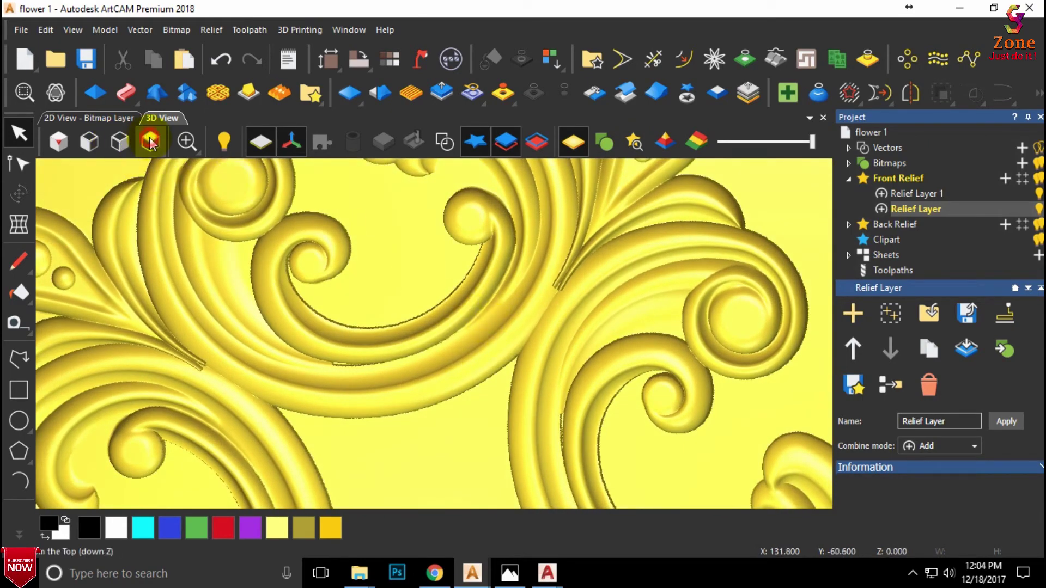
pyautogui.scroll(3, 373, 277)
pyautogui.scroll(2, 373, 277)
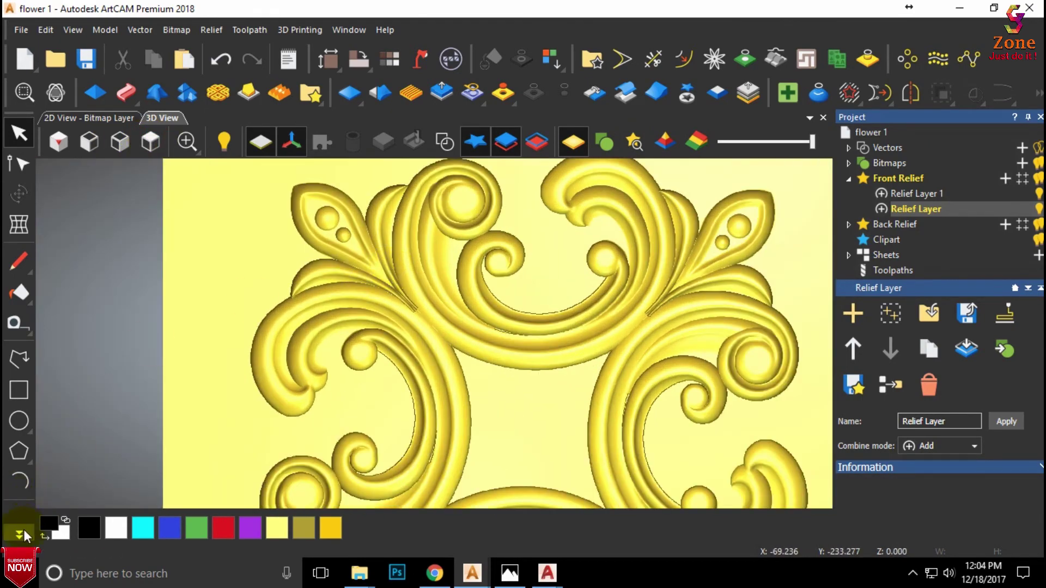
# Step: Smooth the scroll, left leaf tip and leaf-edge creases with the Smooth brush (31 px, 13%)
pyautogui.click(20, 378)
pyautogui.scroll(2, 432, 309)
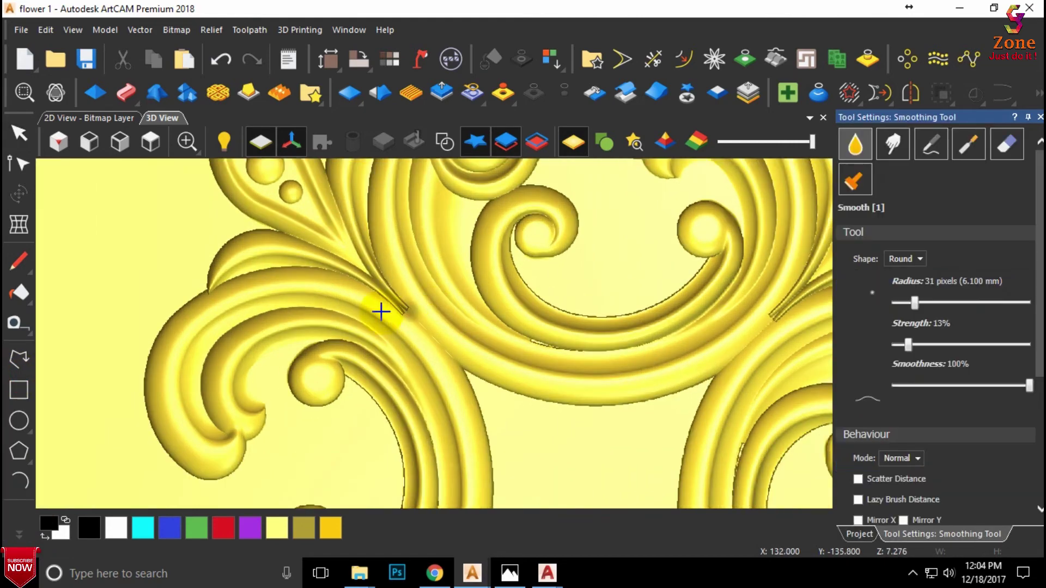
pyautogui.moveTo(379, 310)
pyautogui.mouseDown()
pyautogui.moveTo(390, 297)
pyautogui.moveTo(411, 320)
pyautogui.moveTo(381, 299)
pyautogui.moveTo(397, 283)
pyautogui.moveTo(430, 341)
pyautogui.moveTo(375, 257)
pyautogui.moveTo(362, 280)
pyautogui.mouseUp()
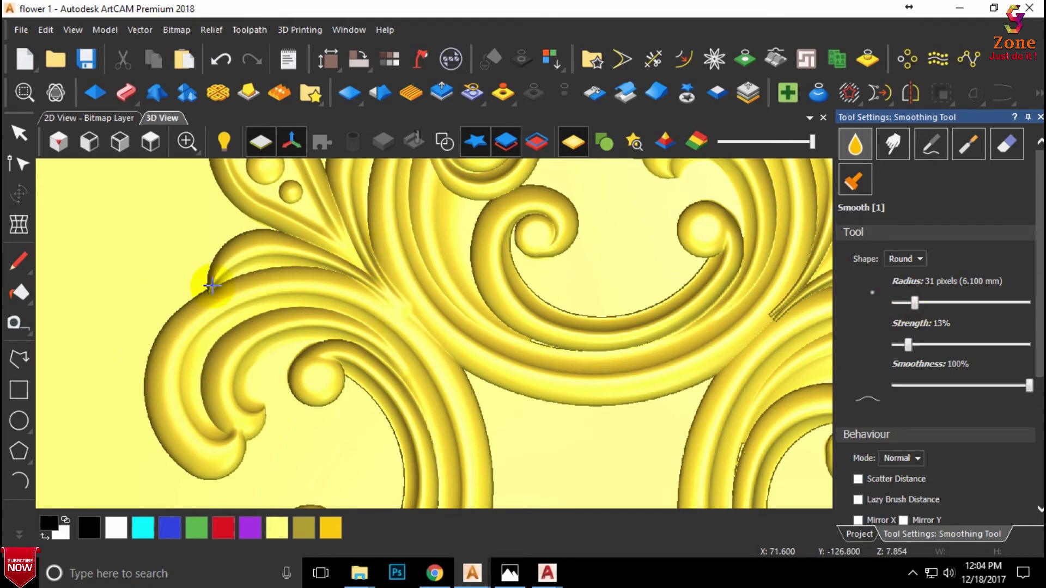
pyautogui.scroll(2, 201, 283)
pyautogui.moveTo(202, 292); pyautogui.dragTo(206, 314)
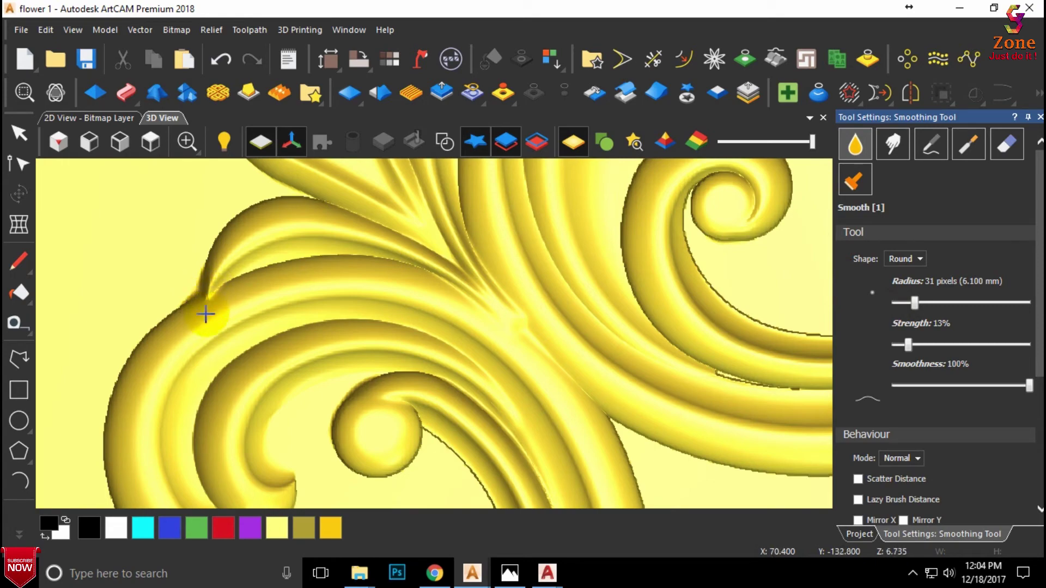
pyautogui.scroll(-2, 381, 266)
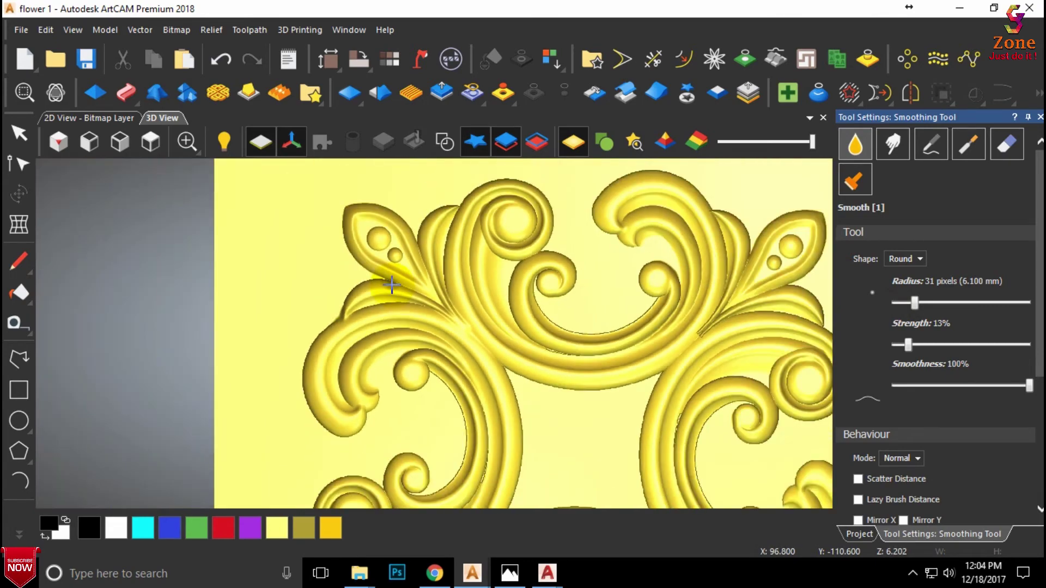
pyautogui.scroll(2, 512, 223)
pyautogui.moveTo(407, 184); pyautogui.dragTo(381, 193)
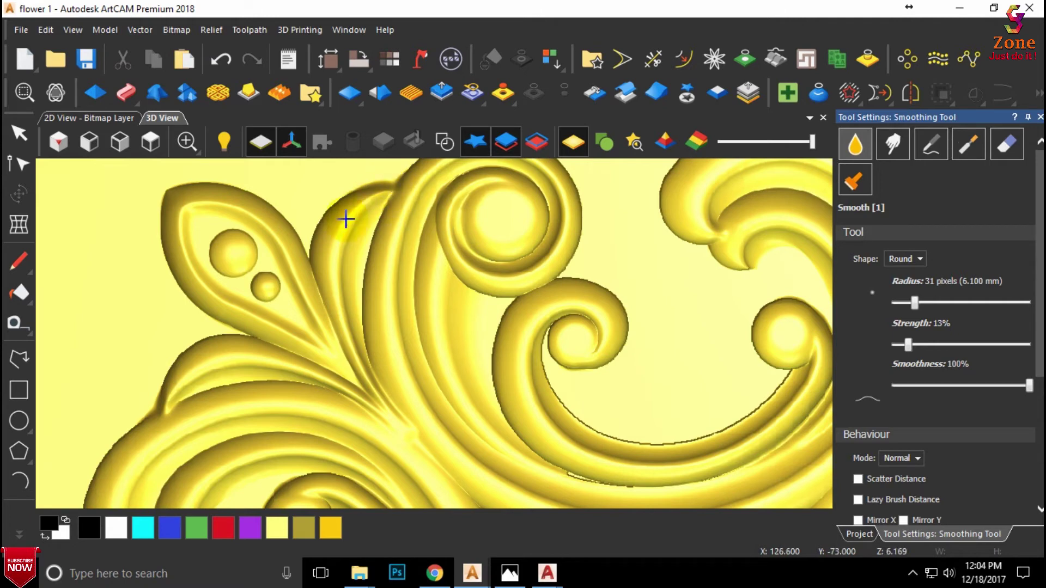
pyautogui.moveTo(372, 383)
pyautogui.mouseDown()
pyautogui.moveTo(416, 456)
pyautogui.moveTo(362, 367)
pyautogui.moveTo(390, 432)
pyautogui.moveTo(384, 390)
pyautogui.mouseUp()
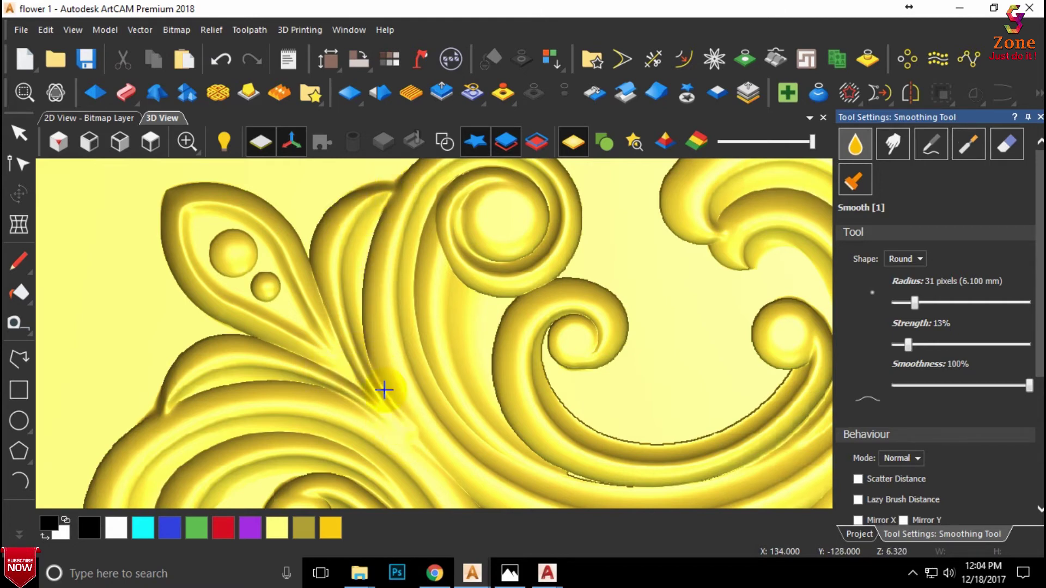
pyautogui.scroll(-3, 416, 334)
pyautogui.scroll(2, 635, 306)
pyautogui.scroll(1, 544, 315)
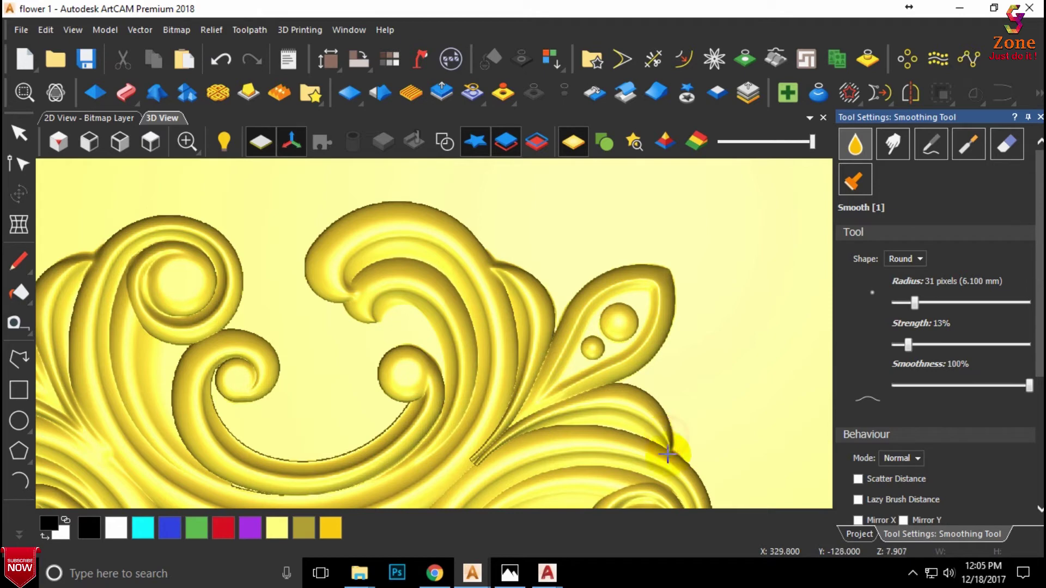
# Step: Smooth the right leaf's stem, the scroll junction and the upper crease between scrolls
pyautogui.moveTo(498, 425)
pyautogui.mouseDown()
pyautogui.moveTo(460, 469)
pyautogui.moveTo(525, 427)
pyautogui.moveTo(465, 469)
pyautogui.moveTo(495, 425)
pyautogui.moveTo(441, 474)
pyautogui.moveTo(466, 433)
pyautogui.mouseUp()
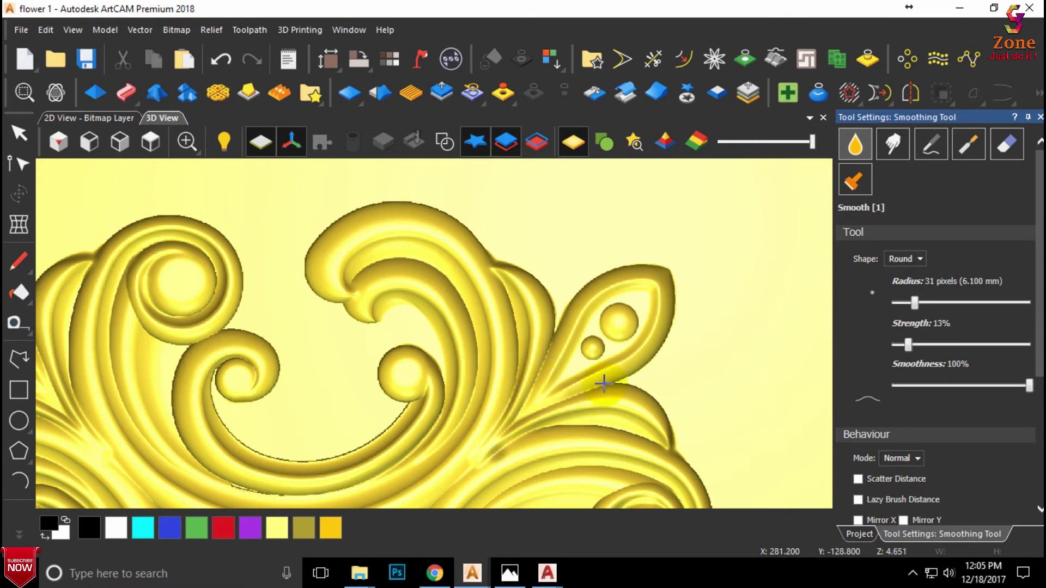
pyautogui.scroll(-3, 675, 348)
pyautogui.scroll(-2, 616, 354)
pyautogui.scroll(3, 358, 462)
pyautogui.scroll(3, 358, 461)
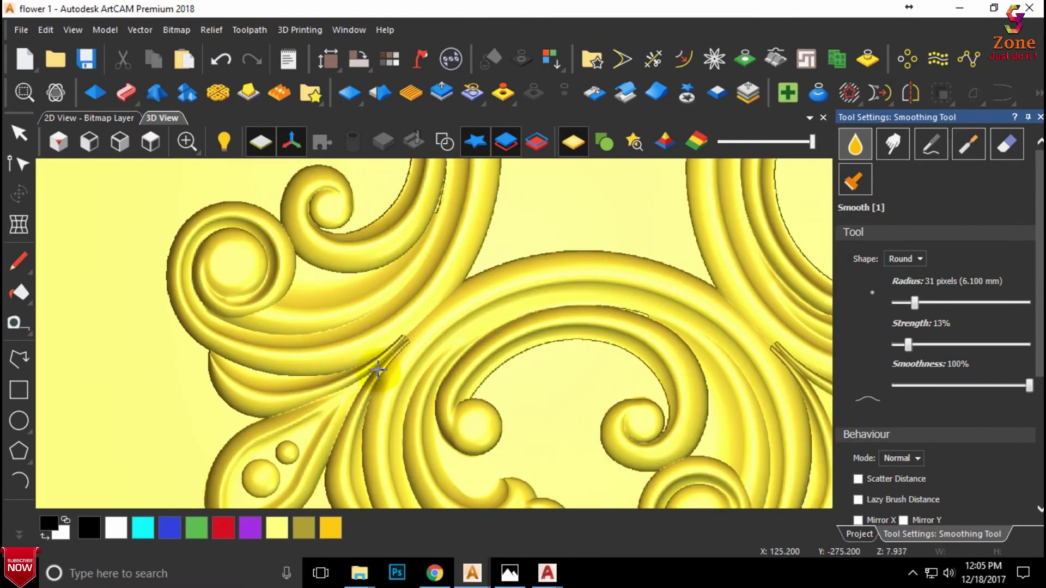
pyautogui.moveTo(402, 329); pyautogui.dragTo(395, 324)
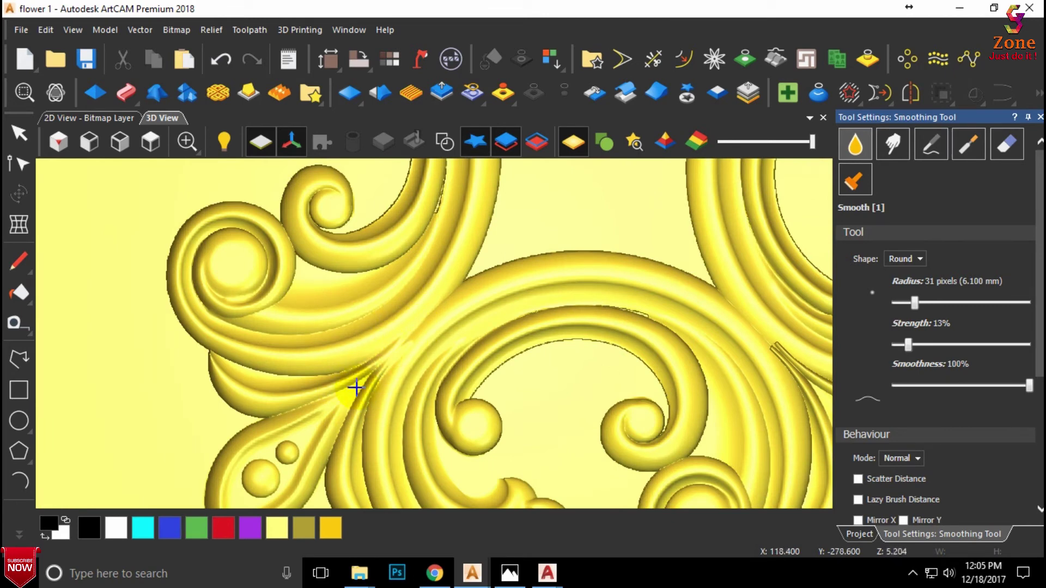
pyautogui.moveTo(221, 346)
pyautogui.mouseDown()
pyautogui.moveTo(210, 360)
pyautogui.moveTo(200, 352)
pyautogui.mouseUp()
pyautogui.moveTo(365, 375); pyautogui.dragTo(402, 456, button='middle')
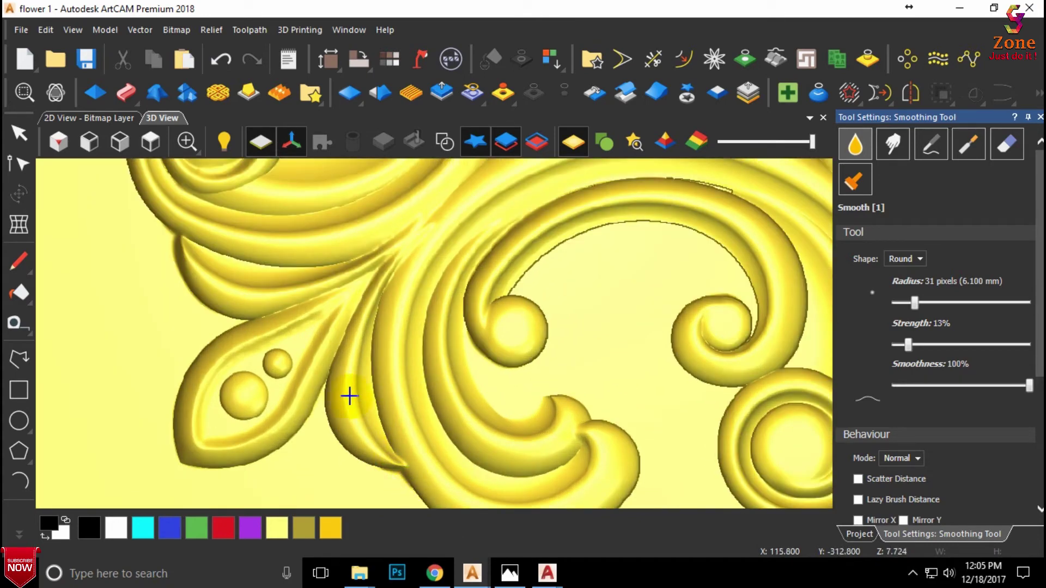
pyautogui.moveTo(416, 250); pyautogui.dragTo(365, 285)
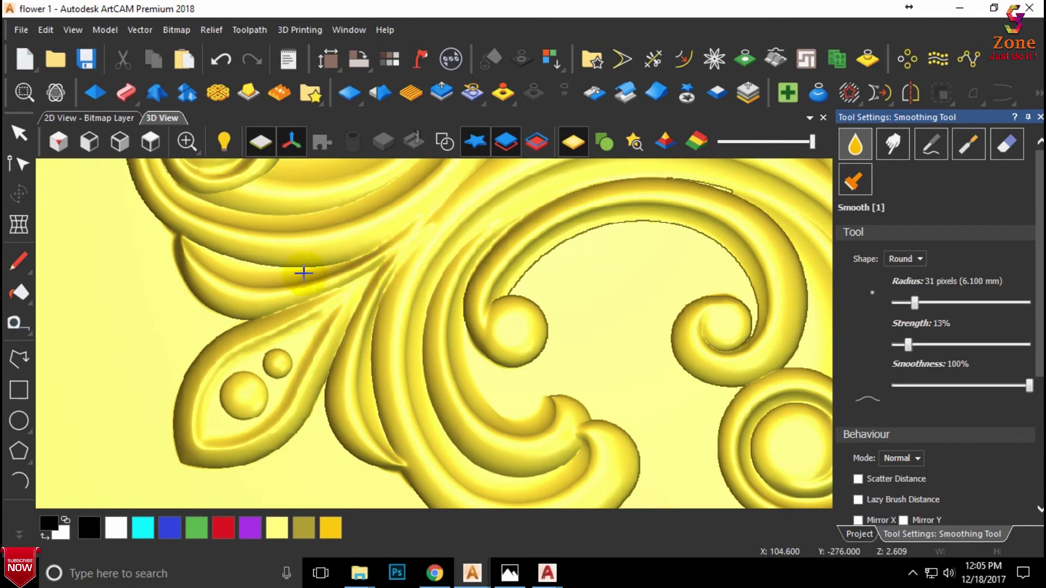
pyautogui.scroll(-3, 526, 311)
# Step: Smooth the creases and edges on the lower and upper right scrolls
pyautogui.scroll(3, 526, 311)
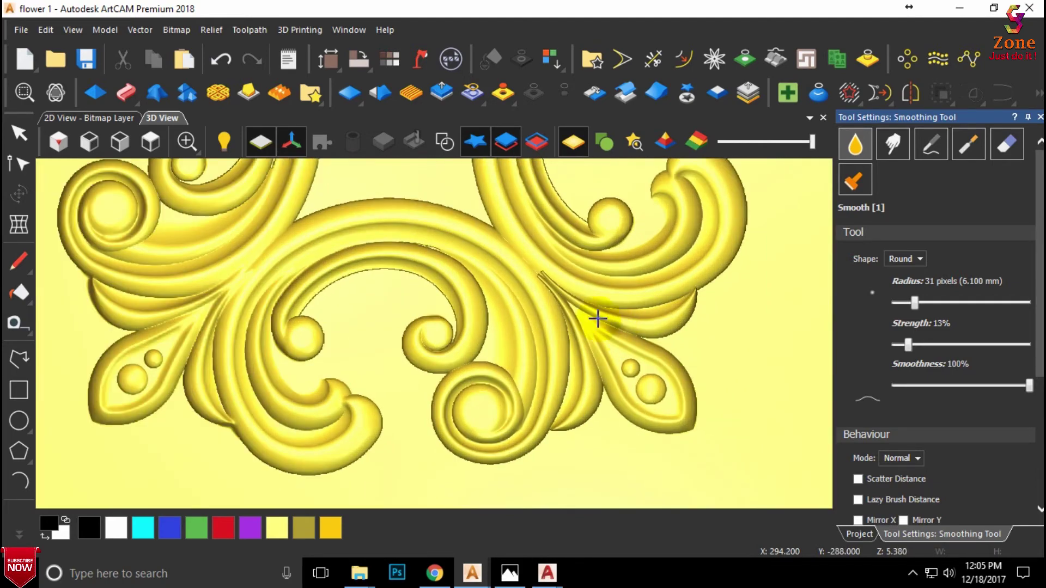
pyautogui.moveTo(556, 285); pyautogui.dragTo(551, 285)
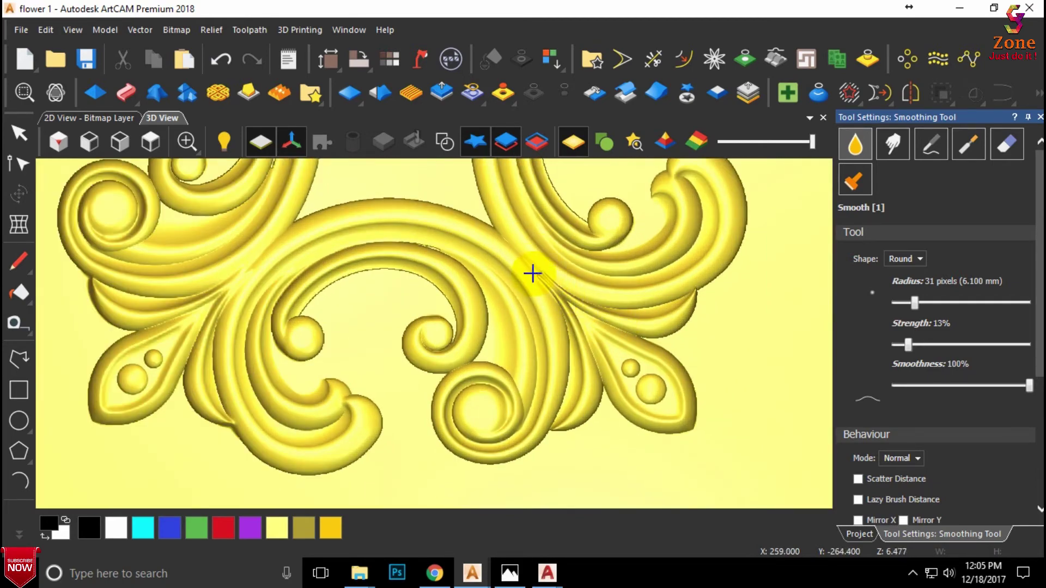
pyautogui.moveTo(538, 274)
pyautogui.mouseDown()
pyautogui.moveTo(574, 303)
pyautogui.moveTo(542, 285)
pyautogui.moveTo(572, 334)
pyautogui.moveTo(568, 427)
pyautogui.moveTo(560, 437)
pyautogui.moveTo(551, 427)
pyautogui.mouseUp()
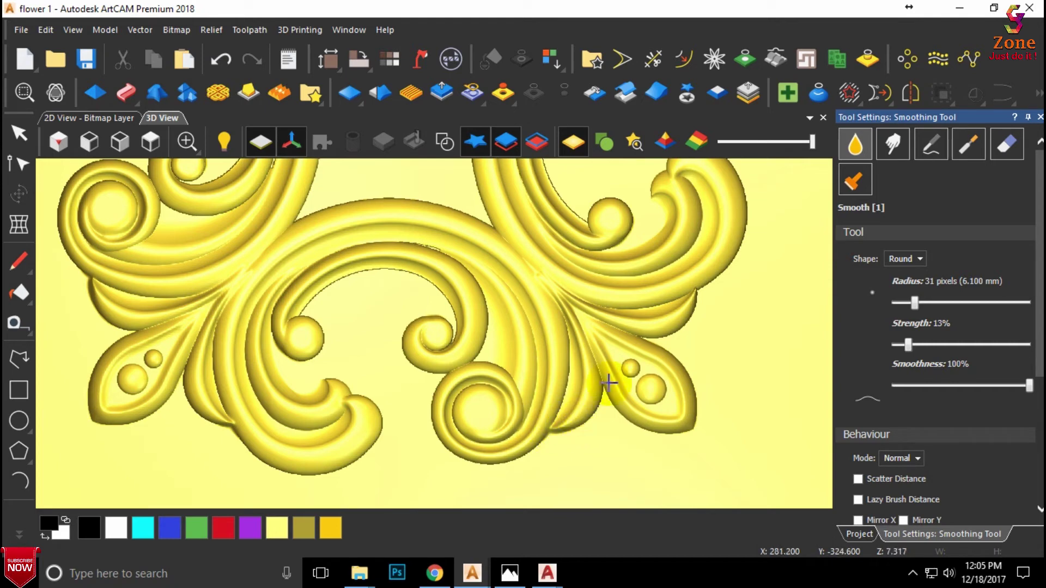
pyautogui.moveTo(691, 287); pyautogui.dragTo(679, 309)
pyautogui.moveTo(567, 425); pyautogui.dragTo(556, 415)
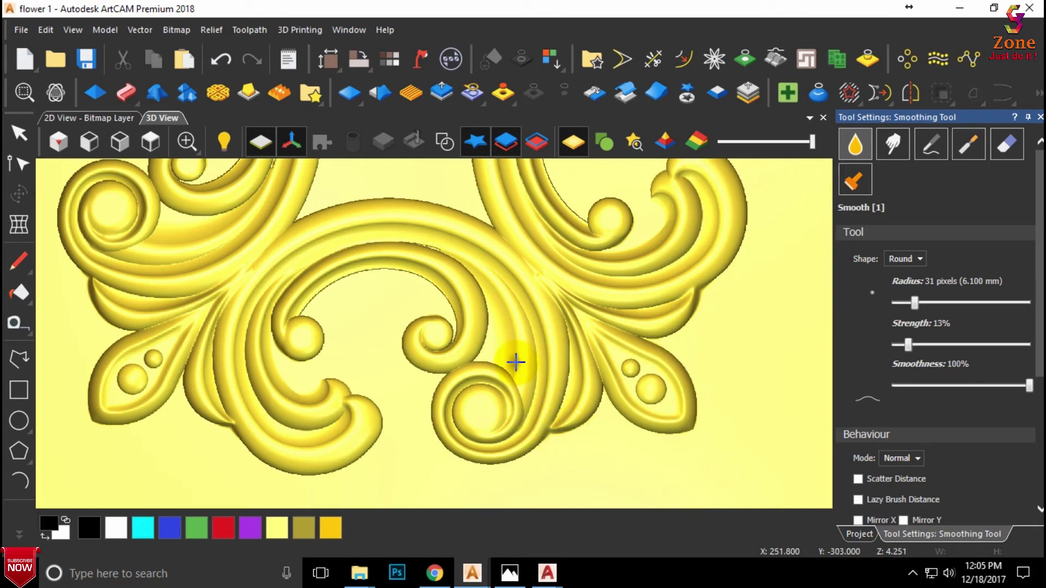
pyautogui.scroll(-3, 514, 354)
pyautogui.scroll(3, 382, 313)
pyautogui.scroll(2, 359, 314)
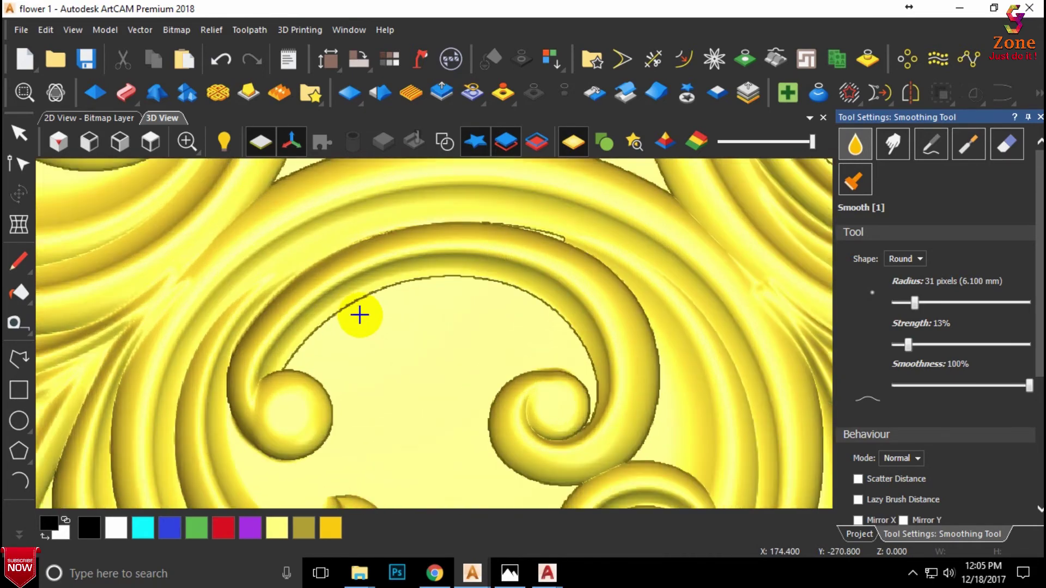
pyautogui.scroll(2, 523, 222)
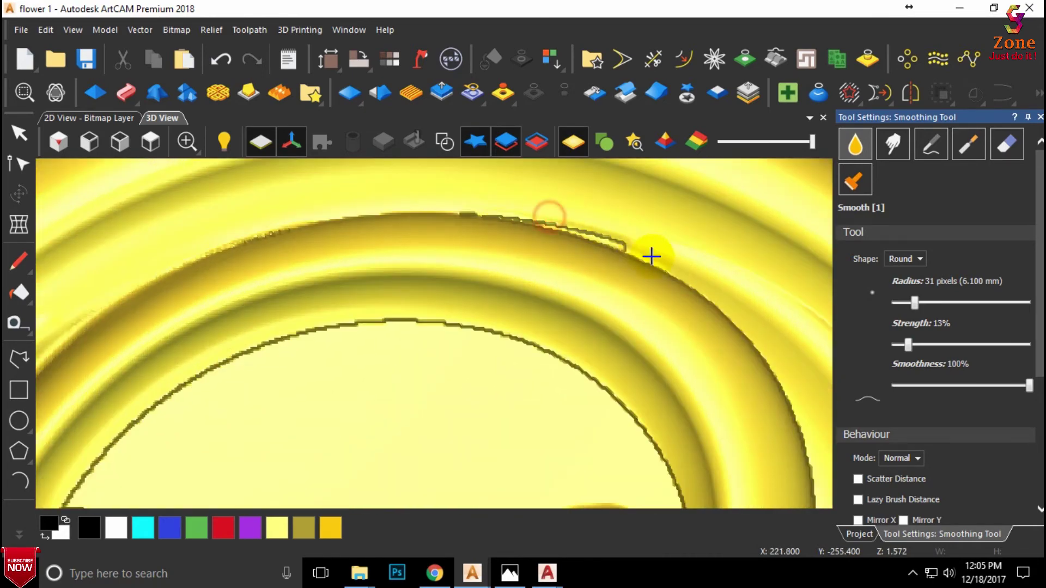
# Step: Smooth the stepped edges along the upper arc, inner arc and both curls
pyautogui.moveTo(663, 260)
pyautogui.mouseDown()
pyautogui.moveTo(516, 214)
pyautogui.moveTo(698, 257)
pyautogui.moveTo(433, 210)
pyautogui.moveTo(453, 232)
pyautogui.moveTo(245, 233)
pyautogui.moveTo(292, 217)
pyautogui.moveTo(497, 210)
pyautogui.mouseUp()
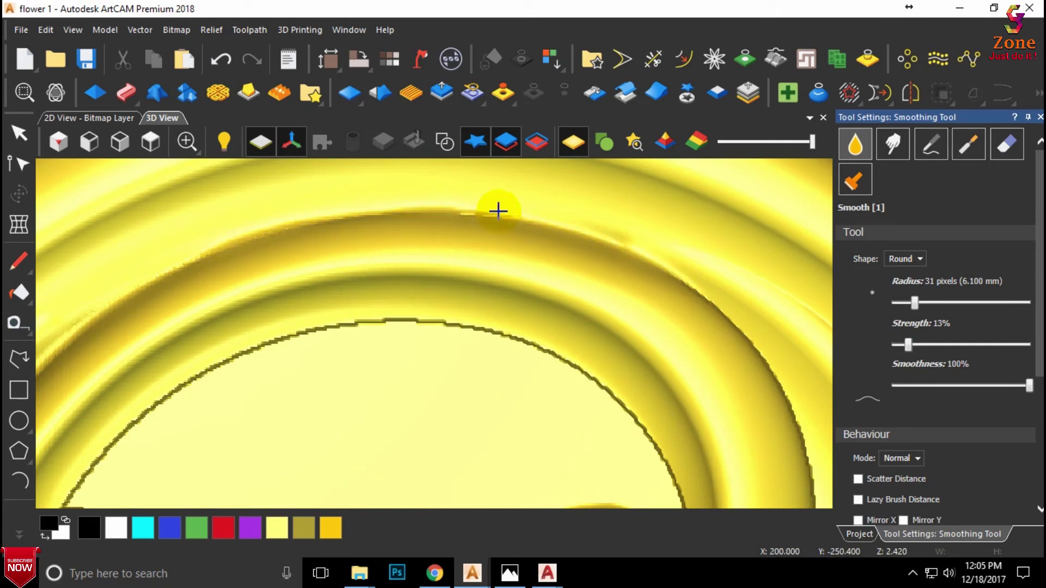
pyautogui.scroll(-2, 497, 235)
pyautogui.scroll(-2, 497, 235)
pyautogui.scroll(-2, 511, 240)
pyautogui.scroll(4, 544, 234)
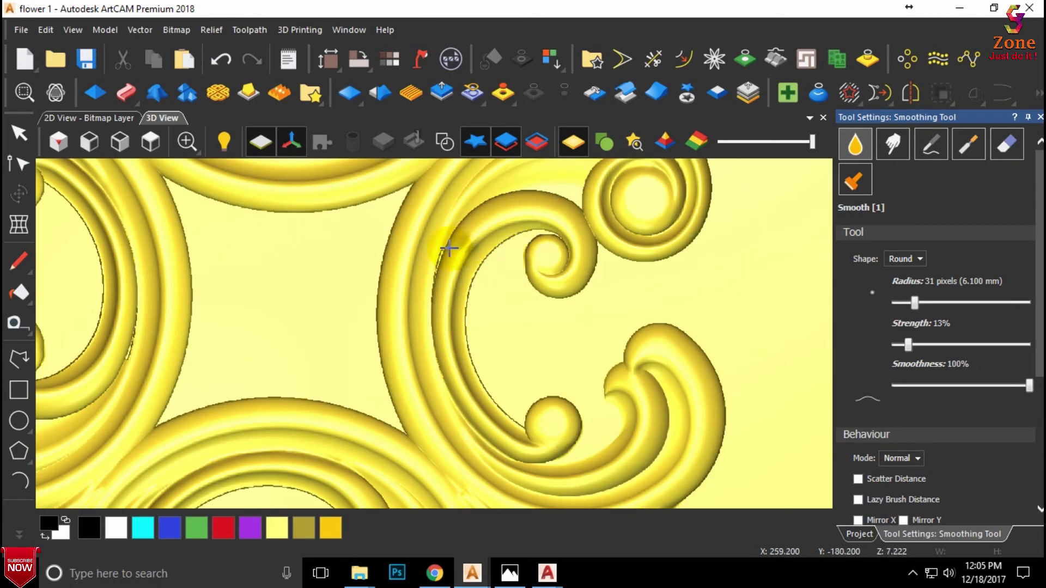
pyautogui.moveTo(440, 249)
pyautogui.mouseDown()
pyautogui.moveTo(436, 285)
pyautogui.moveTo(429, 274)
pyautogui.mouseUp()
pyautogui.moveTo(445, 236)
pyautogui.mouseDown()
pyautogui.moveTo(427, 322)
pyautogui.moveTo(463, 210)
pyautogui.moveTo(460, 374)
pyautogui.mouseUp()
pyautogui.scroll(-2, 381, 316)
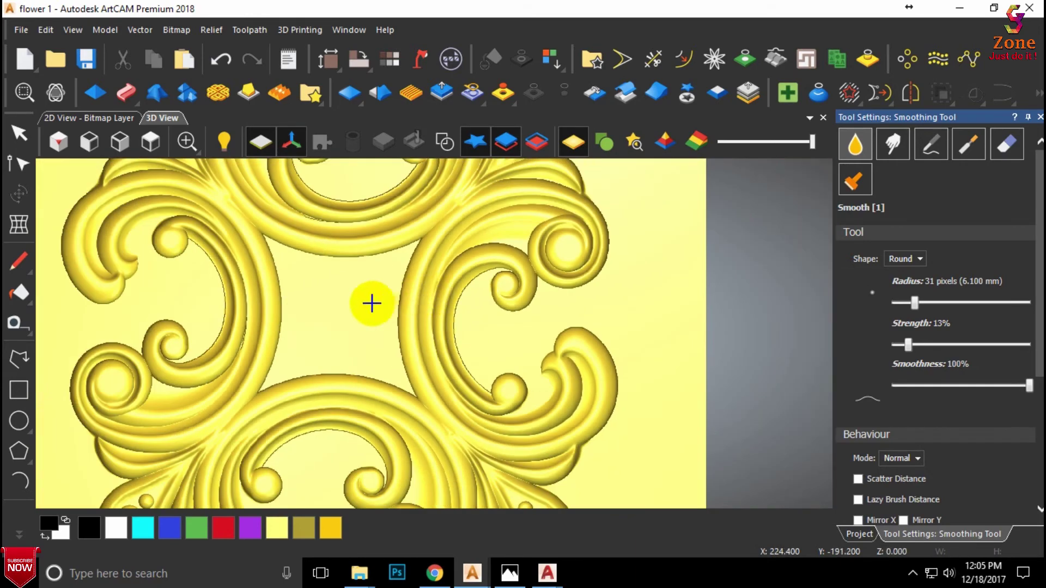
pyautogui.scroll(2, 222, 334)
pyautogui.moveTo(218, 330); pyautogui.dragTo(217, 373)
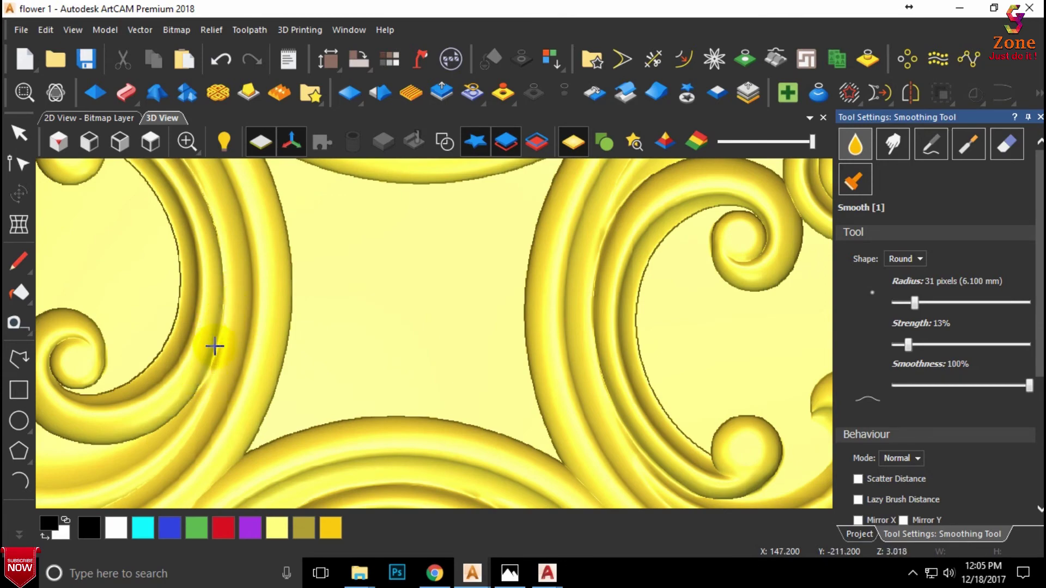
pyautogui.scroll(-2, 410, 317)
pyautogui.scroll(-2, 411, 317)
pyautogui.scroll(3, 427, 226)
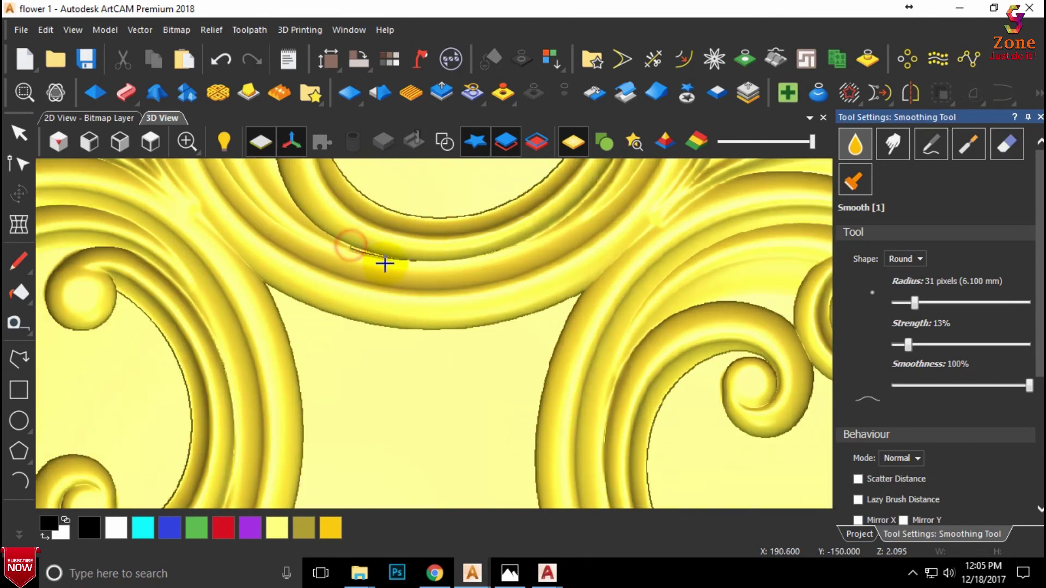
pyautogui.moveTo(368, 255)
pyautogui.mouseDown()
pyautogui.moveTo(338, 241)
pyautogui.moveTo(425, 267)
pyautogui.moveTo(390, 262)
pyautogui.moveTo(506, 245)
pyautogui.mouseUp()
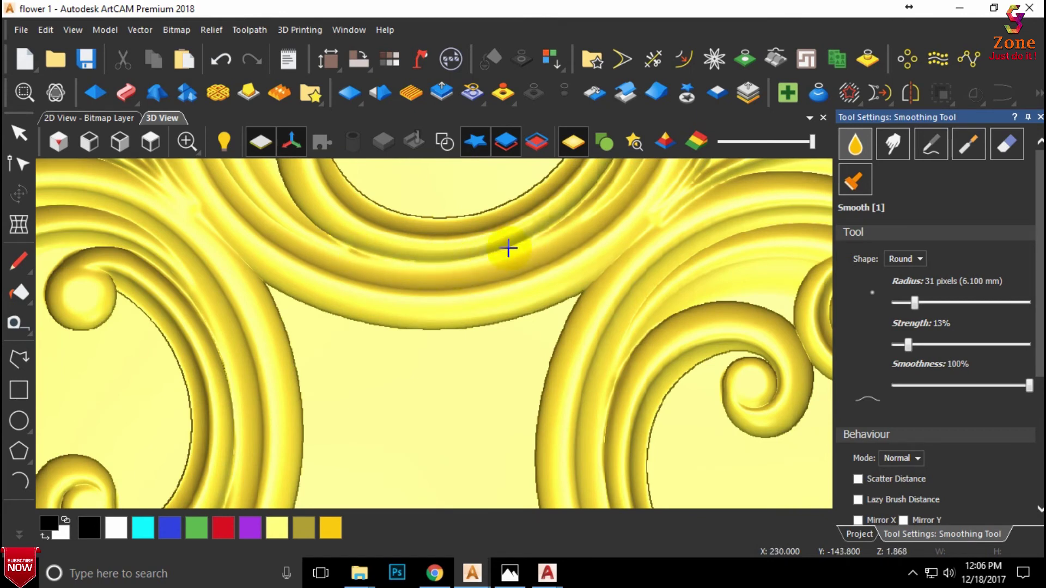
# Step: Exit the smoothing brush, view the whole relief from above and save as flower 1.art
pyautogui.press('Escape')
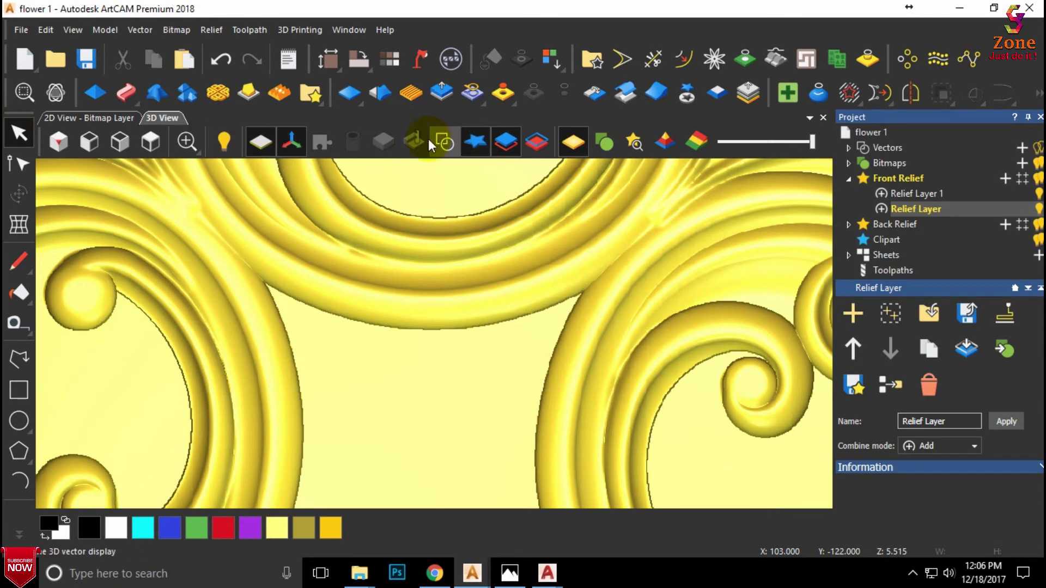
pyautogui.click(155, 147)
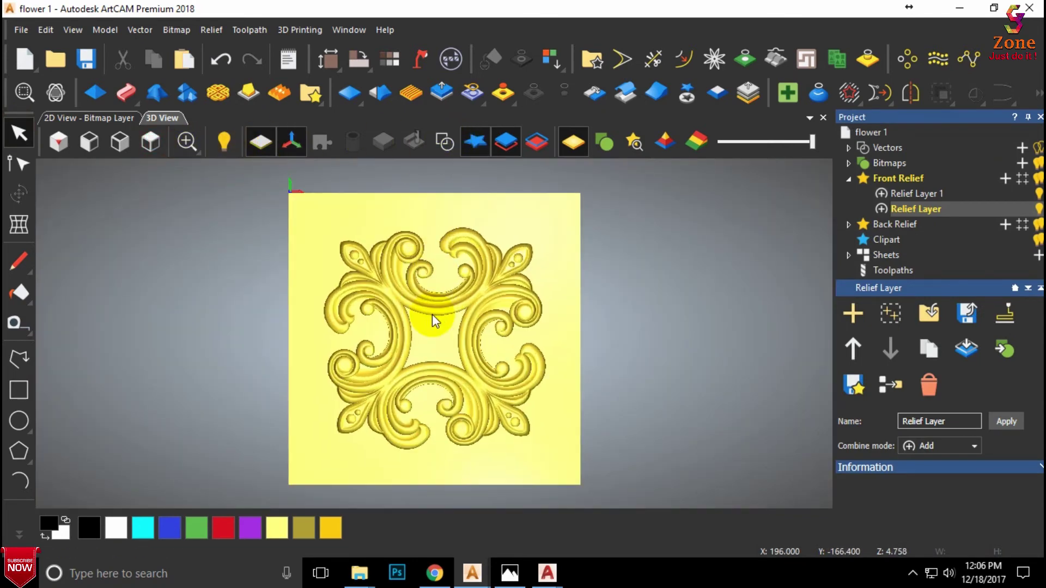
pyautogui.hotkey('ctrl', 's')
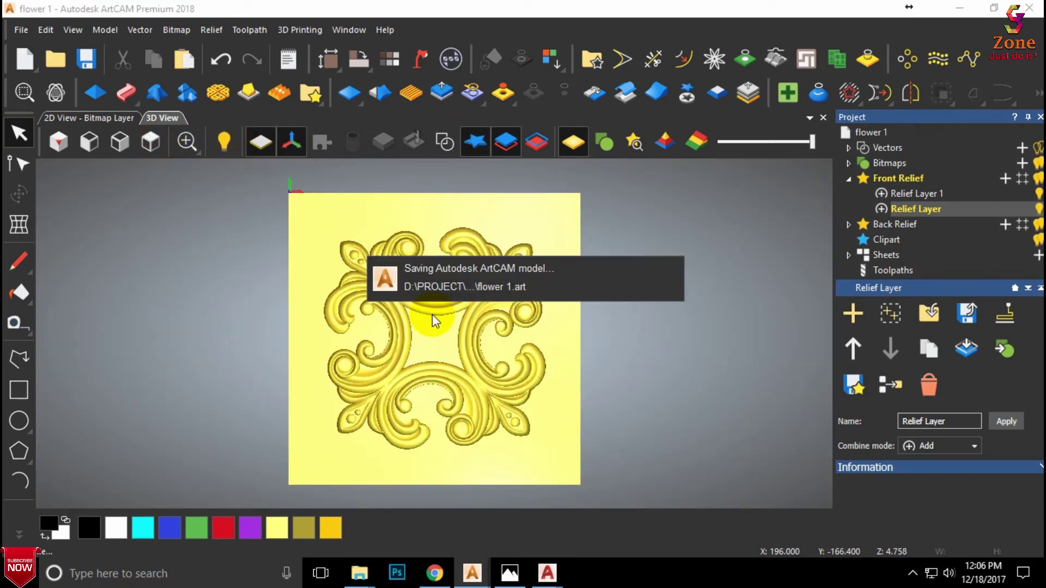
# Step: Show the vector outlines and trace a boundary vector from the relief layer
pyautogui.scroll(2, 450, 318)
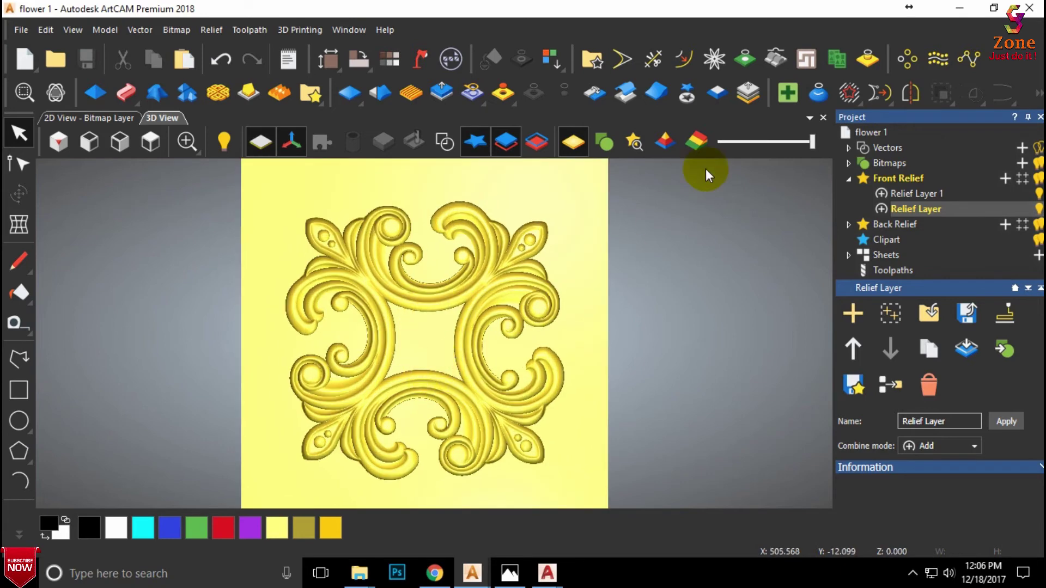
pyautogui.click(445, 141)
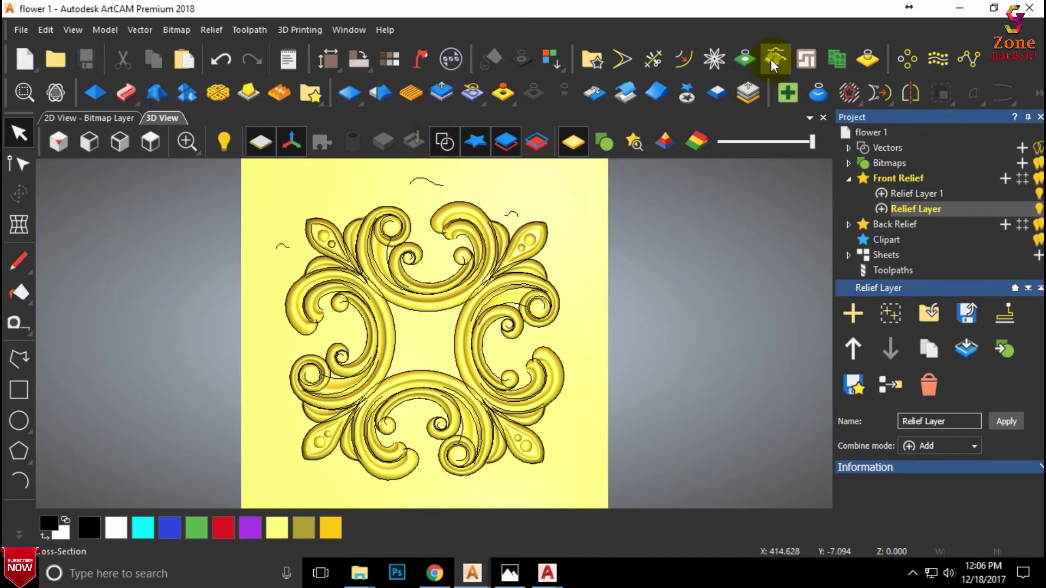
pyautogui.click(865, 58)
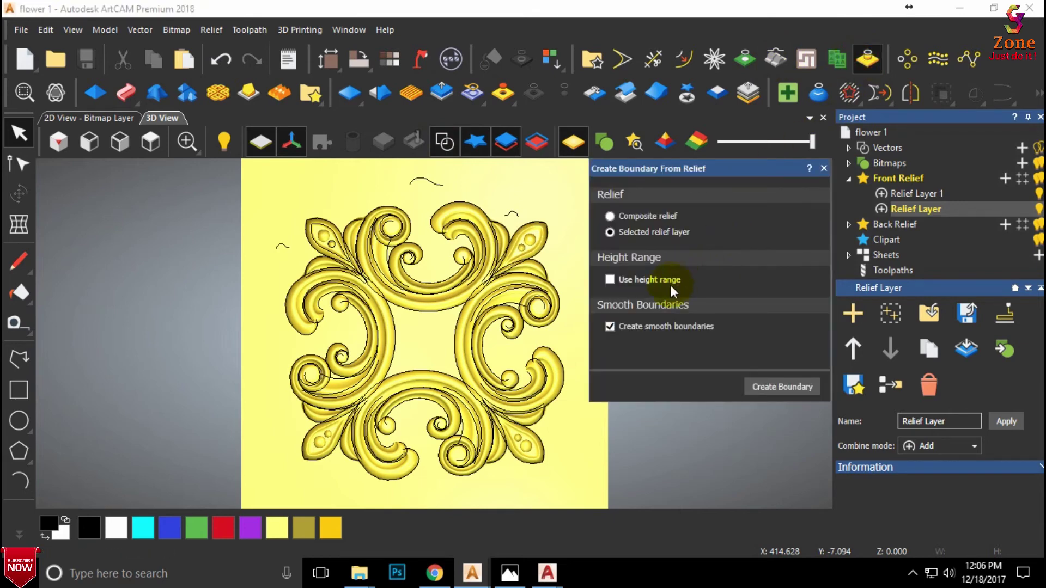
pyautogui.click(764, 384)
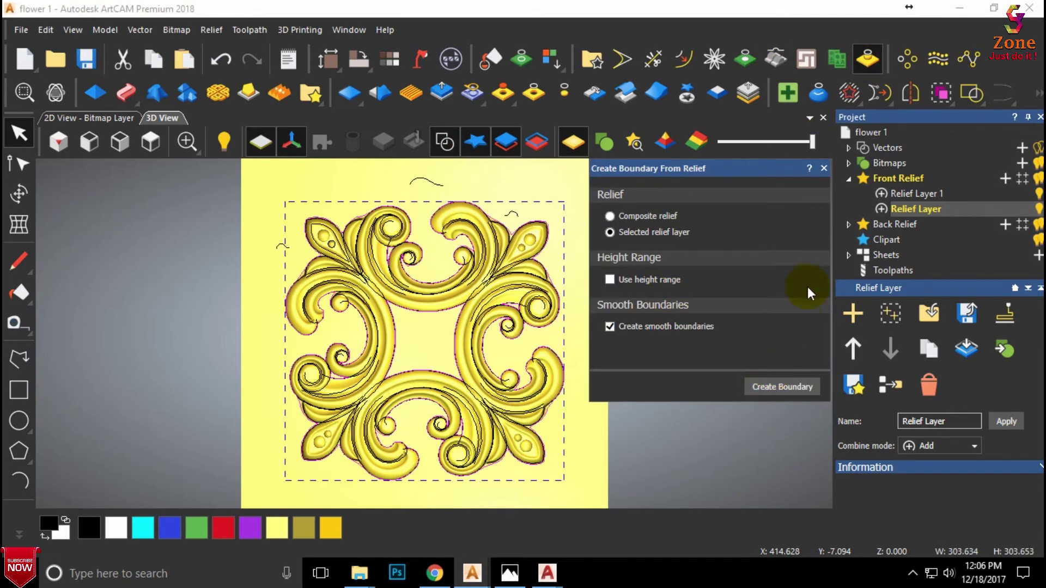
pyautogui.click(824, 168)
# Step: Select the spiral vector in the upper centre of the ornament
pyautogui.scroll(2, 412, 247)
pyautogui.scroll(4, 411, 248)
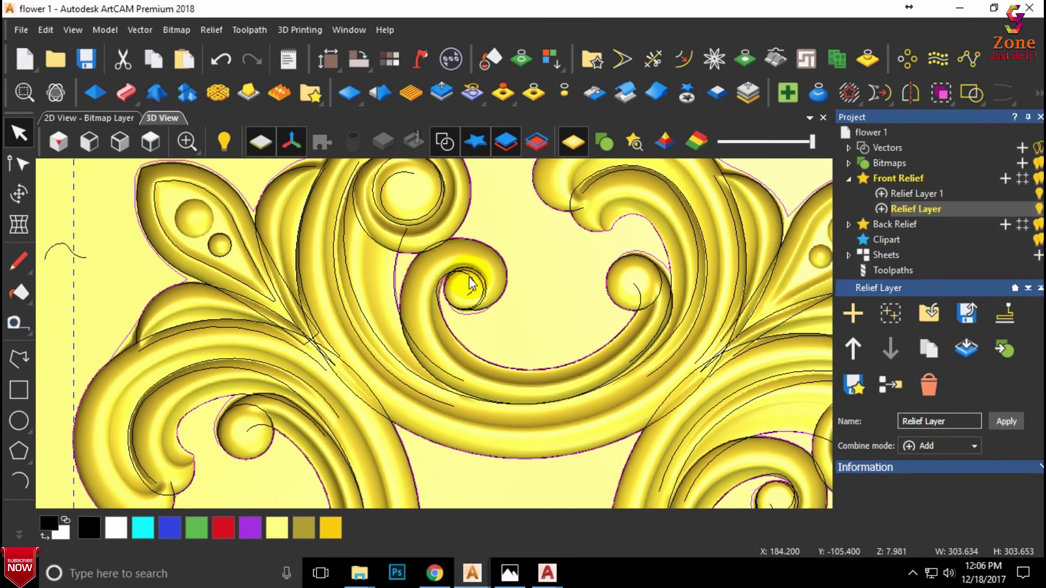
pyautogui.scroll(-2, 512, 260)
pyautogui.scroll(-1, 450, 260)
pyautogui.scroll(2, 370, 264)
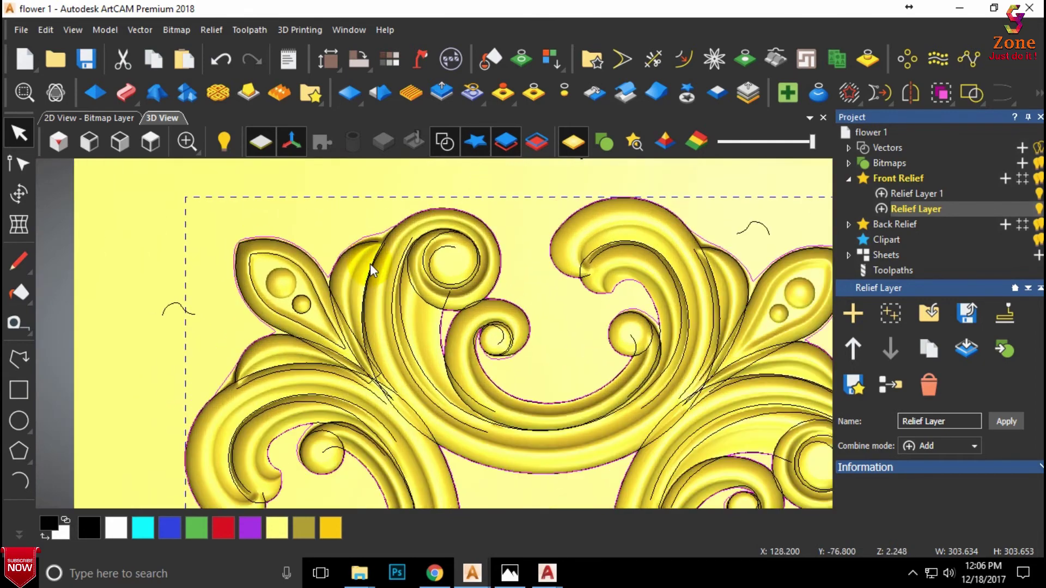
pyautogui.scroll(1, 369, 250)
pyautogui.scroll(1, 367, 243)
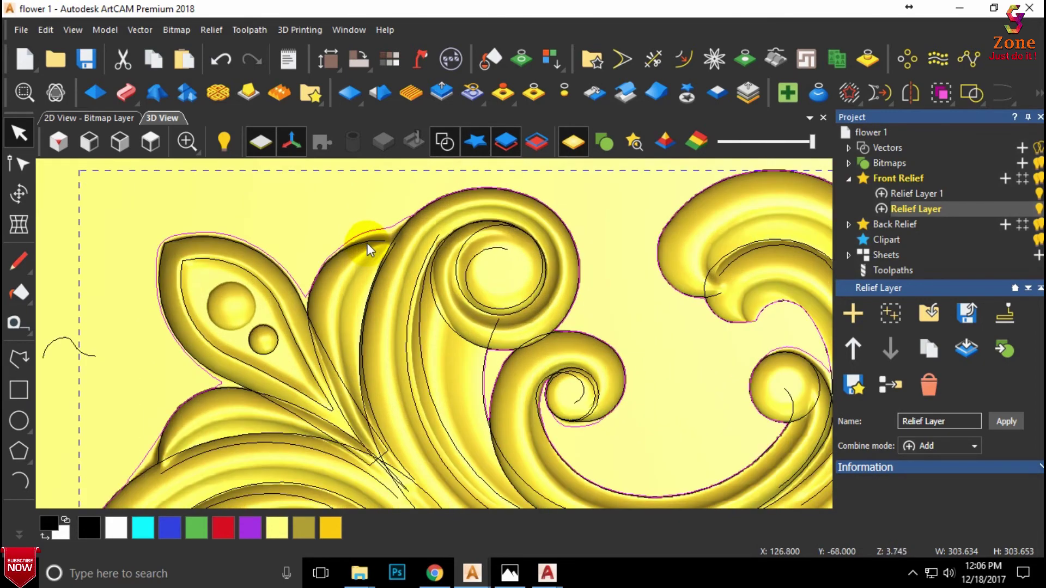
pyautogui.scroll(-1, 367, 243)
pyautogui.scroll(-1, 373, 241)
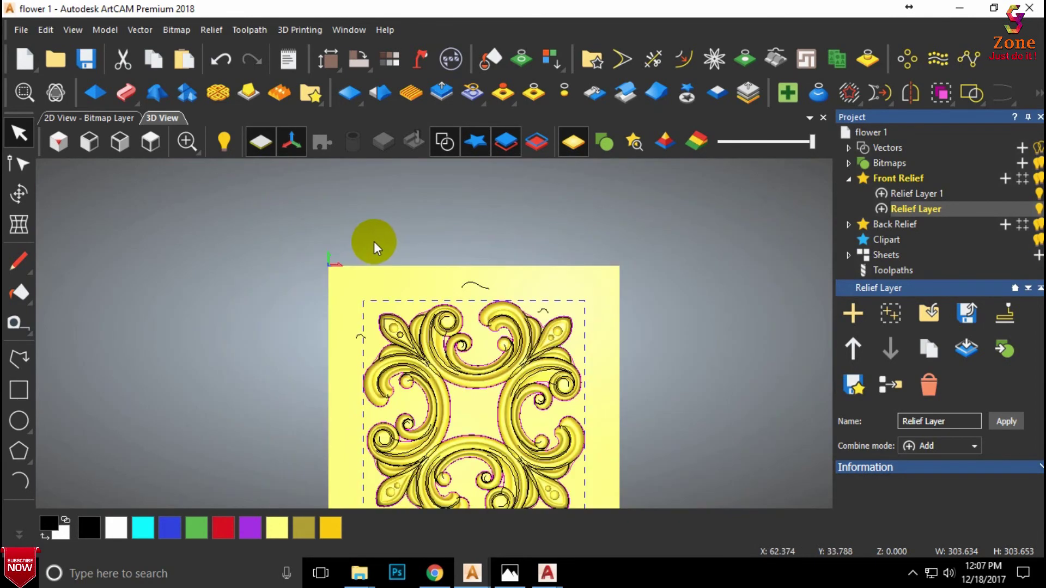
pyautogui.scroll(1, 463, 417)
pyautogui.scroll(-1, 471, 409)
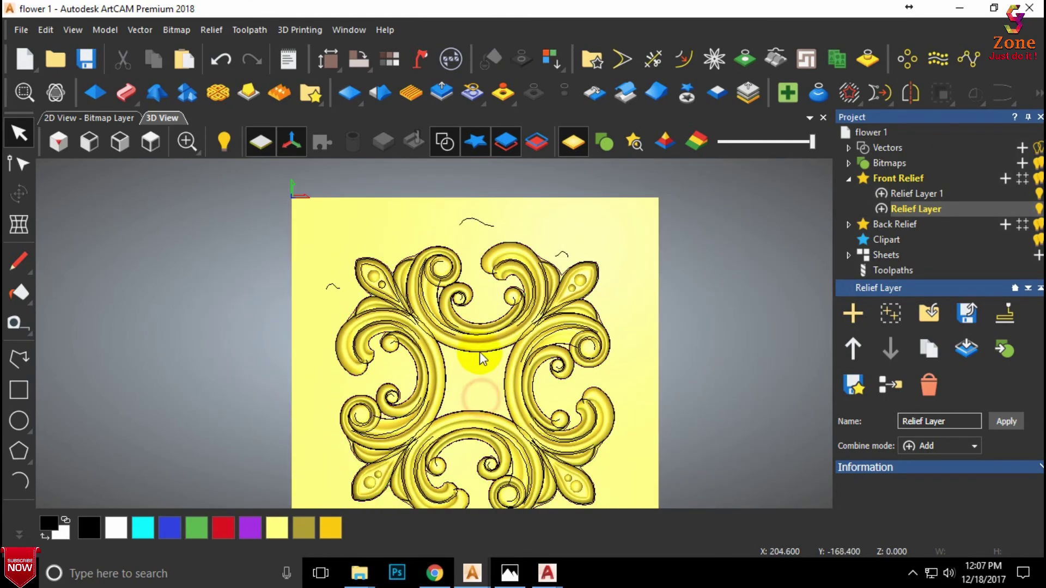
pyautogui.scroll(2, 474, 348)
pyautogui.scroll(1, 439, 275)
pyautogui.click(434, 285)
pyautogui.scroll(1, 435, 284)
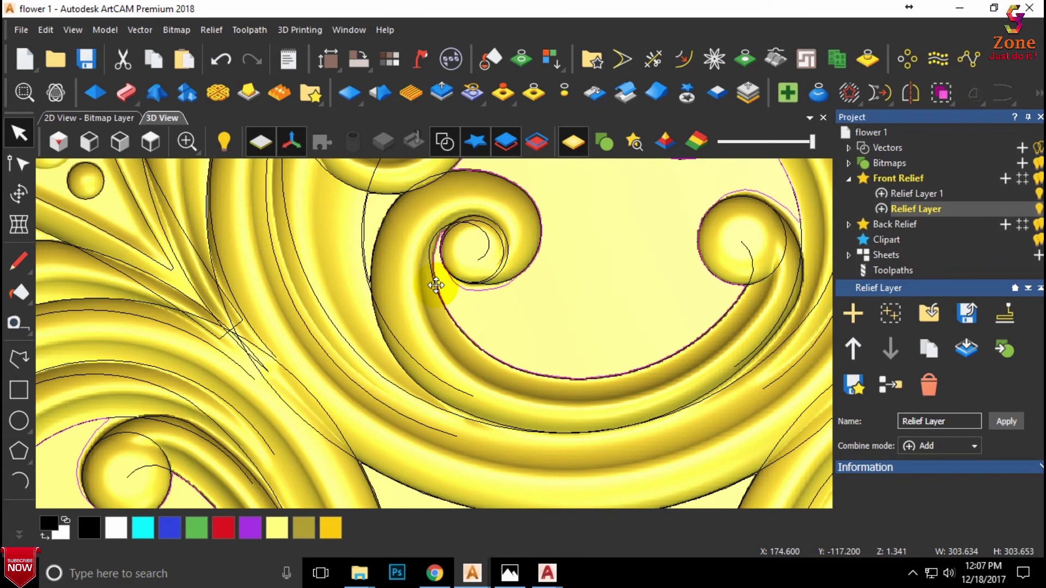
pyautogui.scroll(-1, 436, 285)
pyautogui.scroll(-1, 443, 338)
pyautogui.scroll(1, 452, 402)
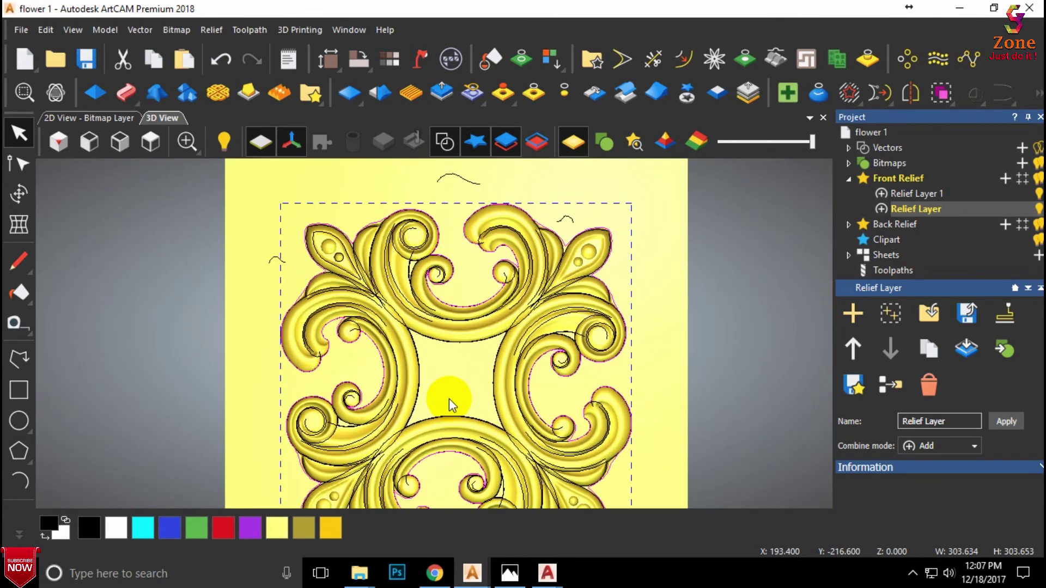
pyautogui.scroll(1, 450, 406)
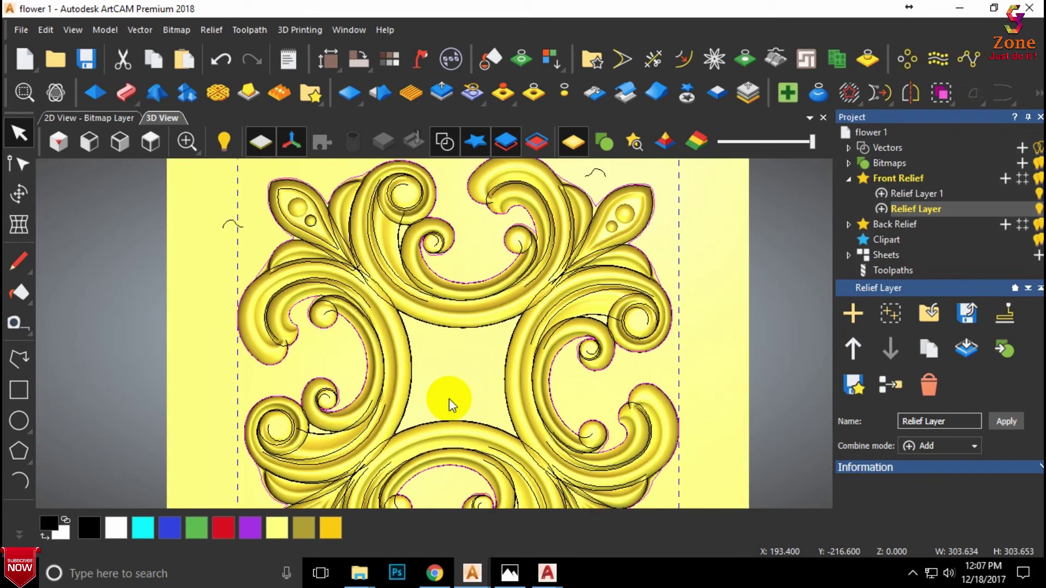
# Step: Offset the boundary 2 mm outwards with radiused corners
pyautogui.click(683, 59)
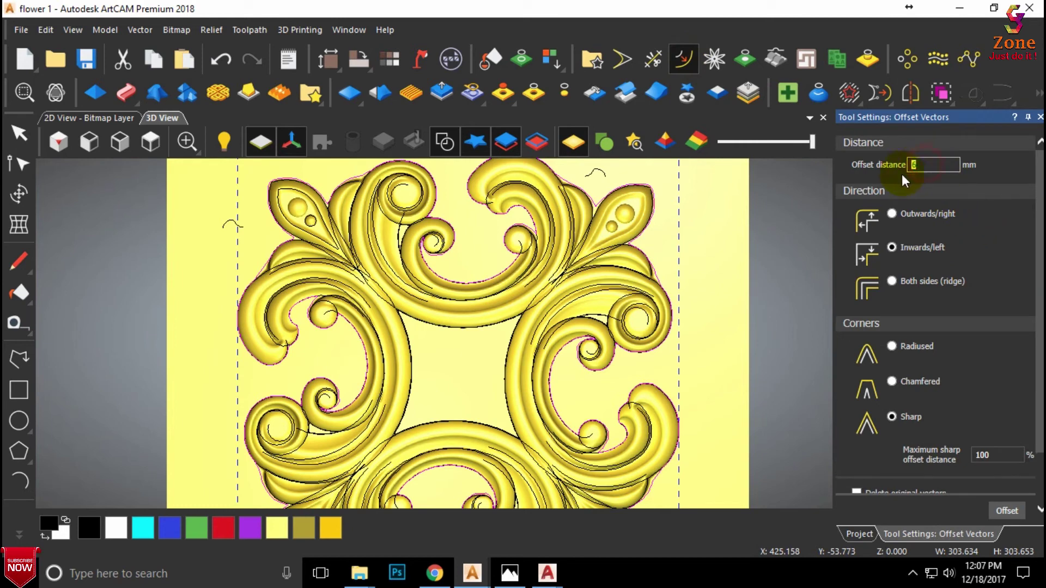
pyautogui.click(894, 346)
pyautogui.click(1002, 518)
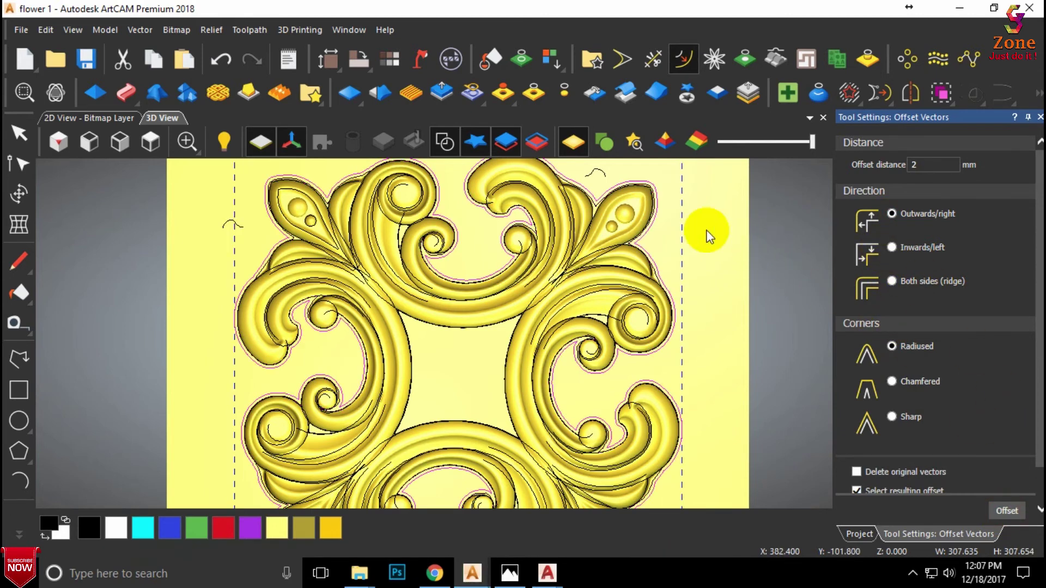
pyautogui.scroll(-1, 681, 227)
pyautogui.click(1040, 116)
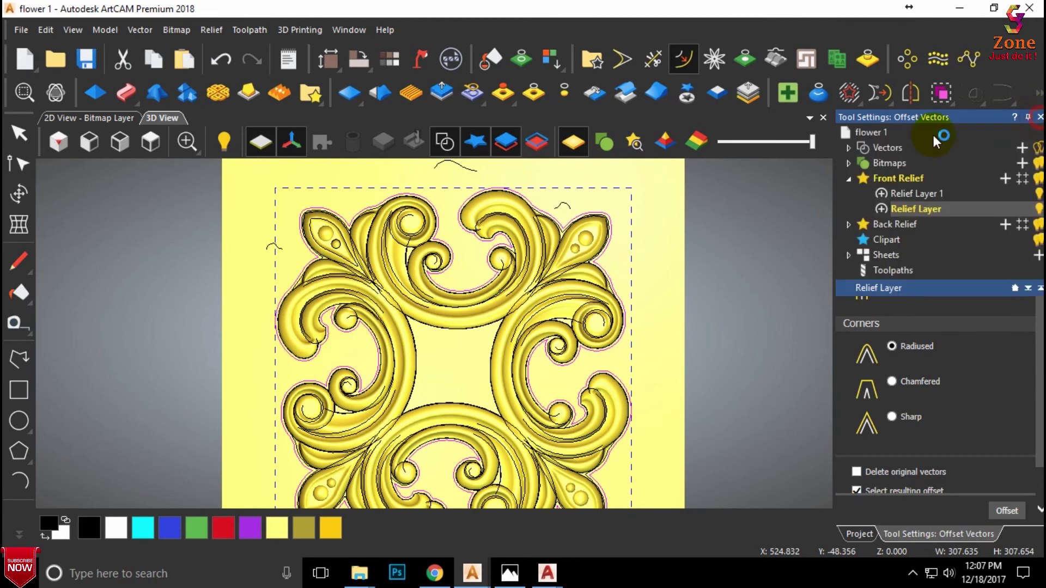
# Step: Deselect, then reselect the ornament vectors and the central outline
pyautogui.moveTo(542, 234); pyautogui.dragTo(442, 292)
pyautogui.click(441, 281)
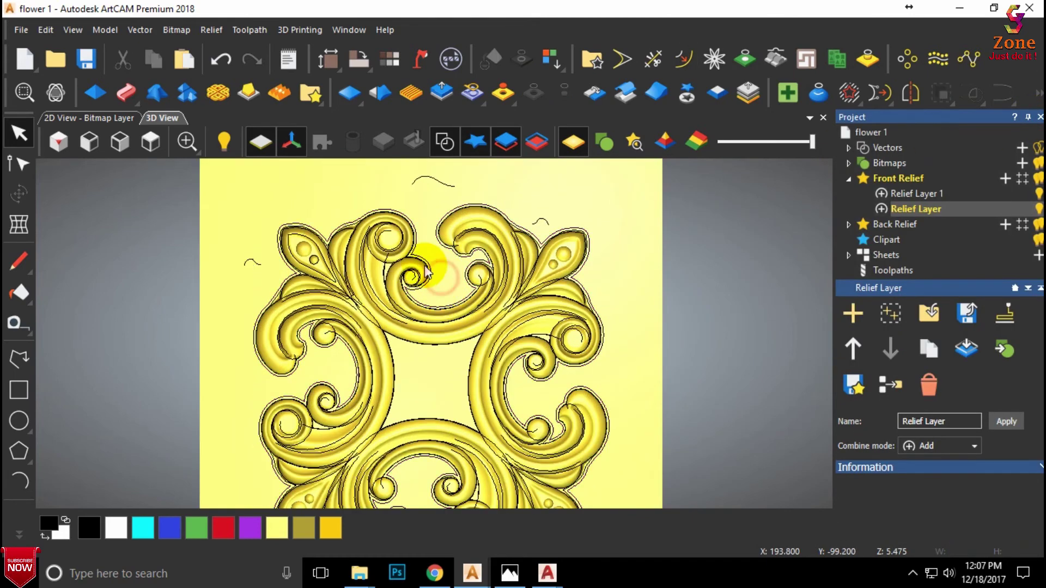
pyautogui.click(429, 265)
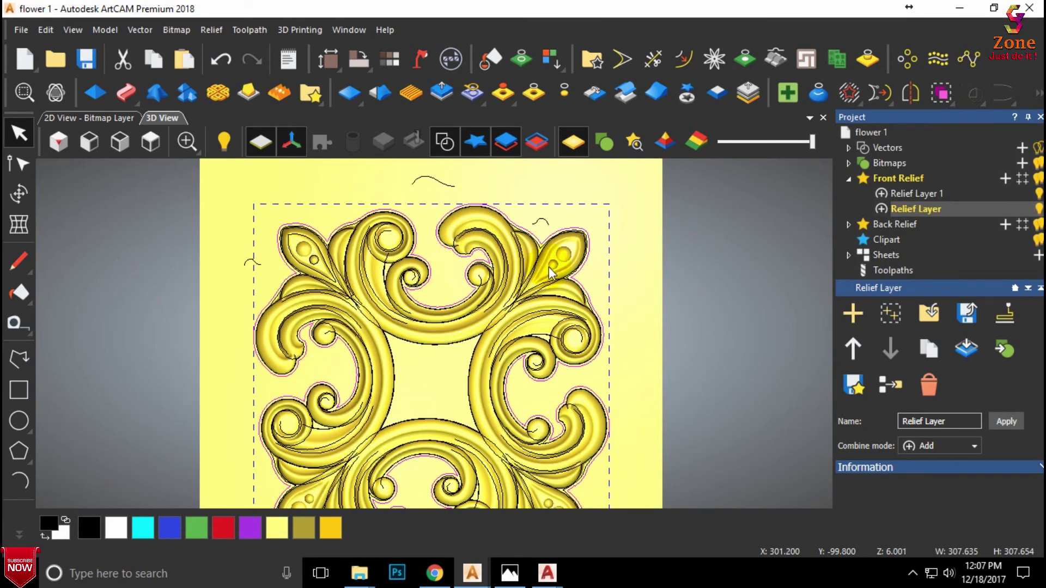
pyautogui.scroll(2, 420, 345)
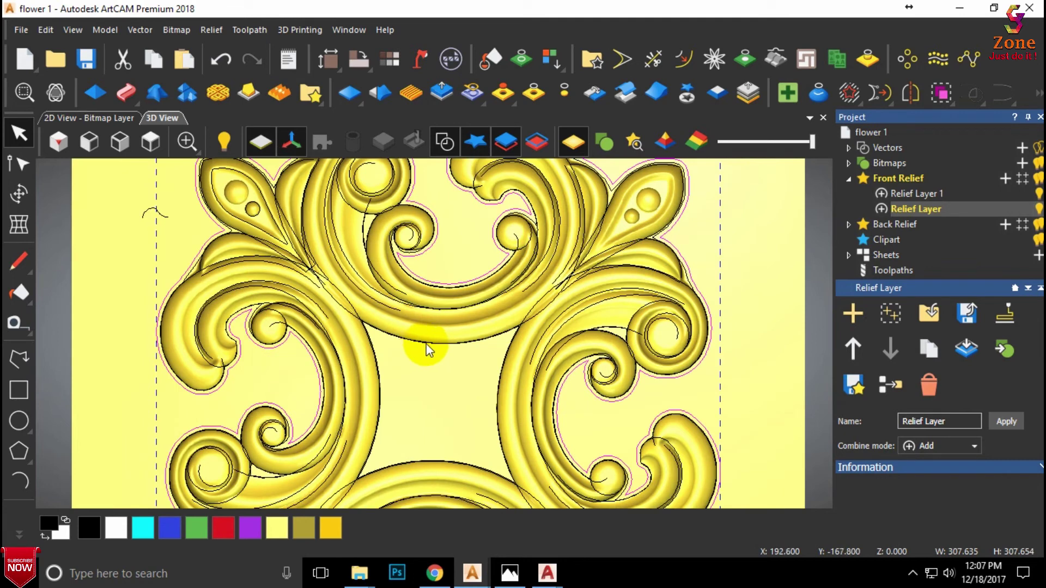
pyautogui.click(428, 342)
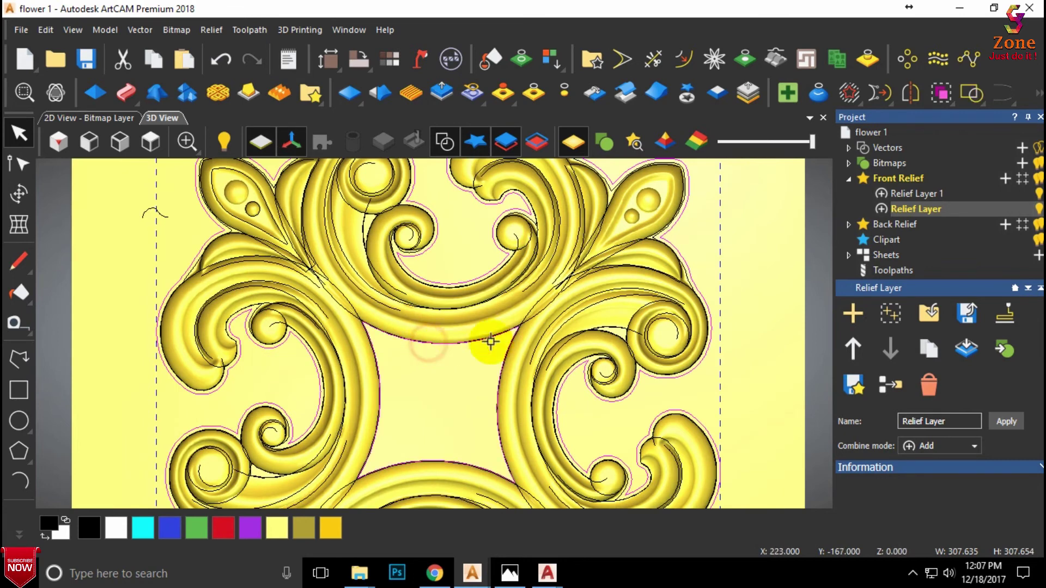
# Step: Start a Machine Relief toolpath with a Ball Nose 1.5 mm finishing tool and an End Mill 8 mm roughing tool
pyautogui.click(882, 271)
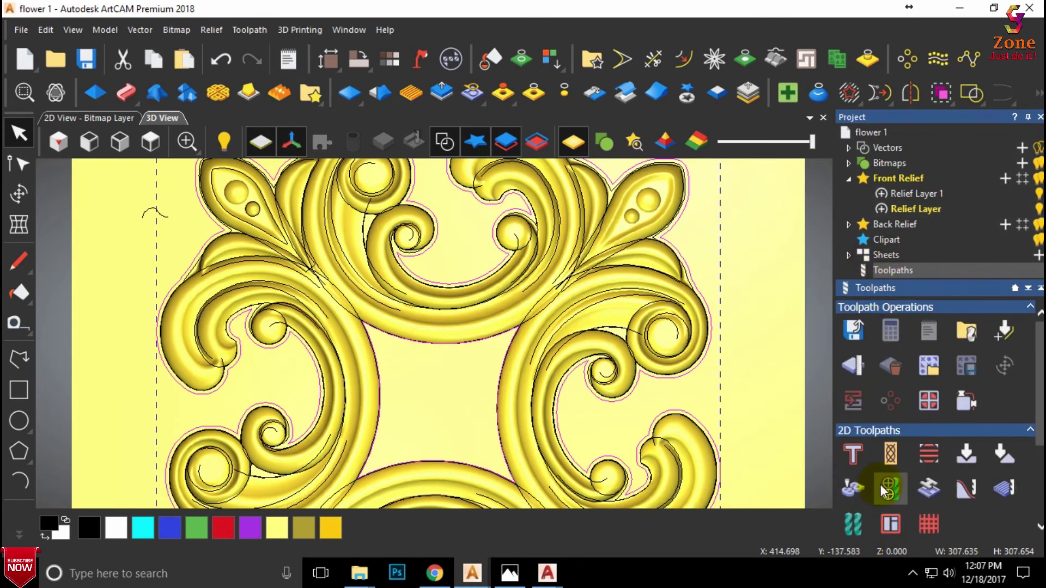
pyautogui.scroll(-4, 880, 484)
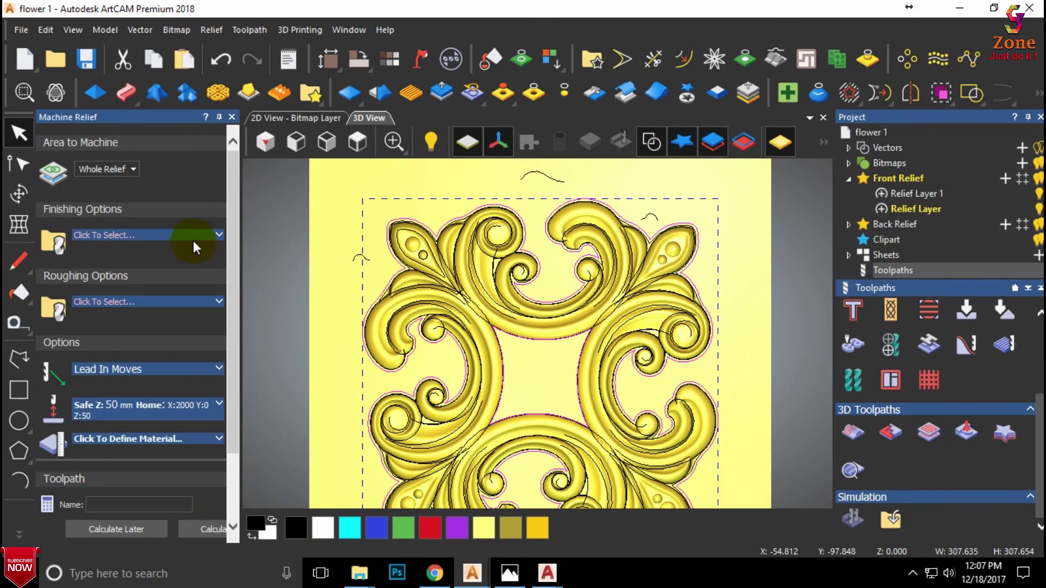
pyautogui.click(202, 236)
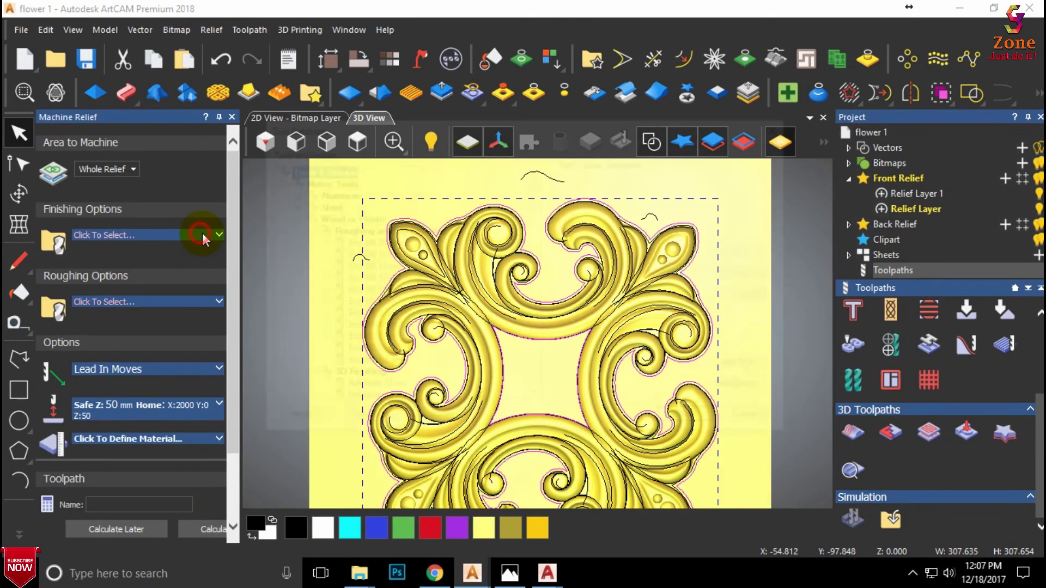
pyautogui.scroll(-4, 389, 374)
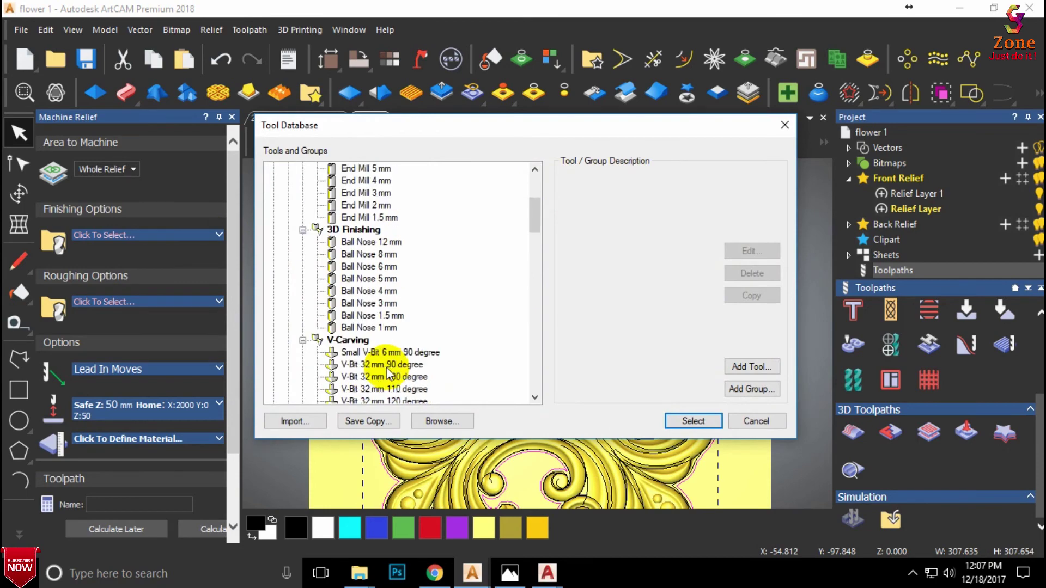
pyautogui.click(360, 315)
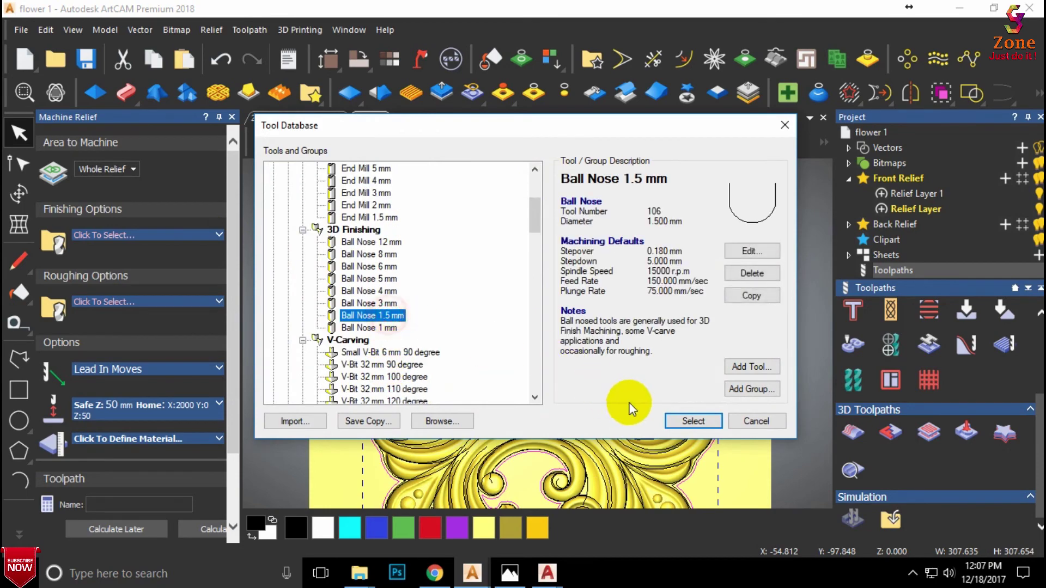
pyautogui.click(688, 422)
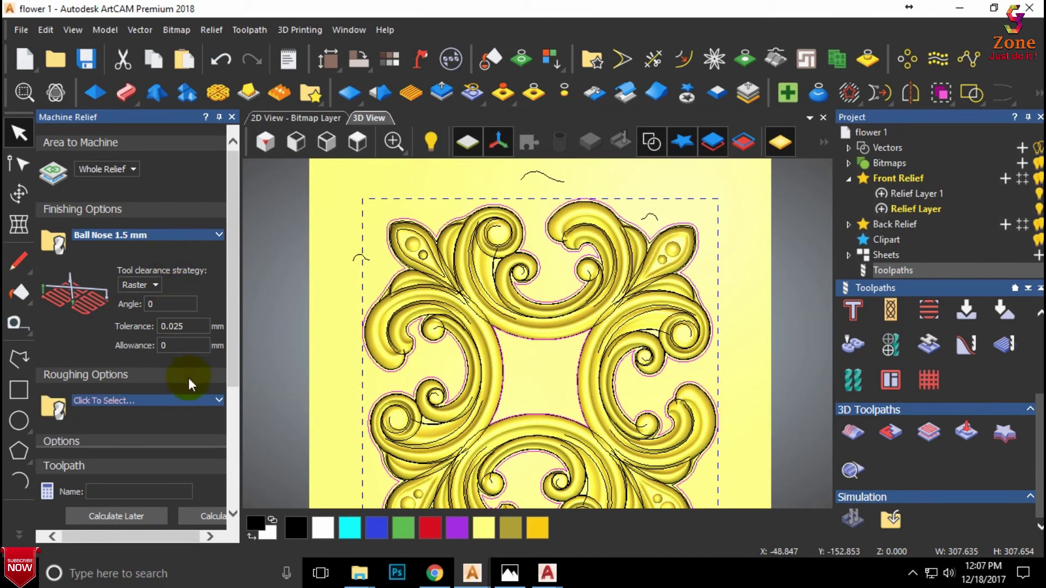
pyautogui.click(207, 401)
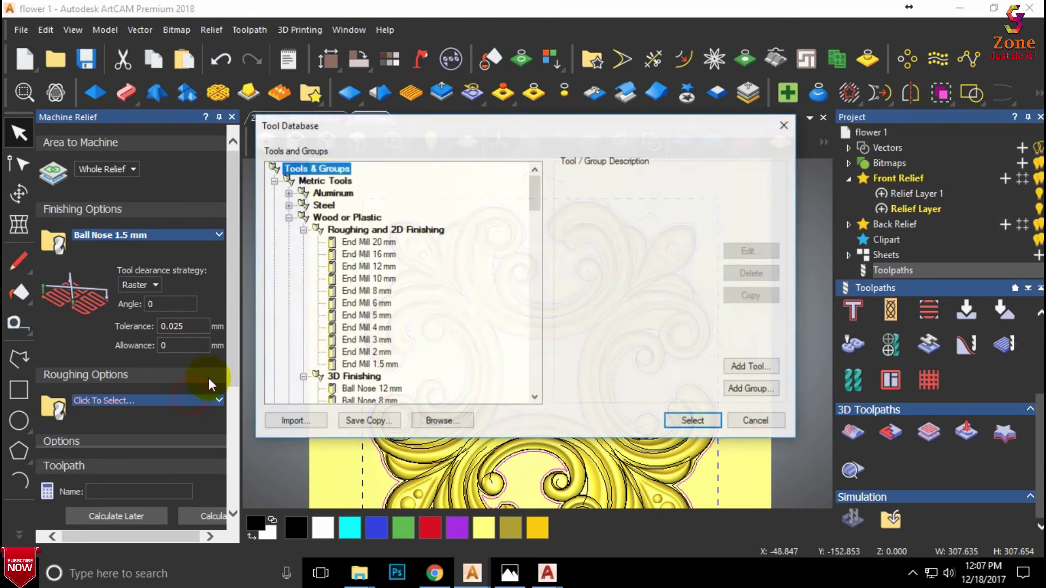
pyautogui.click(366, 290)
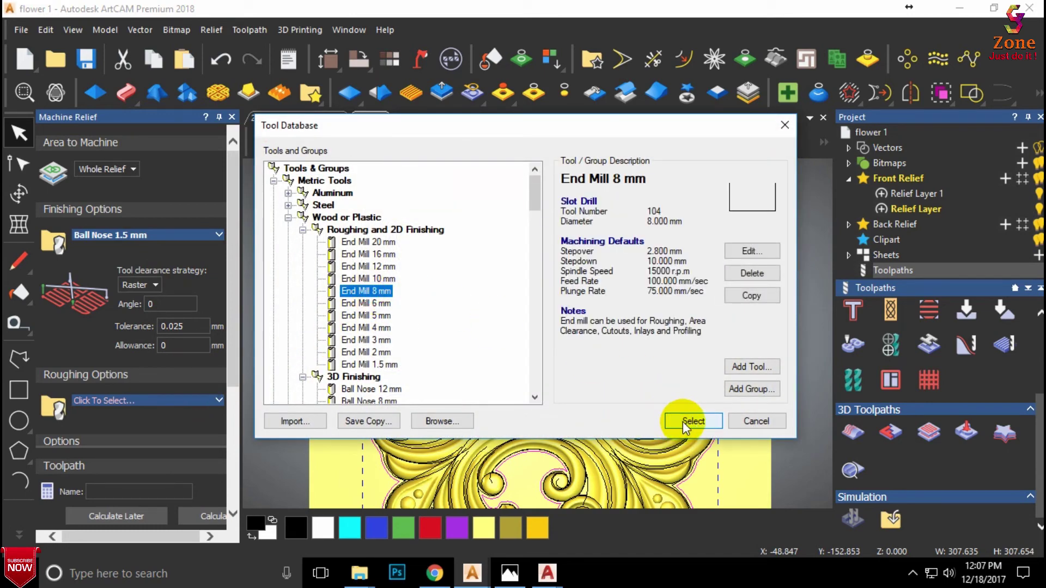
pyautogui.click(687, 422)
# Step: Set the material thickness to 12 mm
pyautogui.scroll(-3, 180, 425)
pyautogui.scroll(-2, 180, 419)
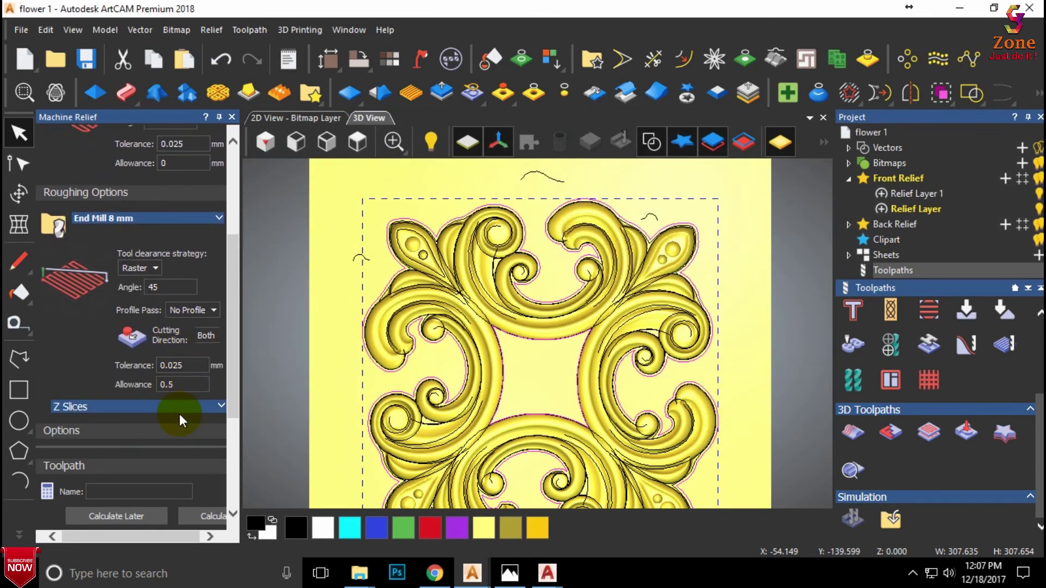
pyautogui.scroll(-2, 209, 428)
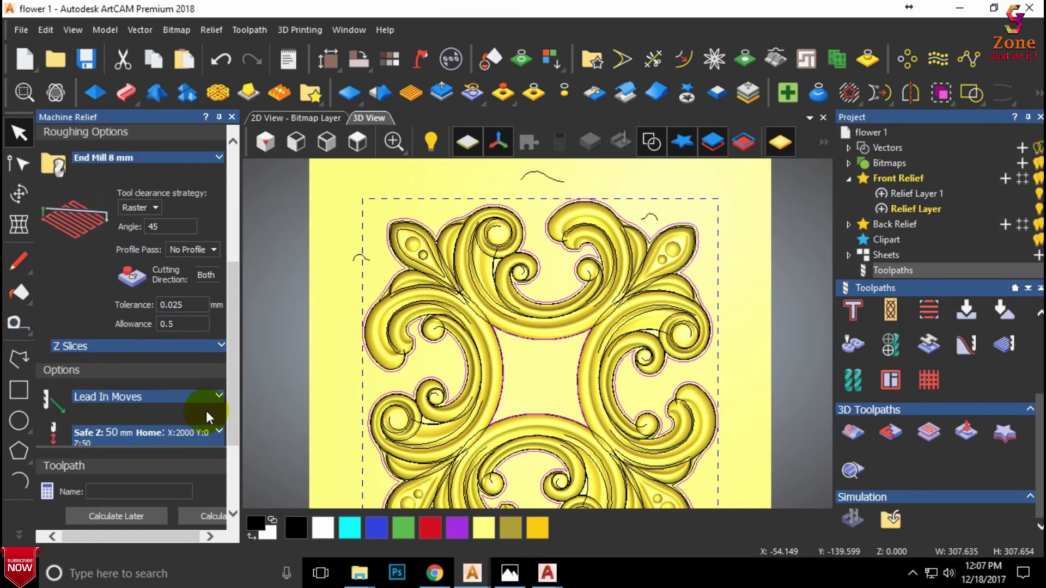
pyautogui.scroll(-3, 207, 430)
pyautogui.click(204, 346)
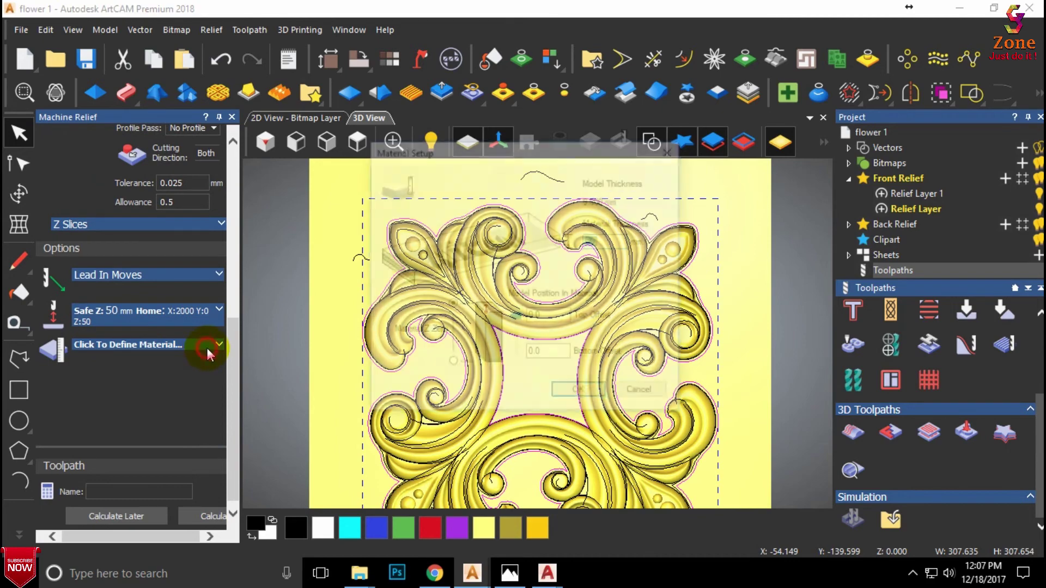
pyautogui.doubleClick(604, 241)
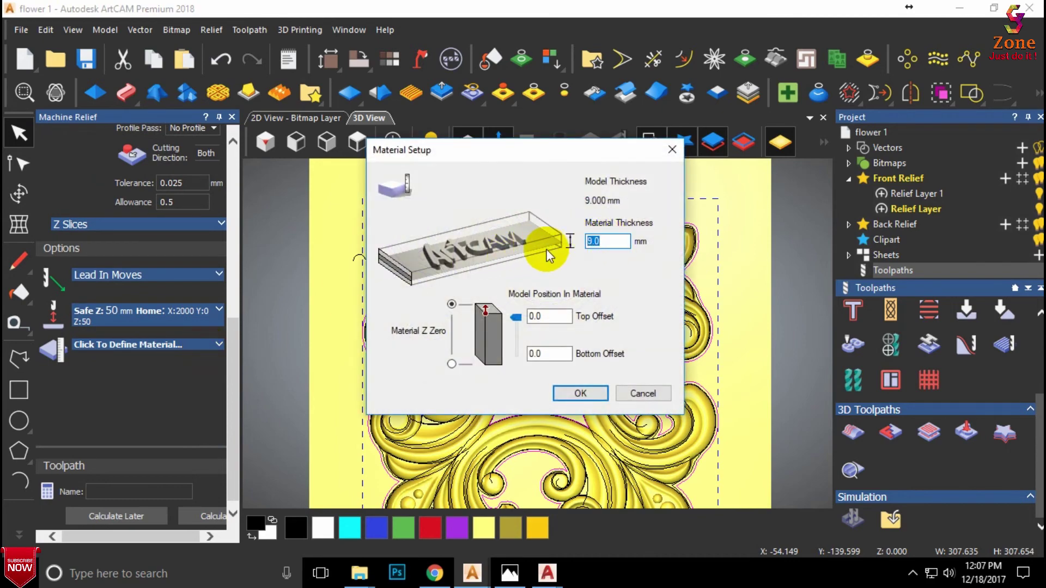
pyautogui.write('12')
pyautogui.click(580, 394)
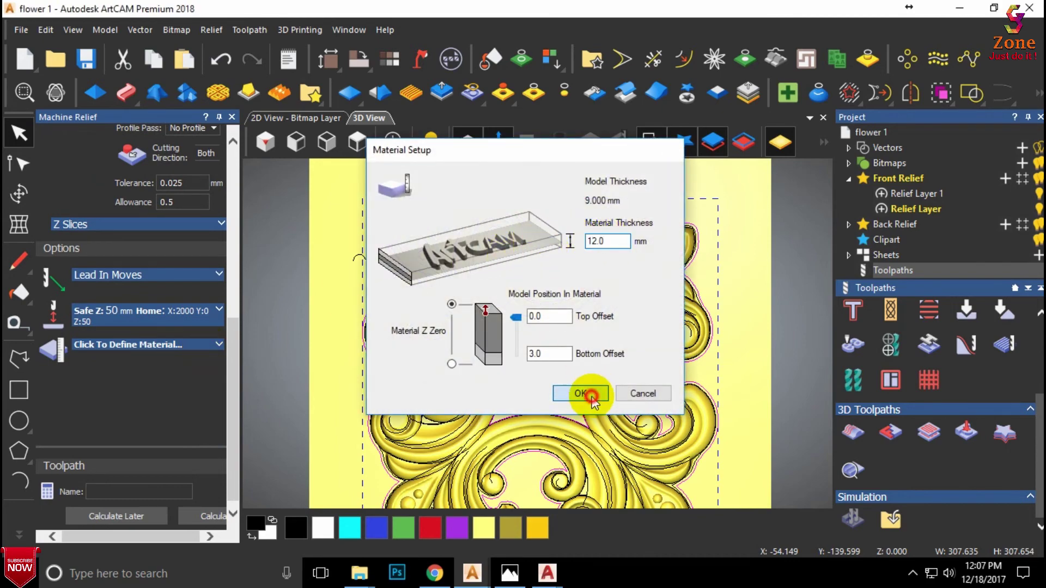
# Step: Restrict the area to machine to inside the selected vectors
pyautogui.scroll(2, 164, 252)
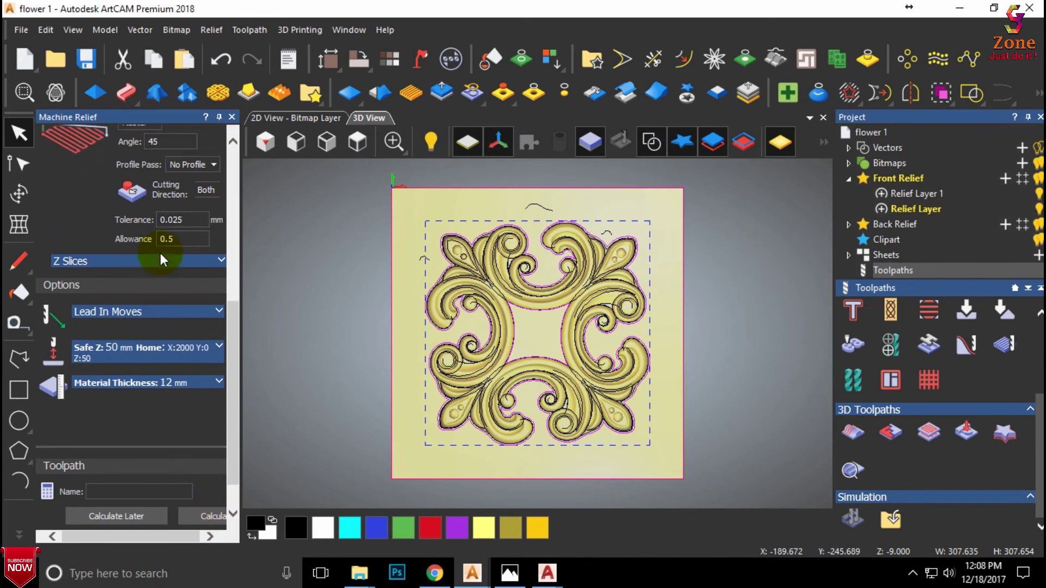
pyautogui.scroll(3, 162, 259)
pyautogui.click(134, 170)
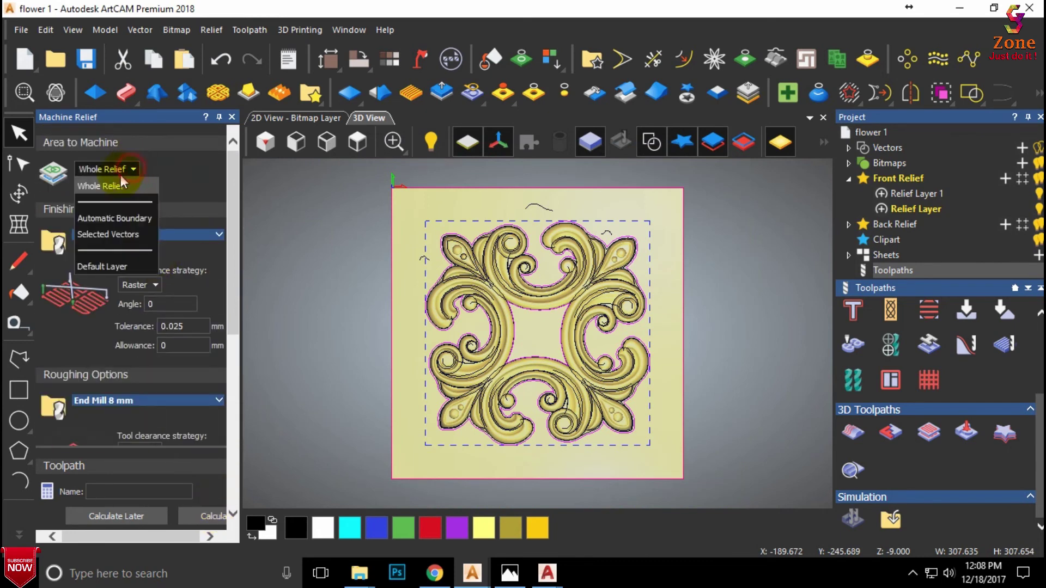
pyautogui.click(103, 234)
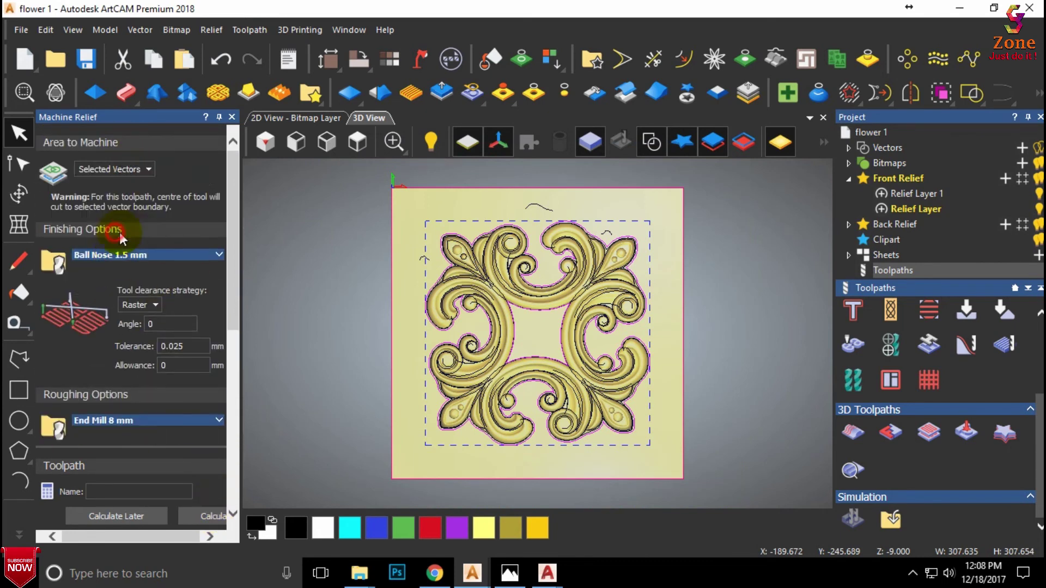
# Step: Calculate the Machine Relief toolpath, dismiss the tolerance-too-small error, and close its settings
pyautogui.click(205, 516)
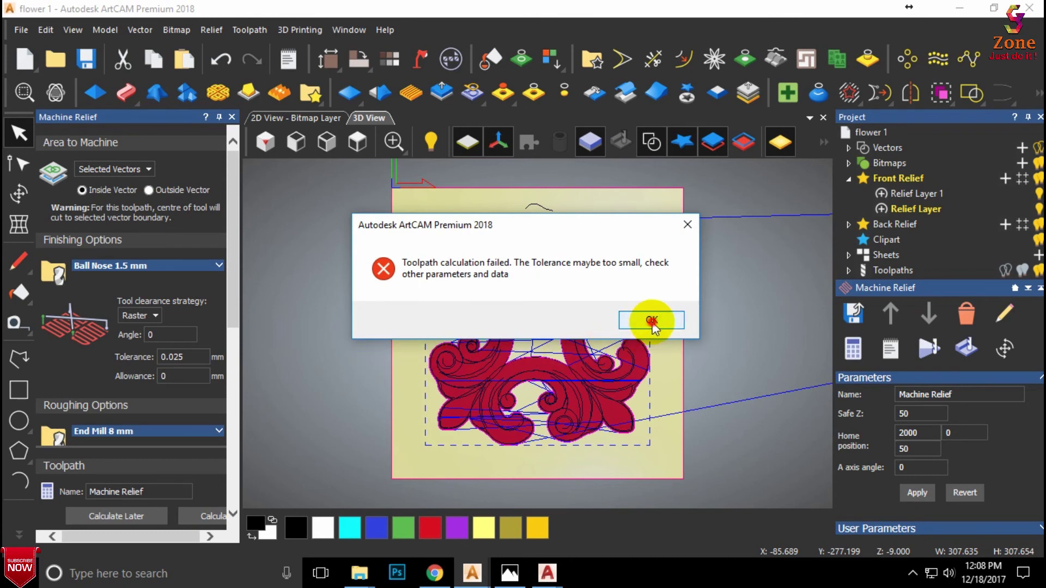
pyautogui.click(652, 321)
pyautogui.scroll(3, 572, 312)
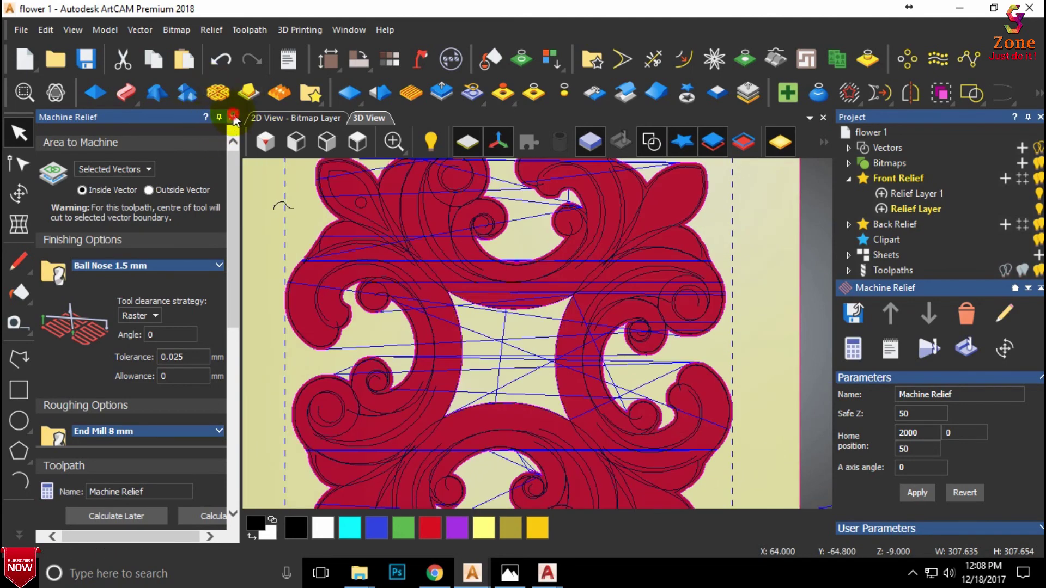
pyautogui.click(232, 117)
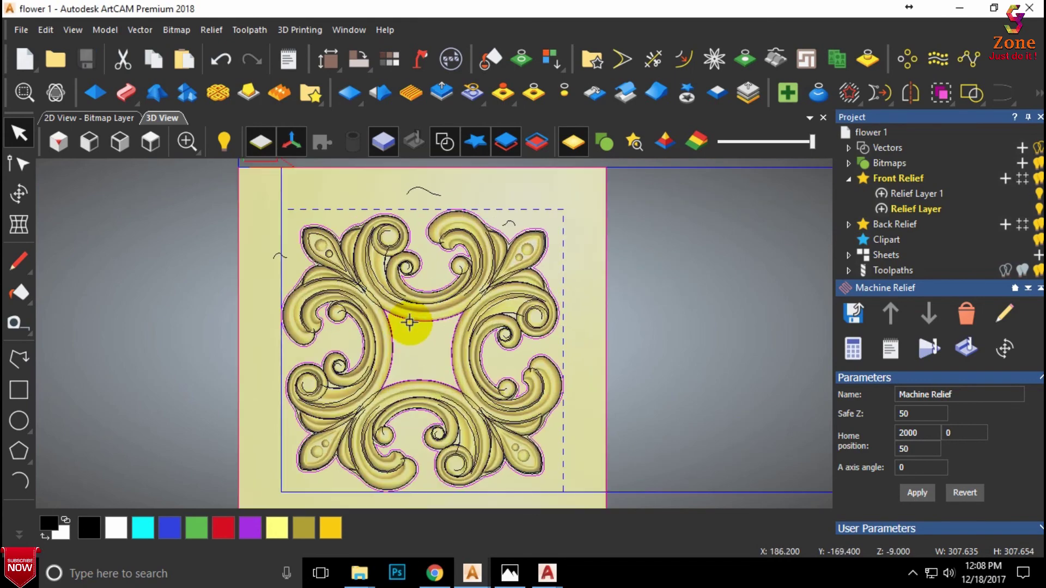
# Step: Simulate the Machine Relief toolpath on the 12 mm block at fast speed until it finishes
pyautogui.click(938, 348)
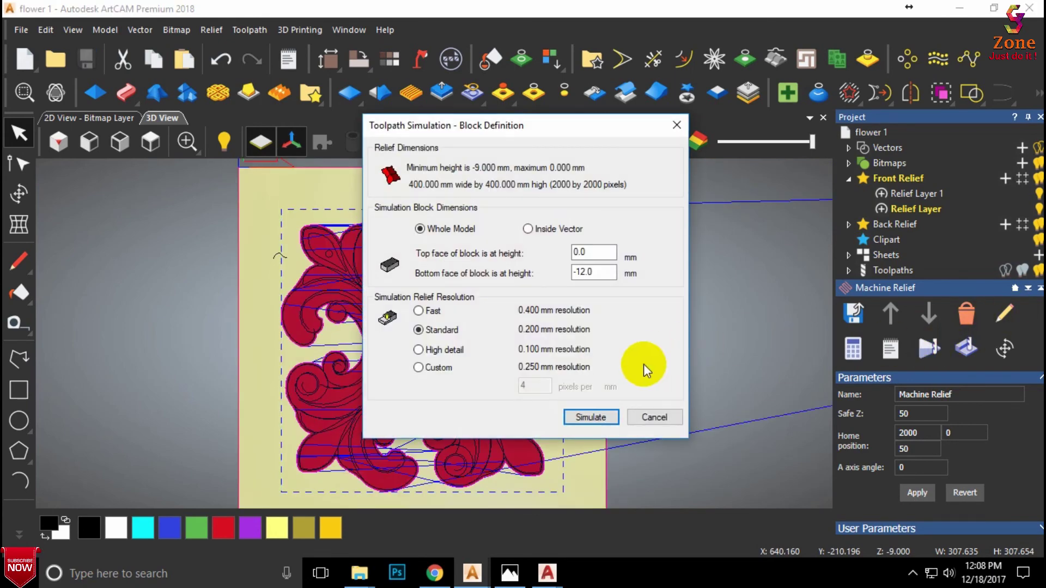
pyautogui.click(585, 417)
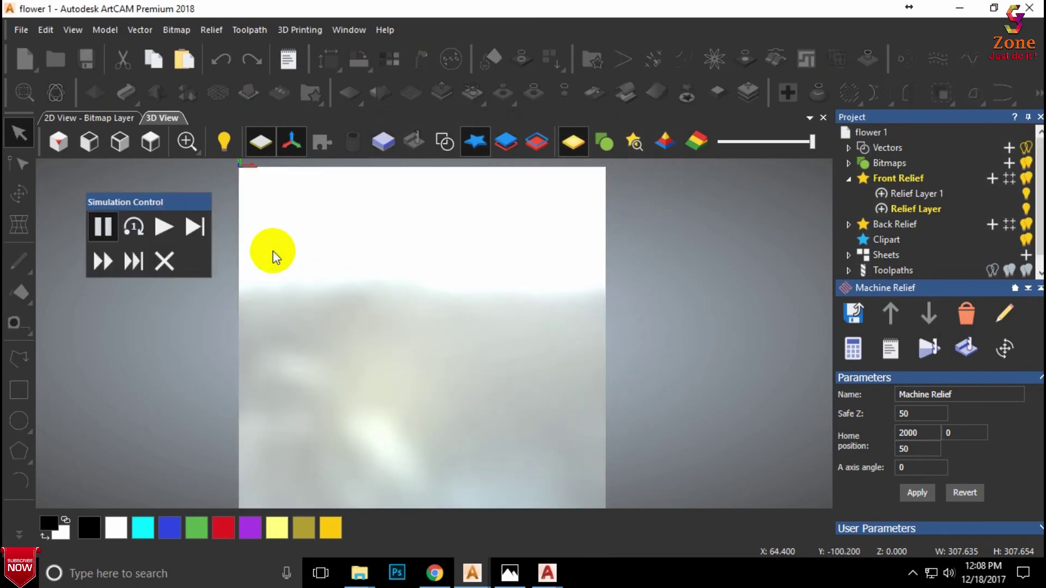
pyautogui.click(171, 233)
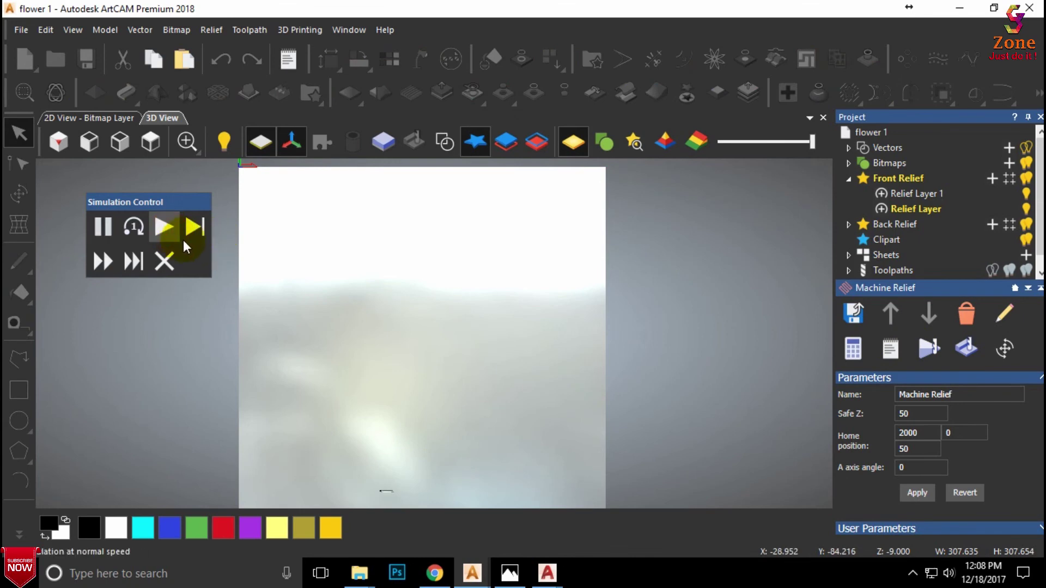
pyautogui.click(103, 264)
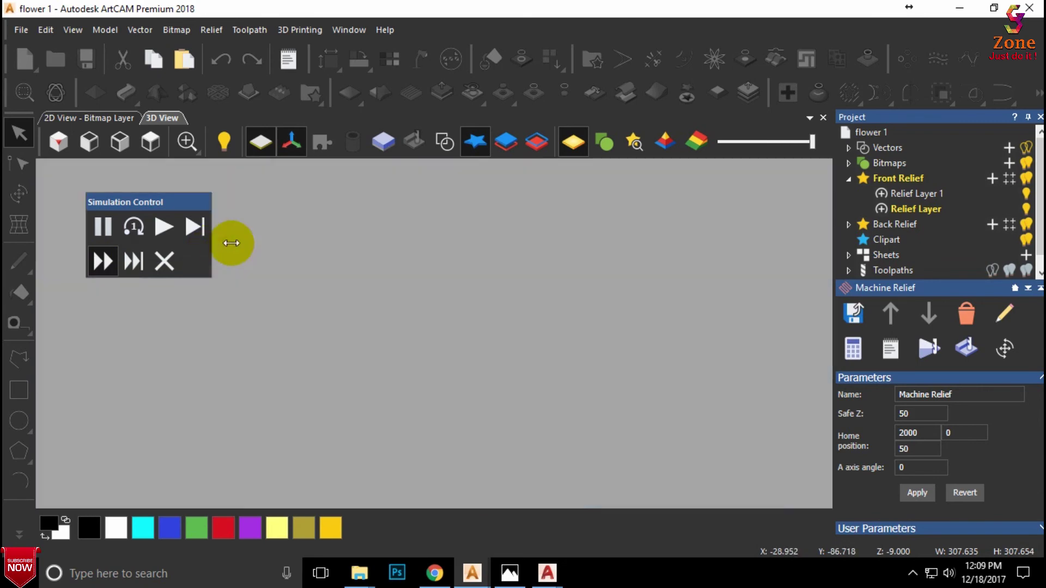
pyautogui.scroll(2, 382, 492)
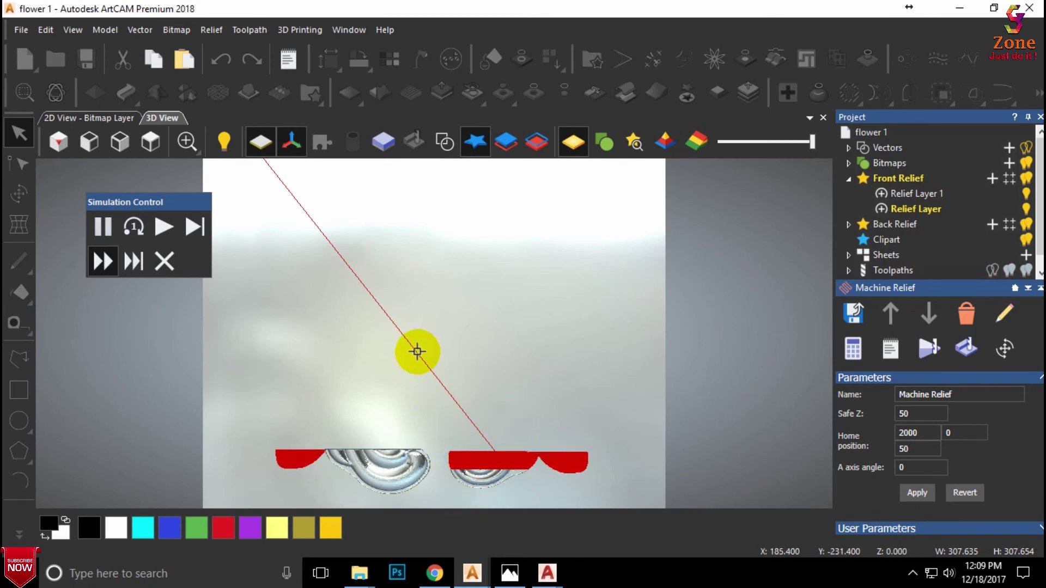
pyautogui.scroll(-1, 417, 351)
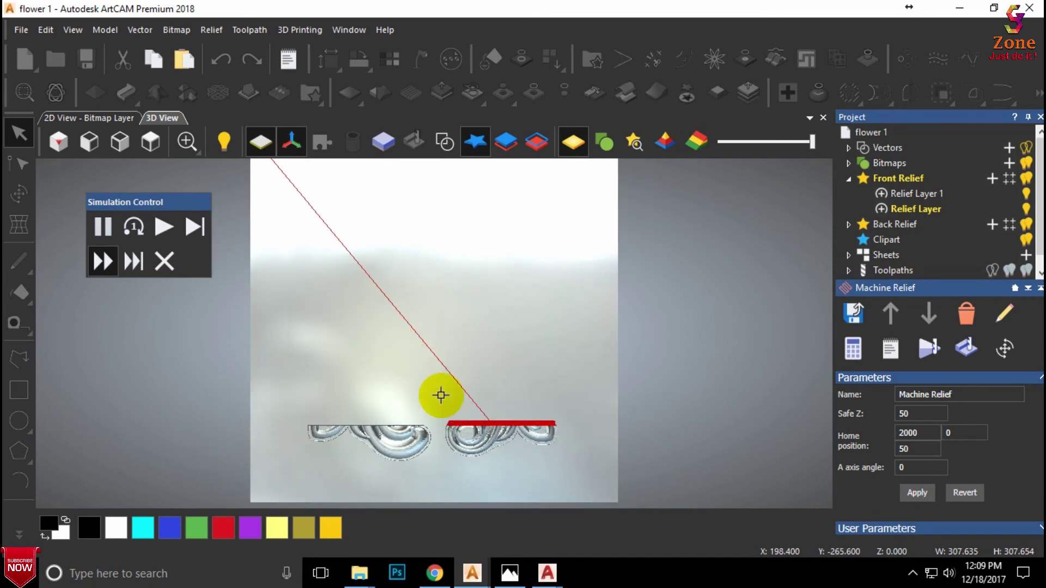
pyautogui.scroll(1, 486, 467)
pyautogui.scroll(1, 485, 460)
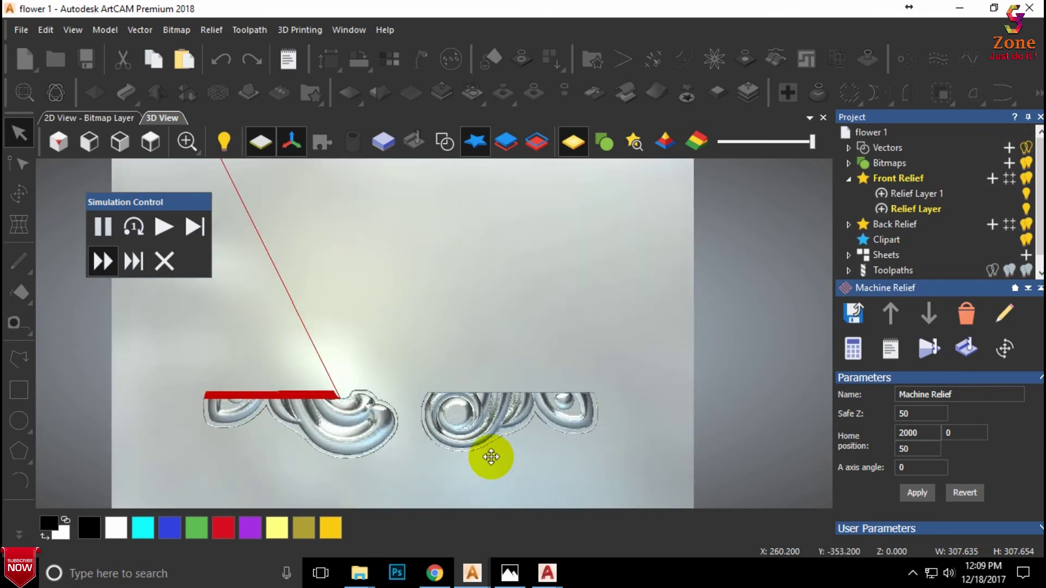
pyautogui.click(163, 258)
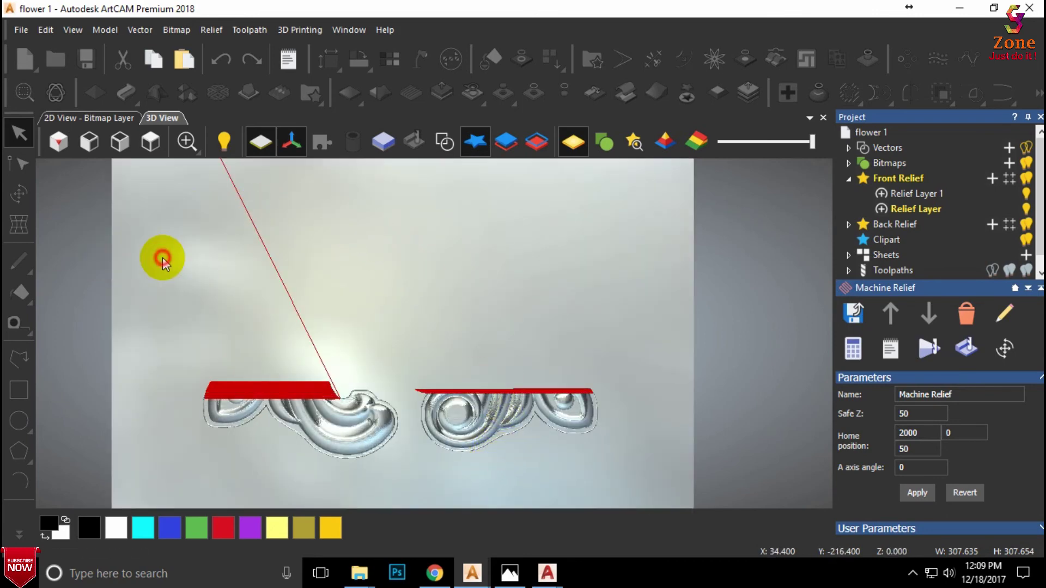
pyautogui.click(965, 348)
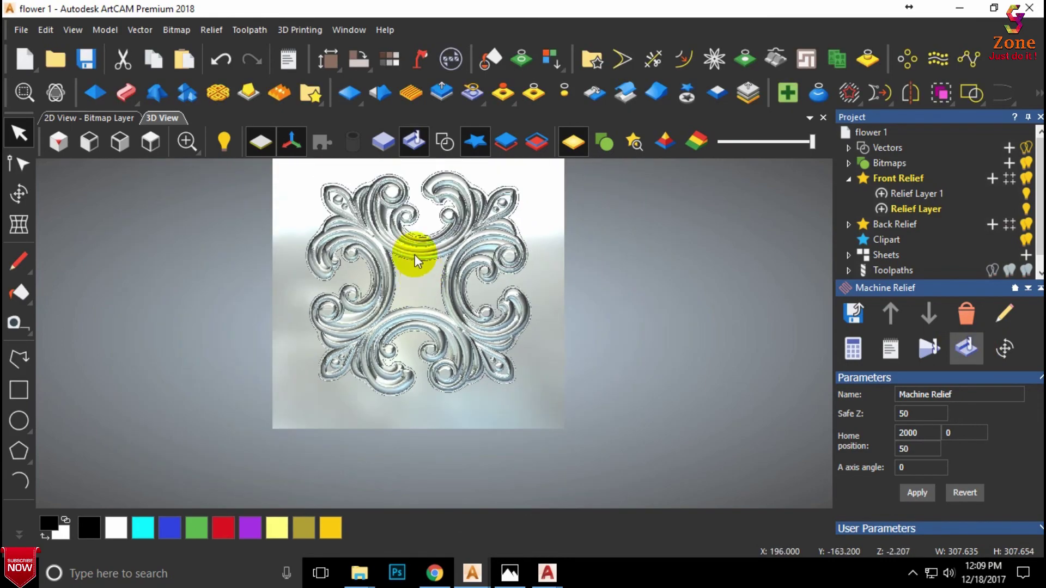
# Step: Tilt to inspect the carved relief, then return to top view with vector outlines shown
pyautogui.scroll(3, 413, 253)
pyautogui.moveTo(420, 317)
pyautogui.mouseDown()
pyautogui.moveTo(490, 198)
pyautogui.moveTo(487, 136)
pyautogui.moveTo(411, 270)
pyautogui.moveTo(550, 262)
pyautogui.moveTo(548, 294)
pyautogui.moveTo(345, 285)
pyautogui.moveTo(383, 294)
pyautogui.mouseUp()
pyautogui.click(149, 140)
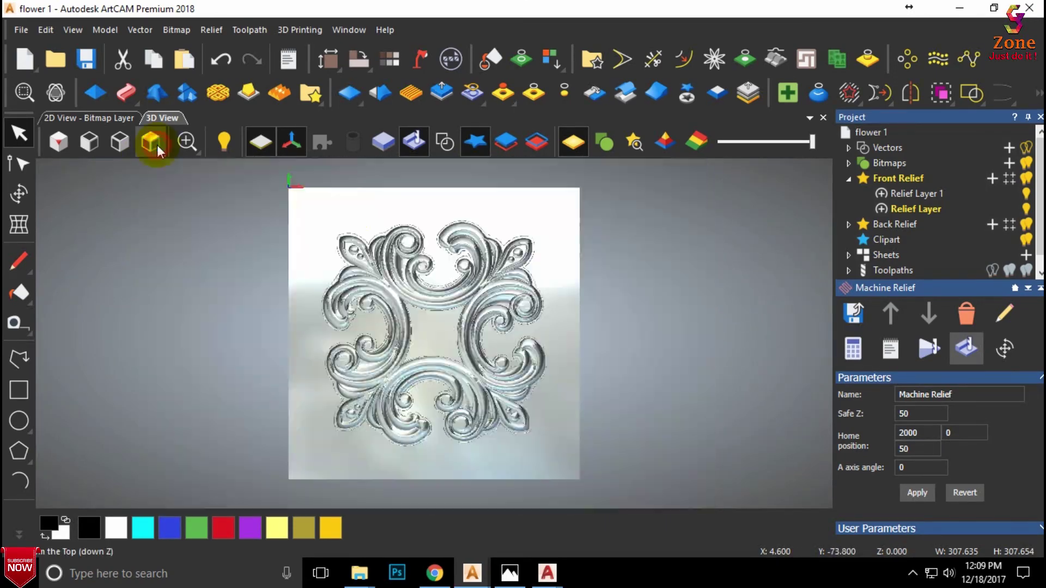
pyautogui.scroll(2, 373, 233)
pyautogui.scroll(2, 475, 255)
pyautogui.click(444, 141)
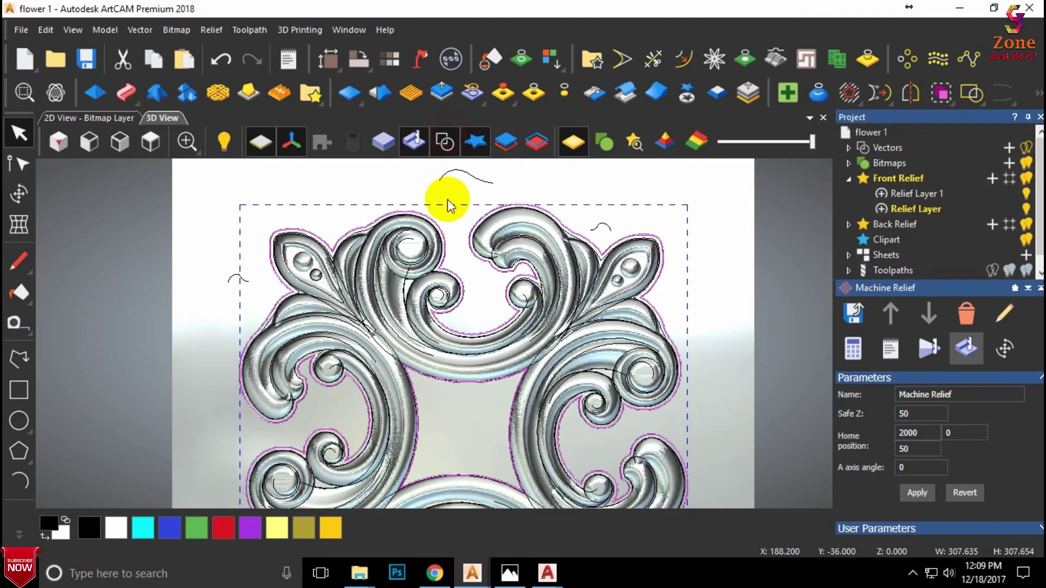
pyautogui.scroll(3, 454, 234)
pyautogui.scroll(1, 451, 262)
# Step: Select the ornament's outline vectors and bring up the toolpath operations list
pyautogui.click(428, 281)
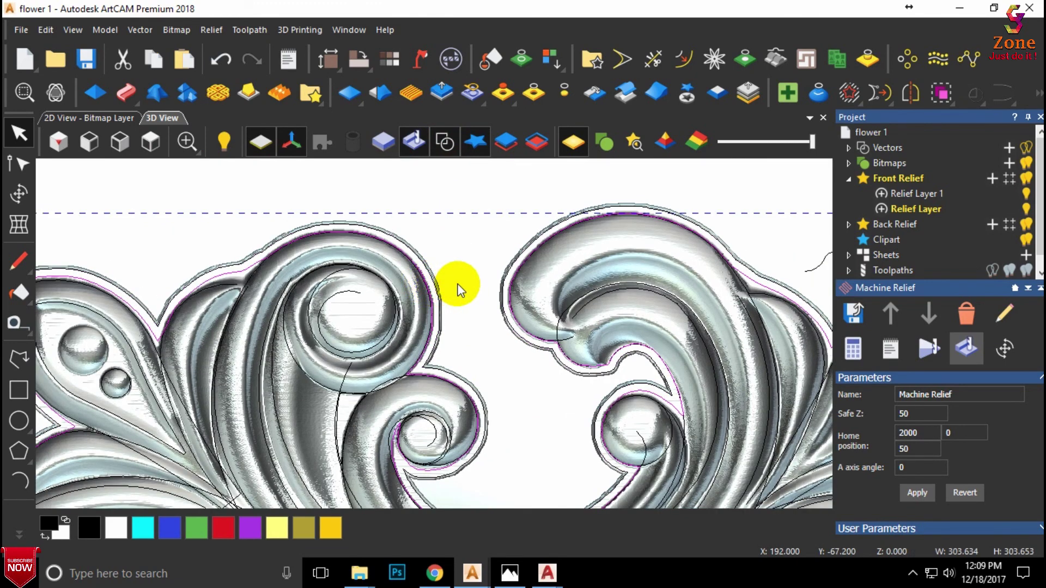
pyautogui.scroll(-3, 674, 295)
pyautogui.scroll(-1, 654, 288)
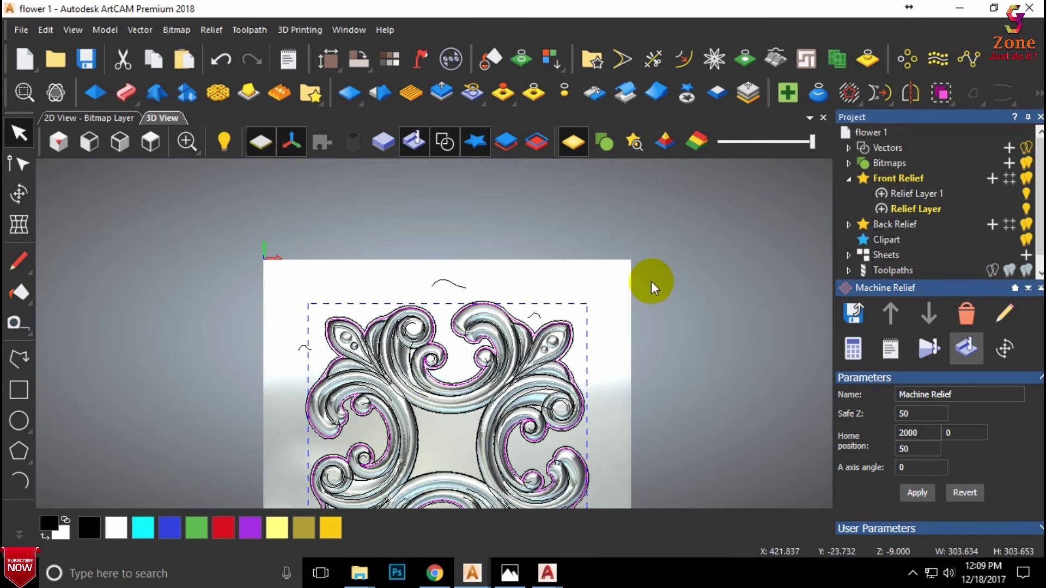
pyautogui.scroll(2, 404, 395)
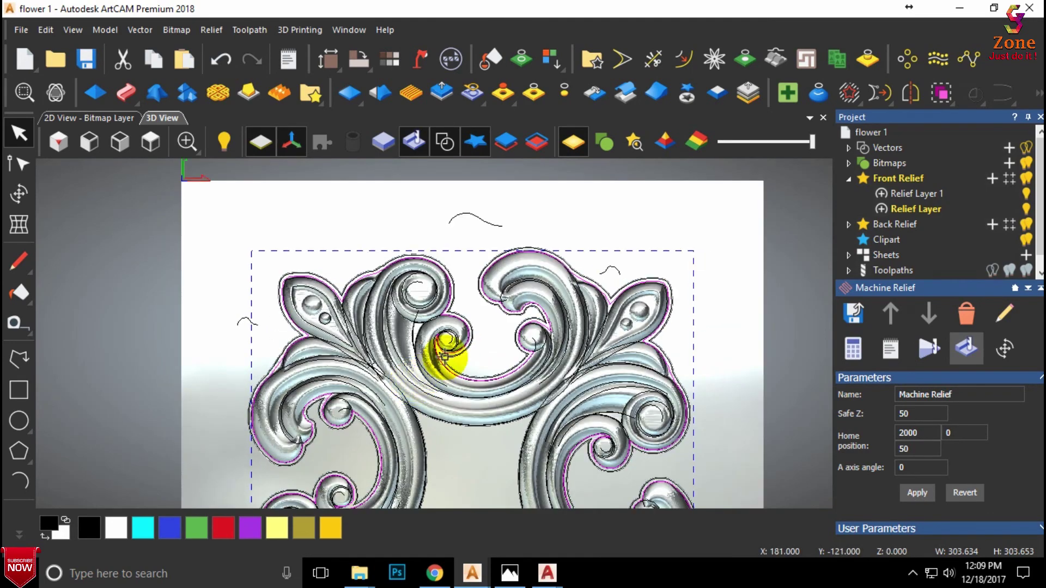
pyautogui.scroll(1, 442, 349)
pyautogui.click(451, 252)
pyautogui.scroll(2, 454, 273)
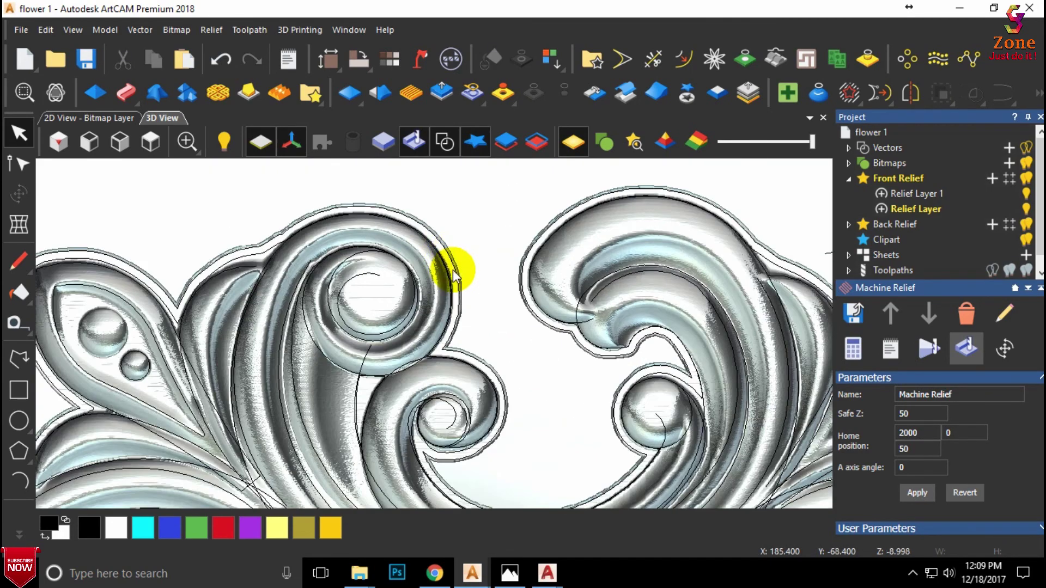
pyautogui.click(455, 270)
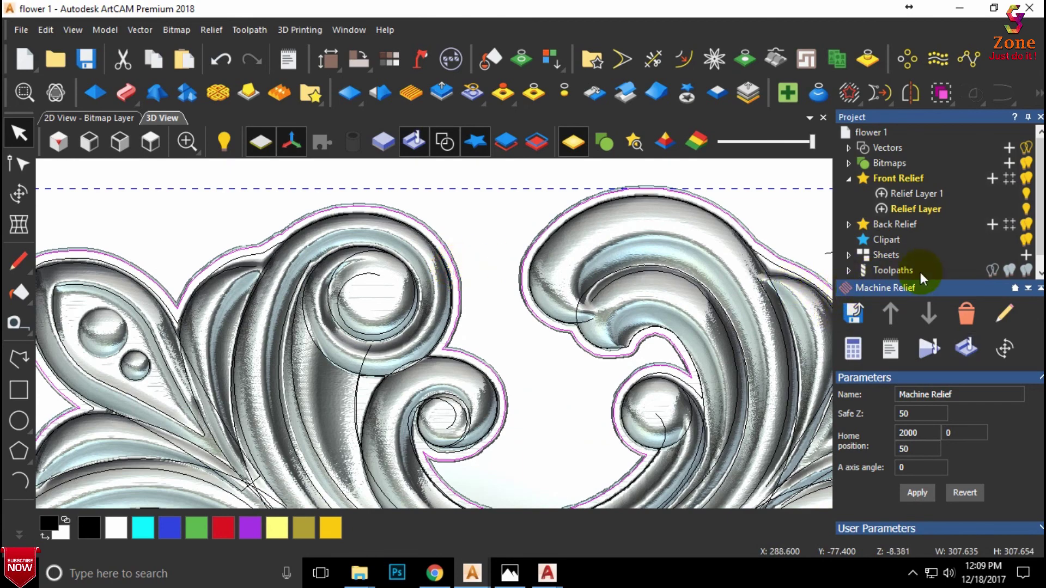
pyautogui.click(898, 271)
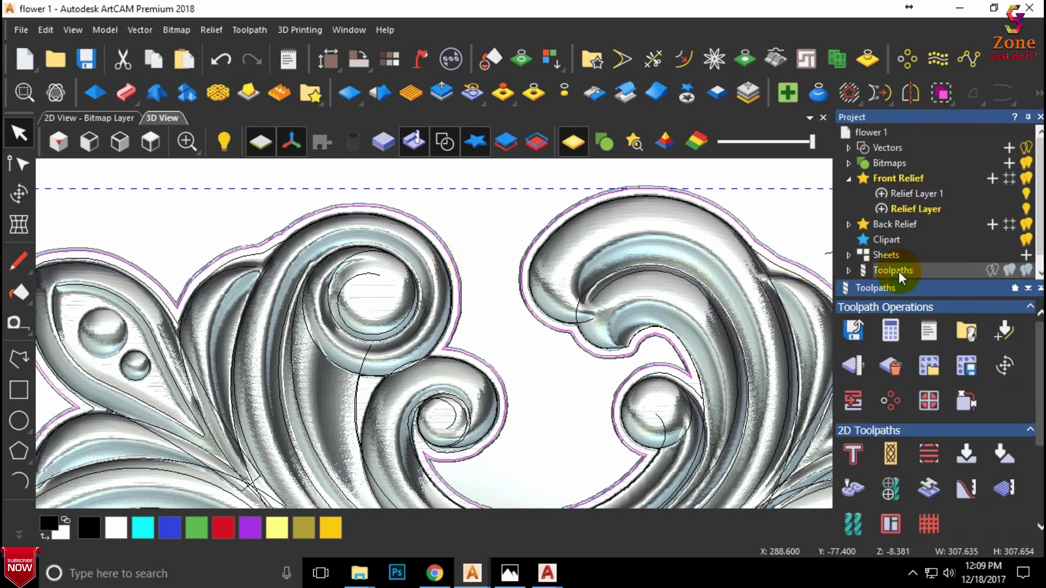
# Step: Calculate an outside Profile toolpath at 13 mm finish depth with the End Mill 5 mm
pyautogui.click(853, 455)
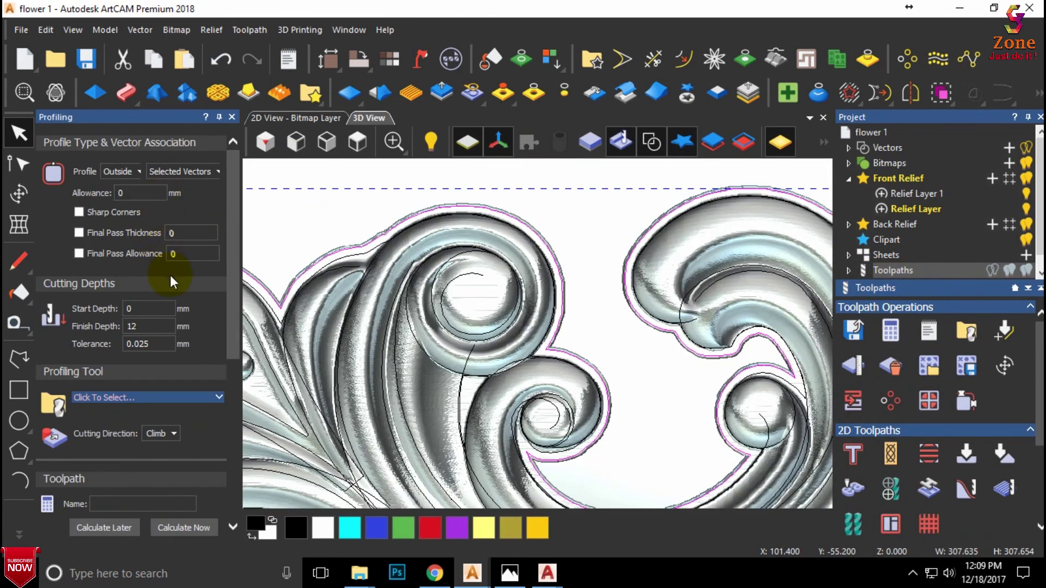
pyautogui.doubleClick(148, 326)
pyautogui.write('12')
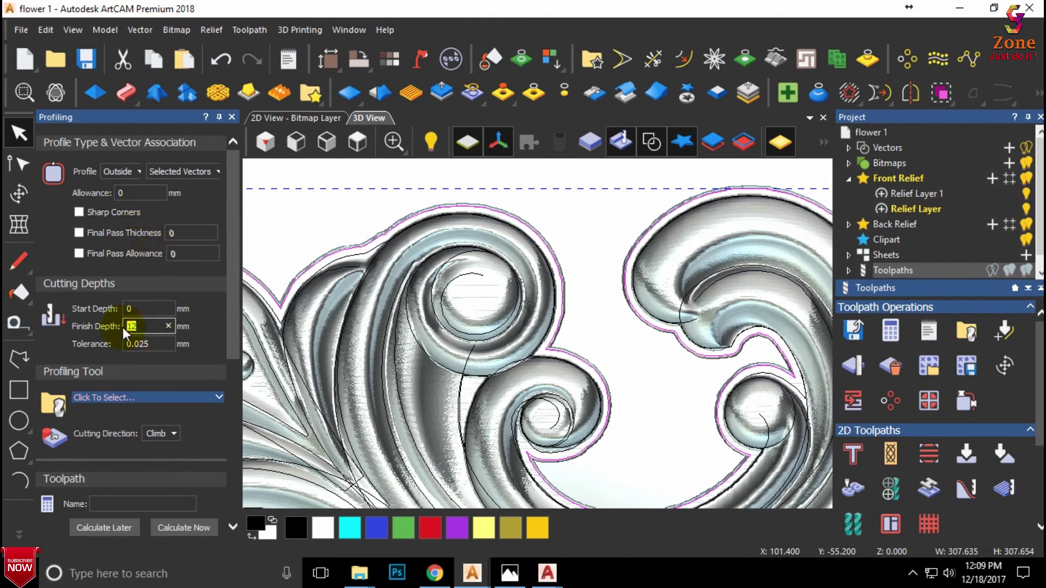
pyautogui.write('3')
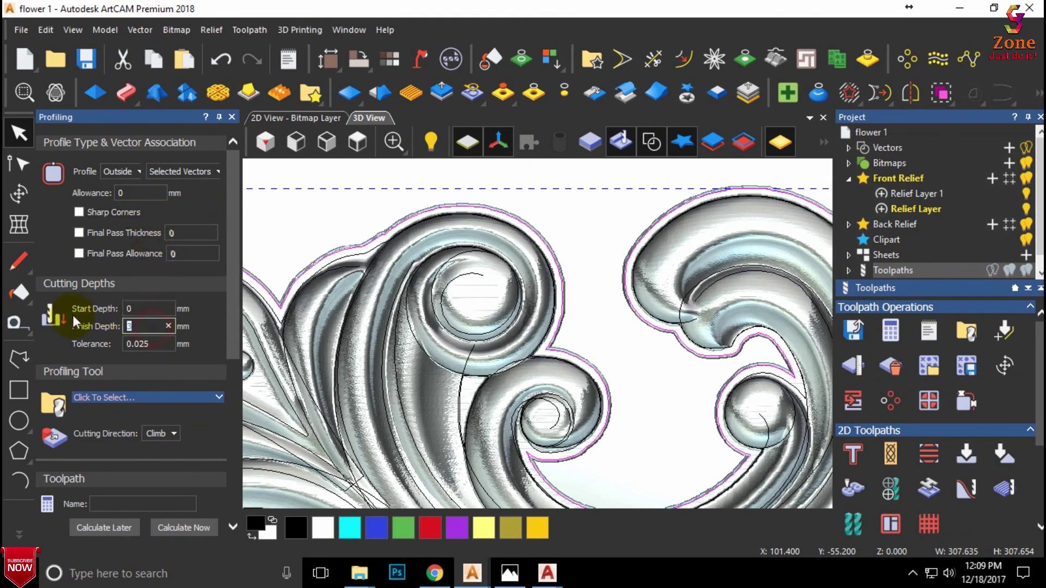
pyautogui.write('3')
pyautogui.click(138, 397)
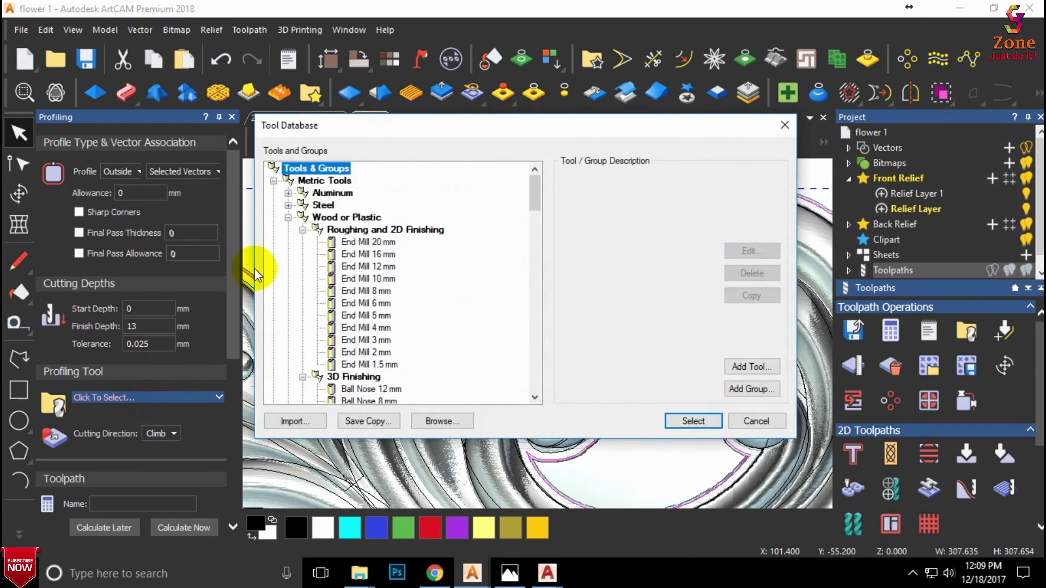
pyautogui.click(385, 316)
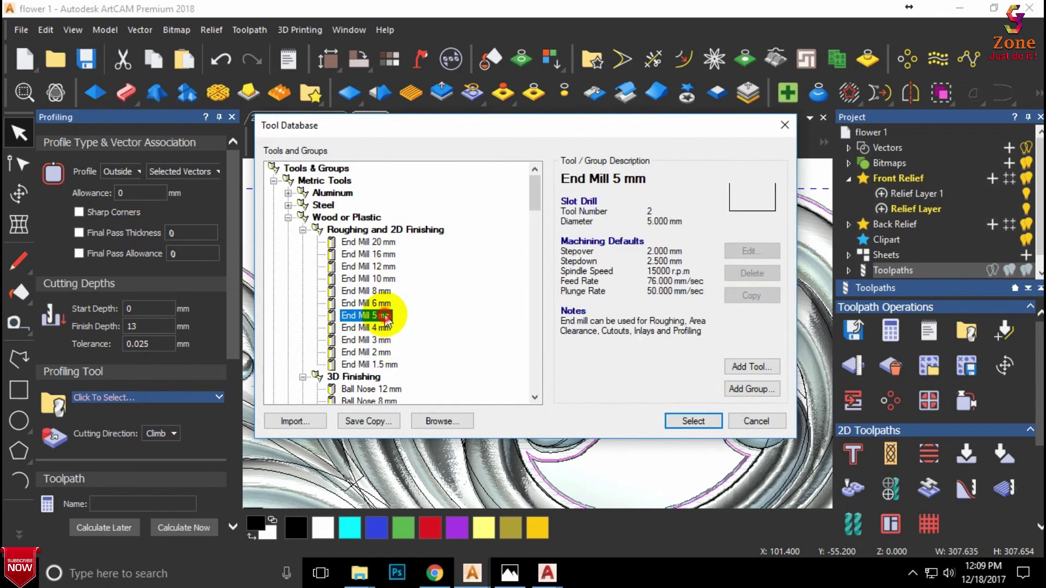
pyautogui.click(700, 423)
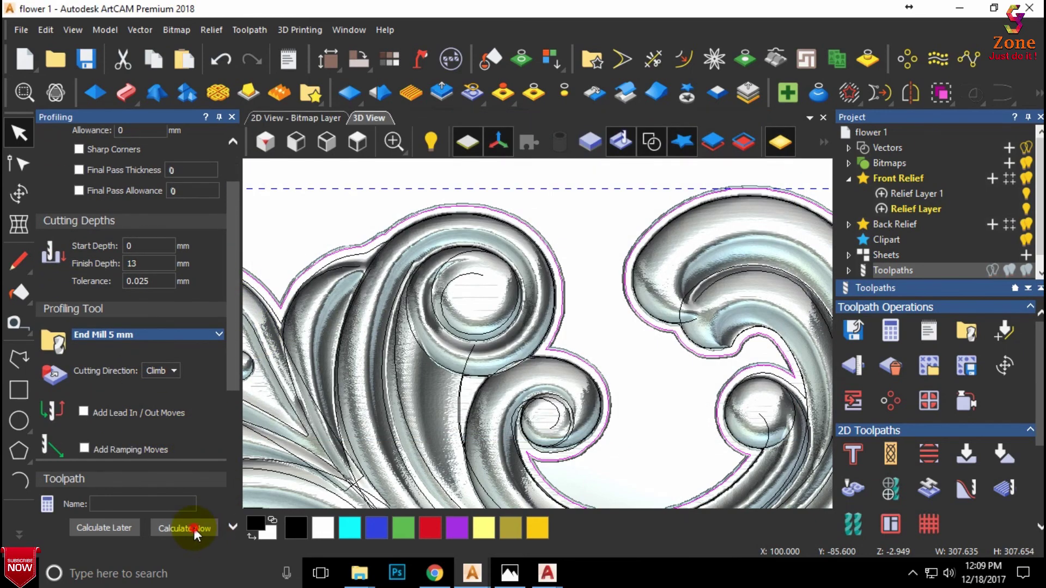
pyautogui.click(196, 529)
pyautogui.scroll(-2, 497, 414)
pyautogui.scroll(4, 525, 449)
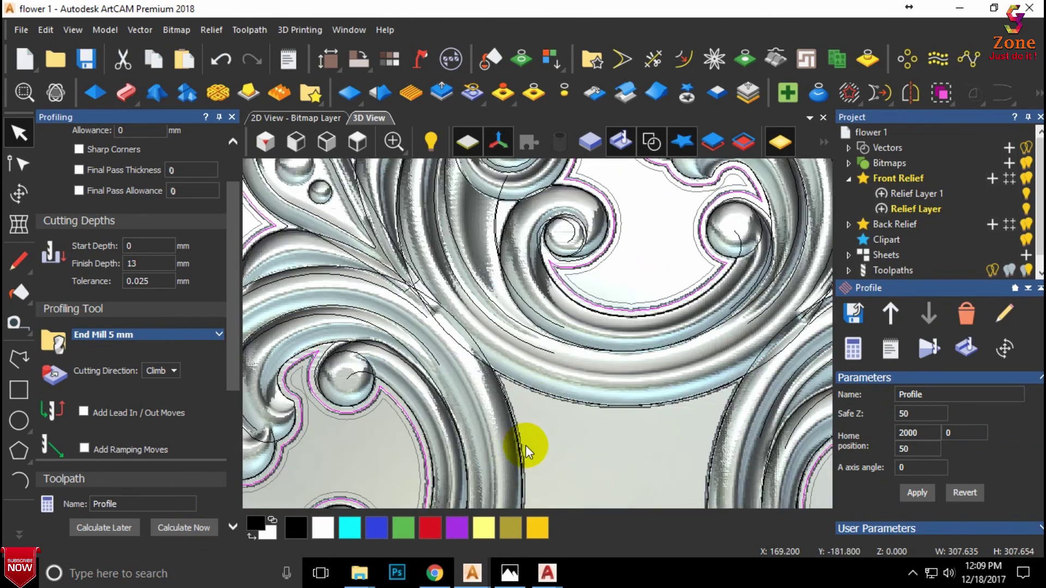
pyautogui.scroll(2, 537, 409)
pyautogui.scroll(2, 497, 366)
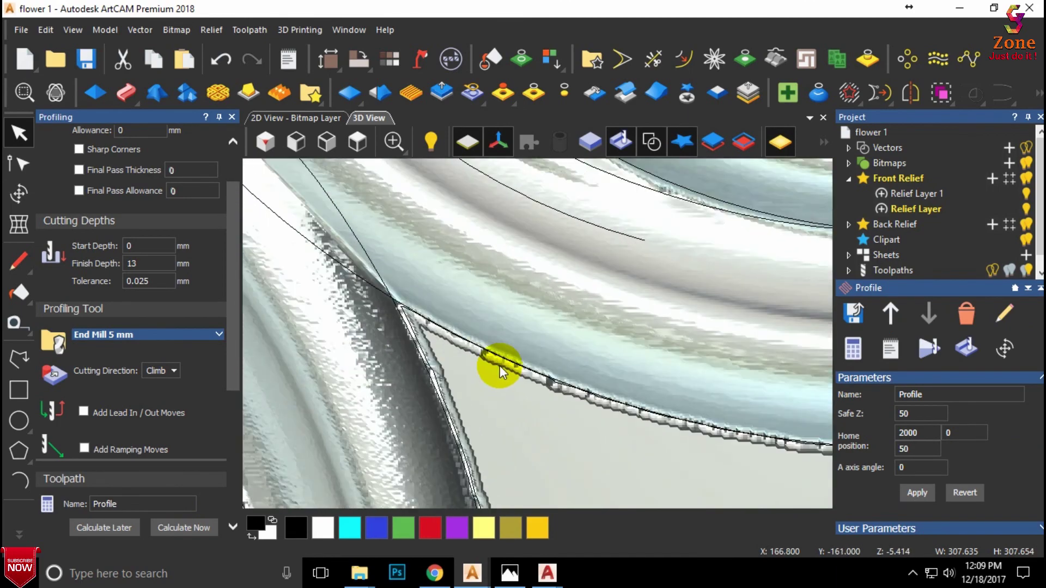
# Step: Profile inside the central square vector as Profile2, then close the profiling settings
pyautogui.click(410, 322)
pyautogui.scroll(-3, 447, 348)
pyautogui.scroll(-2, 478, 385)
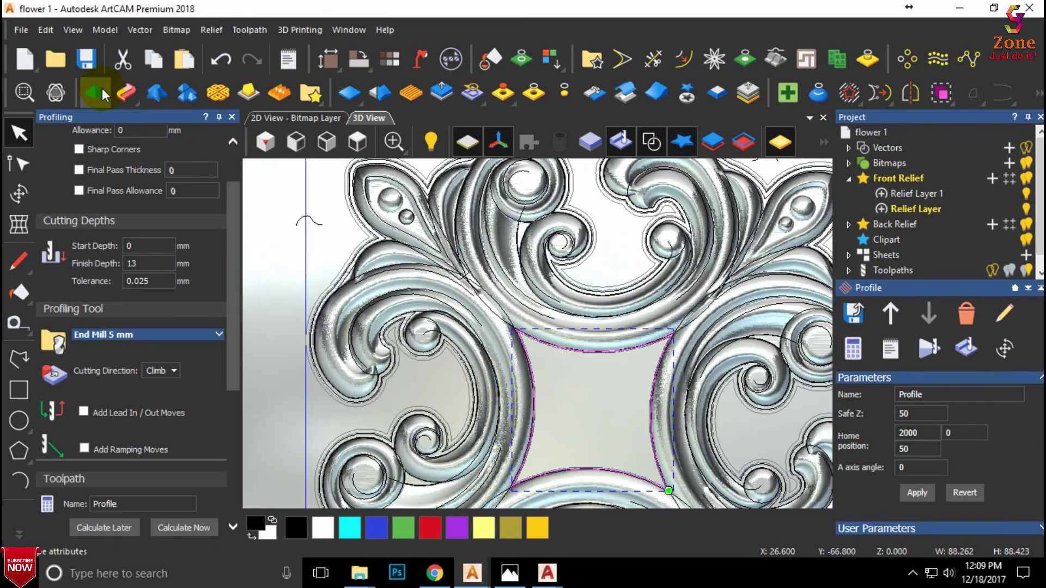
pyautogui.scroll(2, 126, 188)
pyautogui.click(117, 171)
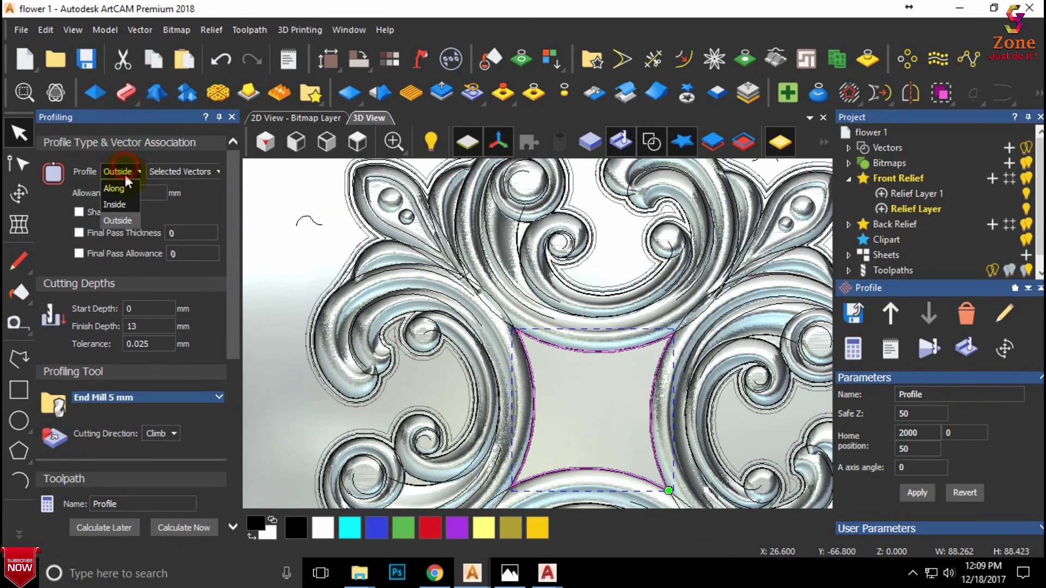
pyautogui.click(117, 203)
pyautogui.write('2')
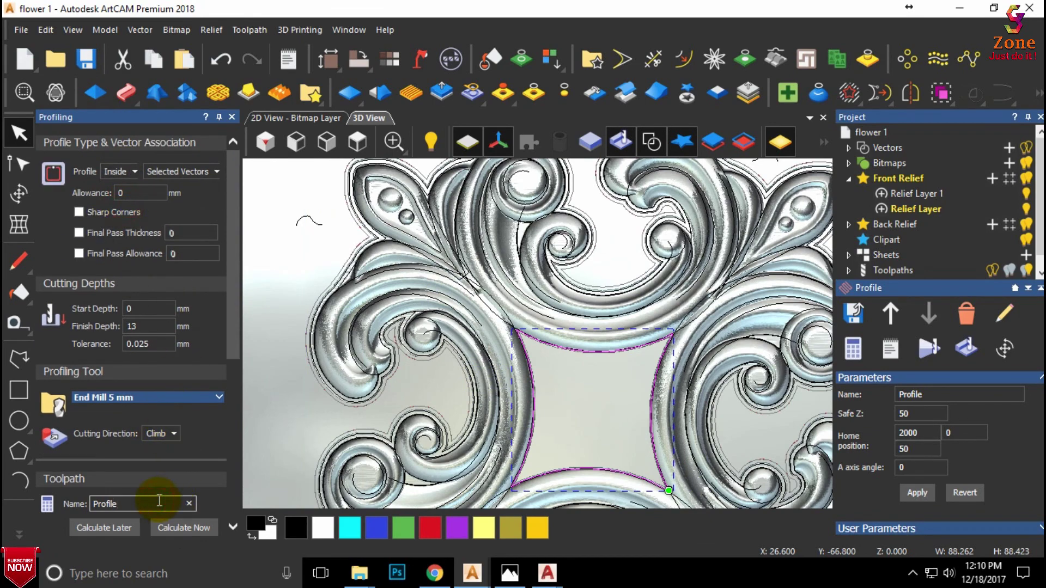
pyautogui.click(184, 527)
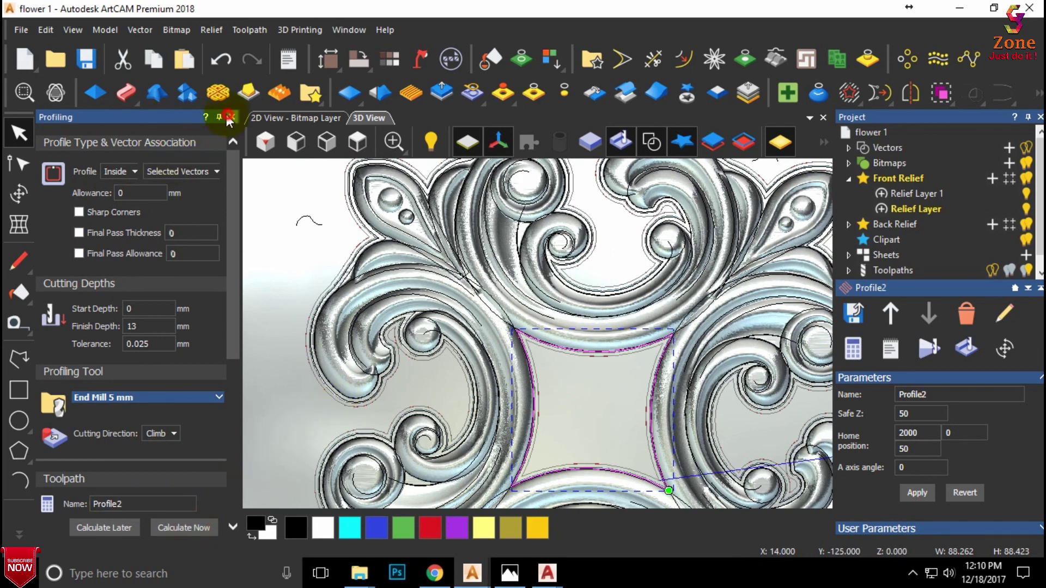
pyautogui.scroll(-3, 346, 234)
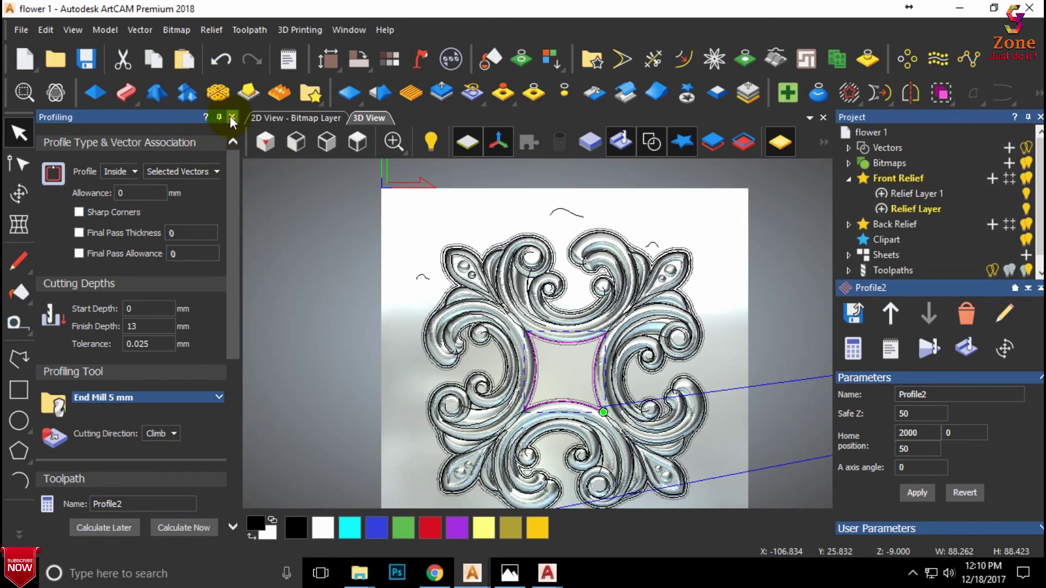
pyautogui.click(232, 117)
# Step: Load all toolpaths in the Toolpaths group into a simulation
pyautogui.click(848, 273)
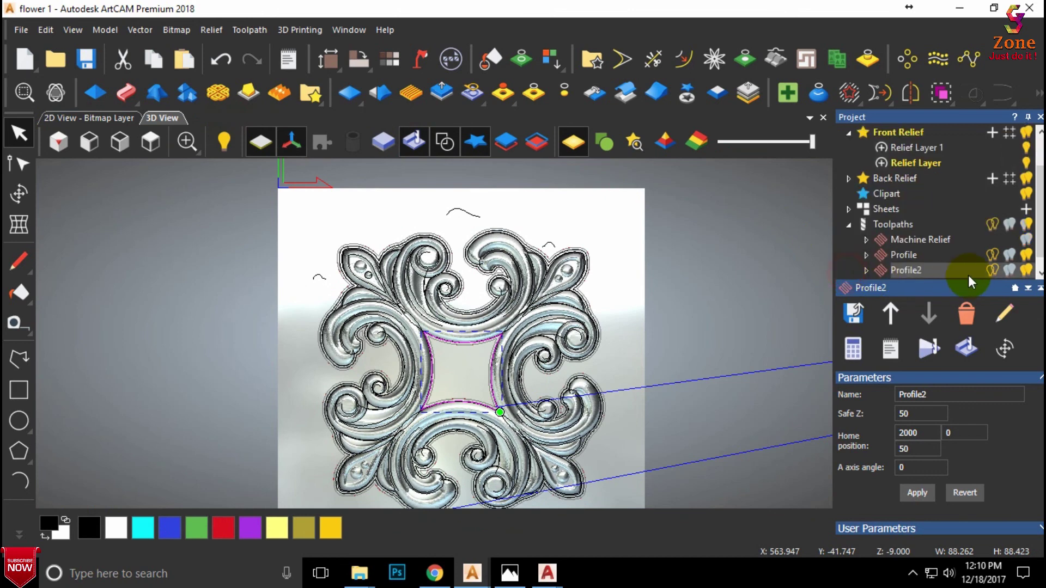
pyautogui.click(909, 224)
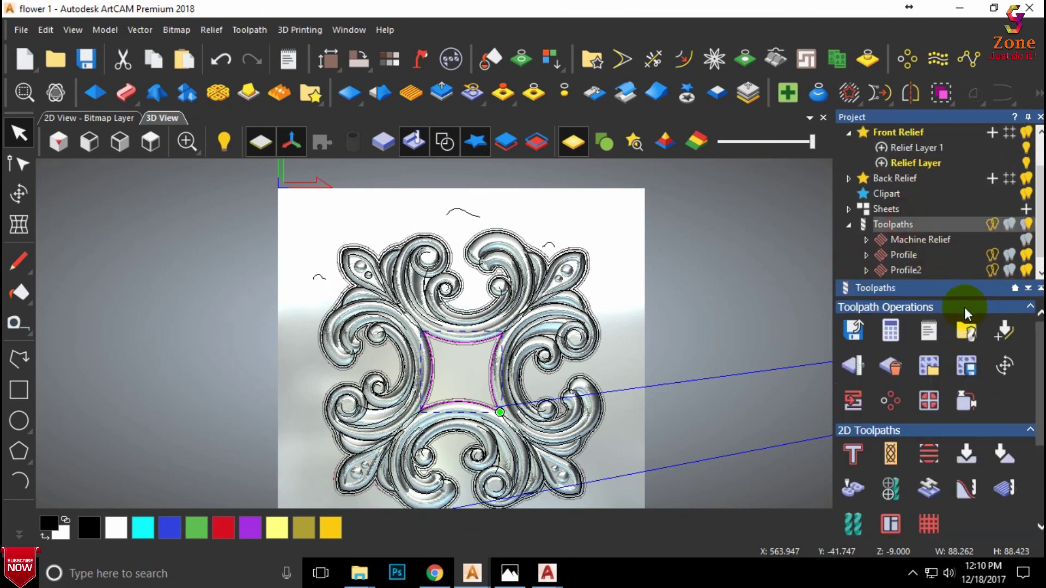
pyautogui.rightClick(898, 224)
pyautogui.click(950, 447)
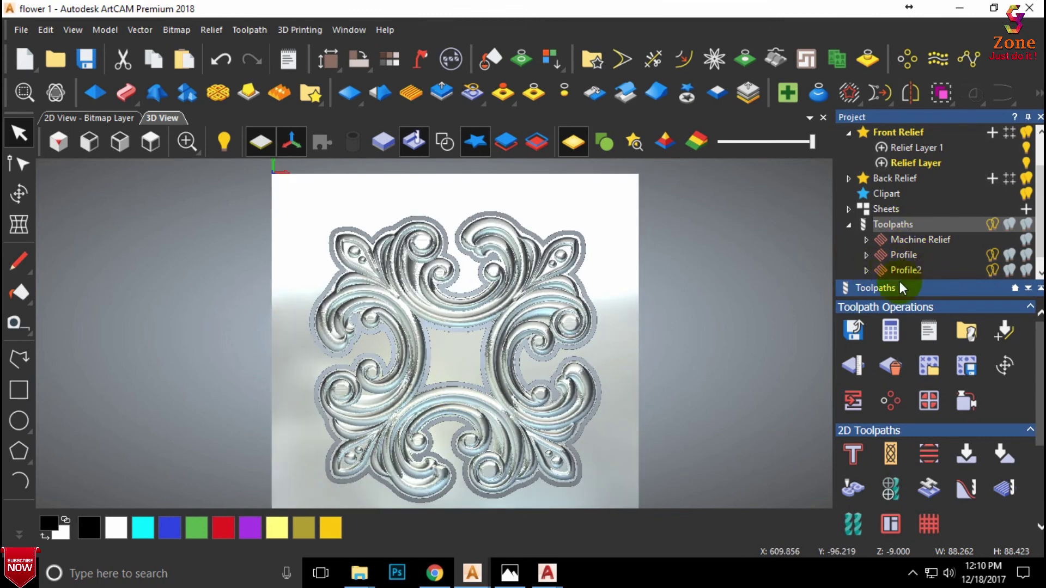
# Step: Delete the waste material, keeping only the picked ornament
pyautogui.scroll(-1, 895, 257)
pyautogui.click(894, 275)
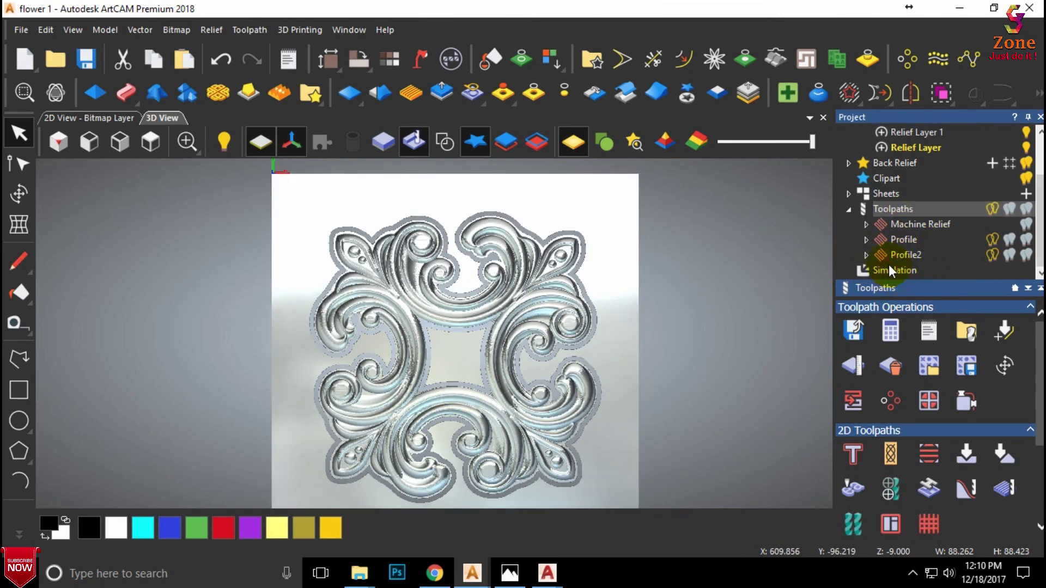
pyautogui.click(894, 344)
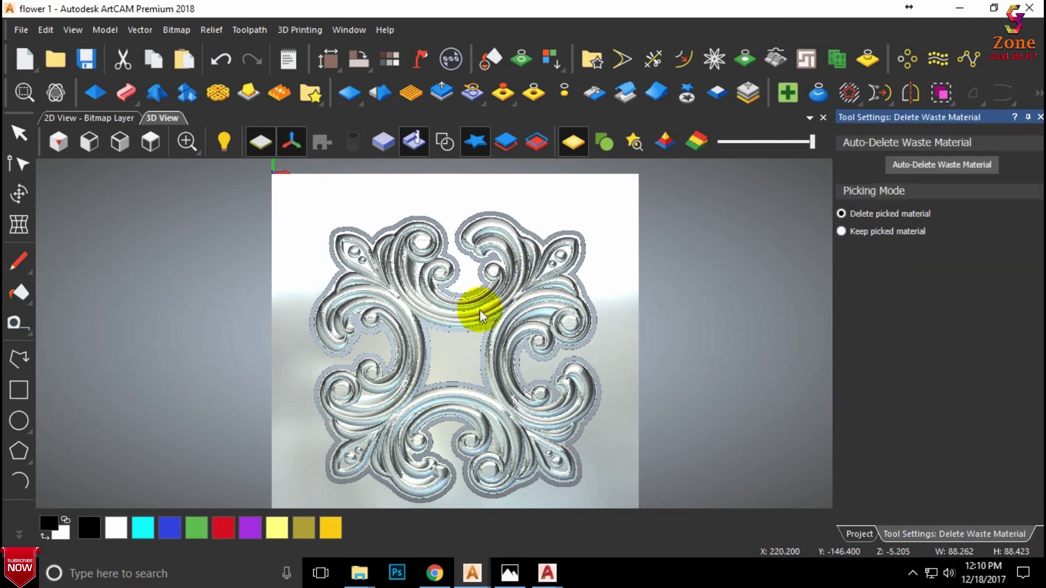
pyautogui.click(842, 229)
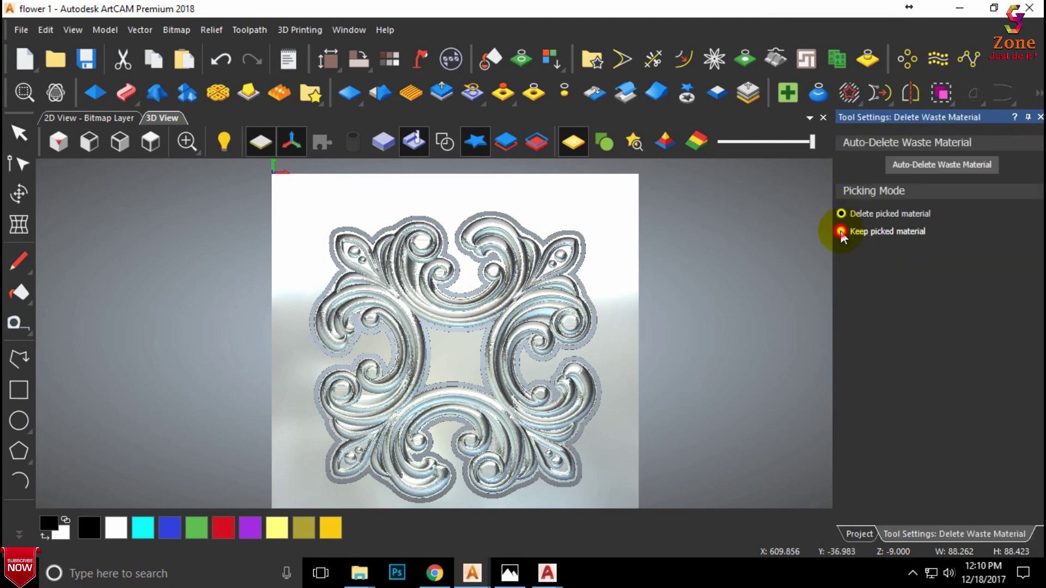
pyautogui.click(510, 317)
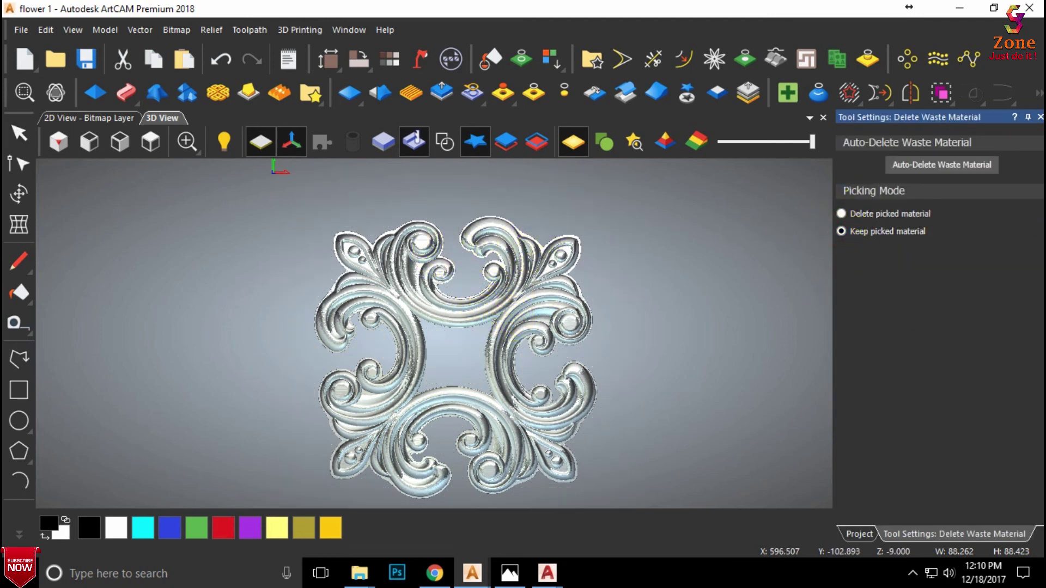
pyautogui.click(1040, 117)
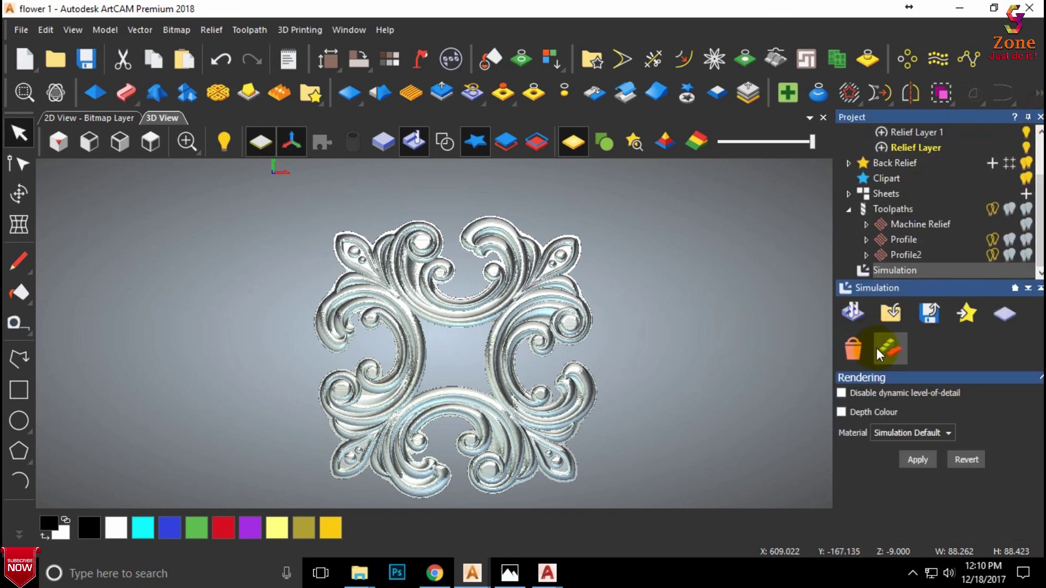
# Step: Apply the Biscuit material to the simulated ornament and clear the selection
pyautogui.click(937, 426)
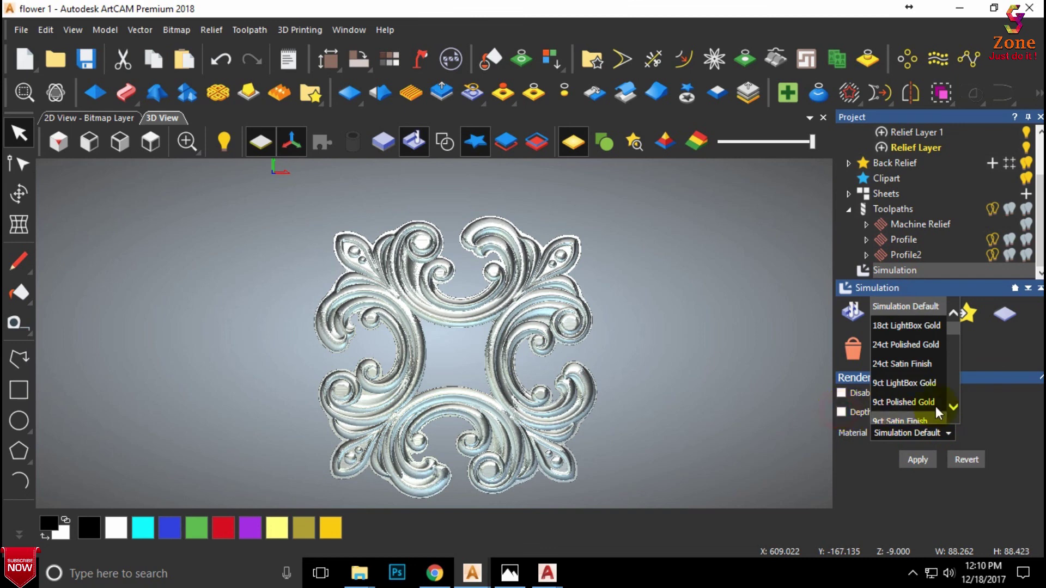
pyautogui.scroll(-1, 939, 393)
pyautogui.scroll(-1, 934, 391)
pyautogui.scroll(-1, 929, 397)
pyautogui.scroll(-1, 920, 399)
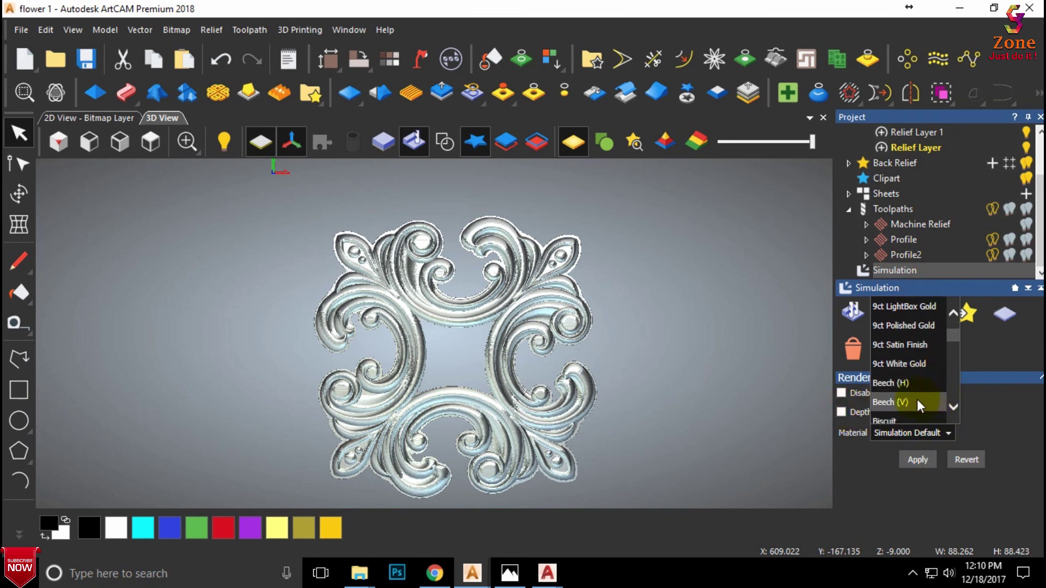
pyautogui.scroll(-1, 915, 399)
pyautogui.click(915, 402)
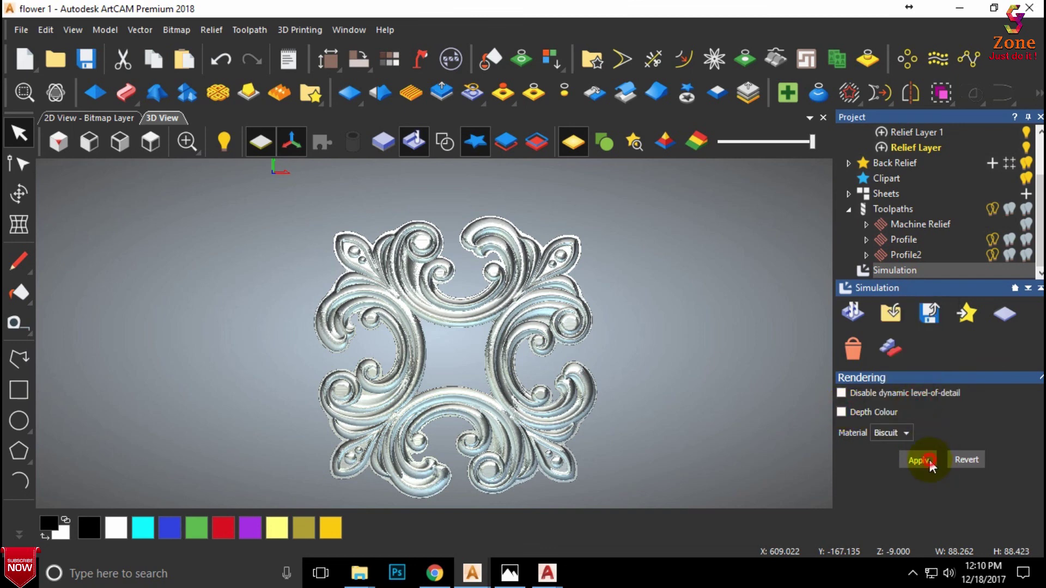
pyautogui.click(918, 459)
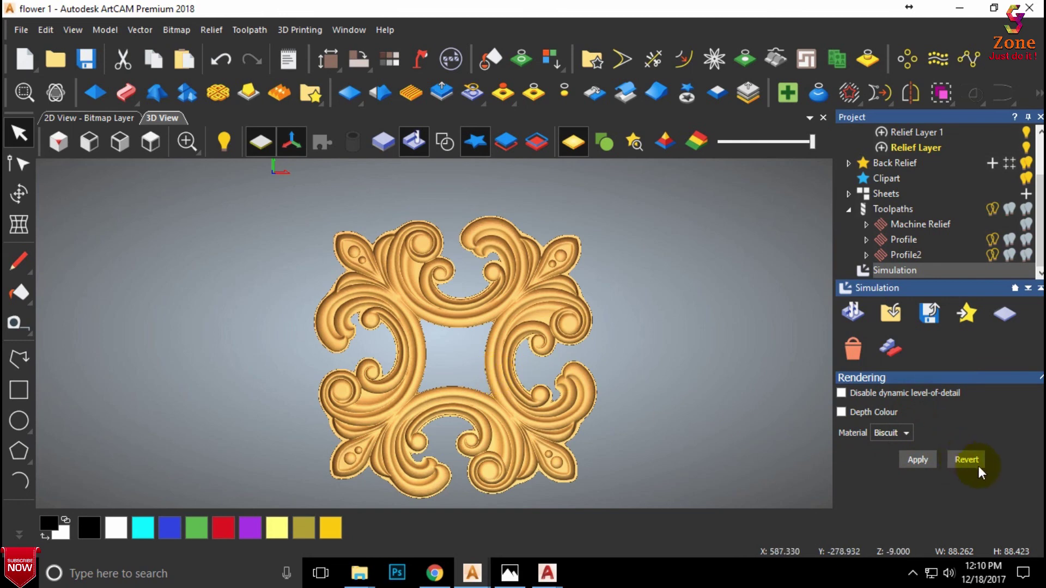
pyautogui.scroll(2, 480, 410)
pyautogui.scroll(-1, 480, 410)
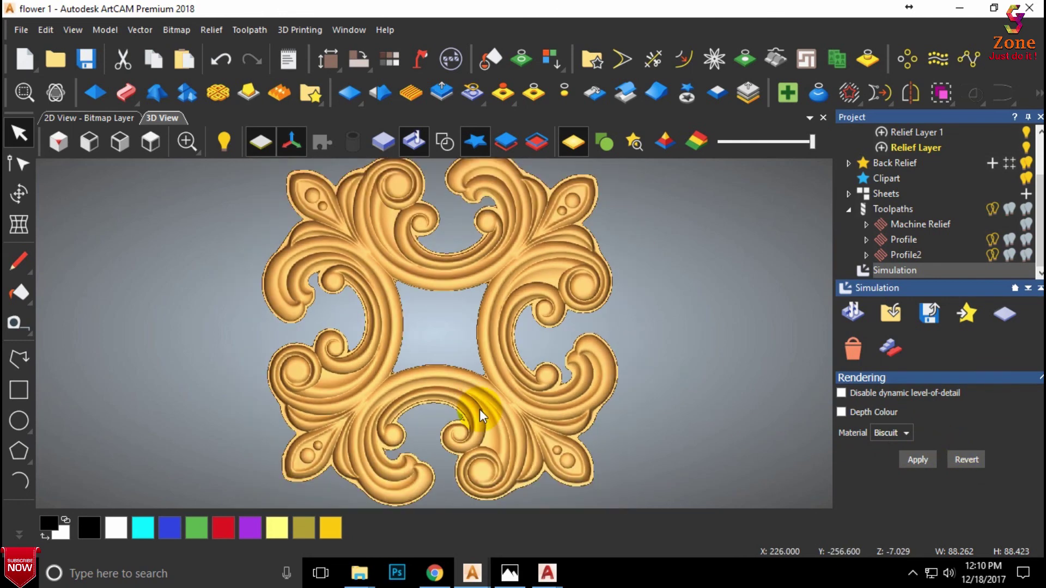
pyautogui.scroll(-1, 479, 409)
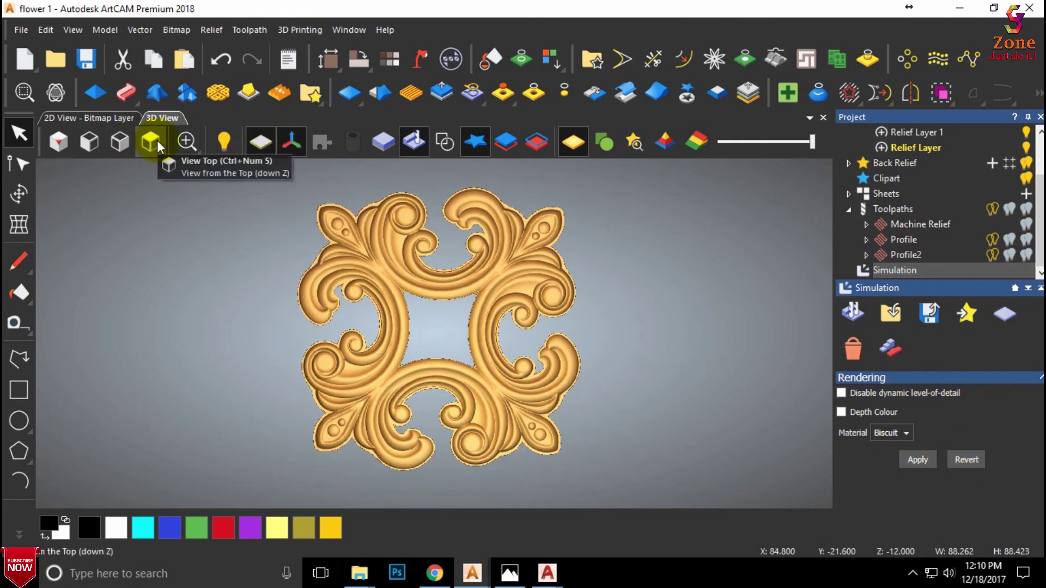
pyautogui.click(661, 275)
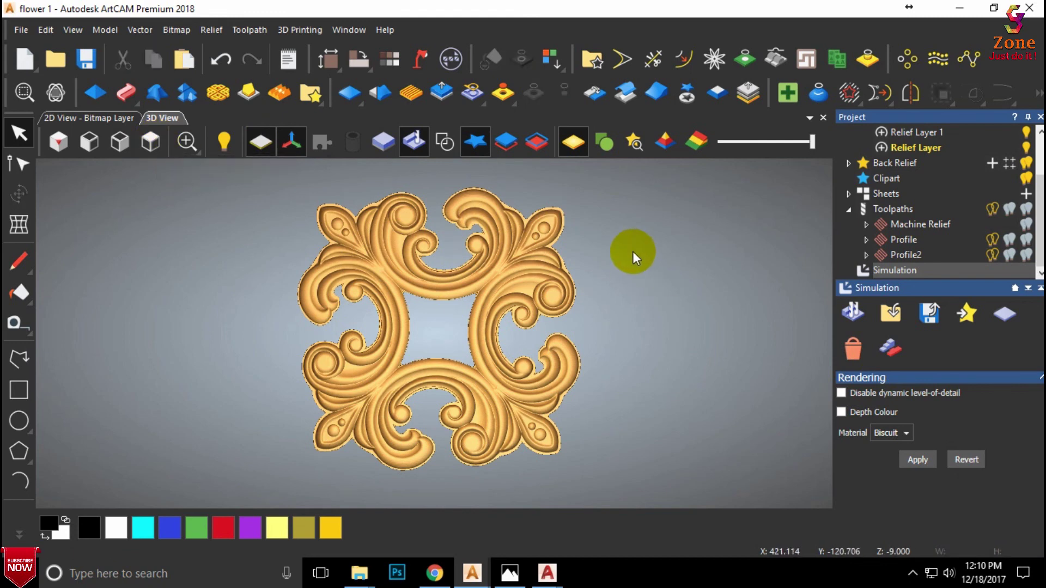